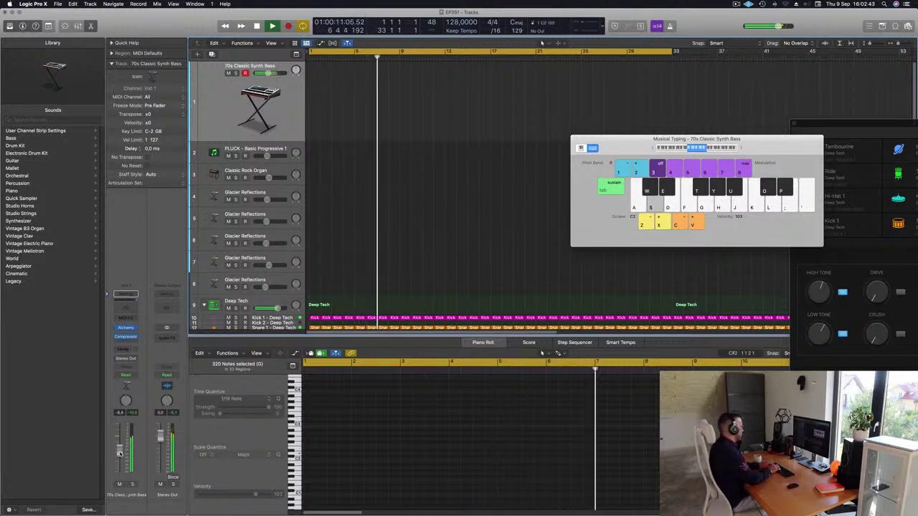
# Audition bass notes on the 70s Classic Synth Bass track while the drums play.
pyautogui.press('k')
pyautogui.press('g')
pyautogui.press('d')
pyautogui.press('f')
pyautogui.press('d')
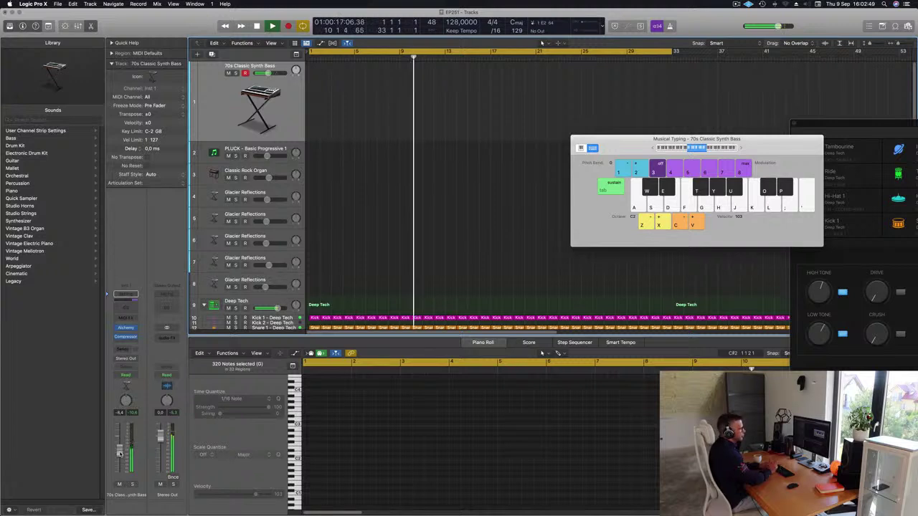
# Record a two-bar riff of short repeated bass notes on the 70s Classic Synth Bass track, starting at bar 13.
pyautogui.press('r')
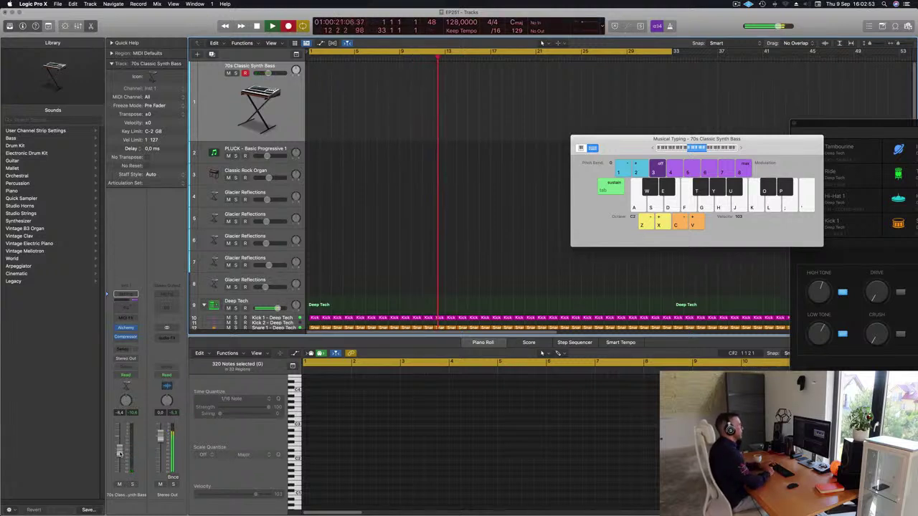
pyautogui.press('d')
pyautogui.press('d')
pyautogui.press('d')
pyautogui.press('d')
pyautogui.press('d')
pyautogui.press('d')
pyautogui.press('d')
pyautogui.press('d')
pyautogui.press('space')
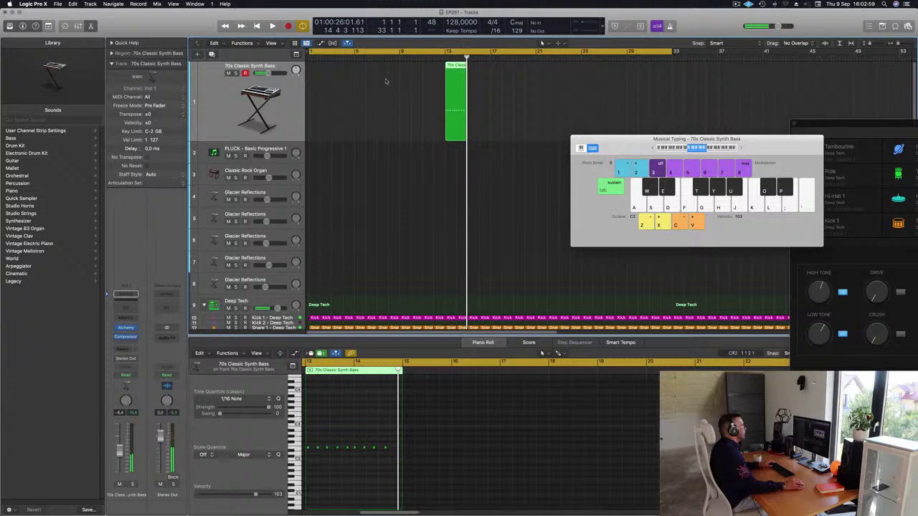
# Relocate the recorded bass region to bar 1, quantize all its notes to 1/16 and play it back.
pyautogui.moveTo(458, 65); pyautogui.dragTo(313, 66)
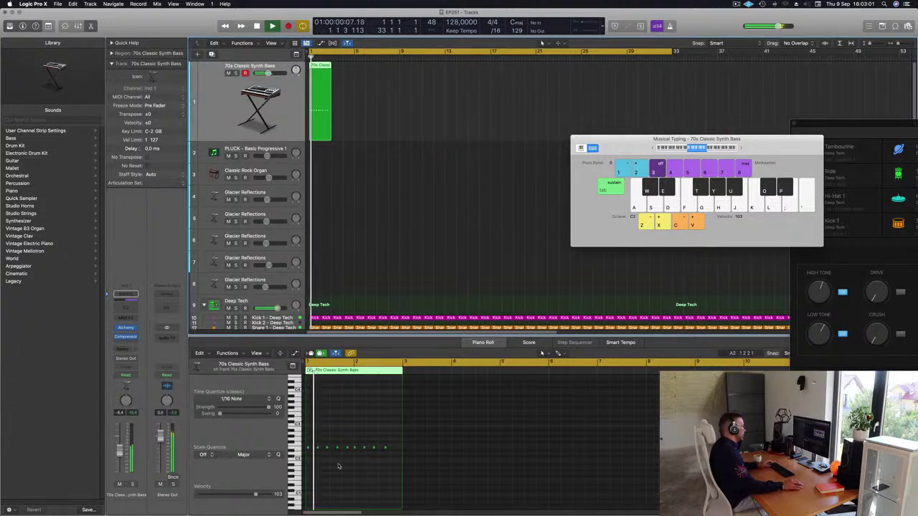
pyautogui.click(351, 462)
pyautogui.press('space')
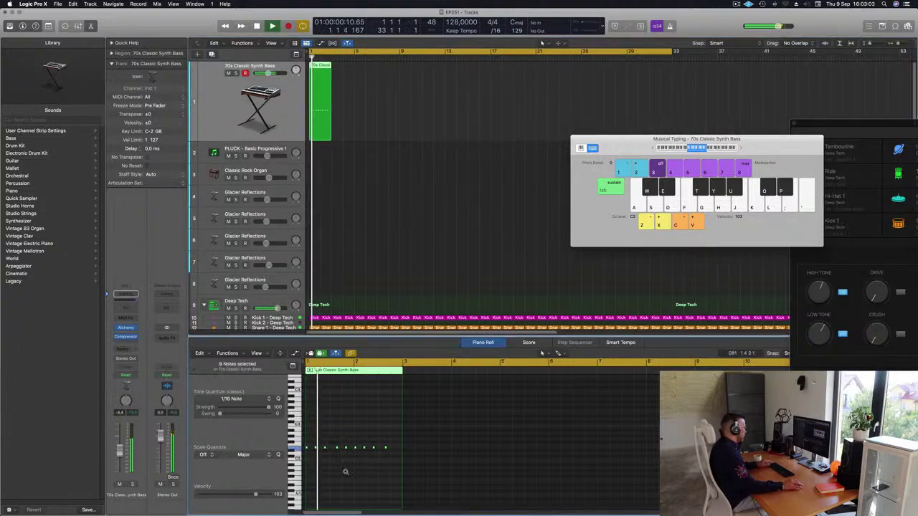
pyautogui.scroll(3, 347, 472)
pyautogui.hscroll(-2, 353, 473)
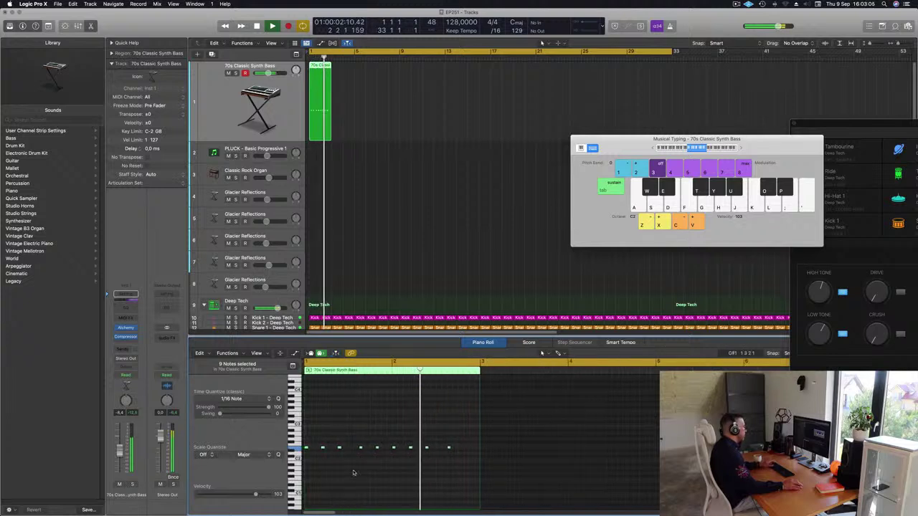
pyautogui.press('space')
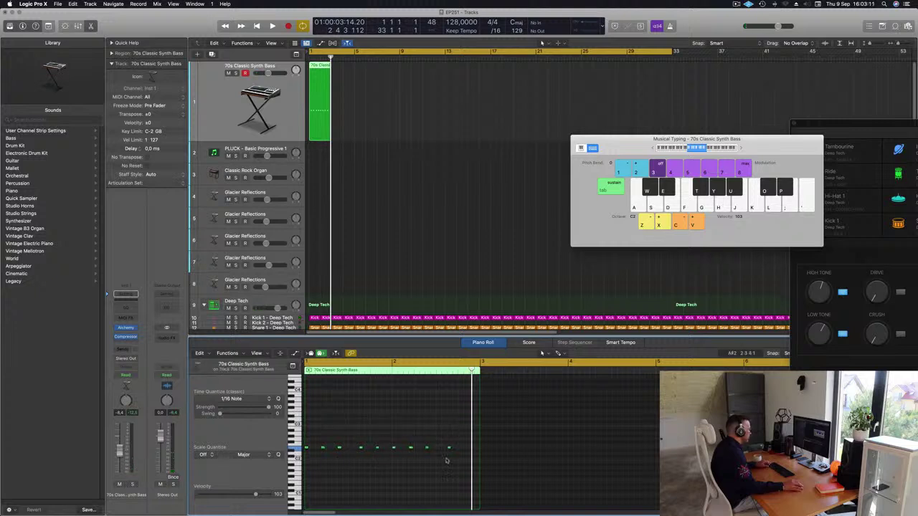
# Copy the last bass note to beat 4 near the end of bar 2 and listen to the result.
pyautogui.moveTo(449, 449); pyautogui.dragTo(466, 451)
pyautogui.press('space')
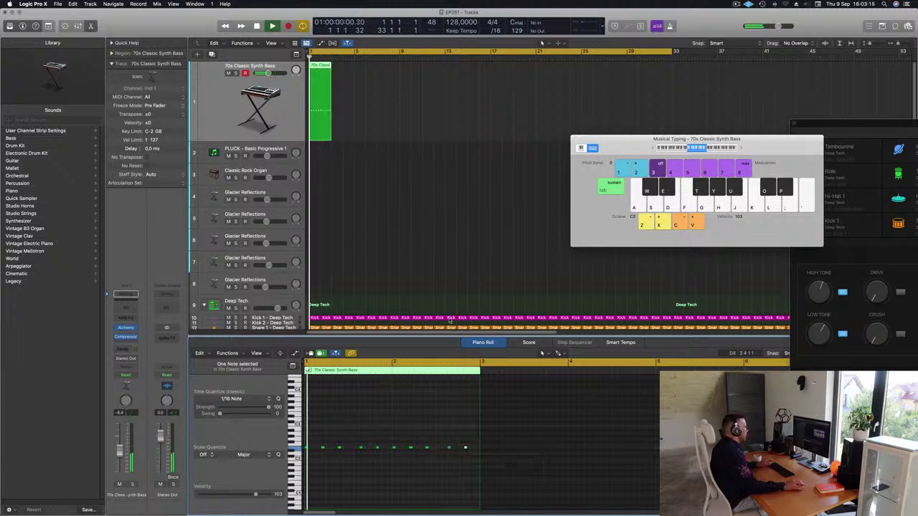
pyautogui.hscroll(-2, 429, 254)
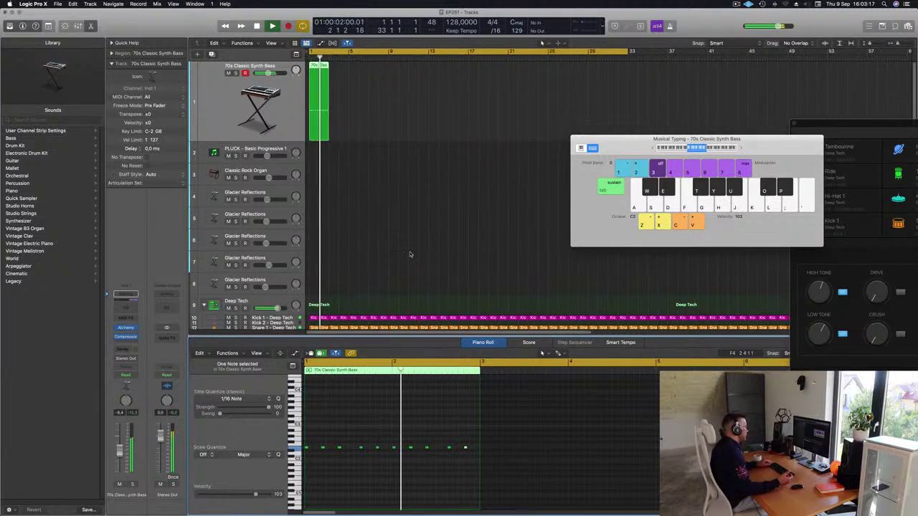
pyautogui.press('space')
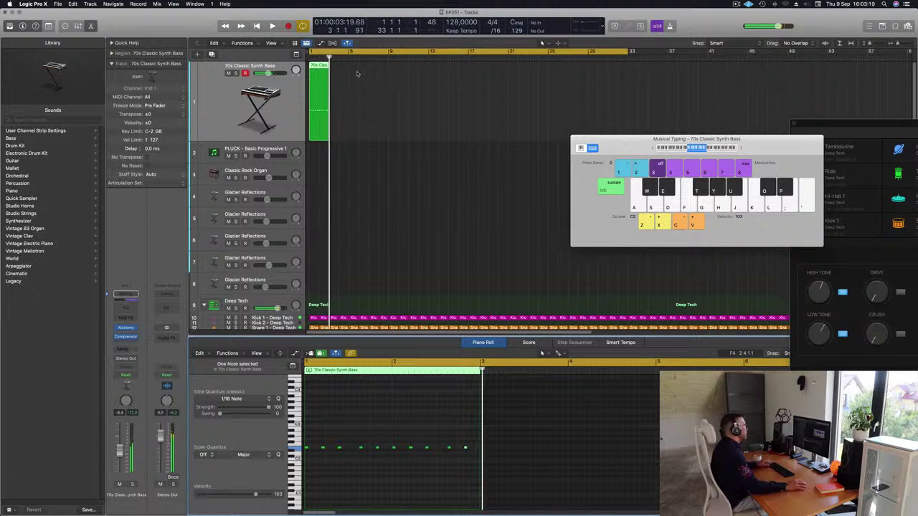
# Repeat the two-bar bass region three times to fill bars 1 through 8 and play from the start.
pyautogui.press('super+r')
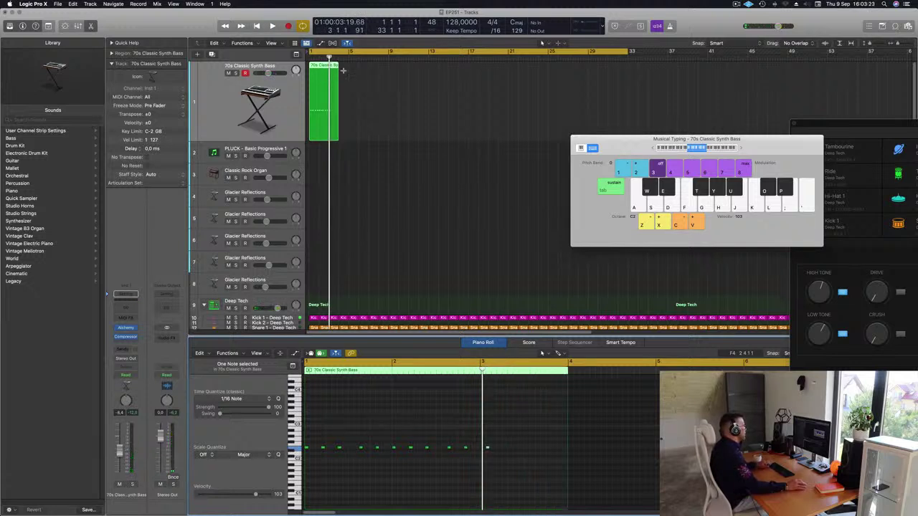
pyautogui.press('super+z')
pyautogui.click(312, 94)
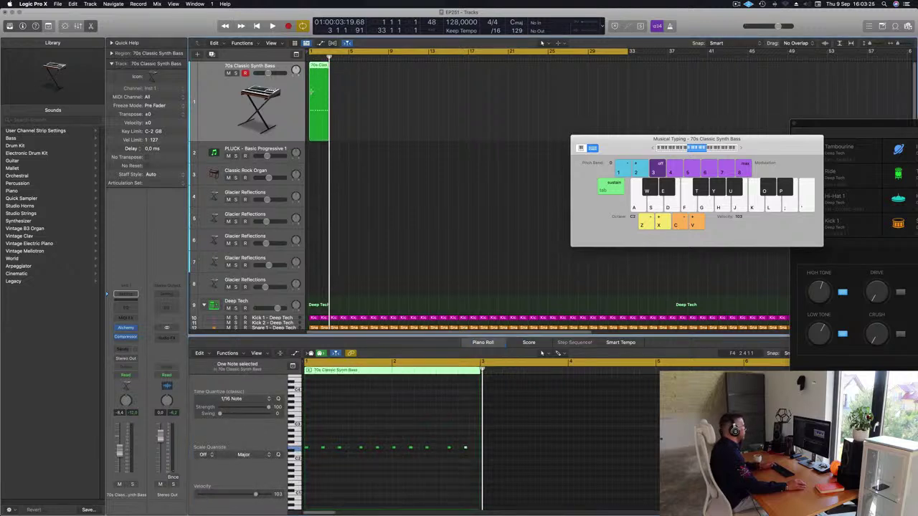
pyautogui.press('super+r')
pyautogui.press('super+r')
pyautogui.press('super+r')
pyautogui.press('space')
pyautogui.press('super+Left')
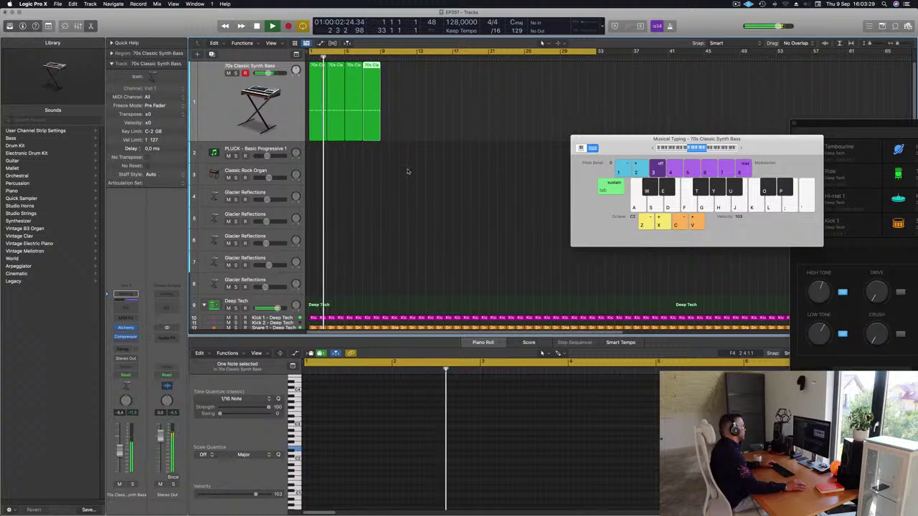
# Raise the last note of the first bass region by one semitone and play it from the start.
pyautogui.click(314, 70)
pyautogui.press('Return')
pyautogui.moveTo(461, 438); pyautogui.dragTo(470, 456)
pyautogui.press('Return')
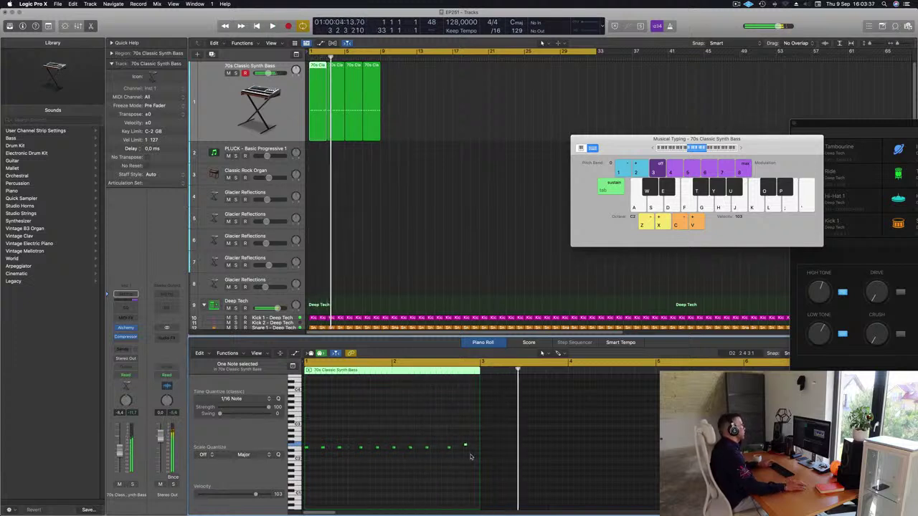
# Delete the three copied bass regions and repeat the edited first region three times to fill bars 1 through 8.
pyautogui.moveTo(383, 113); pyautogui.dragTo(334, 129)
pyautogui.press('Delete')
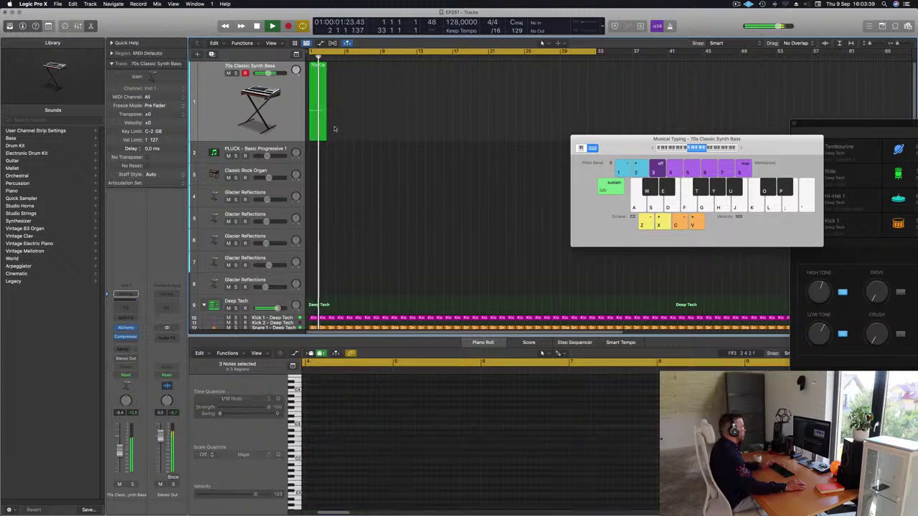
pyautogui.press('space')
pyautogui.press('super+r')
pyautogui.press('super+r')
pyautogui.press('super+r')
# Shorten the cycle range to the eight bars covered by the bass regions and play the loop.
pyautogui.press('space')
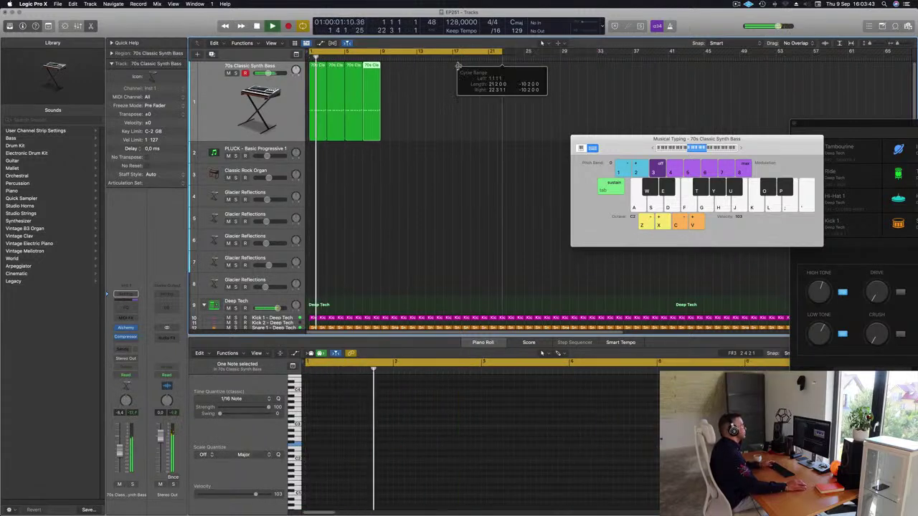
pyautogui.scroll(5, 380, 145)
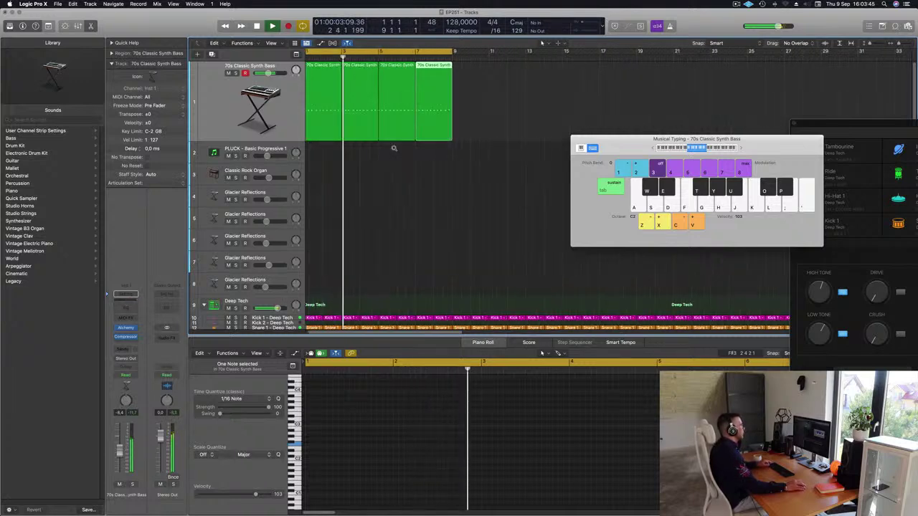
pyautogui.click(201, 123)
pyautogui.press('space')
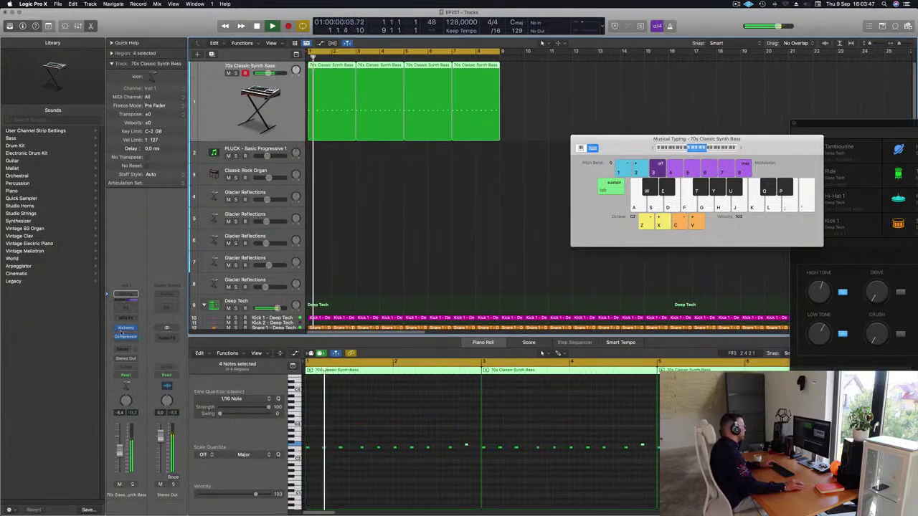
# Blend Alchemy's Smooth, Bright, Distorted and Thick snapshots for the bass sound and lower the bass track's volume to -12.2 dB.
pyautogui.click(126, 328)
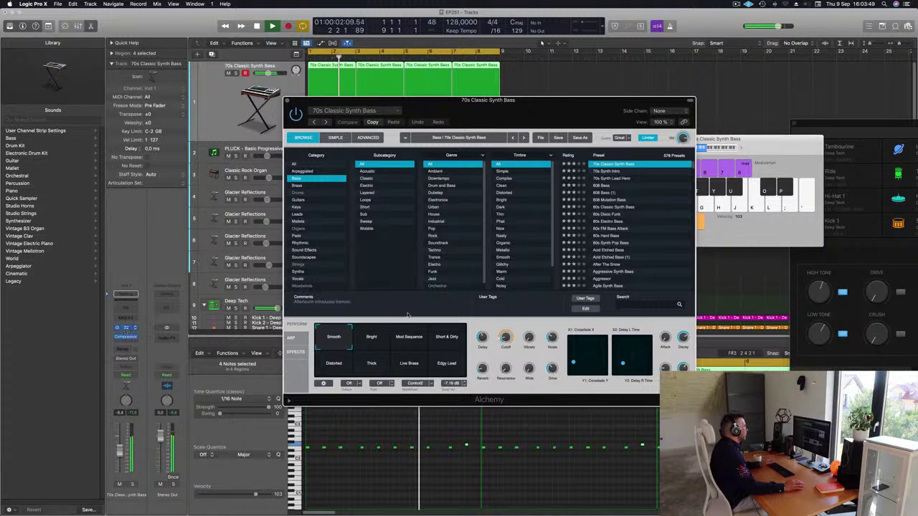
pyautogui.click(366, 342)
pyautogui.click(409, 339)
pyautogui.click(379, 341)
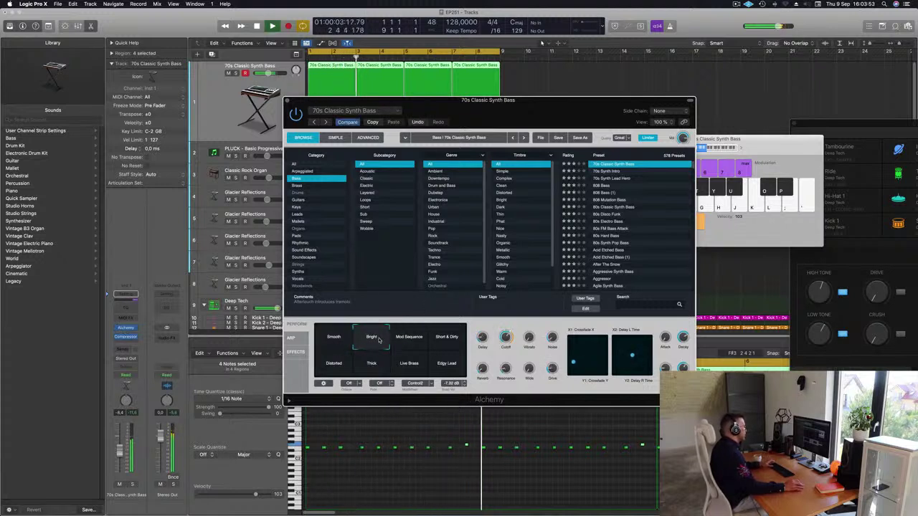
pyautogui.click(357, 340)
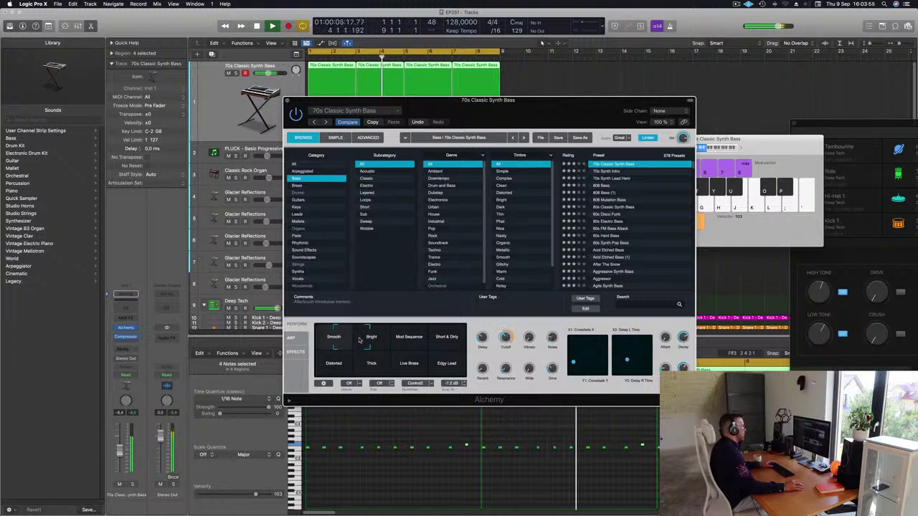
pyautogui.click(343, 339)
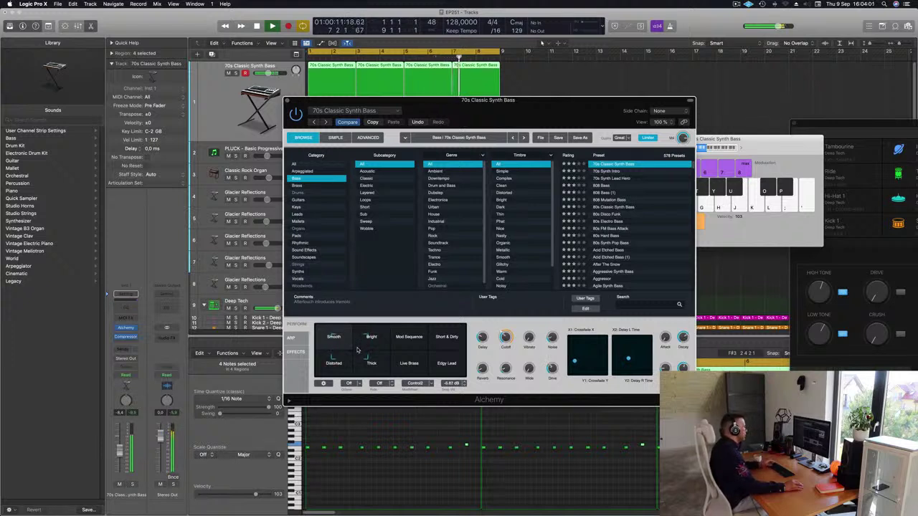
pyautogui.moveTo(357, 347); pyautogui.dragTo(359, 336)
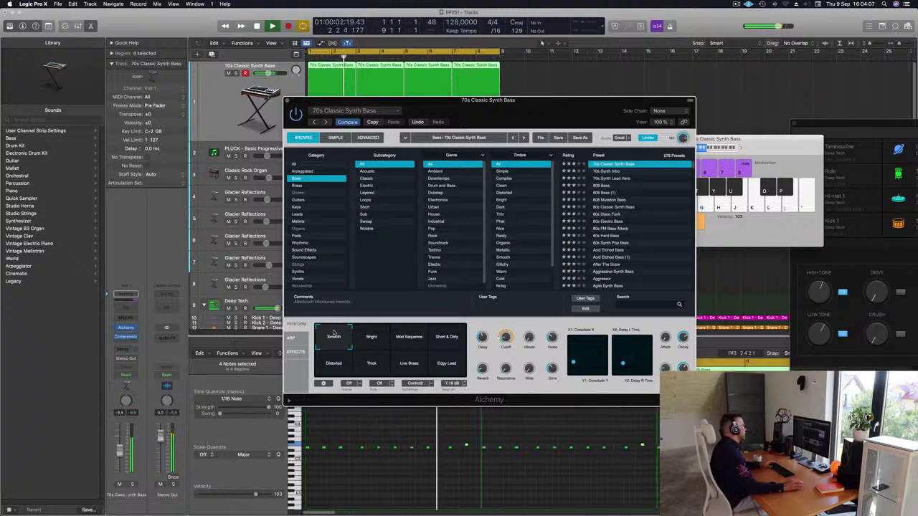
pyautogui.moveTo(333, 332); pyautogui.dragTo(387, 334)
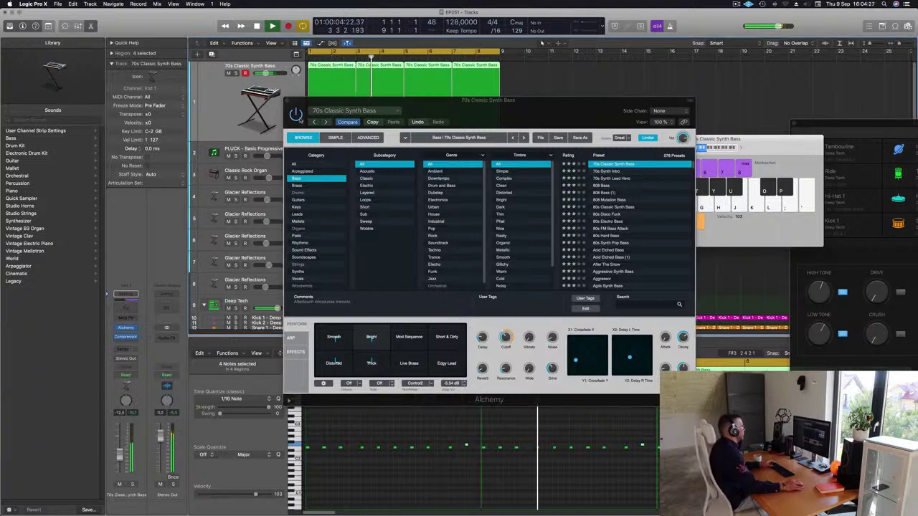
pyautogui.click(289, 102)
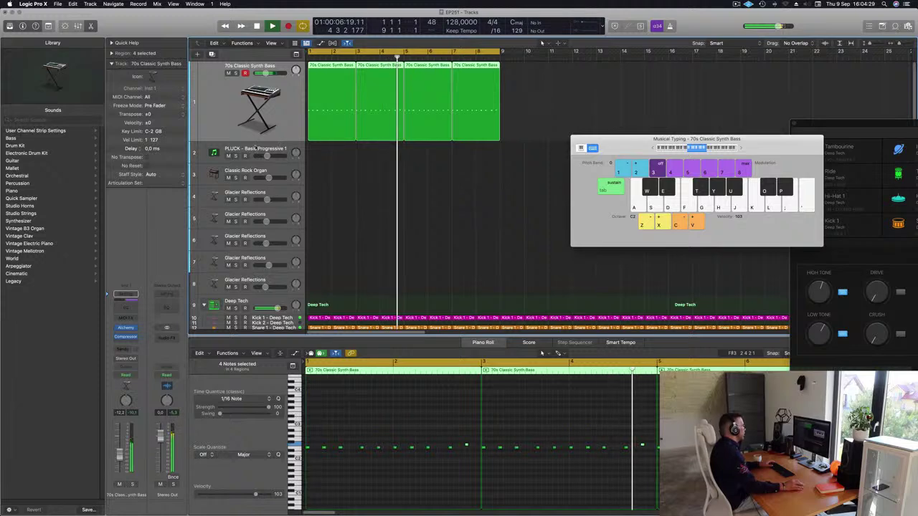
# Copy the first bass region to bar 1 of the PLUCK - Basic Progressive 1 track and raise its notes one octave.
pyautogui.click(247, 148)
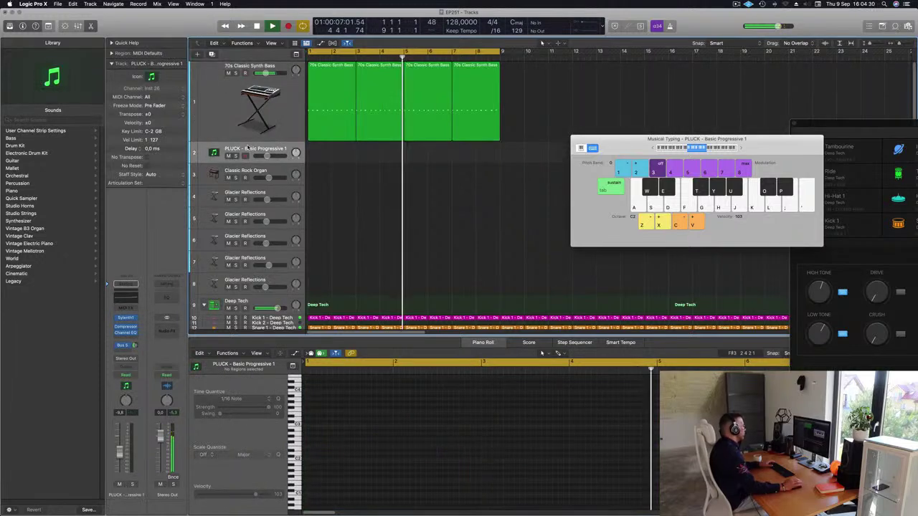
pyautogui.click(334, 96)
pyautogui.moveTo(334, 96); pyautogui.dragTo(333, 150)
pyautogui.press('space')
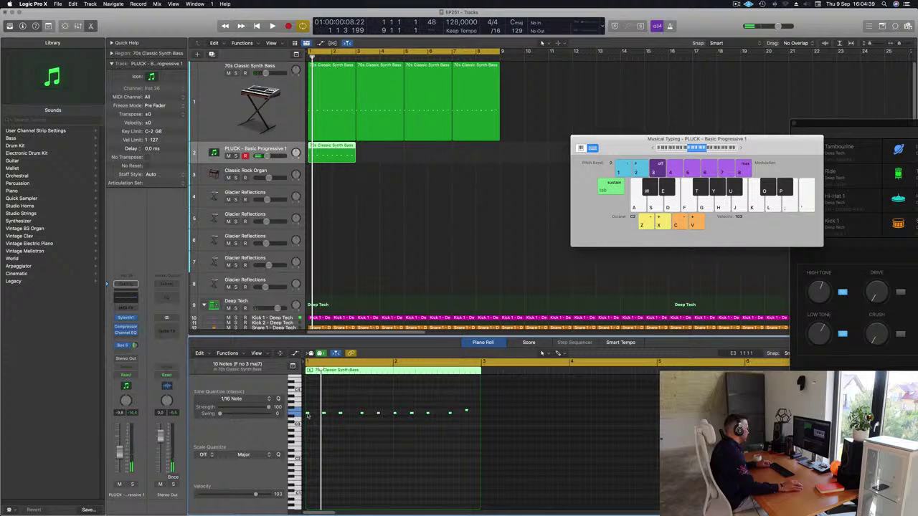
# Double all the pluck notes one octave lower and repeat the pluck region three times to fill bars 1 through 8.
pyautogui.moveTo(307, 420); pyautogui.dragTo(314, 438)
pyautogui.press('space')
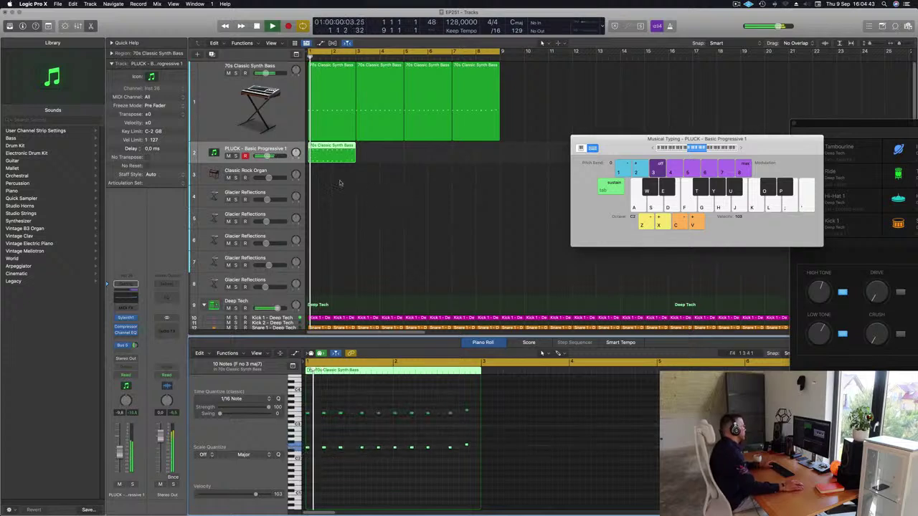
pyautogui.press('Return')
pyautogui.press('super+r')
pyautogui.press('super+r')
pyautogui.press('super+r')
pyautogui.press('Return')
# Set the delay dry/wet to about 65% in the pluck track's Sylenth1 instrument and close its window.
pyautogui.click(126, 319)
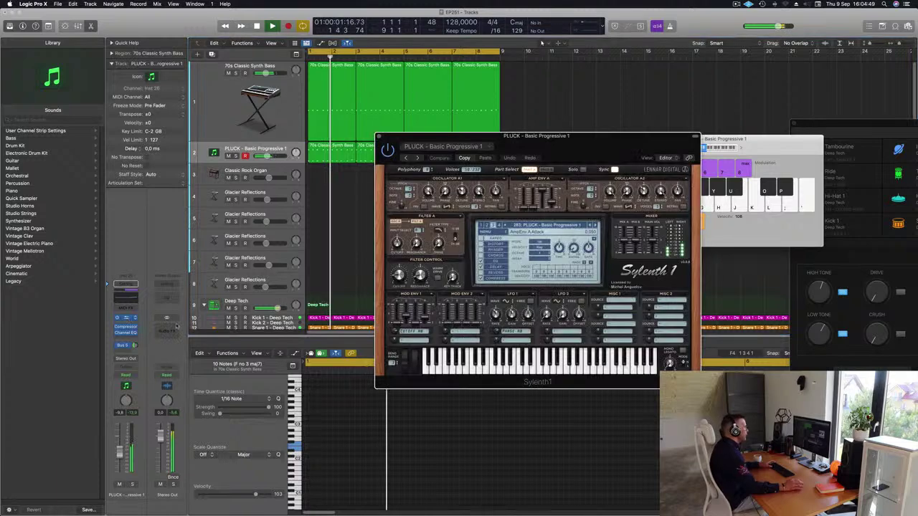
pyautogui.press('Return')
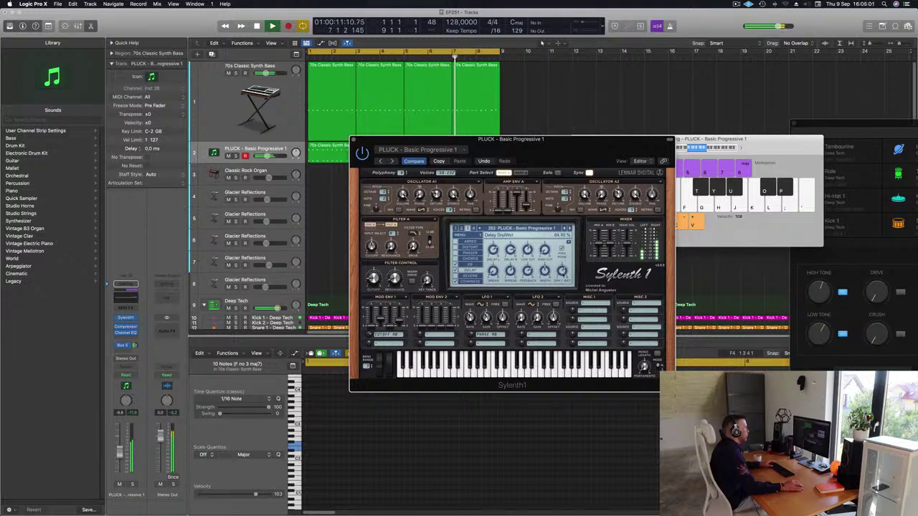
pyautogui.moveTo(570, 150)
pyautogui.mouseDown()
pyautogui.moveTo(540, 165)
pyautogui.moveTo(580, 156)
pyautogui.mouseUp()
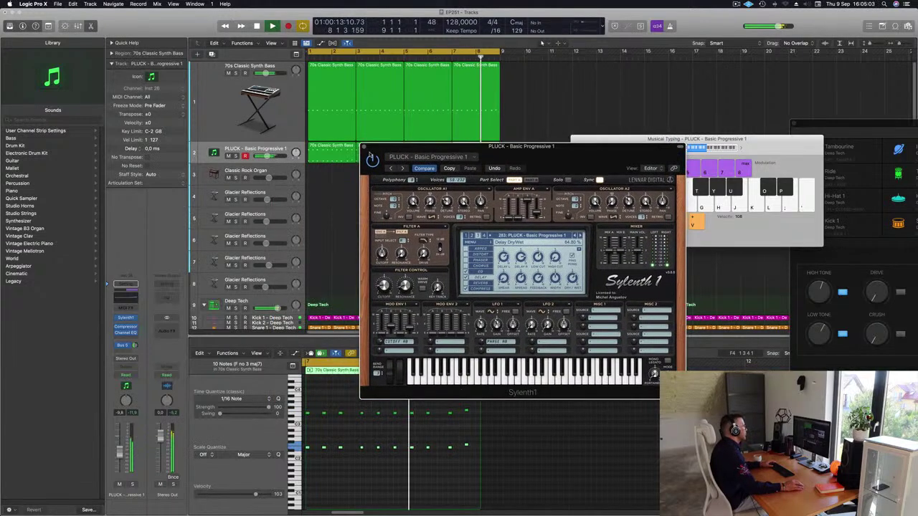
pyautogui.click(365, 146)
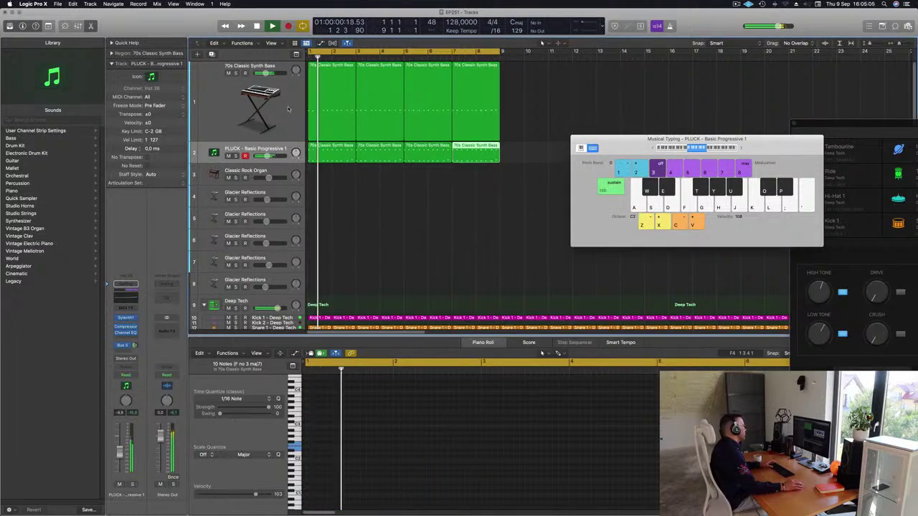
# Set the delay to about 33% in the bass track's Alchemy instrument and shift its window clear of the arrangement.
pyautogui.click(237, 108)
pyautogui.press('Return')
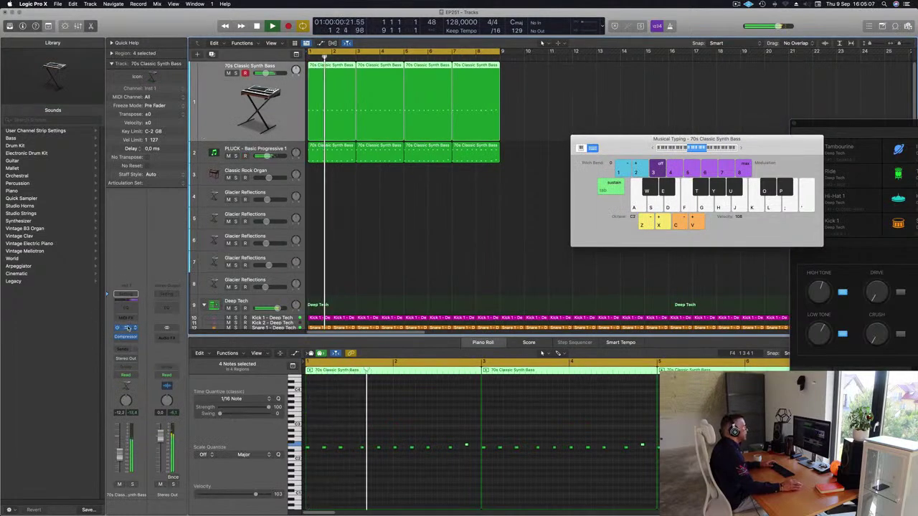
pyautogui.click(125, 328)
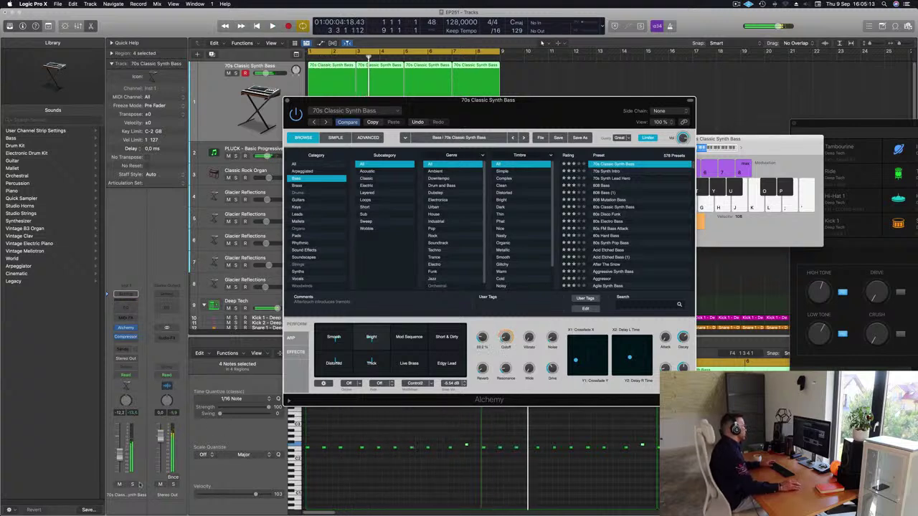
pyautogui.moveTo(502, 110); pyautogui.dragTo(886, 106)
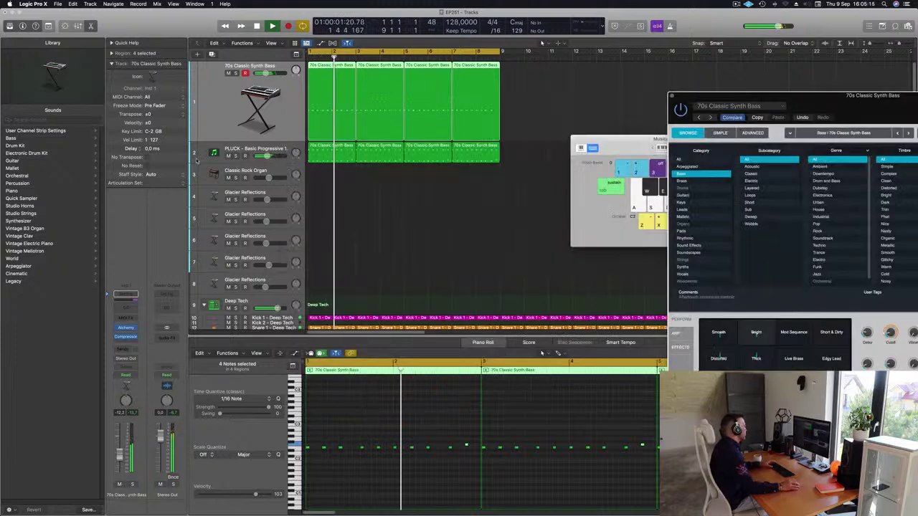
# Set the PLUCK - Basic Progressive 1 track's volume to about -13.0 dB while replaying the groove from the start.
pyautogui.press('Down')
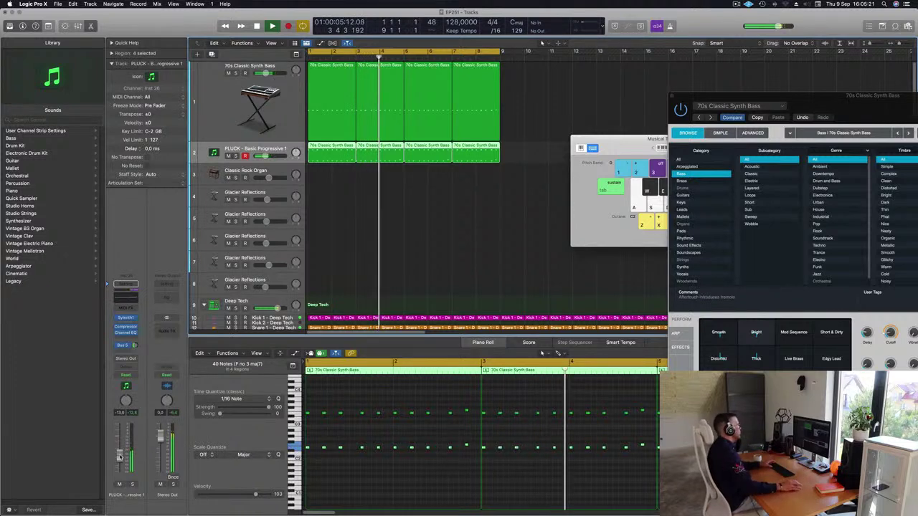
pyautogui.press('Return')
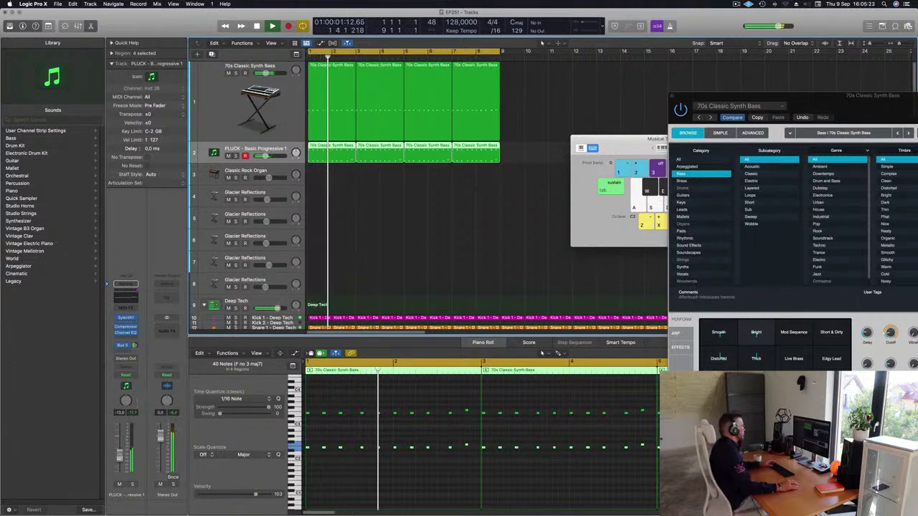
pyautogui.scroll(-5, 342, 229)
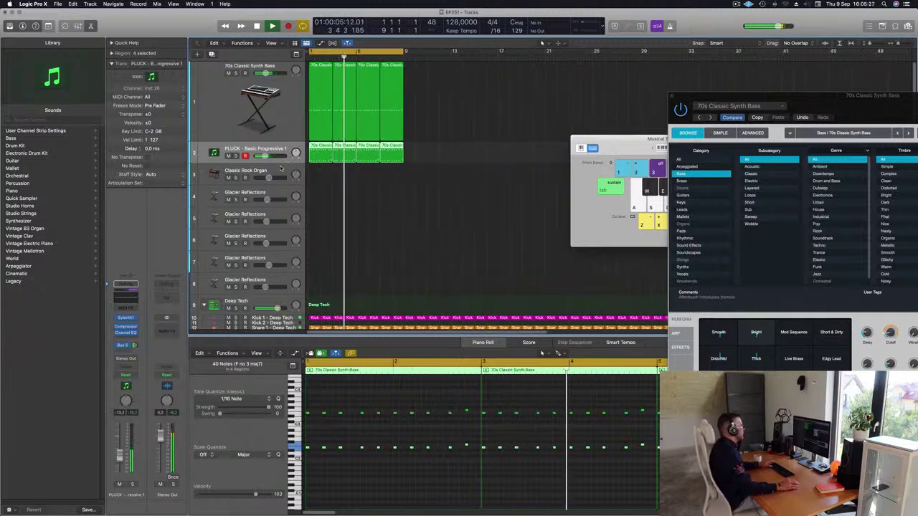
# Open the Vintage B3 instrument on the Classic Rock Organ track and raise the track's volume to about -4.6 dB.
pyautogui.press('Down')
pyautogui.press('Return')
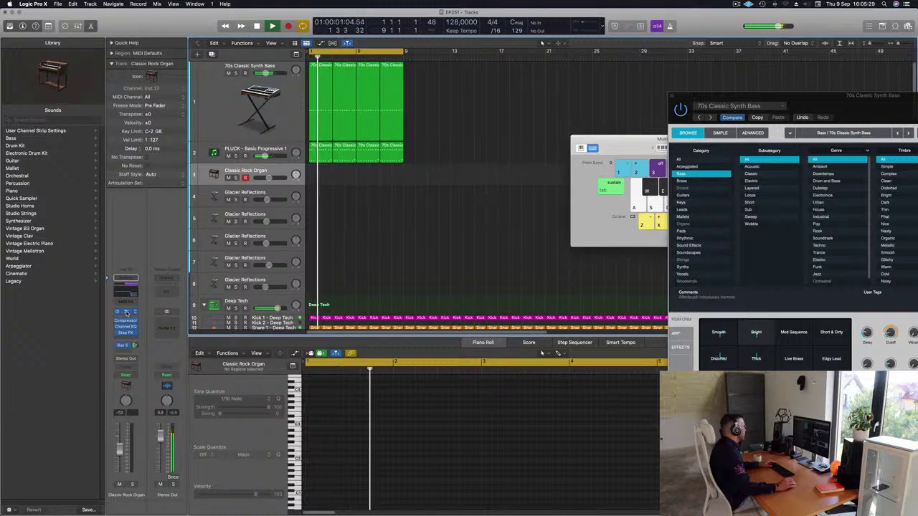
pyautogui.click(128, 312)
pyautogui.moveTo(488, 187); pyautogui.dragTo(568, 150)
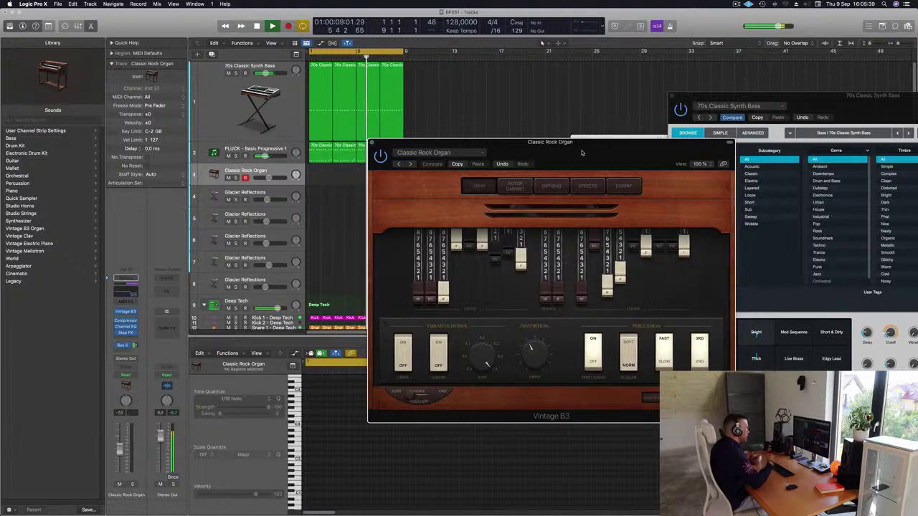
pyautogui.moveTo(576, 151); pyautogui.dragTo(658, 113)
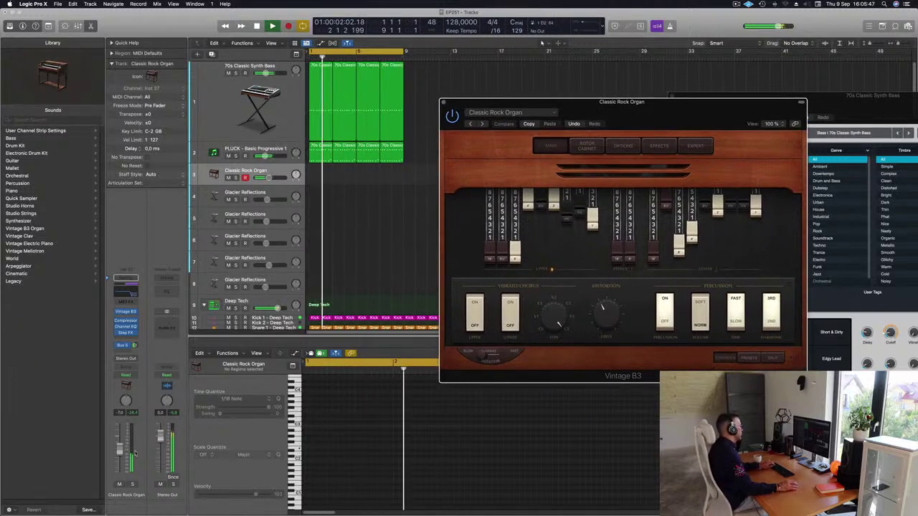
pyautogui.moveTo(119, 452); pyautogui.dragTo(119, 446)
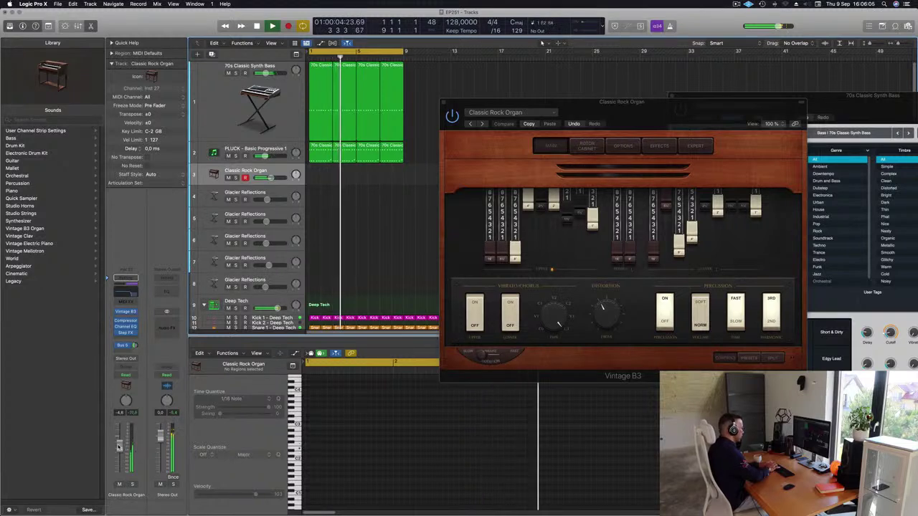
# Record a two-bar part on the Classic Rock Organ track and move the recorded region to bar 1.
pyautogui.press('r')
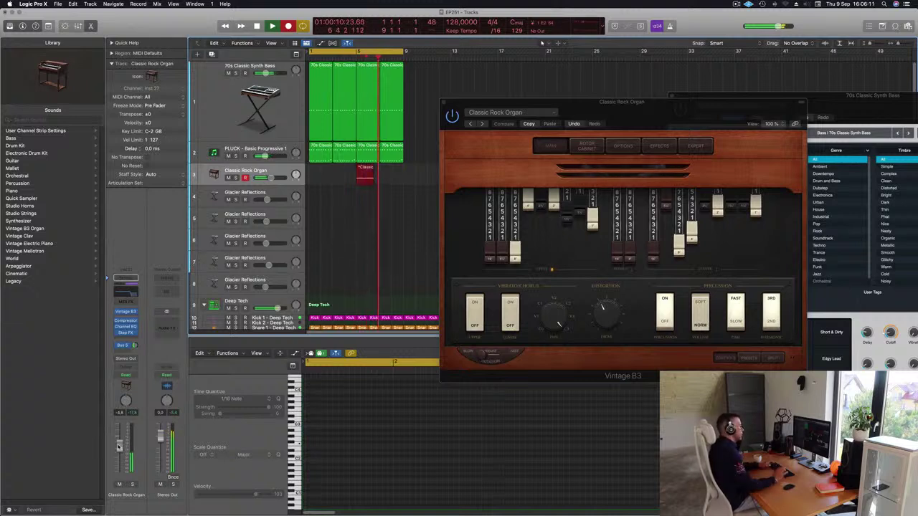
pyautogui.press('space')
pyautogui.moveTo(372, 168); pyautogui.dragTo(324, 170)
# Shift the last three organ notes slightly later and extend the first note to meet the second.
pyautogui.press('super+a')
pyautogui.click(359, 422)
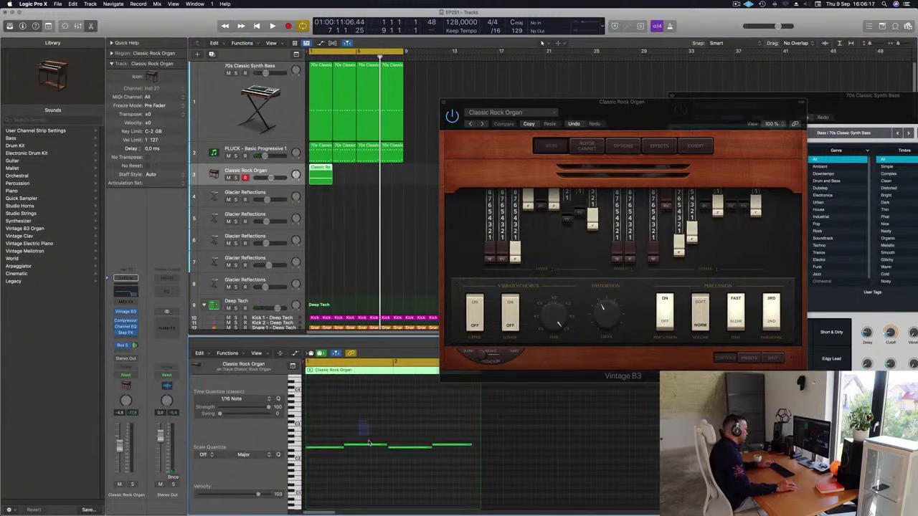
pyautogui.moveTo(374, 434); pyautogui.dragTo(462, 461)
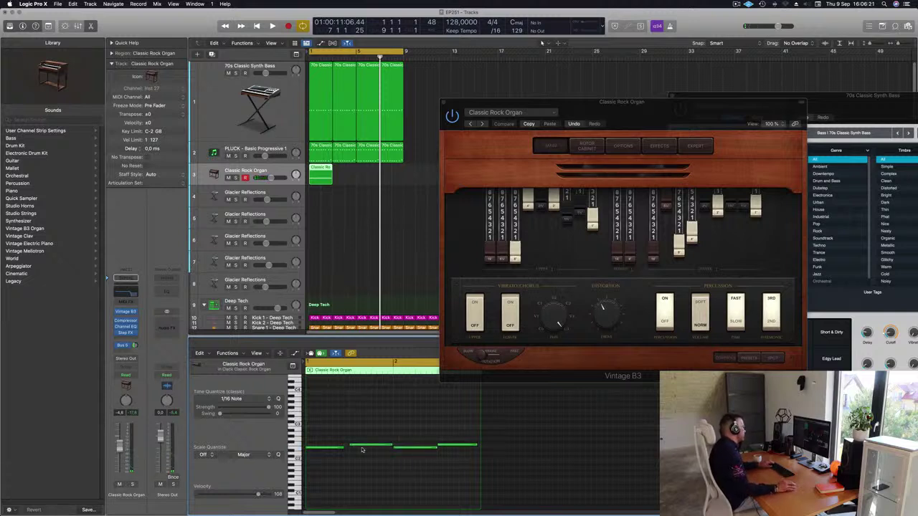
pyautogui.moveTo(343, 447); pyautogui.dragTo(348, 449)
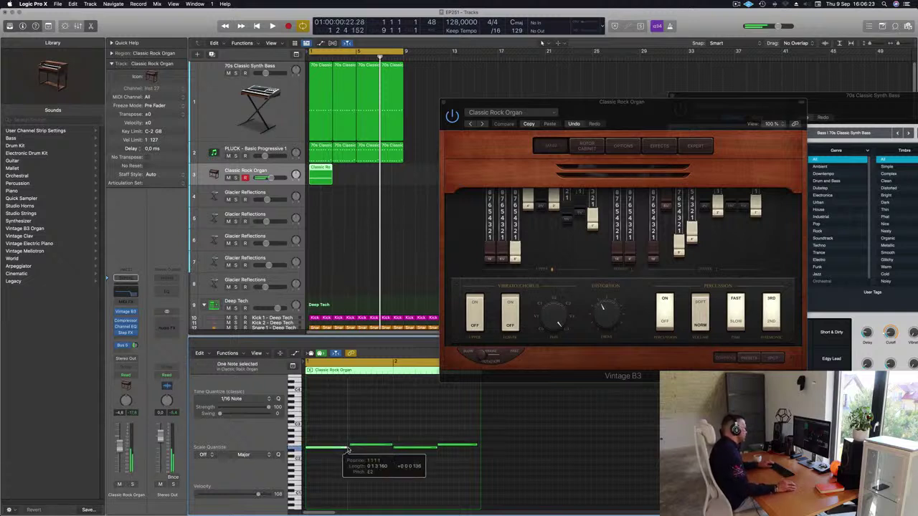
pyautogui.click(369, 433)
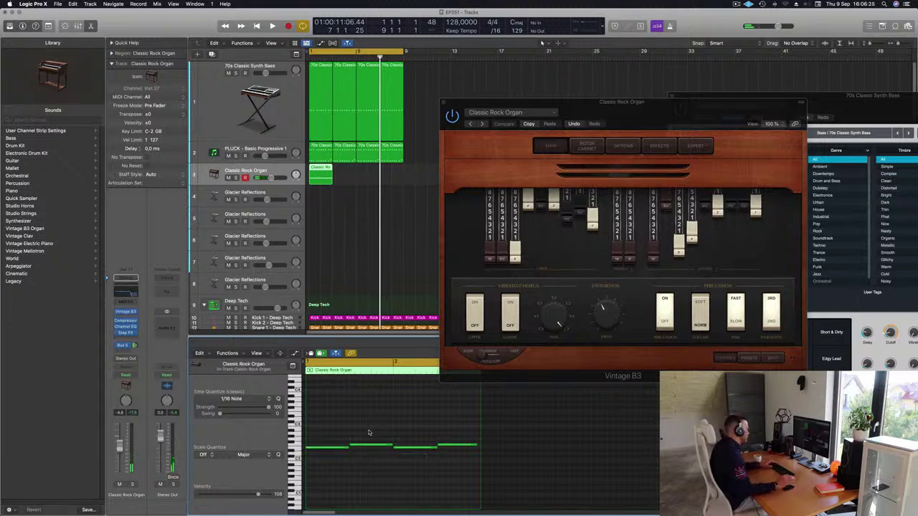
# Repeat the organ region three times to fill bars 1 through 8, and lower the track to about -12 dB with Step FX bypassed.
pyautogui.press('space')
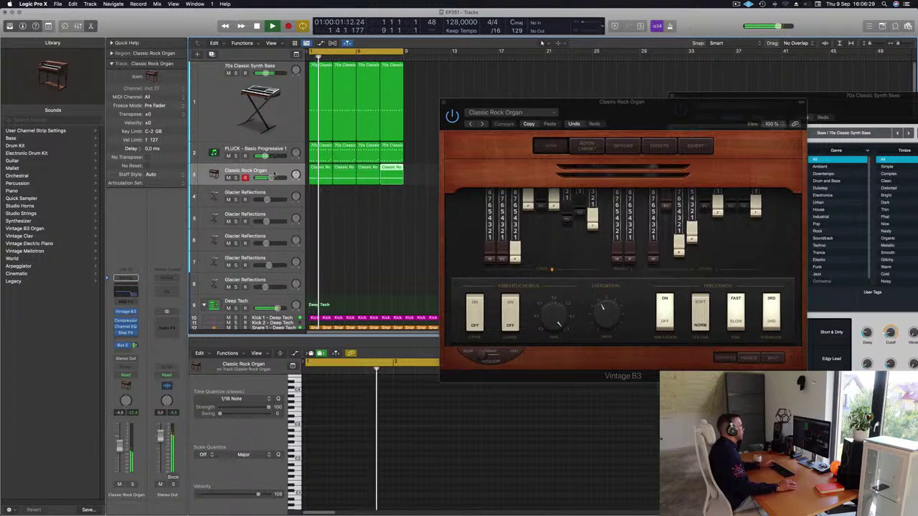
pyautogui.click(277, 169)
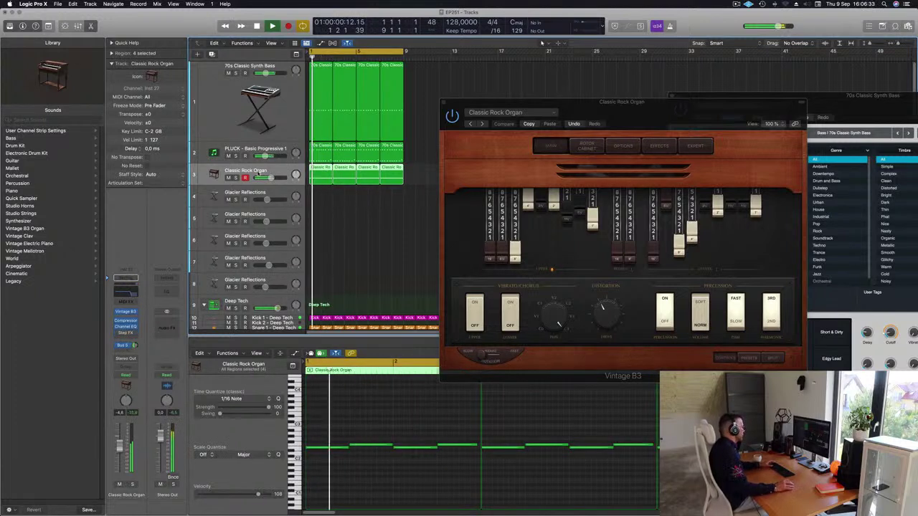
pyautogui.moveTo(119, 452); pyautogui.dragTo(119, 463)
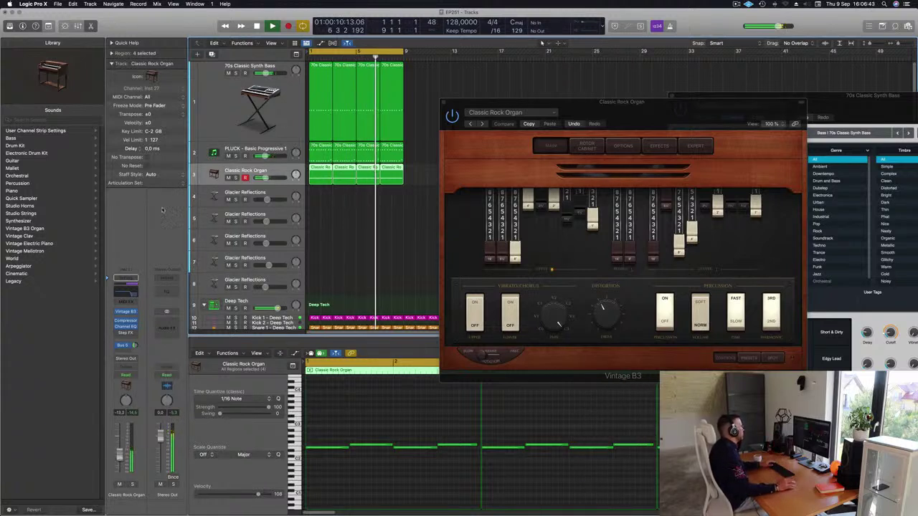
# Audition successive Vintage B3 presets on the organ track and settle on Far Off Organ.
pyautogui.click(481, 124)
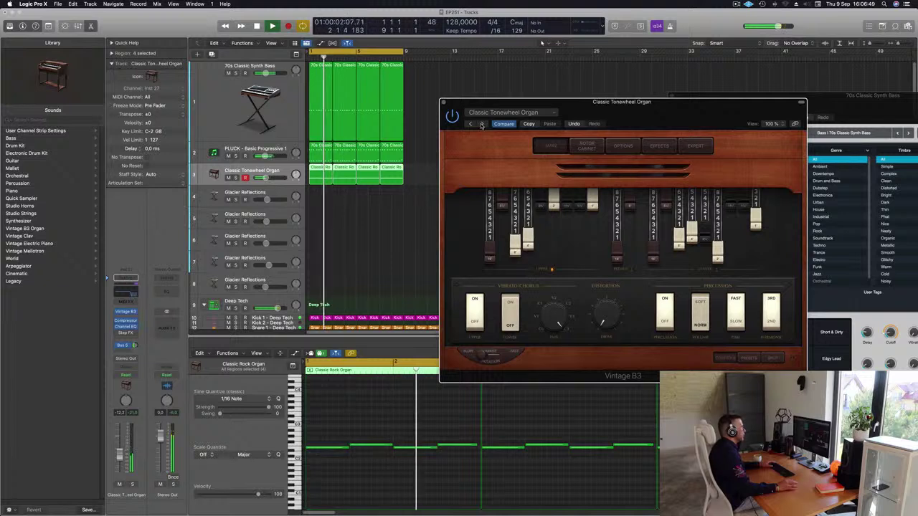
pyautogui.click(482, 124)
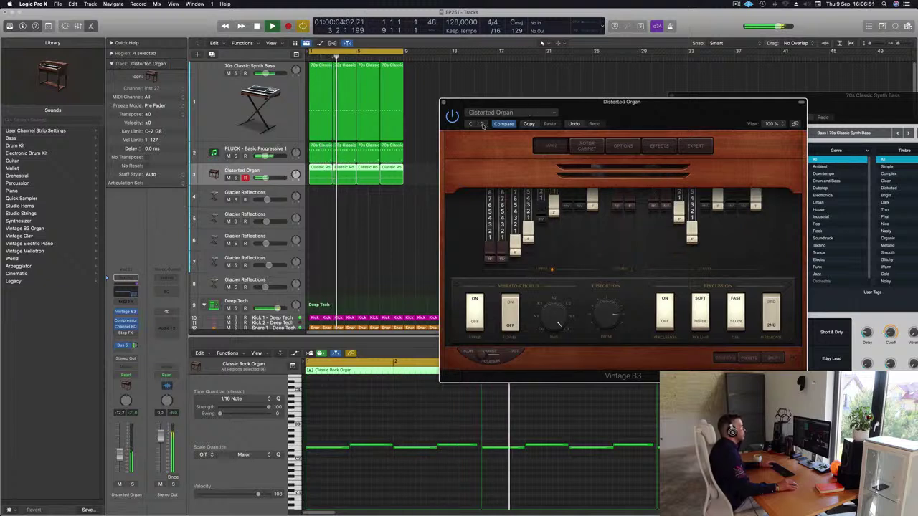
pyautogui.click(482, 125)
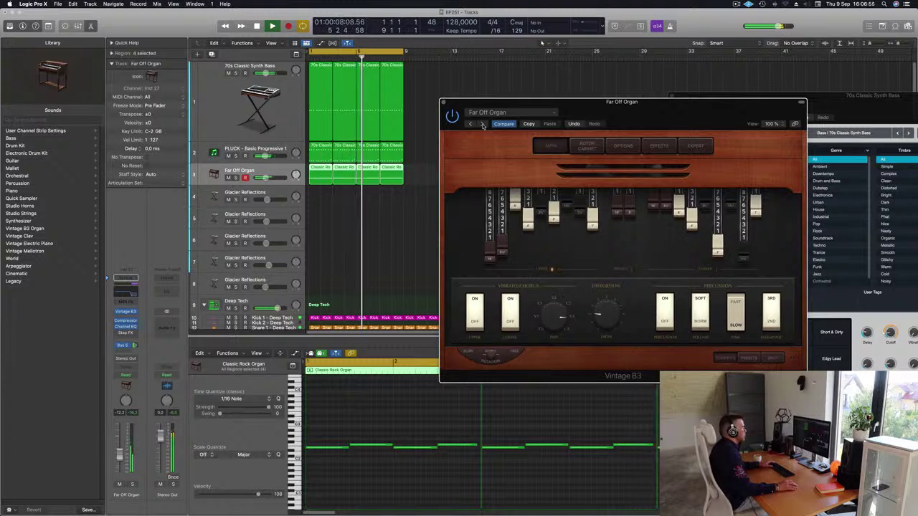
pyautogui.moveTo(621, 111)
pyautogui.mouseDown()
pyautogui.moveTo(530, 137)
pyautogui.moveTo(643, 127)
pyautogui.moveTo(622, 127)
pyautogui.mouseUp()
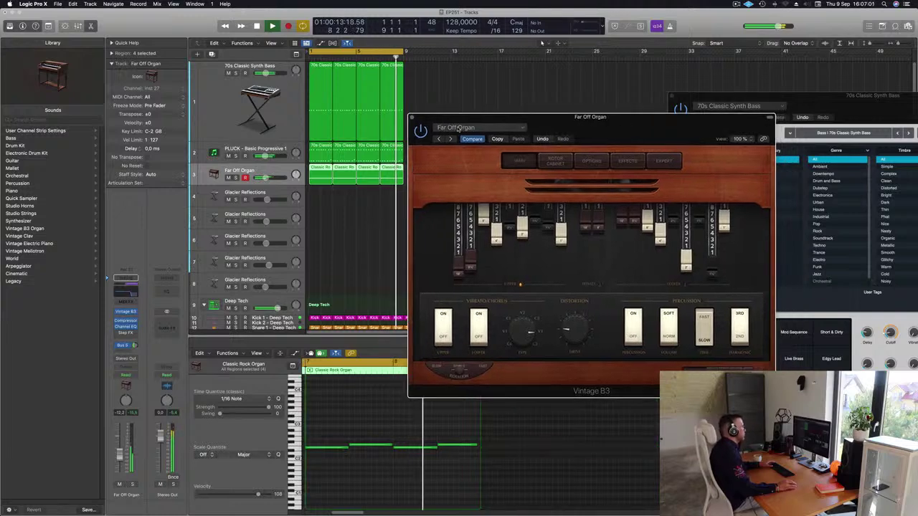
# Close the organ's instrument window, lower the track's volume to about -13.6 dB and adjust its Bus 5 send.
pyautogui.click(412, 118)
pyautogui.moveTo(119, 454); pyautogui.dragTo(119, 459)
pyautogui.click(134, 345)
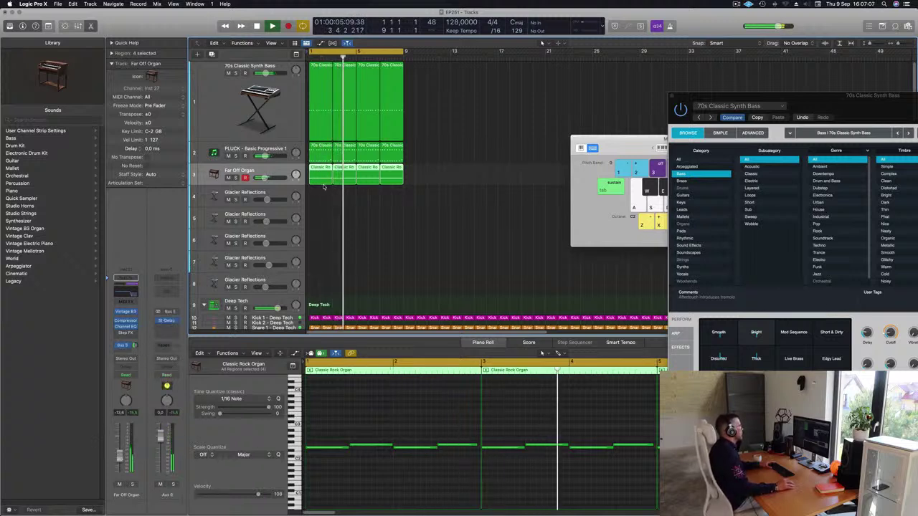
# Open the Alchemy instrument on the first Glacier Reflections track and shift its window away from the bass instrument.
pyautogui.click(244, 193)
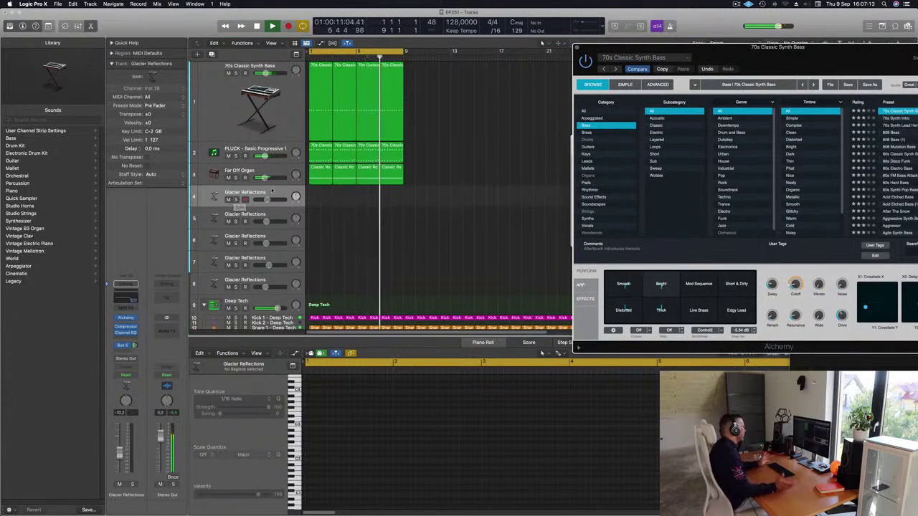
pyautogui.click(126, 318)
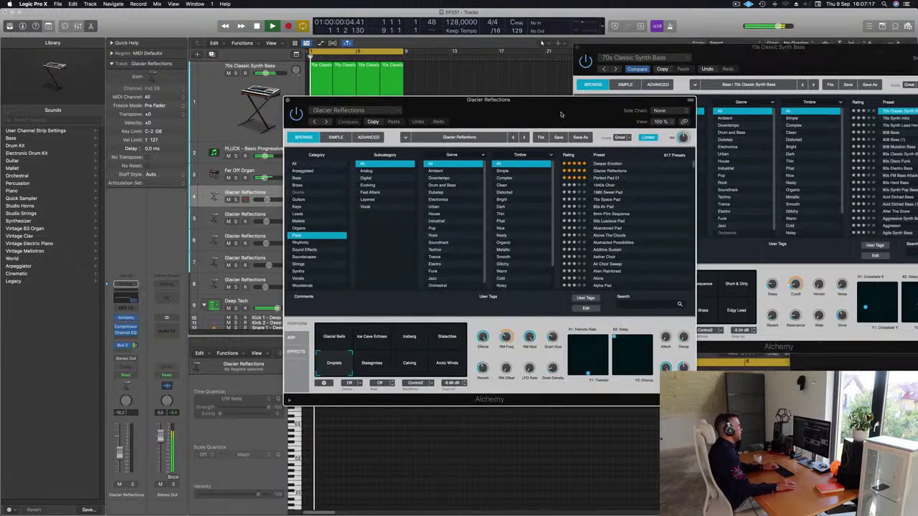
pyautogui.moveTo(562, 114); pyautogui.dragTo(418, 165)
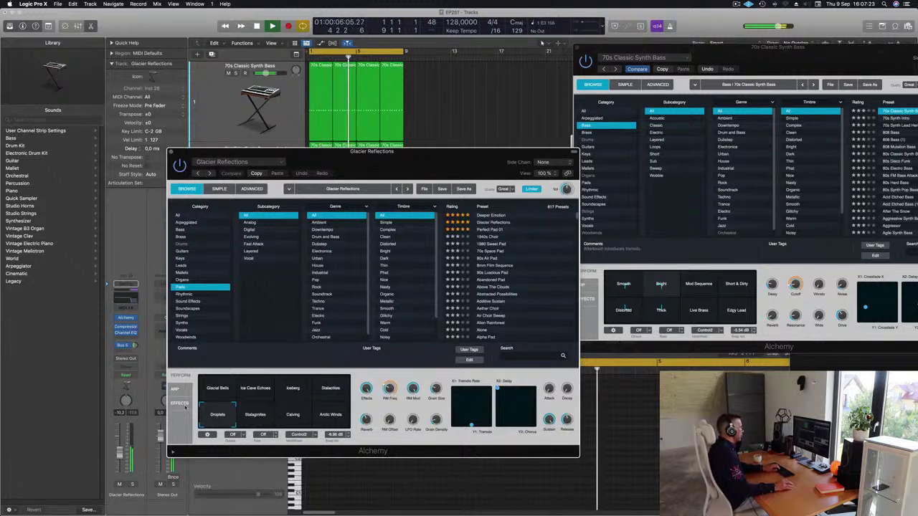
pyautogui.click(119, 455)
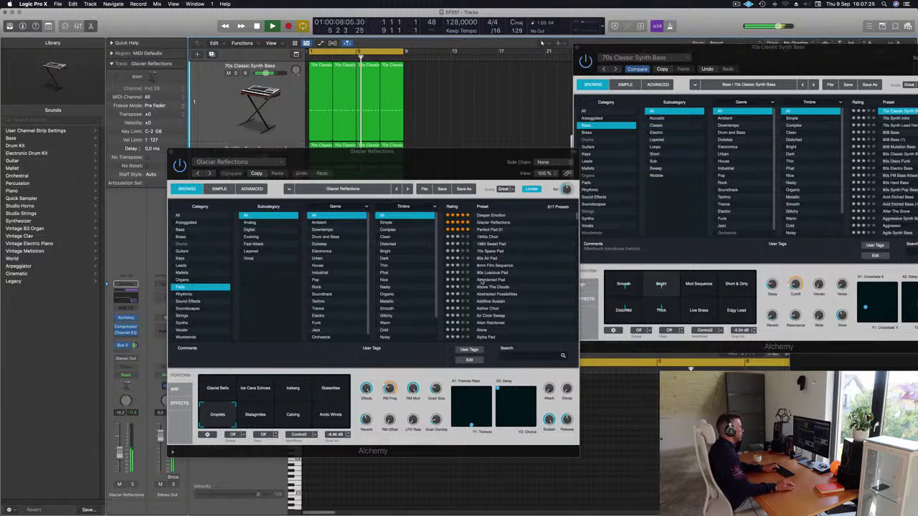
# Choose the Glacial Bells snapshot for Glacier Reflections and raise the track's volume to about -7.8 dB.
pyautogui.scroll(-2, 490, 276)
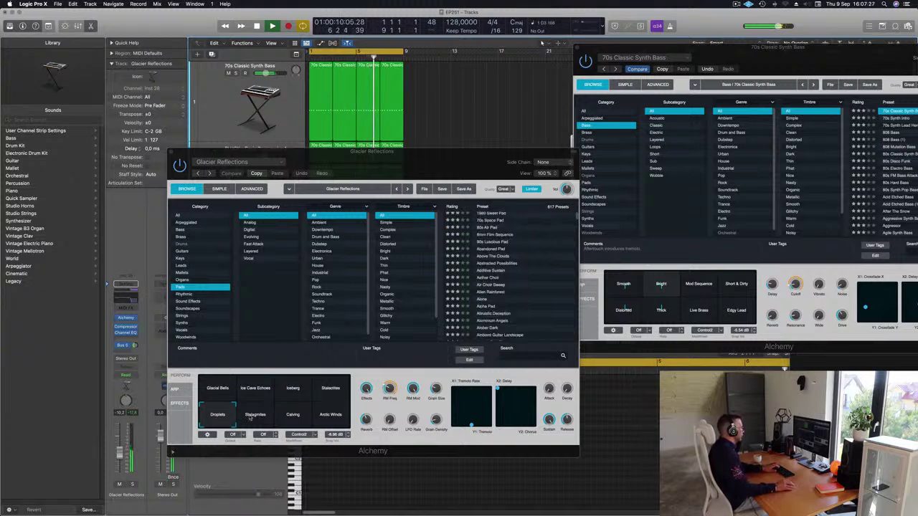
pyautogui.click(254, 416)
pyautogui.click(215, 388)
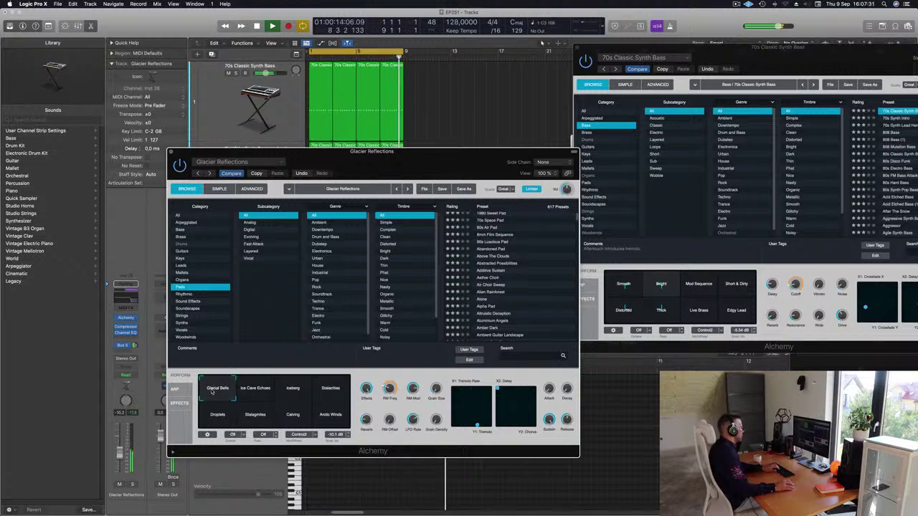
pyautogui.moveTo(120, 451); pyautogui.dragTo(119, 452)
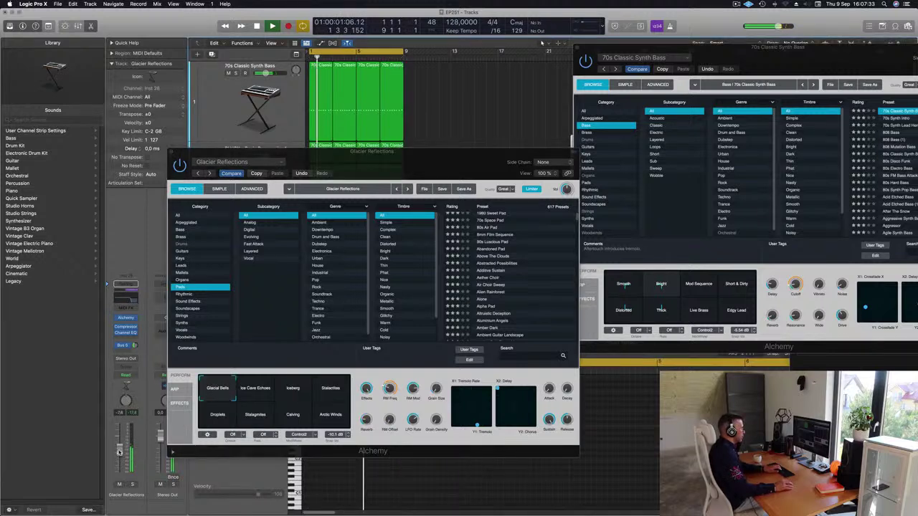
# Move the 70s Classic Synth Bass instrument window down and place the Musical Typing keyboard above it.
pyautogui.moveTo(758, 48); pyautogui.dragTo(755, 245)
pyautogui.press('super+k')
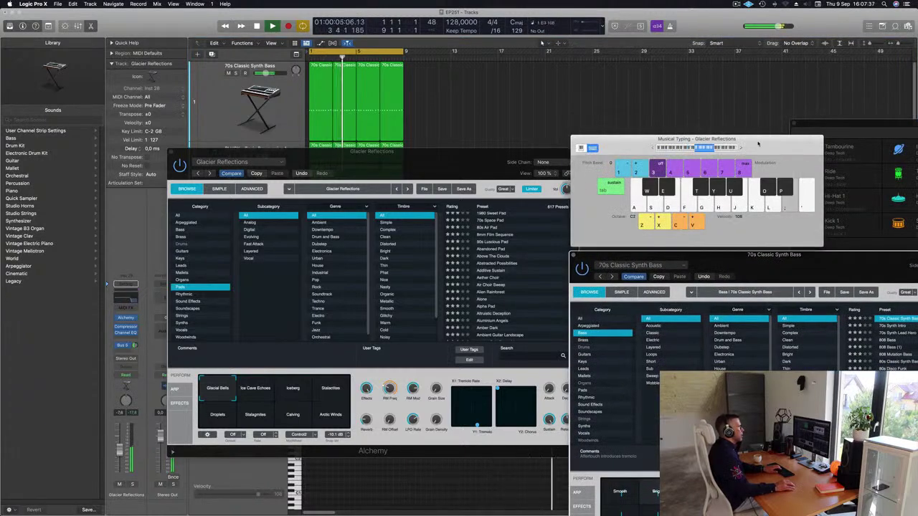
pyautogui.moveTo(759, 143); pyautogui.dragTo(740, 95)
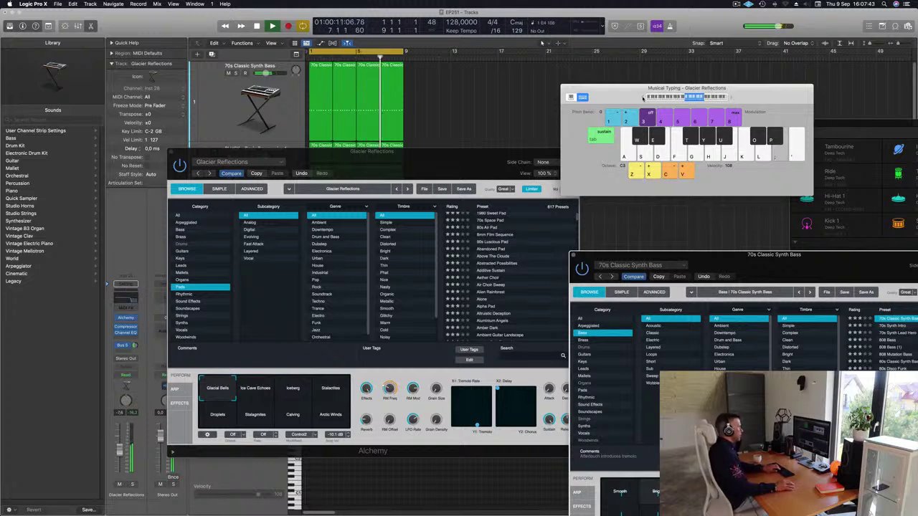
# Record a part about three bars long on the first Glacier Reflections track and move its region to bar 1.
pyautogui.moveTo(417, 165); pyautogui.dragTo(741, 157)
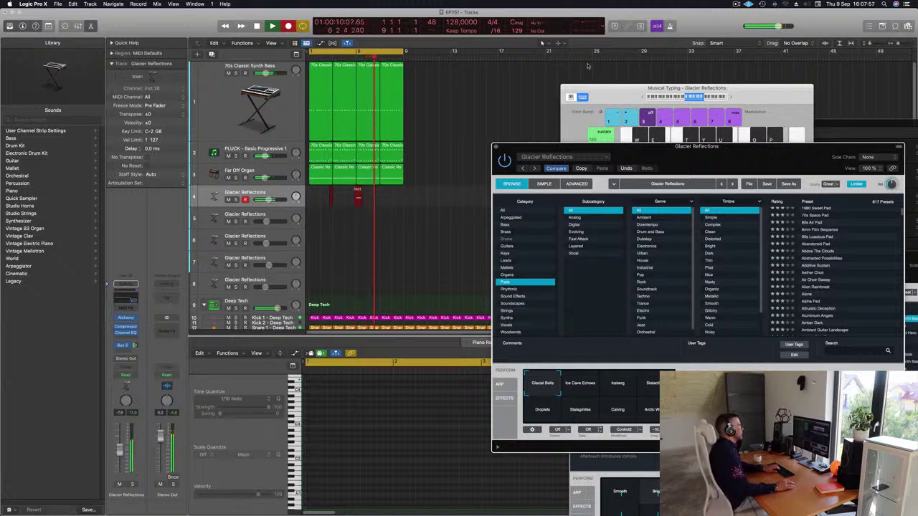
pyautogui.press('space')
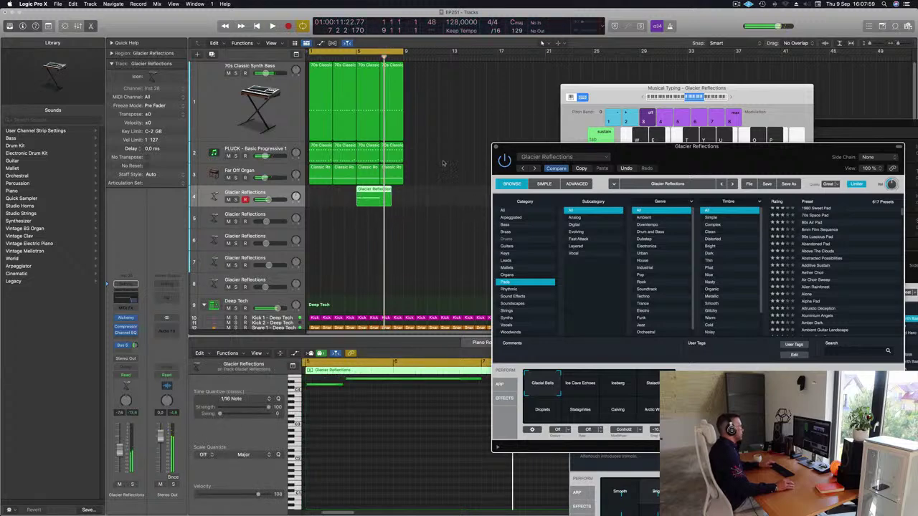
pyautogui.moveTo(372, 198); pyautogui.dragTo(333, 194)
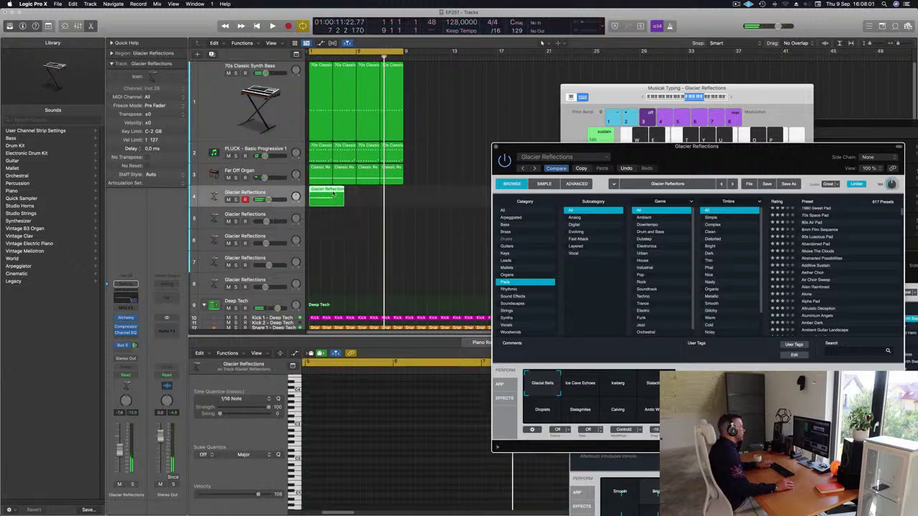
# Split the Glacier Reflections region at bar 3, splitting the notes that cross the point, and delete the excess after it.
pyautogui.press('super+t')
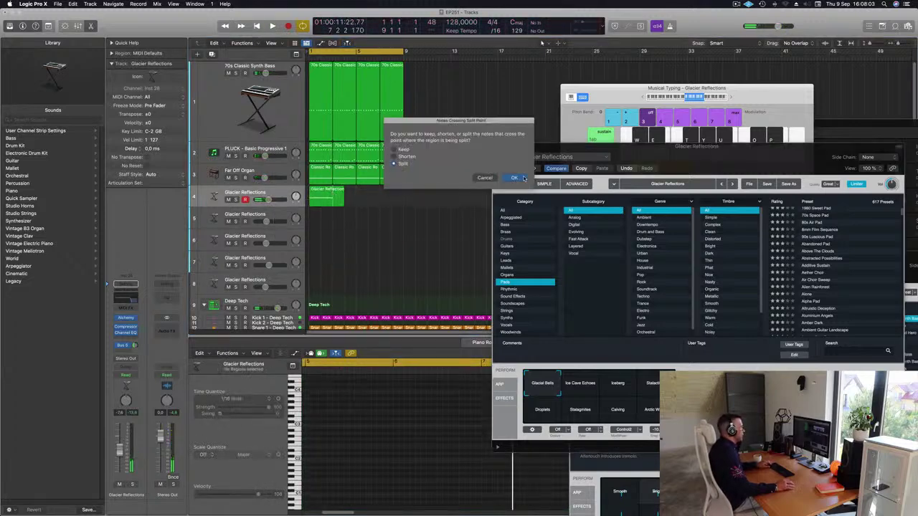
pyautogui.click(514, 178)
pyautogui.press('Delete')
pyautogui.click(317, 197)
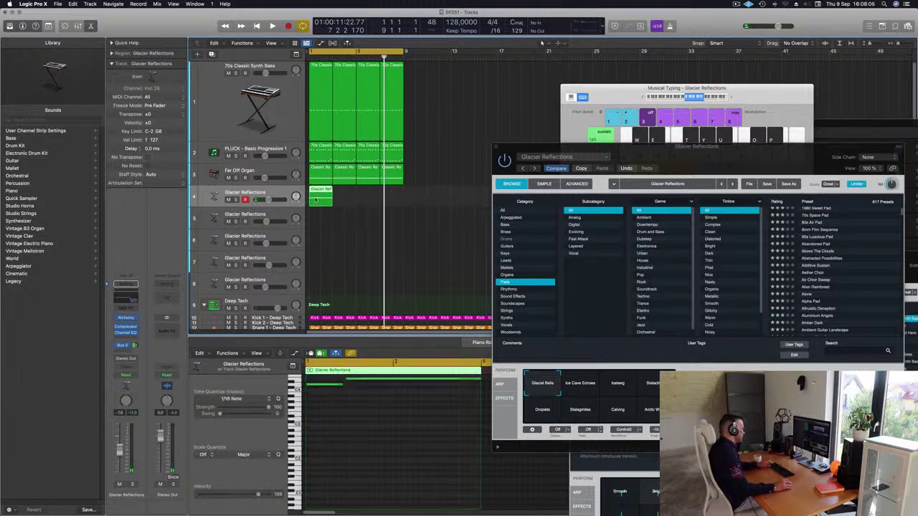
pyautogui.scroll(2, 337, 394)
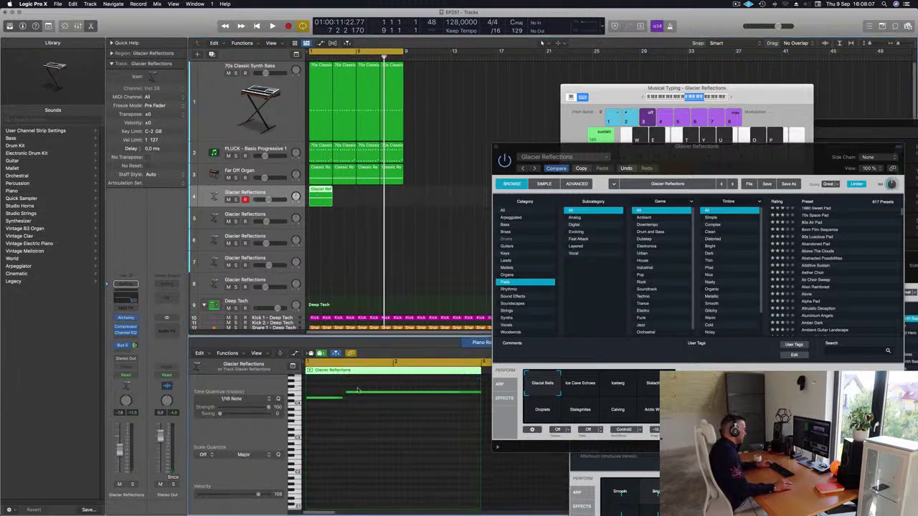
# Shift the second note in the Glacier Reflections region slightly later and trim its end to bar 3.
pyautogui.moveTo(359, 393); pyautogui.dragTo(363, 396)
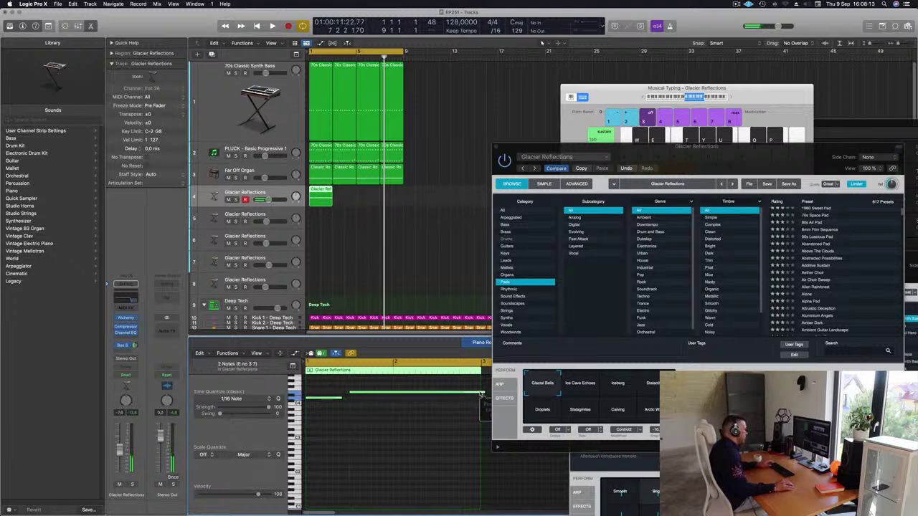
pyautogui.press('space')
pyautogui.click(397, 426)
pyautogui.press('super+Left')
pyautogui.press('super+Left')
# Audition the Ice Cave Echoes snapshot for Glacier Reflections against the loop, and settle on the Iceberg snapshot.
pyautogui.moveTo(696, 149); pyautogui.dragTo(620, 97)
pyautogui.press('space')
pyautogui.press('space')
pyautogui.click(504, 334)
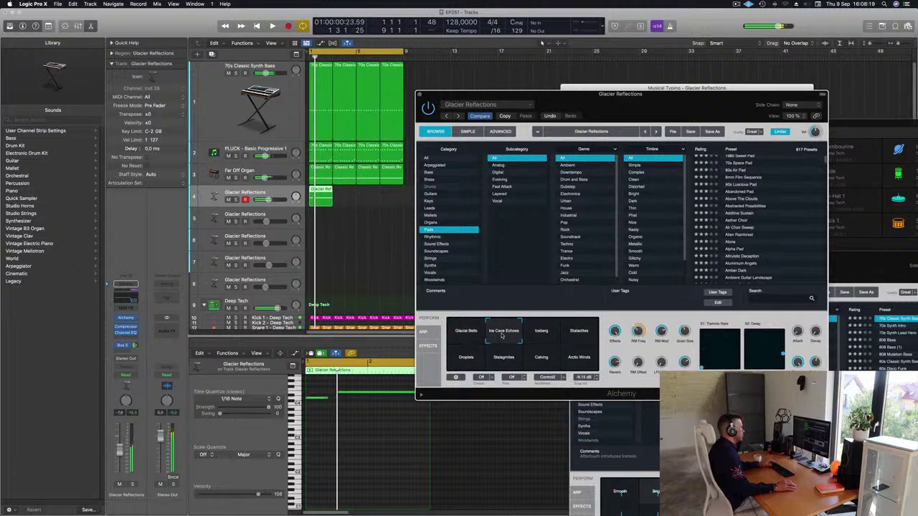
pyautogui.click(539, 331)
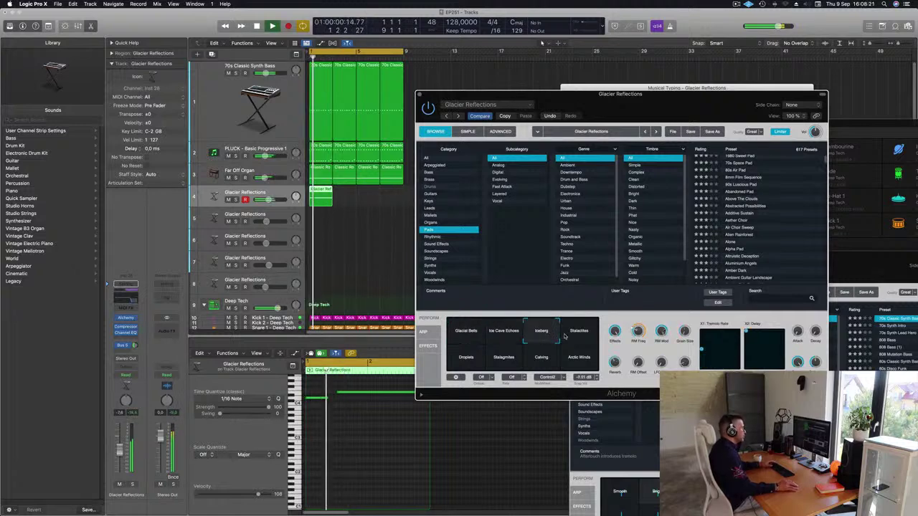
# Copy the Glacier Reflections region from bar 1 to bar 5 on the same track.
pyautogui.moveTo(573, 94); pyautogui.dragTo(666, 183)
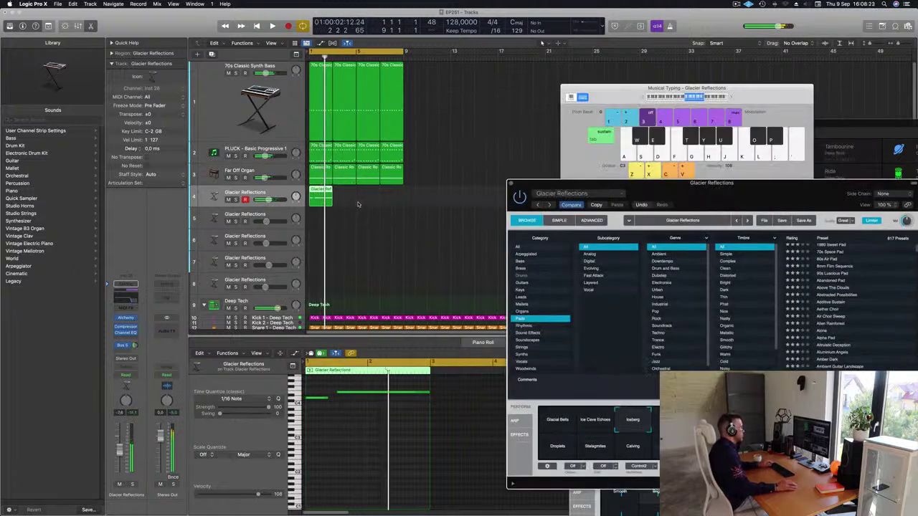
pyautogui.moveTo(322, 196); pyautogui.dragTo(393, 202)
# Shape the Iceberg sound during playback by setting Effects to about 7% and adjusting RM Freq and RM Mod.
pyautogui.moveTo(744, 192); pyautogui.dragTo(616, 167)
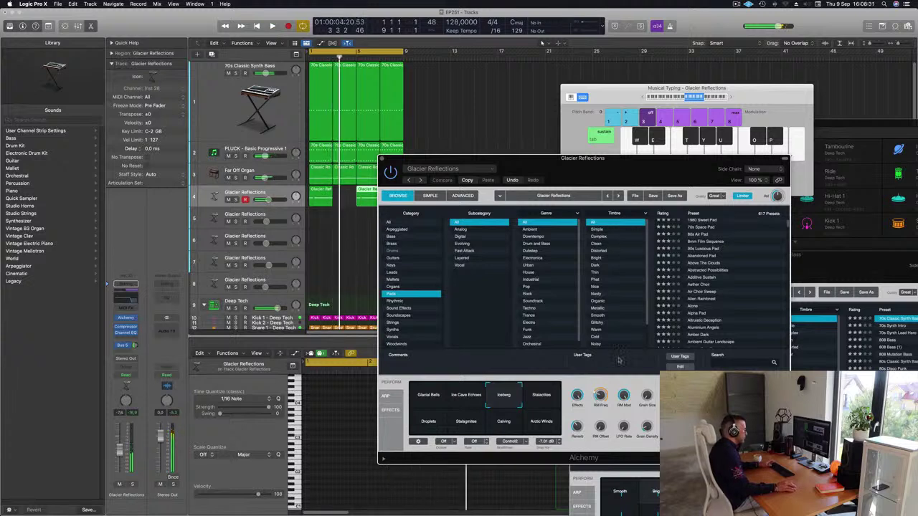
pyautogui.moveTo(604, 390)
pyautogui.mouseDown()
pyautogui.moveTo(603, 376)
pyautogui.moveTo(602, 394)
pyautogui.mouseUp()
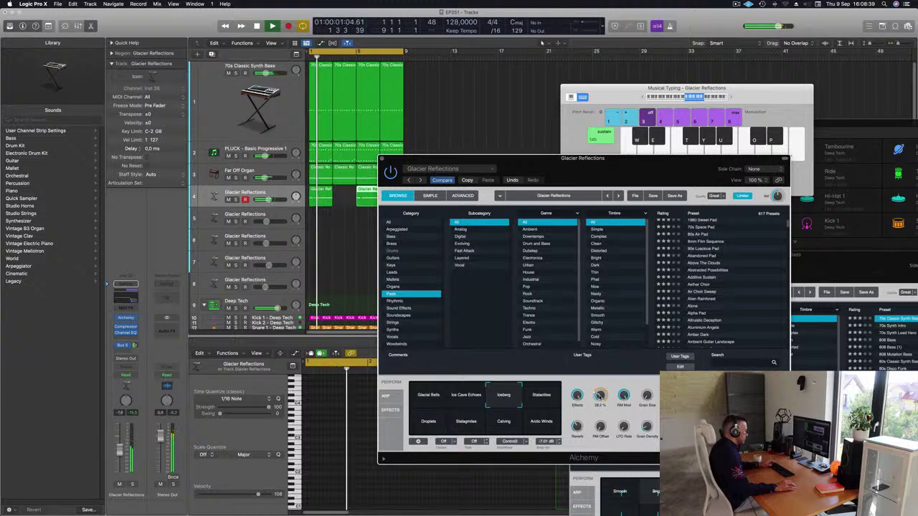
pyautogui.press('Return')
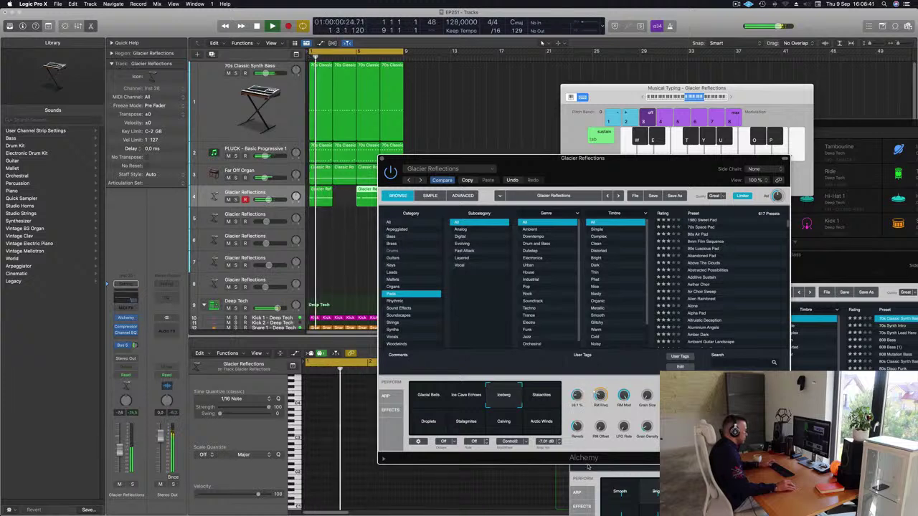
pyautogui.press('space')
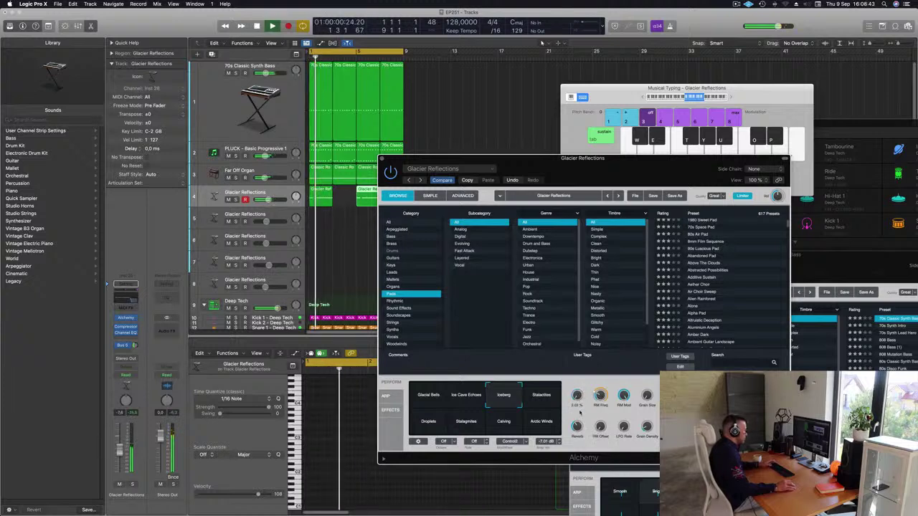
pyautogui.moveTo(608, 158); pyautogui.dragTo(660, 108)
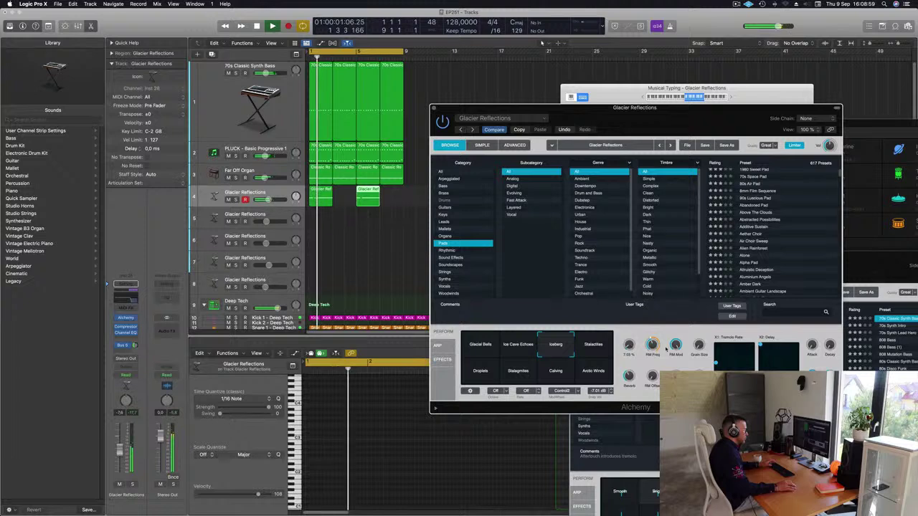
pyautogui.press('space')
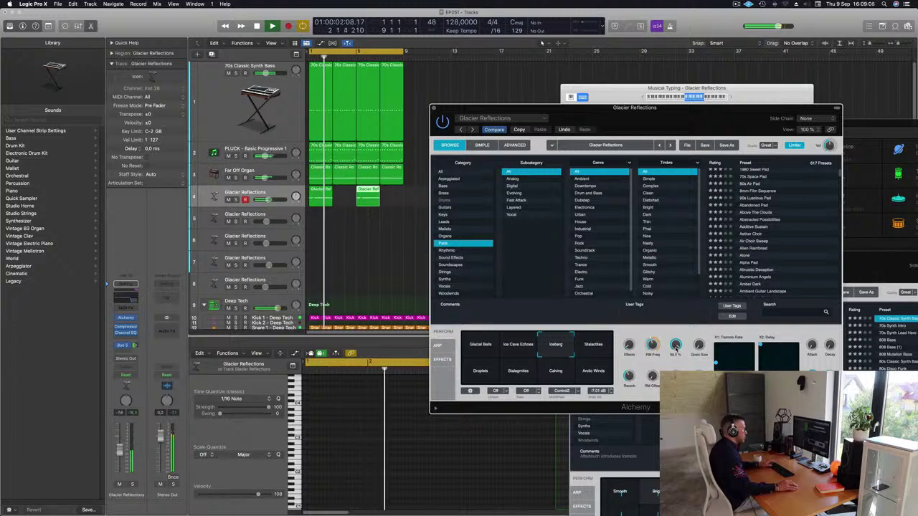
pyautogui.moveTo(502, 108); pyautogui.dragTo(429, 204)
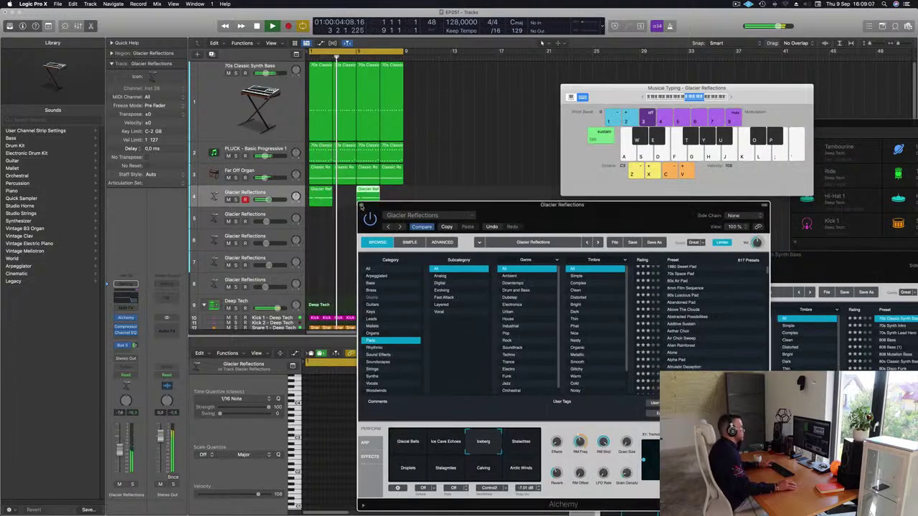
# Add a Bus 6 send to the first Glacier Reflections track and raise its level to about -8 dB.
pyautogui.click(282, 195)
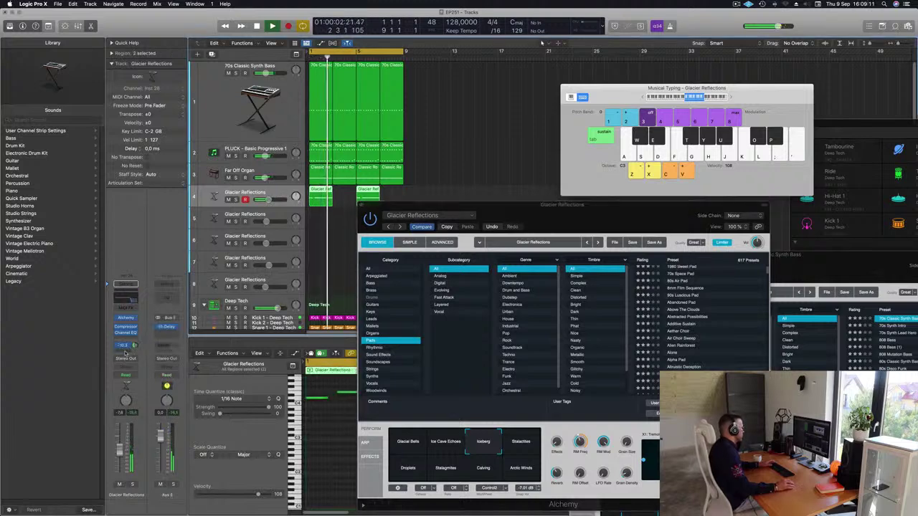
pyautogui.click(126, 346)
pyautogui.moveTo(123, 361)
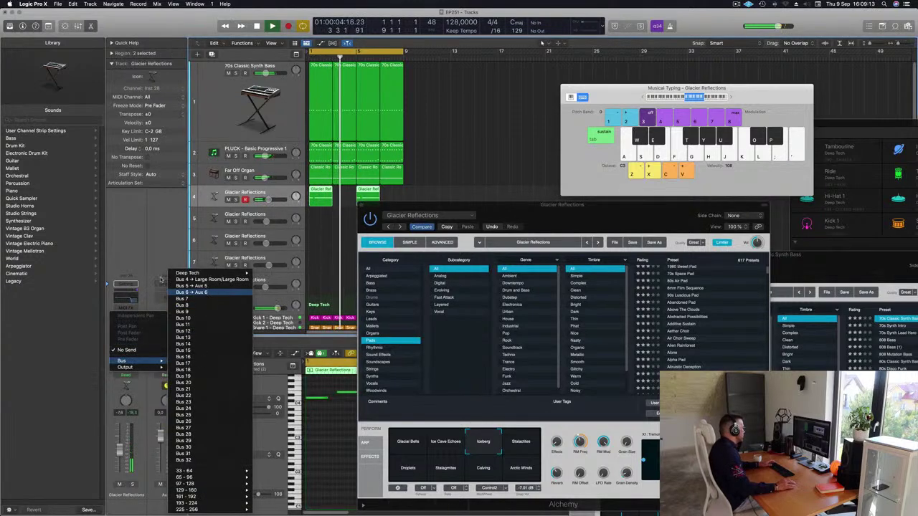
pyautogui.click(192, 292)
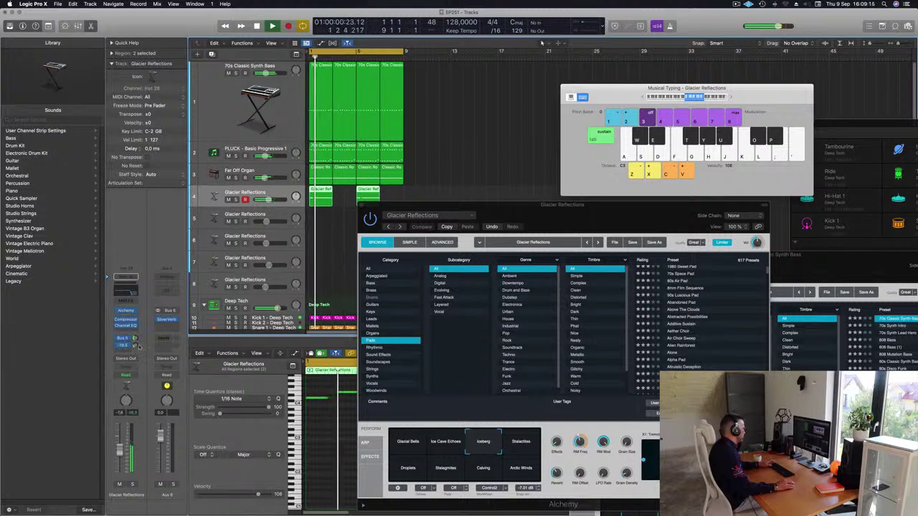
pyautogui.moveTo(135, 345); pyautogui.dragTo(136, 344)
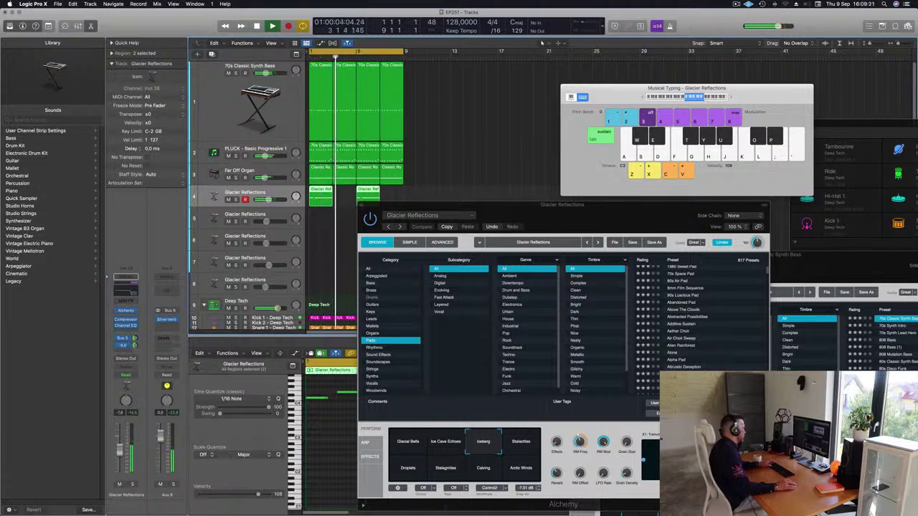
# Close the Glacier Reflections instrument window and lower the track's volume to about -11.4 dB.
pyautogui.moveTo(525, 216); pyautogui.dragTo(427, 214)
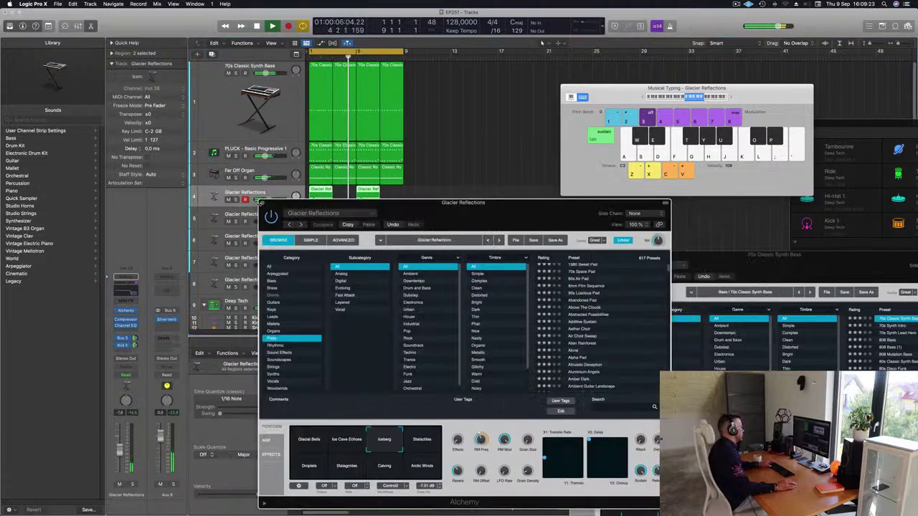
pyautogui.click(262, 203)
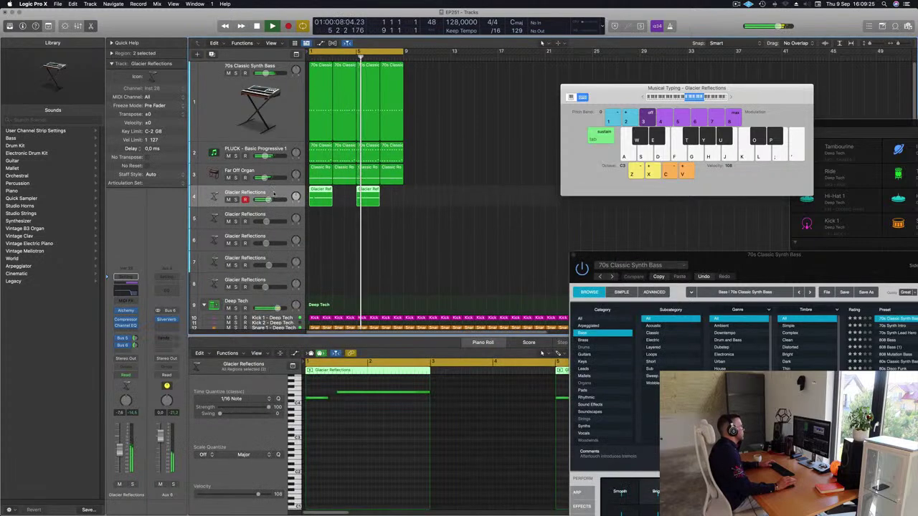
pyautogui.press('space')
pyautogui.press('space')
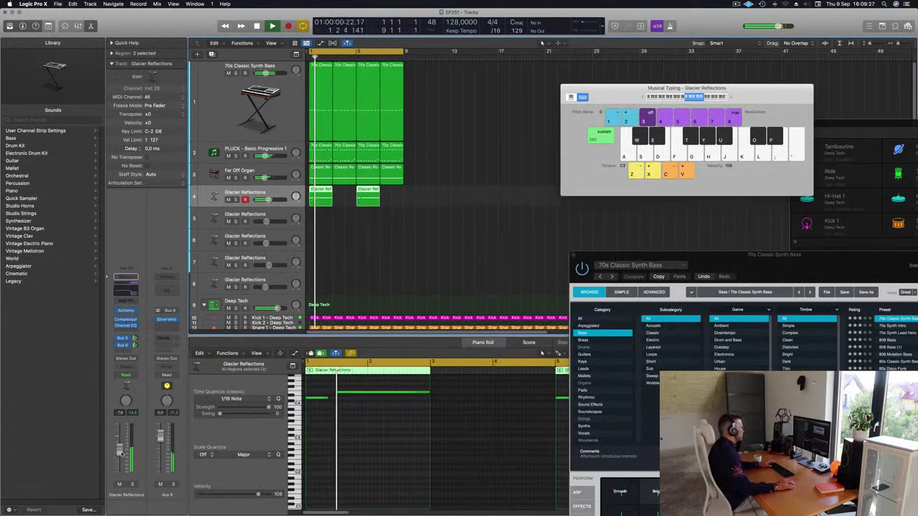
# Repeat all bass, pluck, organ and Glacier Reflections regions three times and extend the cycle range to bar 33.
pyautogui.moveTo(446, 231); pyautogui.dragTo(393, 185)
pyautogui.press('super+a')
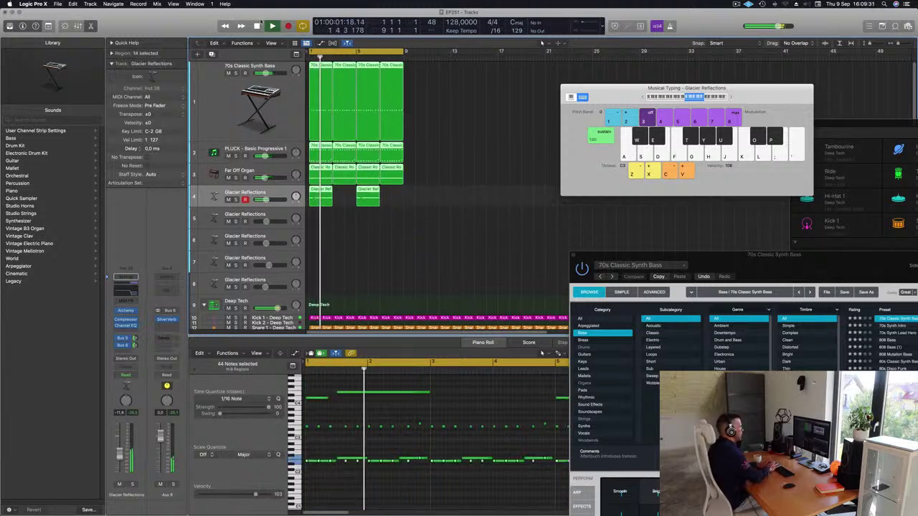
pyautogui.press('super+r')
pyautogui.press('super+r')
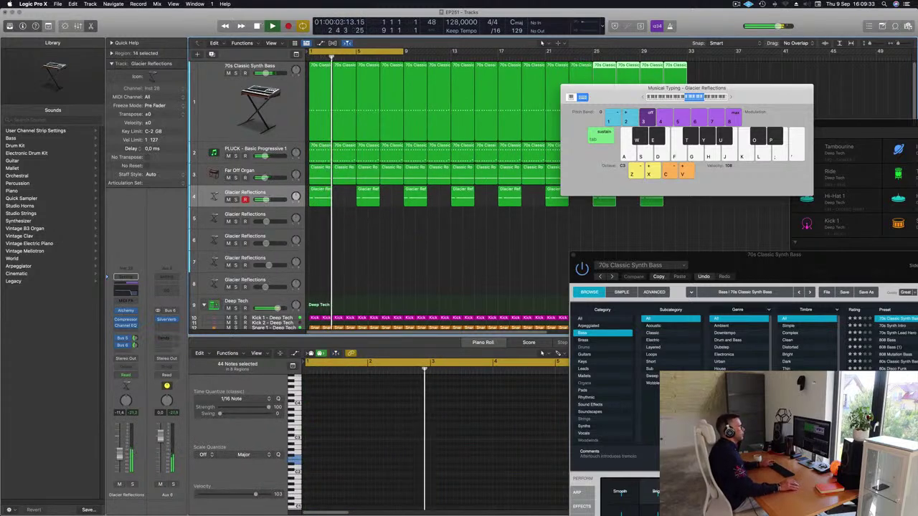
pyautogui.press('super+r')
pyautogui.moveTo(405, 50); pyautogui.dragTo(684, 56)
pyautogui.press('Return')
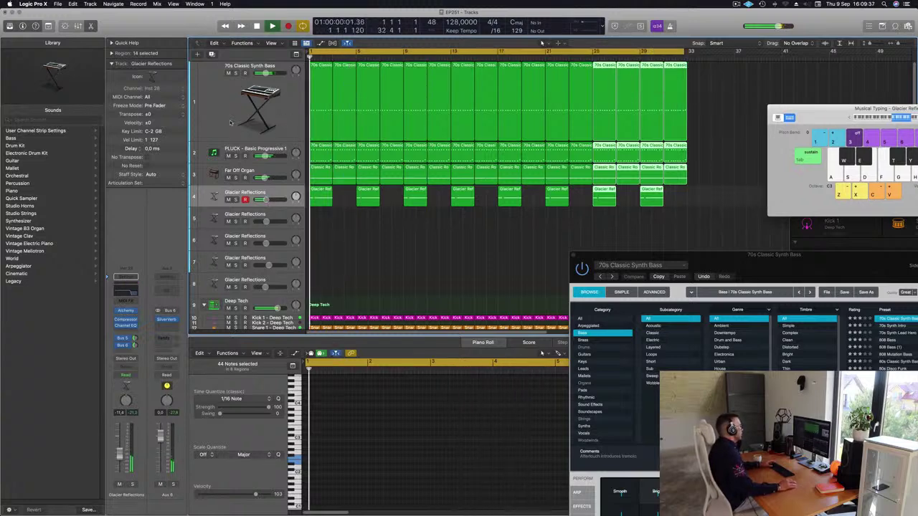
# Set the 70s Classic Synth Bass knob between Delay and Vibrato to about 5.4%, and close its instrument and Compressor windows.
pyautogui.click(231, 101)
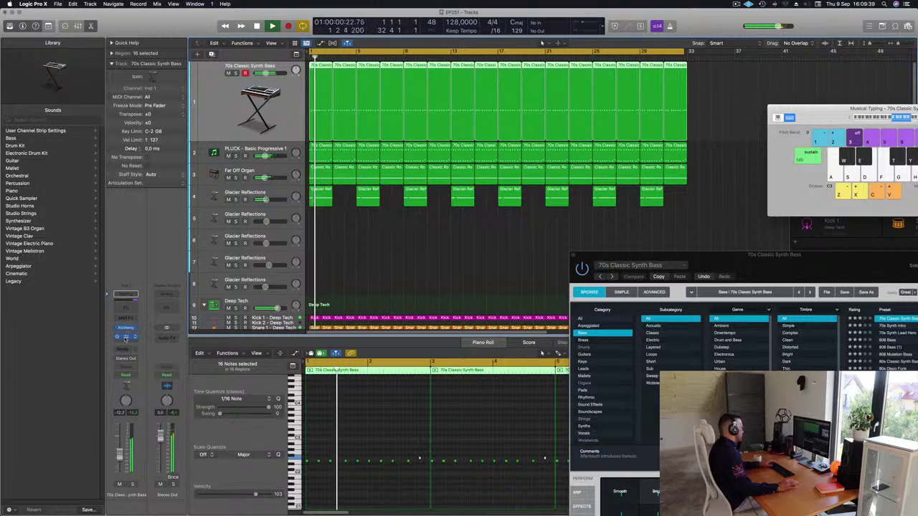
pyautogui.click(125, 336)
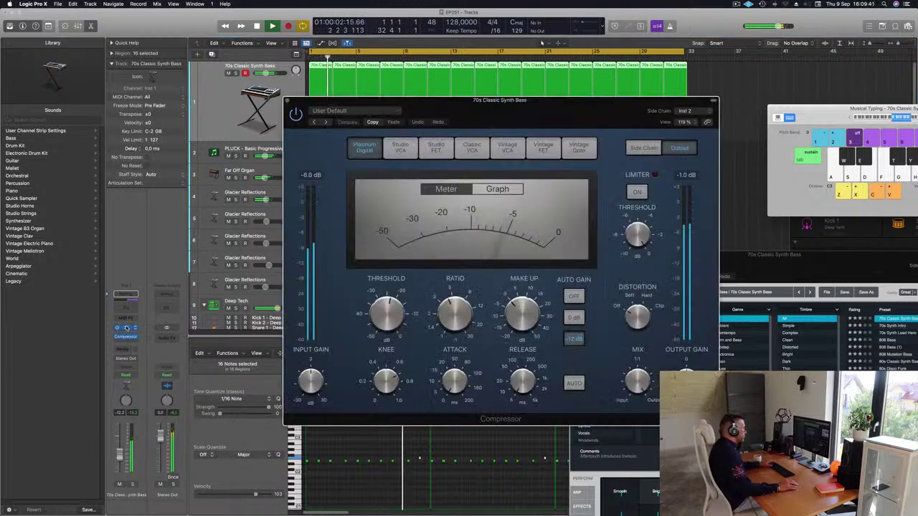
pyautogui.click(125, 328)
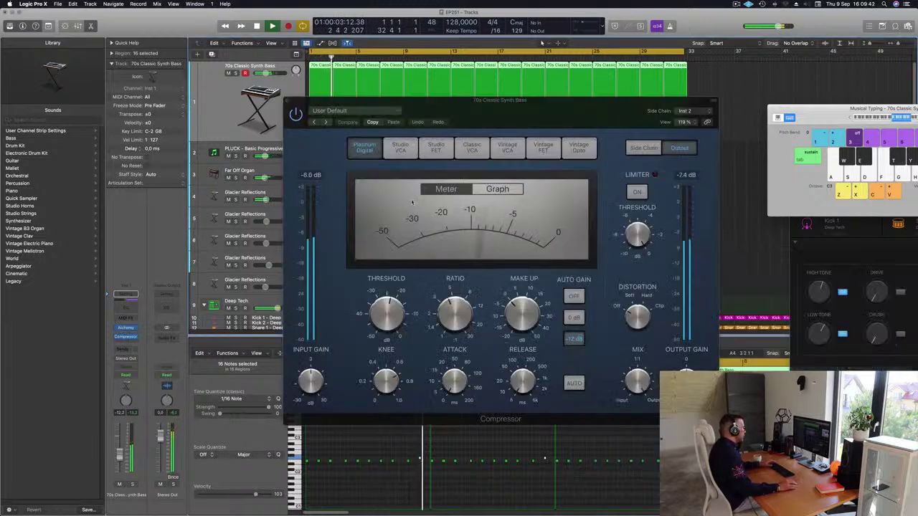
pyautogui.click(125, 328)
pyautogui.moveTo(721, 256); pyautogui.dragTo(414, 116)
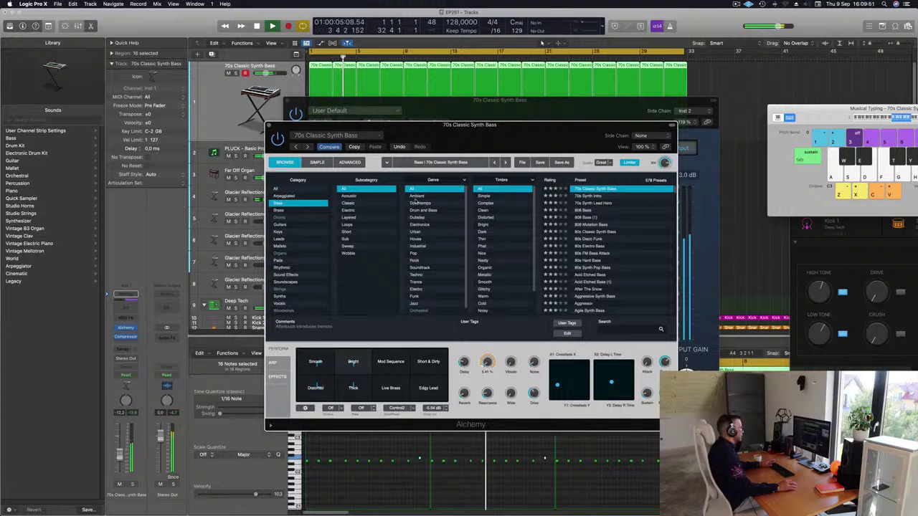
pyautogui.moveTo(271, 129); pyautogui.dragTo(227, 191)
pyautogui.press('super+w')
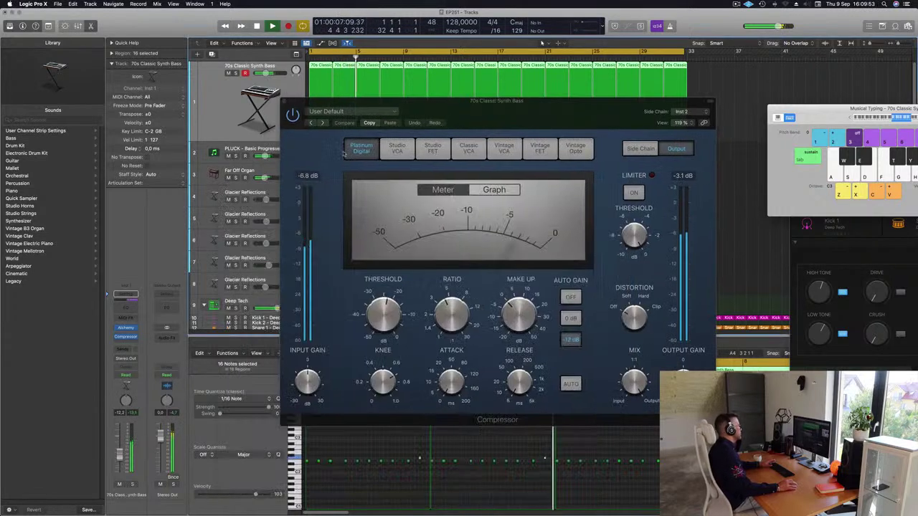
pyautogui.moveTo(361, 101); pyautogui.dragTo(282, 139)
pyautogui.press('super+w')
# Open the instrument of the second Glacier Reflections track beside the Musical Typing keyboard and raise the track's volume to about -0.7 dB.
pyautogui.press('super+Left')
pyautogui.press('super+Left')
pyautogui.press('super+Left')
pyautogui.press('super+Left')
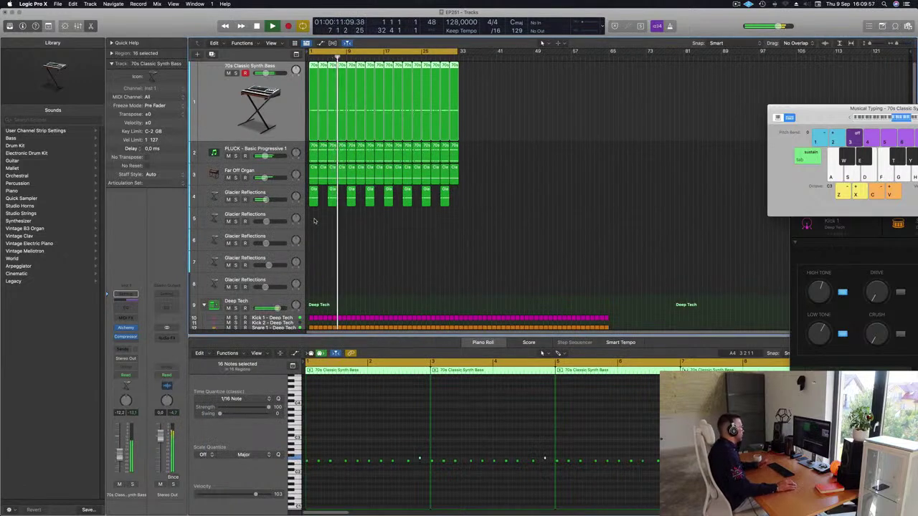
pyautogui.click(273, 213)
pyautogui.press('Return')
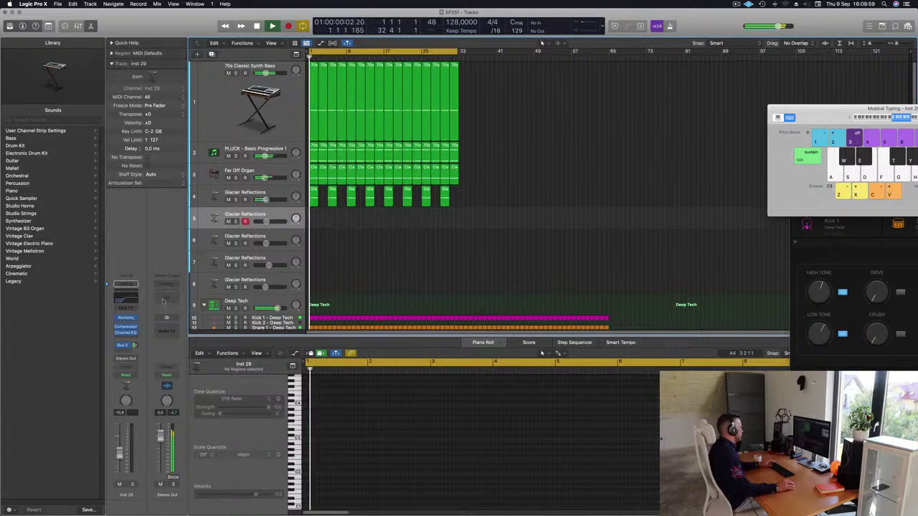
pyautogui.click(127, 319)
pyautogui.moveTo(524, 101); pyautogui.dragTo(569, 88)
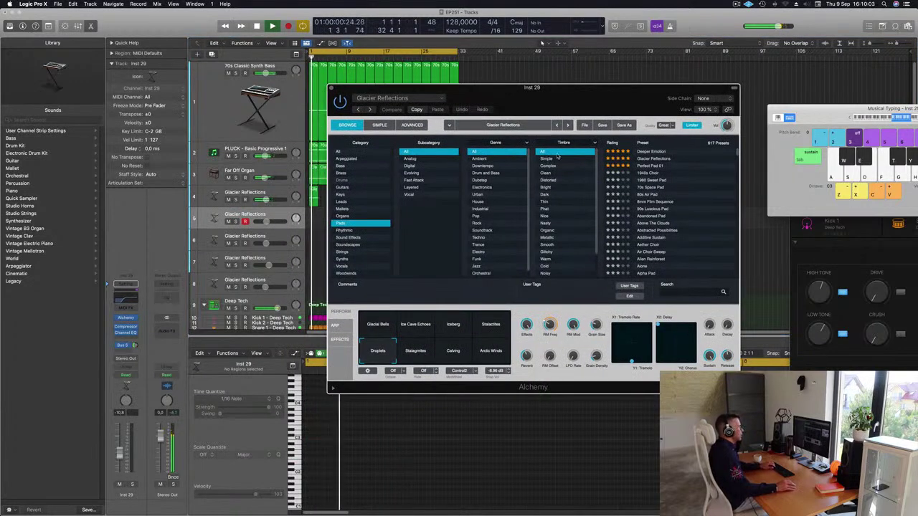
pyautogui.moveTo(789, 119); pyautogui.dragTo(738, 120)
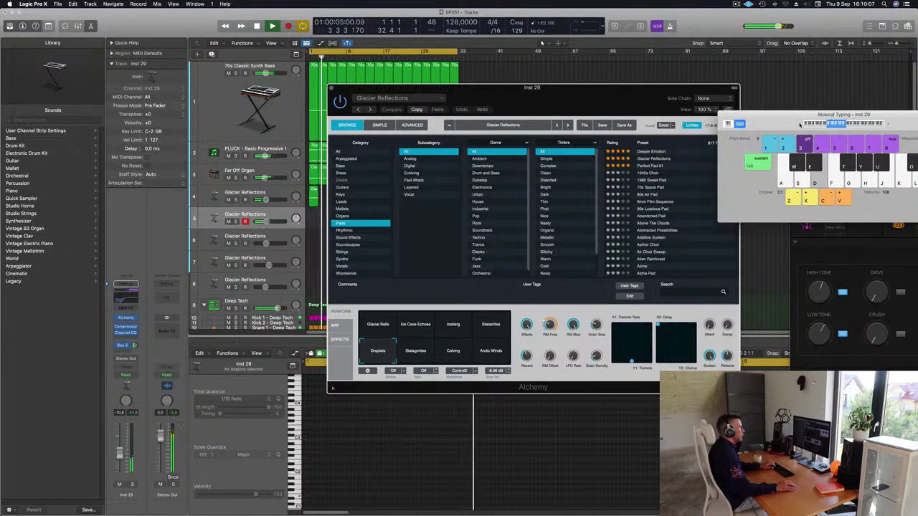
pyautogui.moveTo(799, 124); pyautogui.dragTo(633, 122)
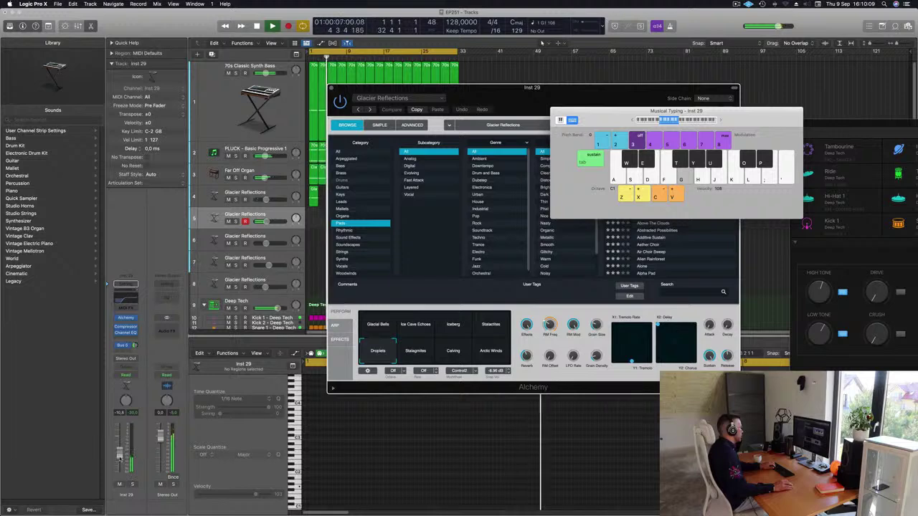
pyautogui.moveTo(119, 452); pyautogui.dragTo(119, 445)
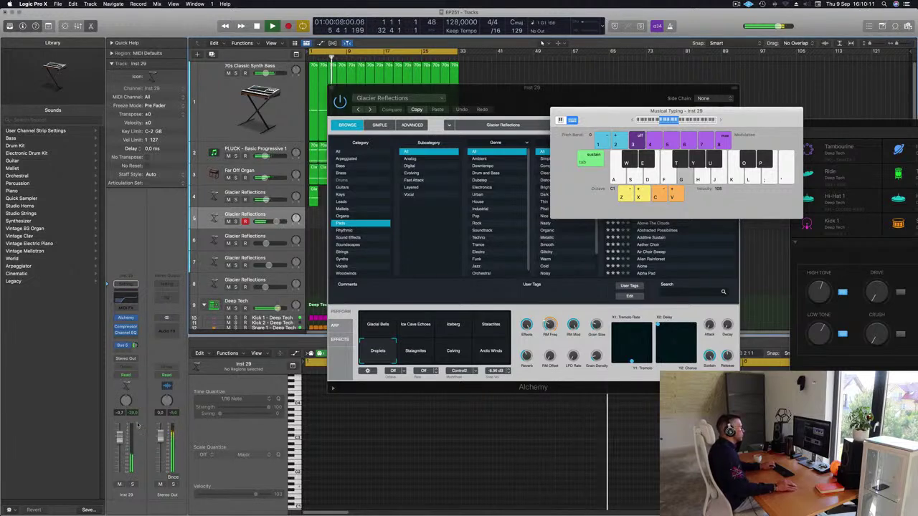
# Load the Perfect Pad 01 preset on this track, set its volume to about -2.2 dB and move the instrument window aside.
pyautogui.moveTo(613, 89); pyautogui.dragTo(632, 110)
pyautogui.click(524, 193)
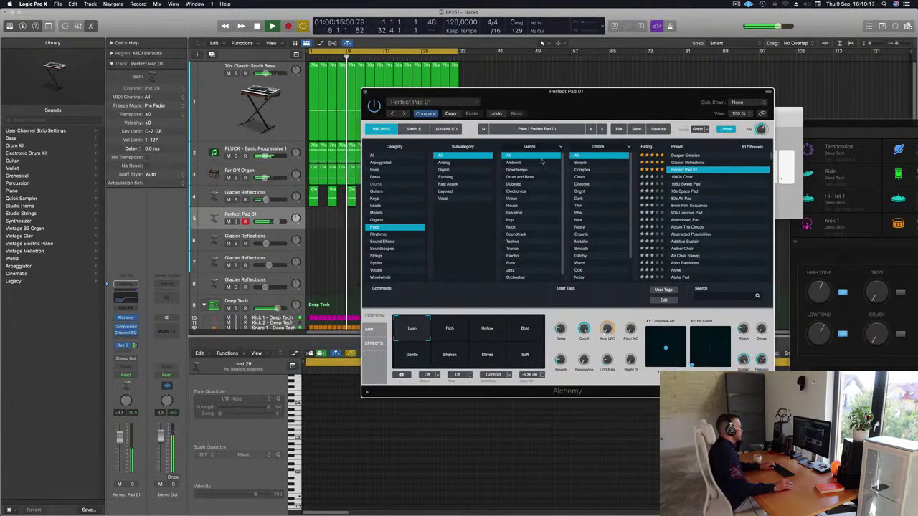
pyautogui.moveTo(119, 440); pyautogui.dragTo(119, 443)
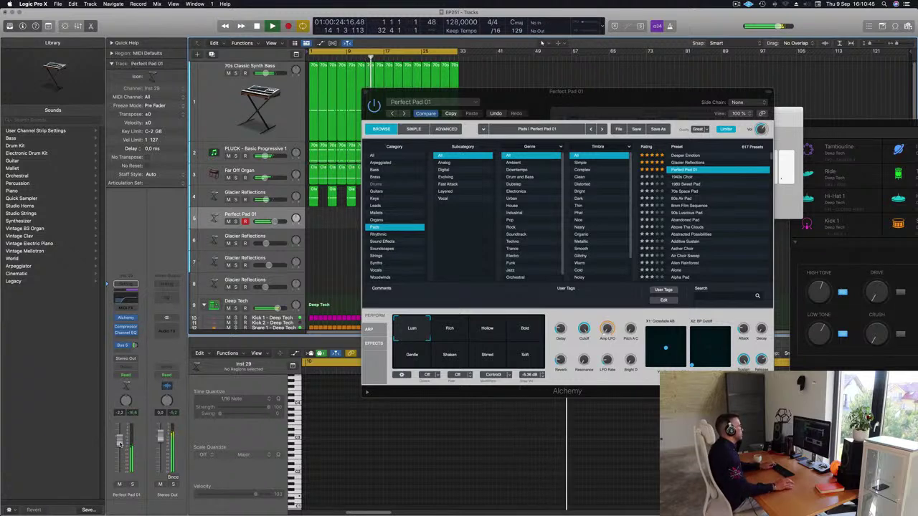
pyautogui.moveTo(671, 96); pyautogui.dragTo(893, 107)
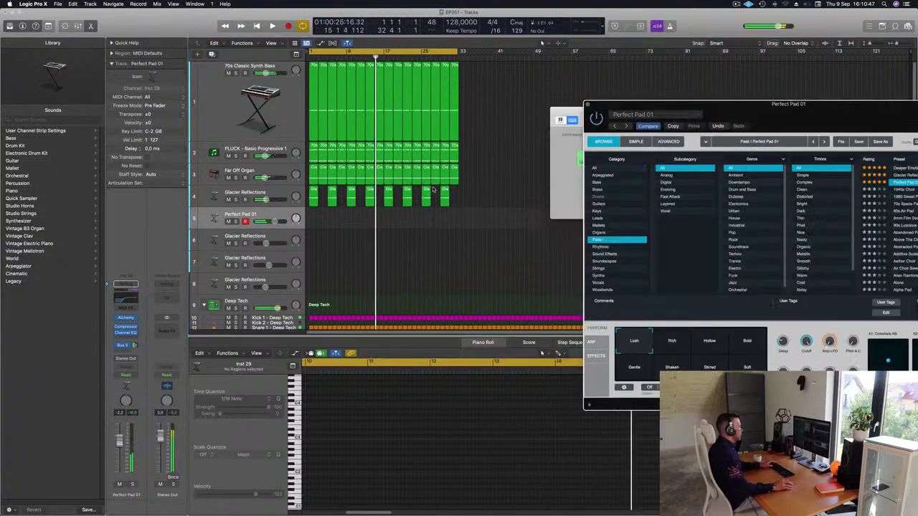
# Record a Perfect Pad 01 part, keep only its last two bars as a region, and move that region to bar 1.
pyautogui.press('r')
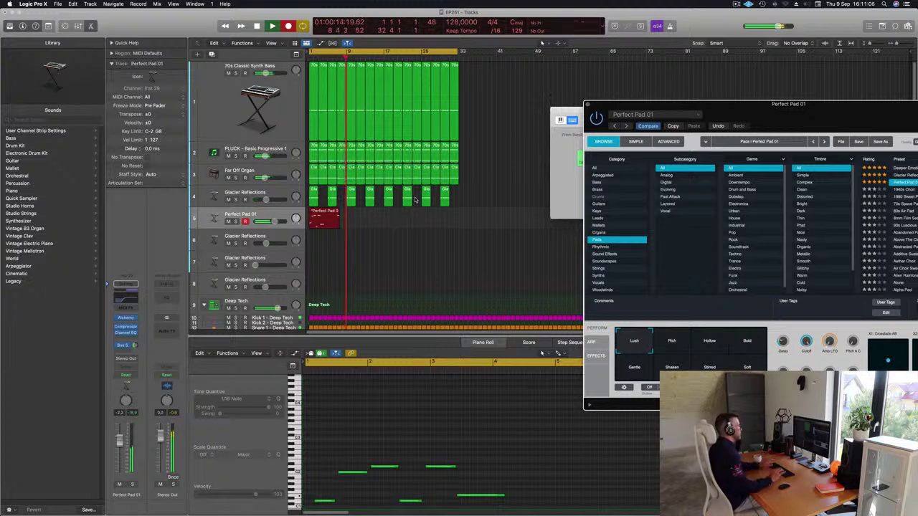
pyautogui.press('space')
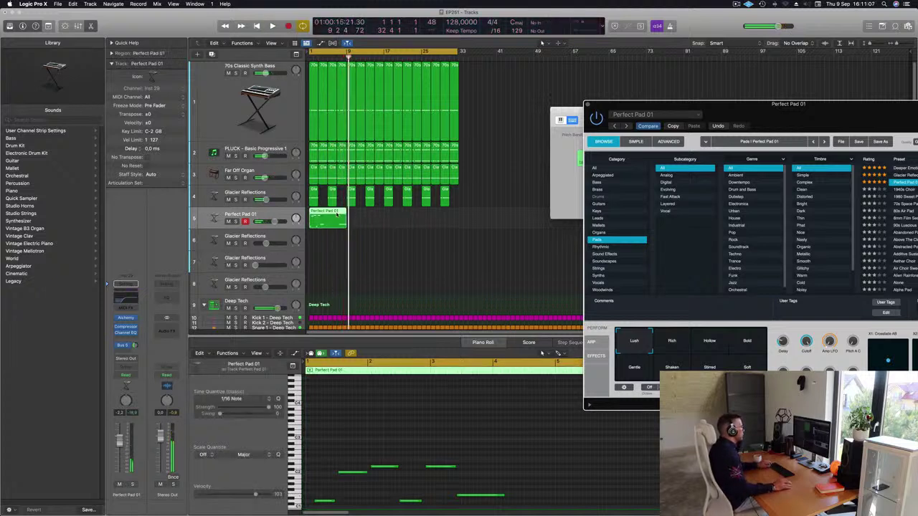
pyautogui.keyDown('super'); pyautogui.doubleClick(337, 215); pyautogui.keyUp('super')
pyautogui.click(332, 214)
pyautogui.press('BackSpace')
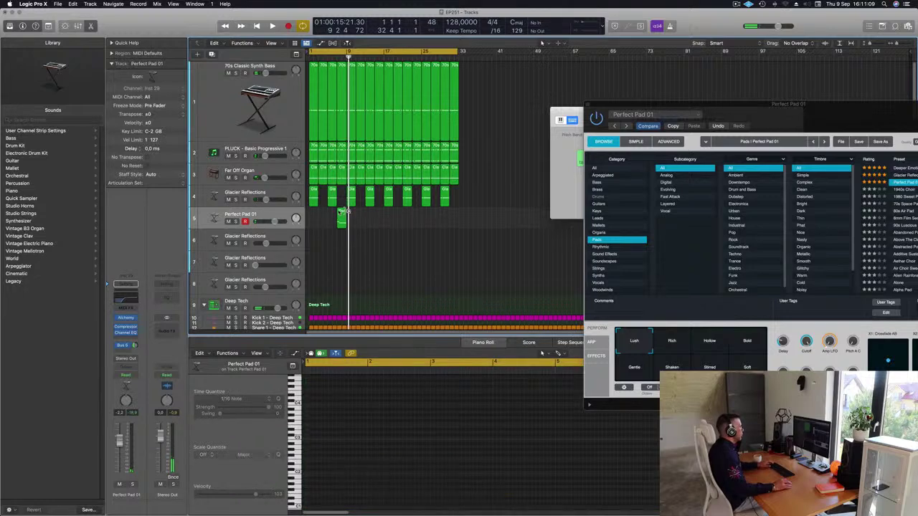
pyautogui.moveTo(341, 216); pyautogui.dragTo(314, 216)
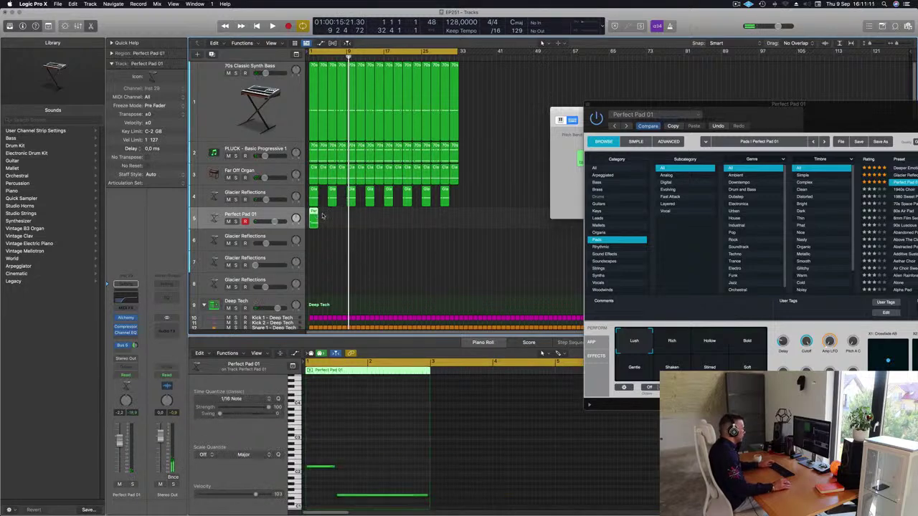
# Decline the incoming FaceTime call and select the first note of the two-bar Perfect Pad 01 region.
pyautogui.press('super+Tab')
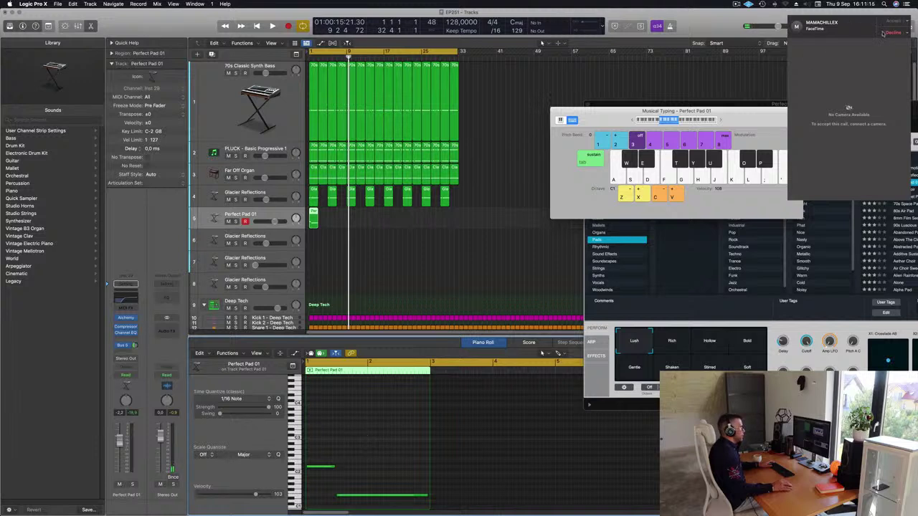
pyautogui.click(895, 33)
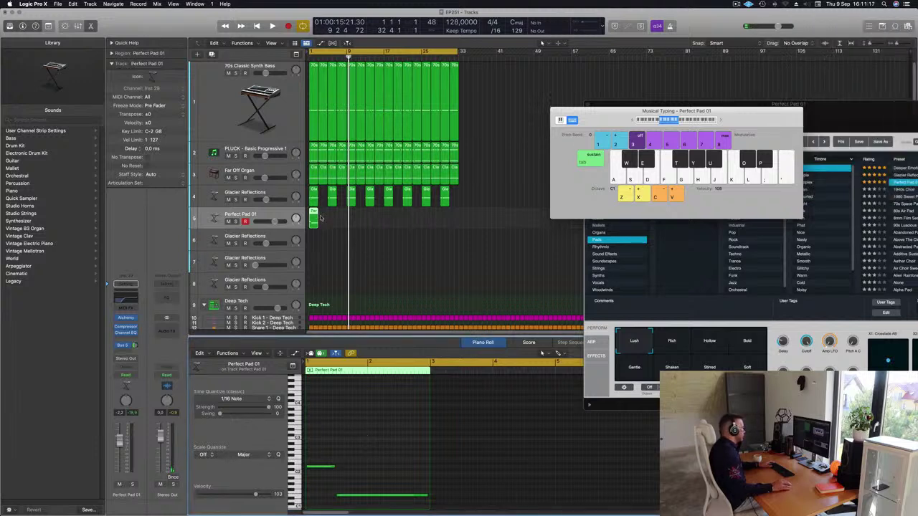
pyautogui.click(313, 218)
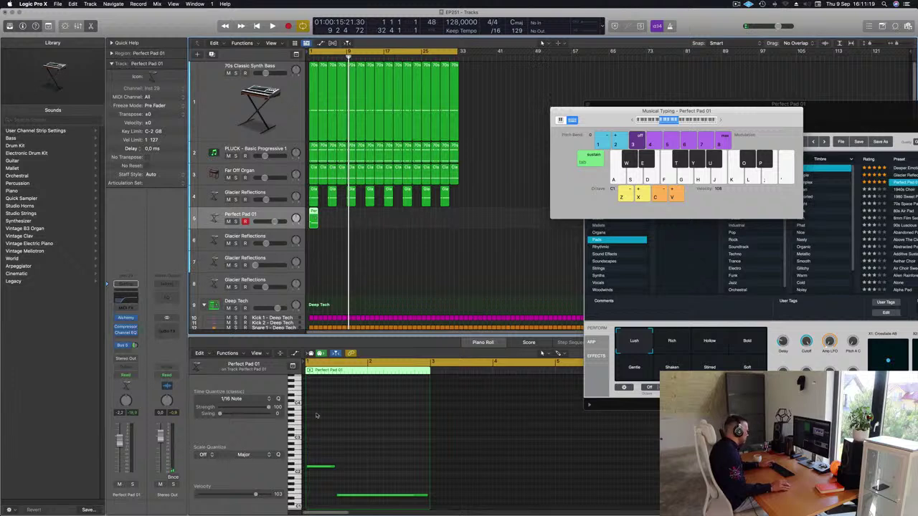
pyautogui.moveTo(337, 450); pyautogui.dragTo(323, 478)
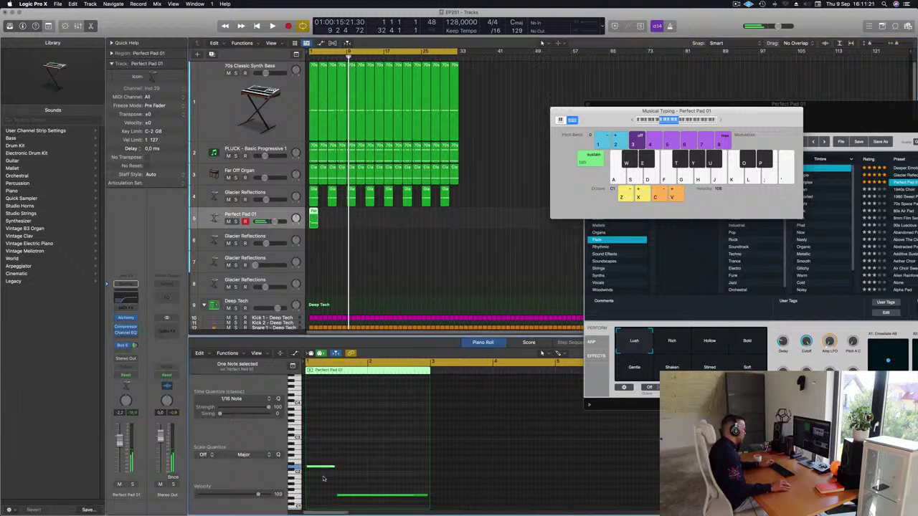
# Play the groove from bar 1 and repeat the two-bar Perfect Pad 01 region 14 times, up to bar 31.
pyautogui.press('space')
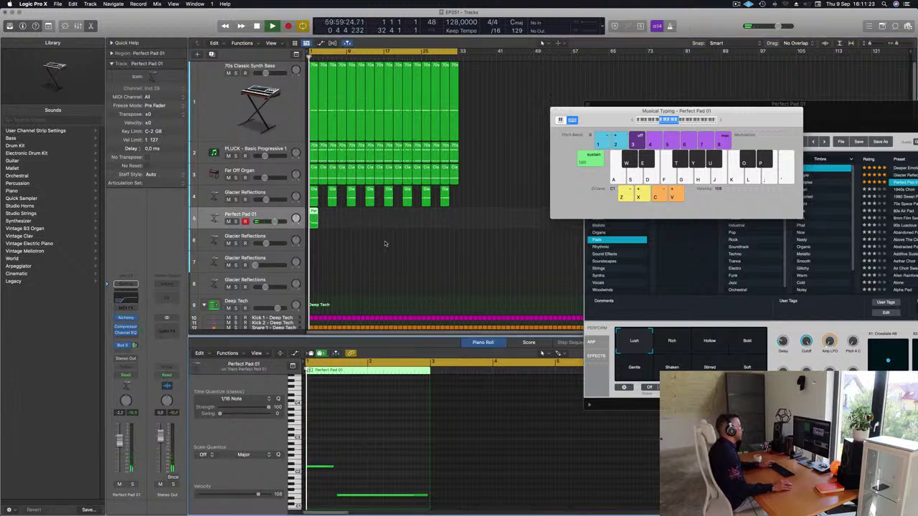
pyautogui.click(375, 232)
pyautogui.click(313, 217)
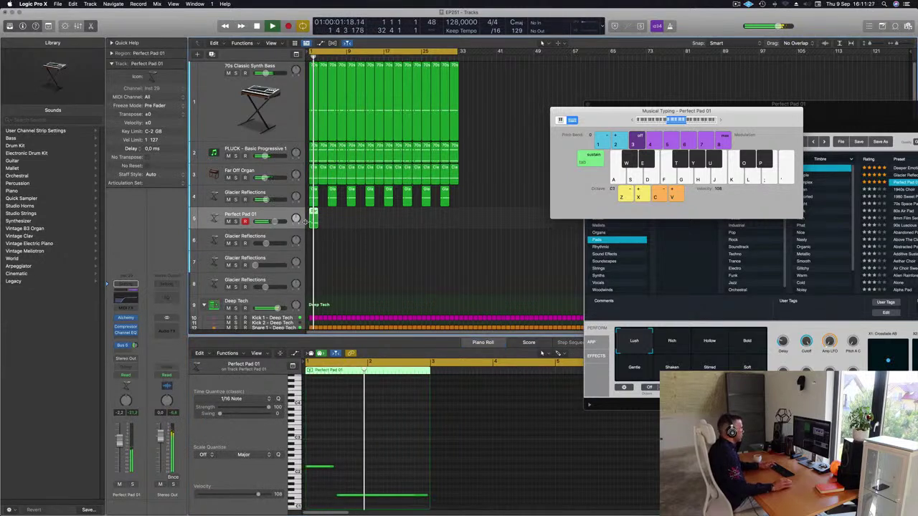
pyautogui.press('super+r')
pyautogui.press('super+r')
pyautogui.press('super+r')
pyautogui.press('super+r')
pyautogui.press('super+r')
pyautogui.press('super+r')
pyautogui.press('super+r')
pyautogui.press('super+r')
pyautogui.press('super+r')
pyautogui.press('super+r')
pyautogui.press('super+r')
pyautogui.press('super+r')
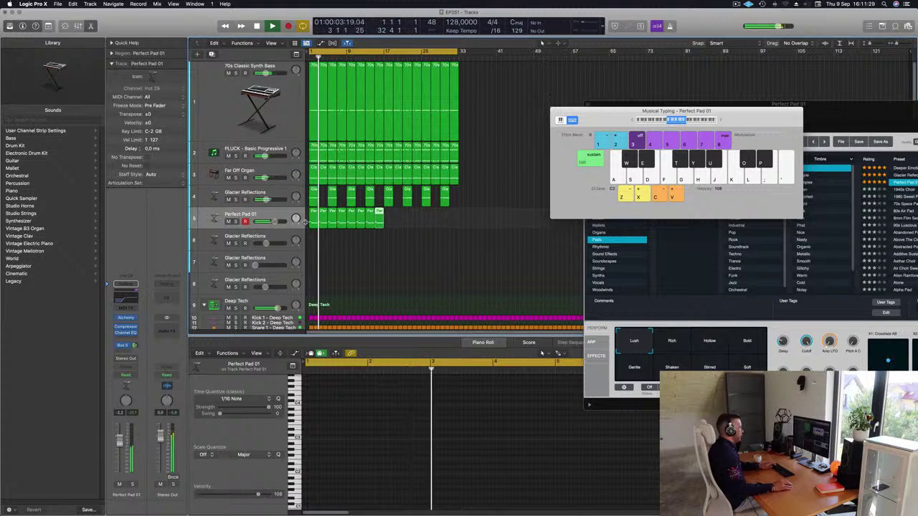
pyautogui.press('super+r')
pyautogui.press('super+r')
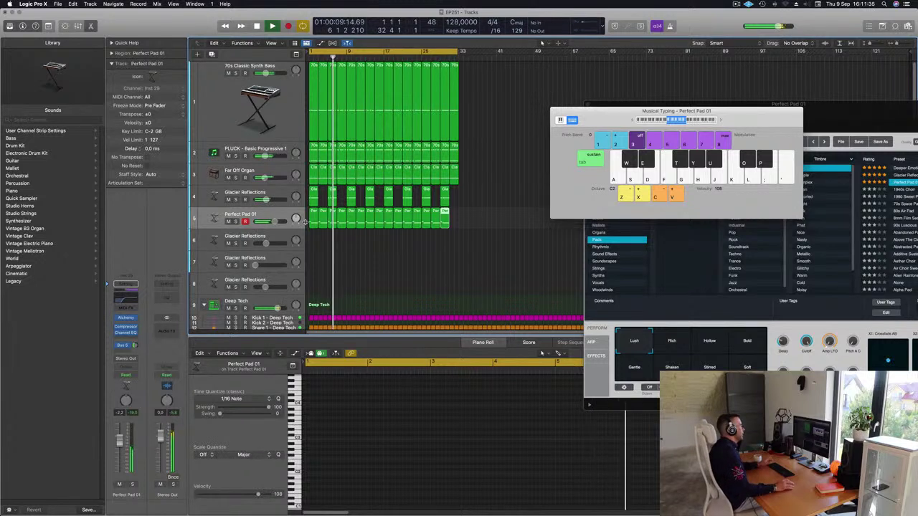
# Lower the Perfect Pad 01 track's volume to about -3.5 dB and reposition its instrument window.
pyautogui.click(379, 269)
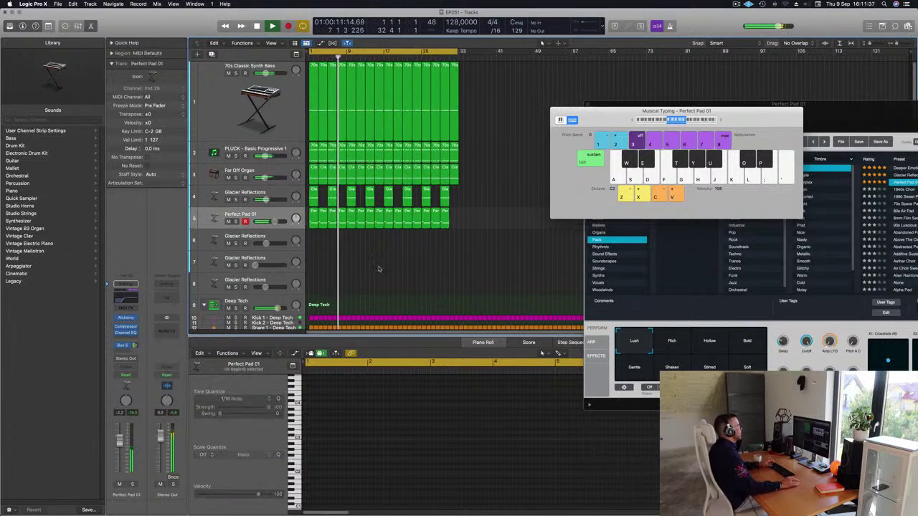
pyautogui.click(267, 216)
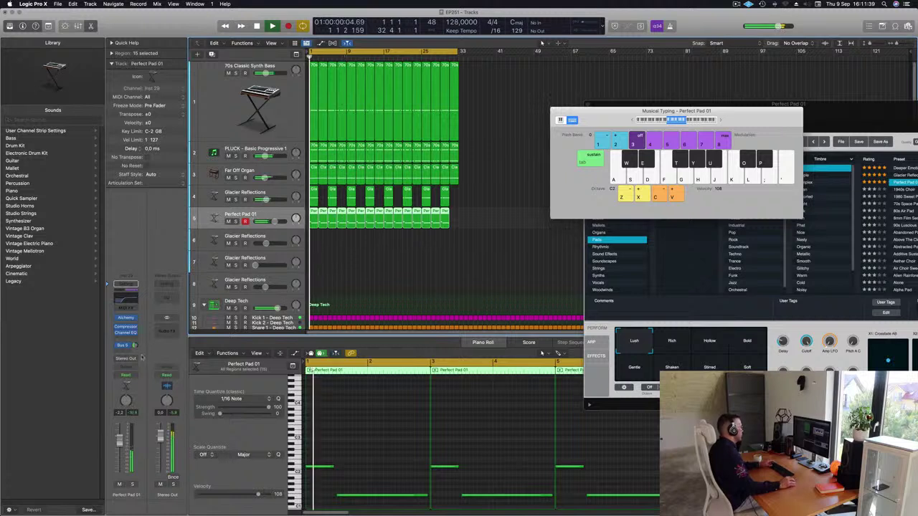
pyautogui.moveTo(119, 442); pyautogui.dragTo(120, 445)
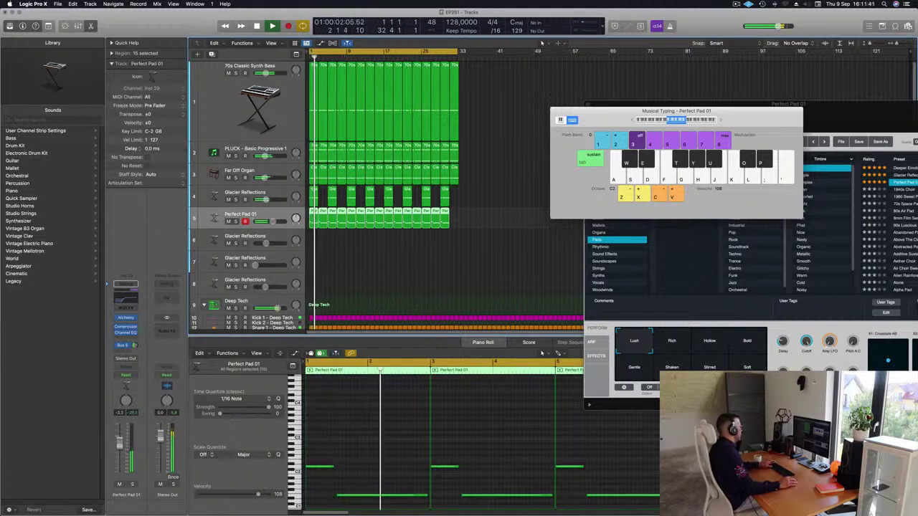
pyautogui.press('Return')
pyautogui.click(125, 318)
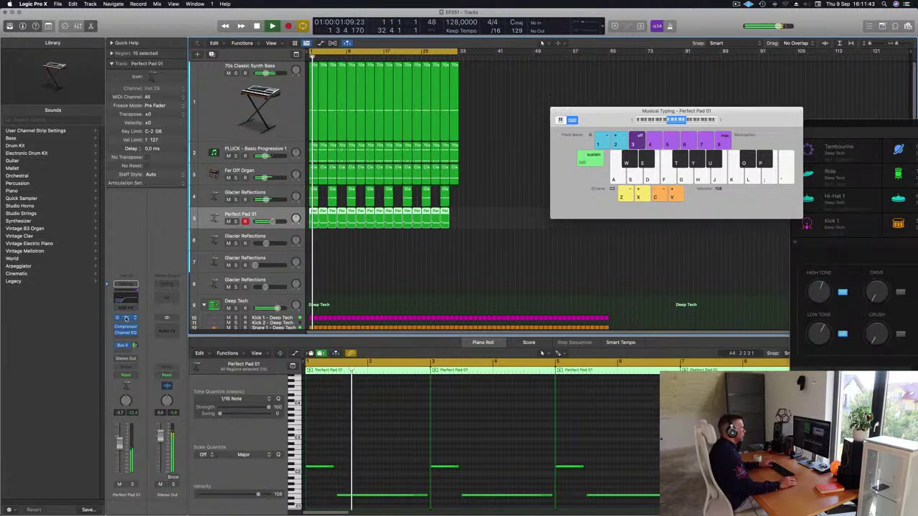
pyautogui.click(125, 318)
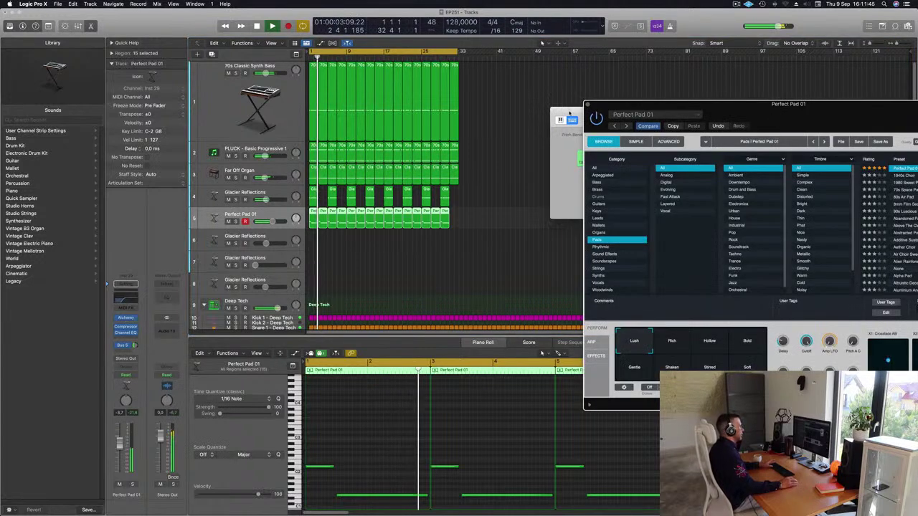
pyautogui.moveTo(727, 119); pyautogui.dragTo(461, 110)
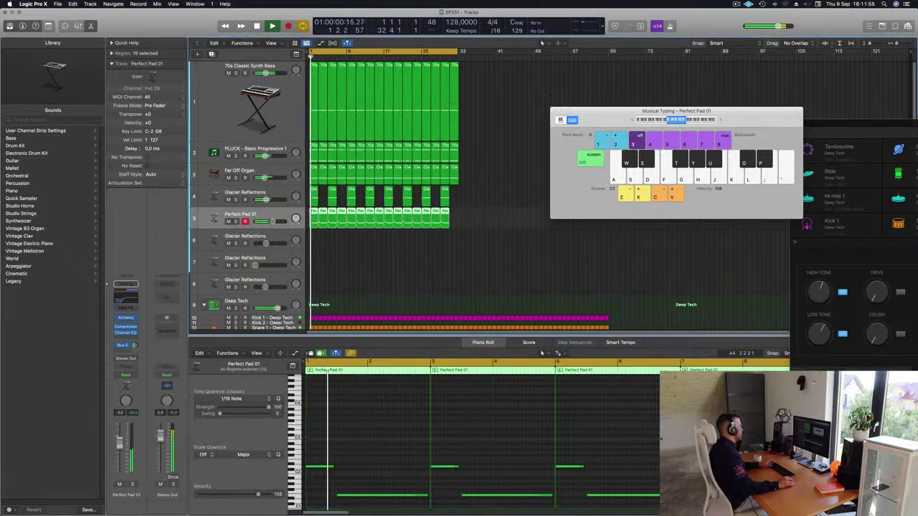
# Repeat the last Perfect Pad 01 region once more to reach bar 33, and set its instrument's Cutoff to about 48%.
pyautogui.click(428, 258)
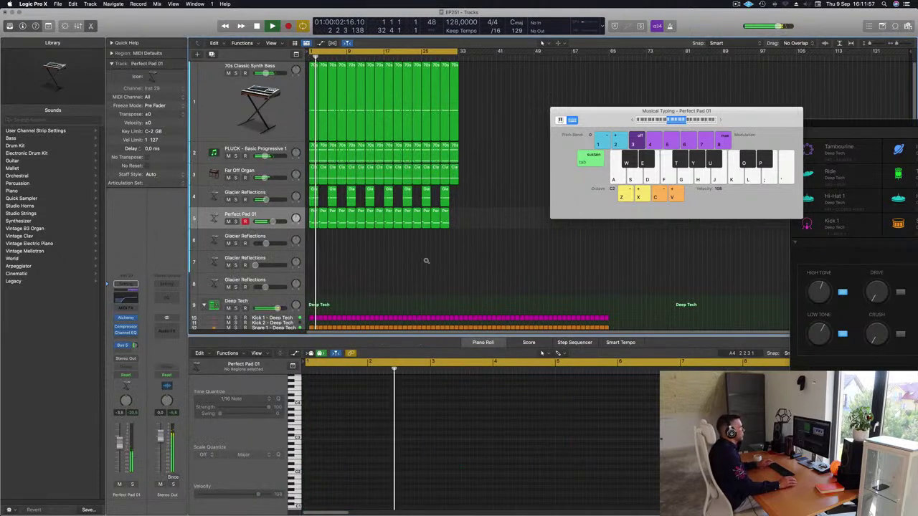
pyautogui.moveTo(469, 216); pyautogui.dragTo(446, 227)
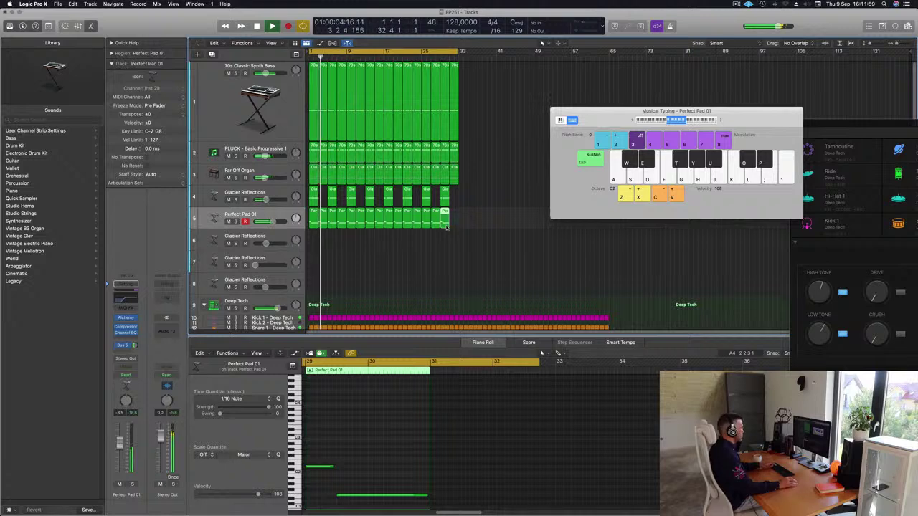
pyautogui.press('super+r')
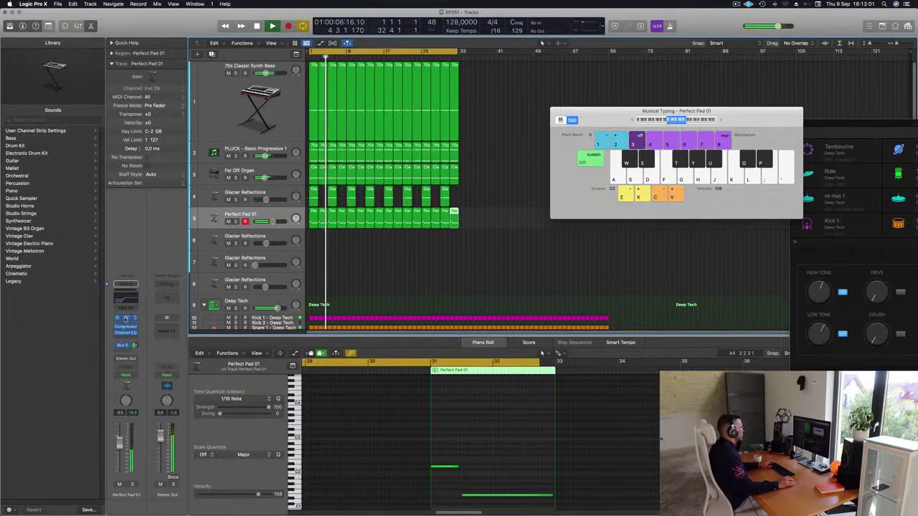
pyautogui.press('v')
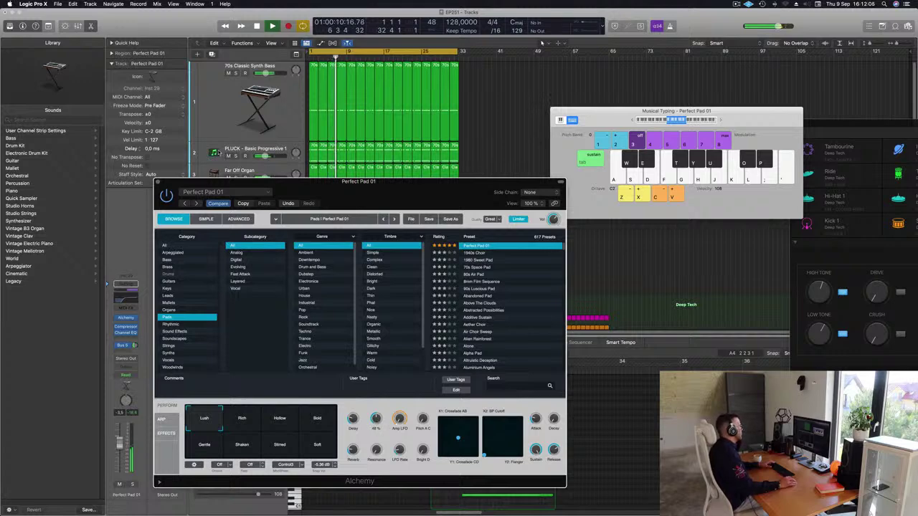
pyautogui.press('v')
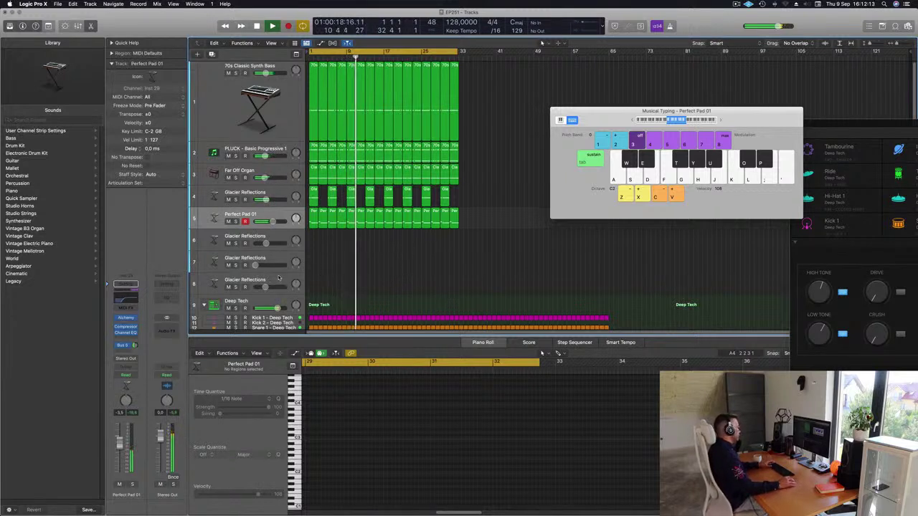
# Open the Brassy and Funky instrument of the Glacier Reflections track directly above Deep Tech, and arrange it beside the Musical Typing keyboard.
pyautogui.click(320, 280)
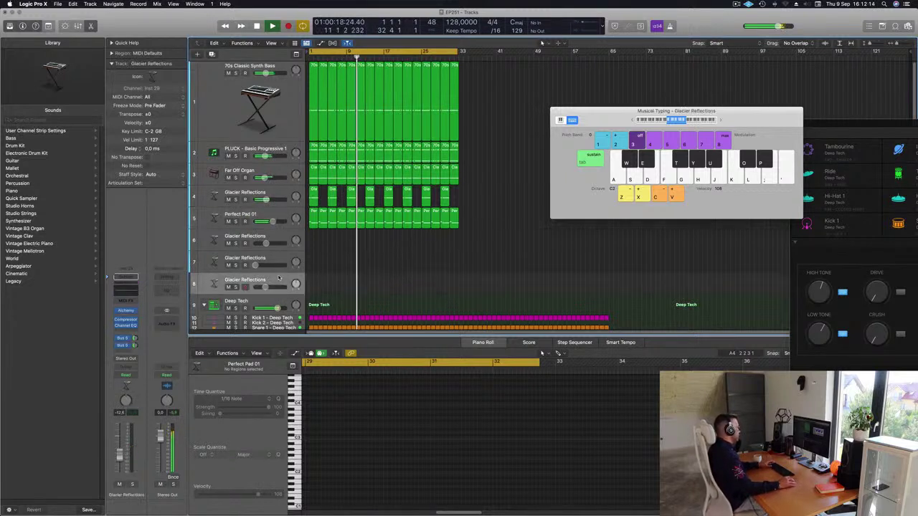
pyautogui.click(126, 310)
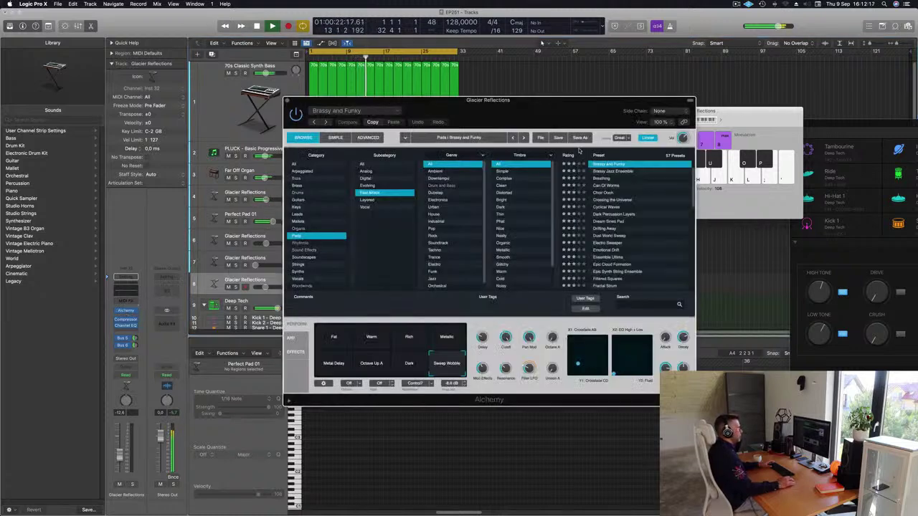
pyautogui.moveTo(606, 106); pyautogui.dragTo(626, 190)
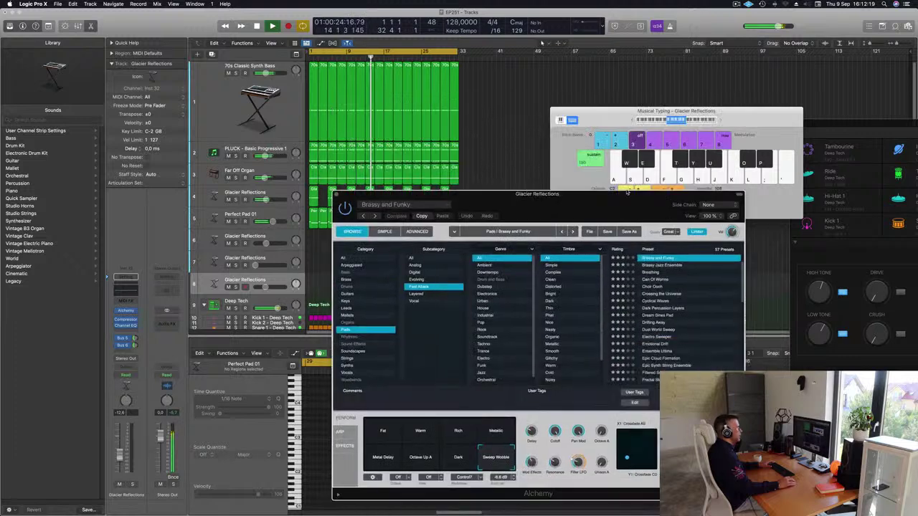
pyautogui.click(755, 116)
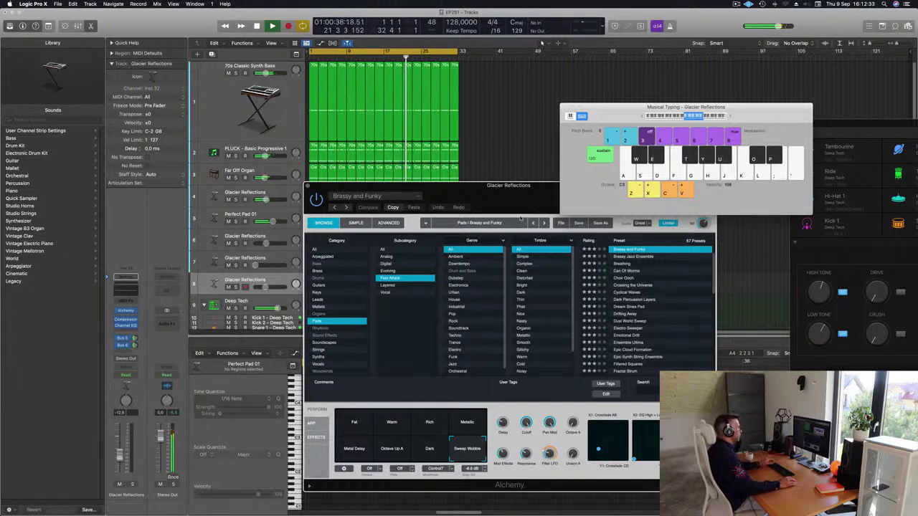
pyautogui.moveTo(552, 179); pyautogui.dragTo(579, 165)
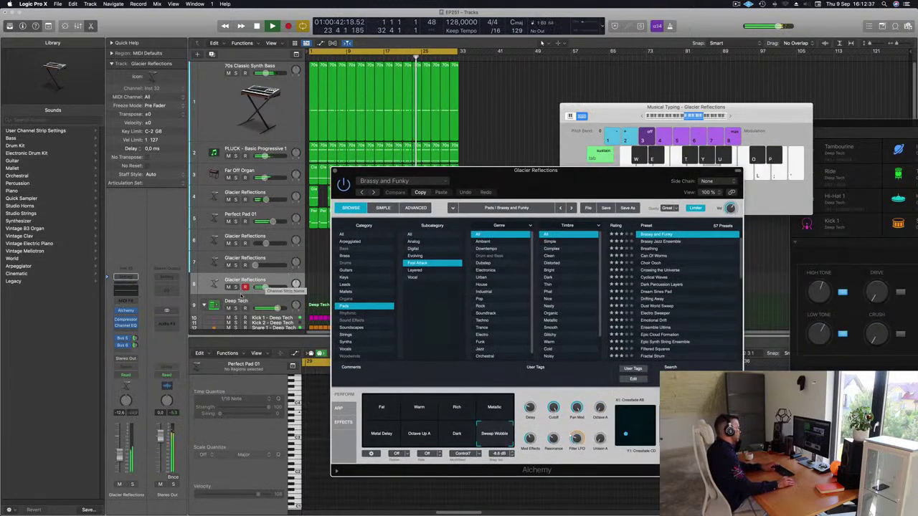
pyautogui.press('super+w')
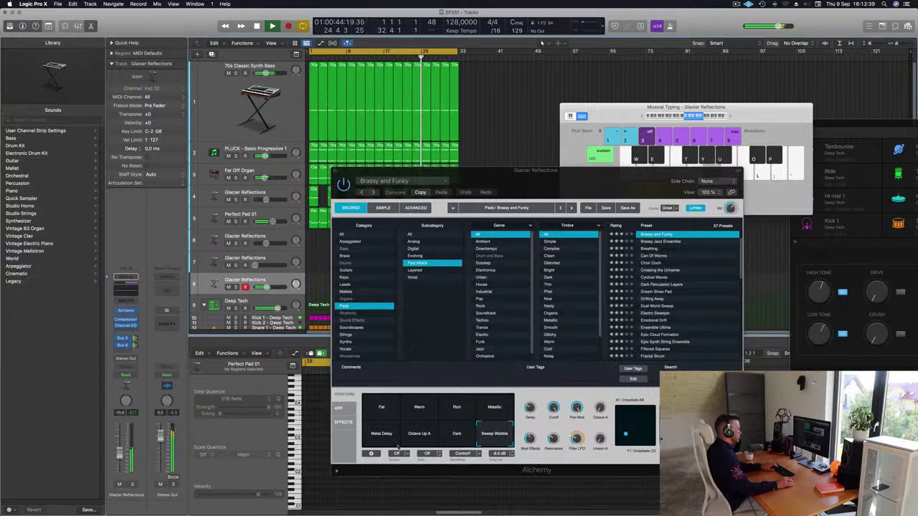
# Choose the Warm variation of Brassy and Funky, raise the track's volume, and try out notes over the groove.
pyautogui.click(414, 408)
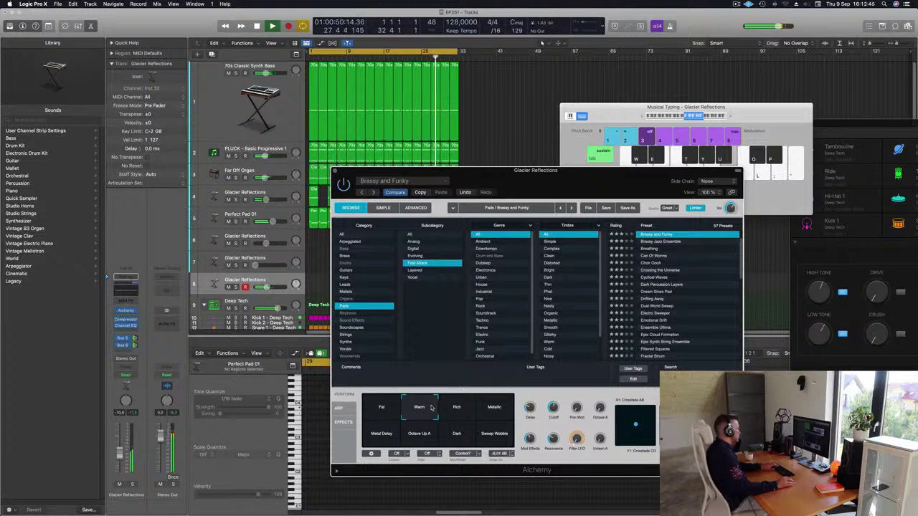
pyautogui.moveTo(120, 456); pyautogui.dragTo(120, 452)
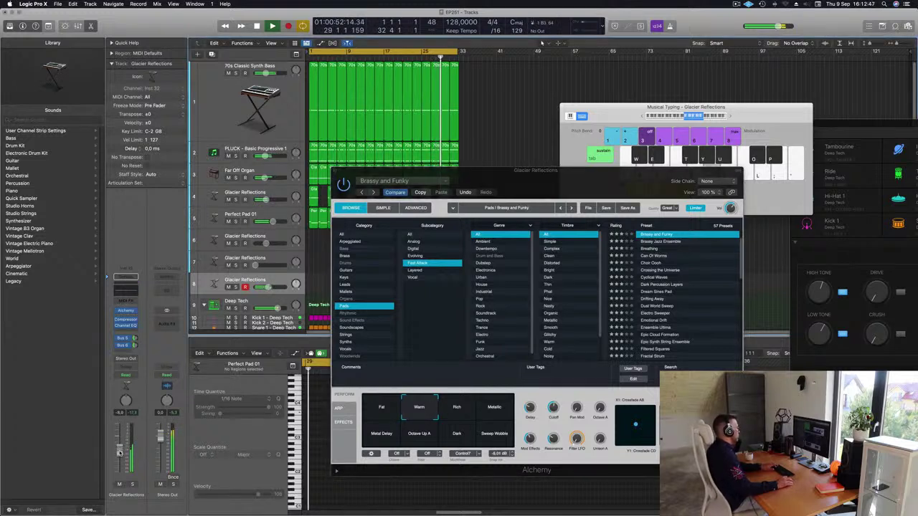
pyautogui.press('l')
pyautogui.press(';')
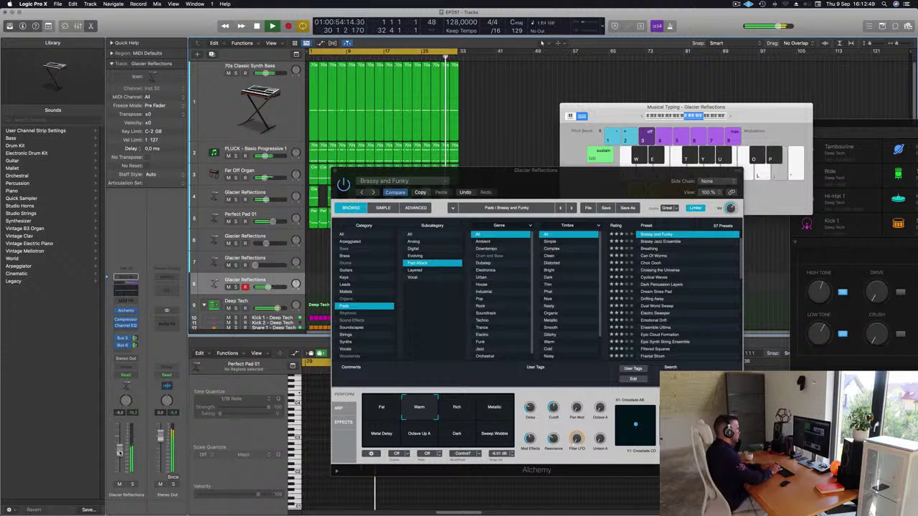
pyautogui.press(';')
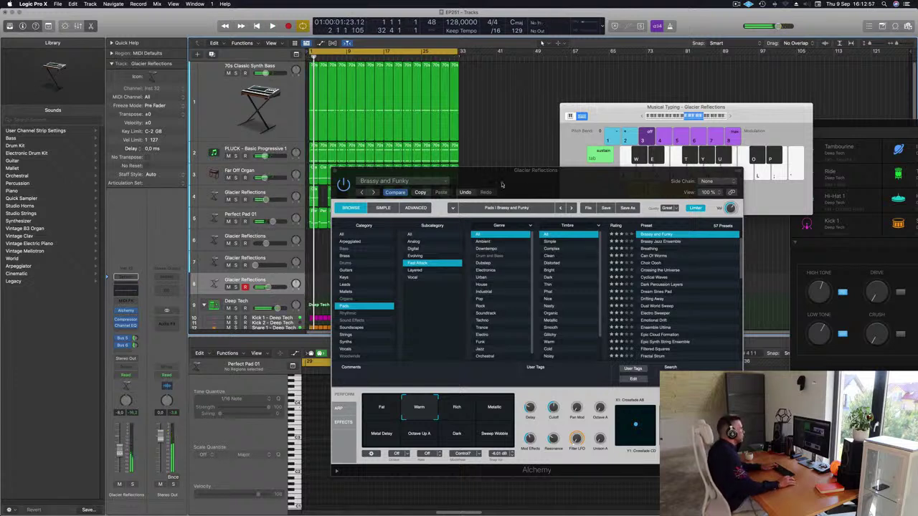
# Record a Brassy and Funky phrase over the groove on the Glacier Reflections track directly above Deep Tech, stopping at the end of bar 8.
pyautogui.moveTo(456, 51); pyautogui.dragTo(459, 51)
pyautogui.press('space')
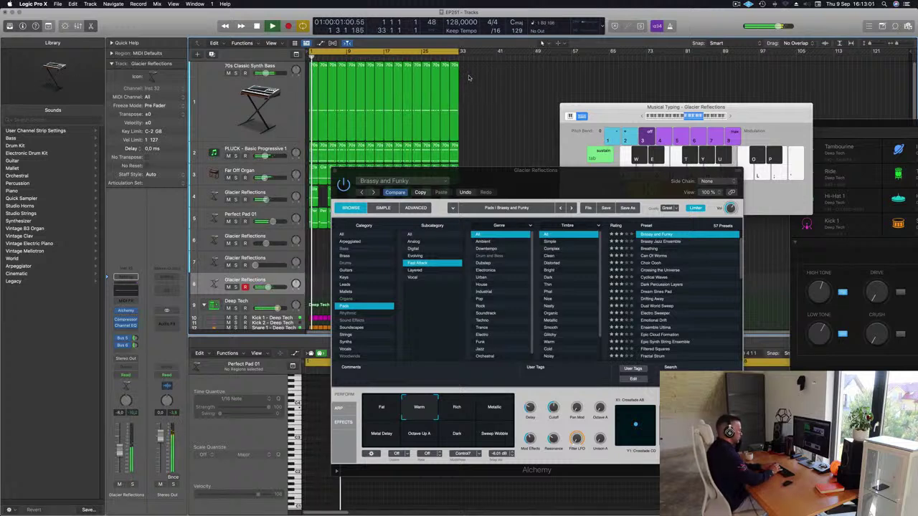
pyautogui.press('r')
pyautogui.press('j')
pyautogui.press(';')
pyautogui.press('l')
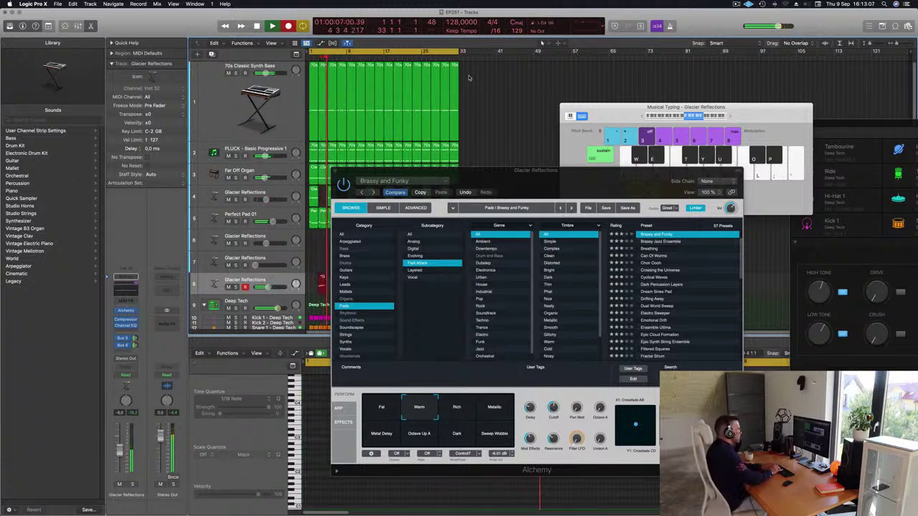
pyautogui.press(';')
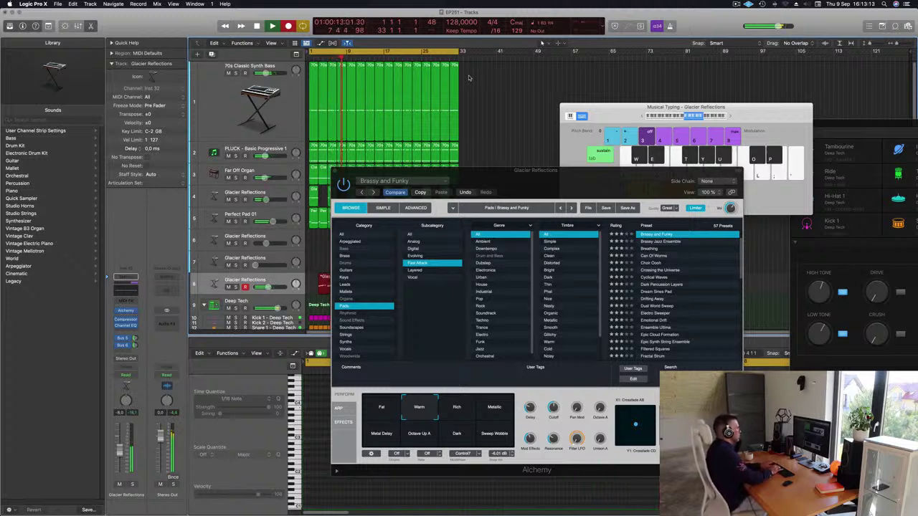
pyautogui.press(';')
pyautogui.press('l')
pyautogui.press('space')
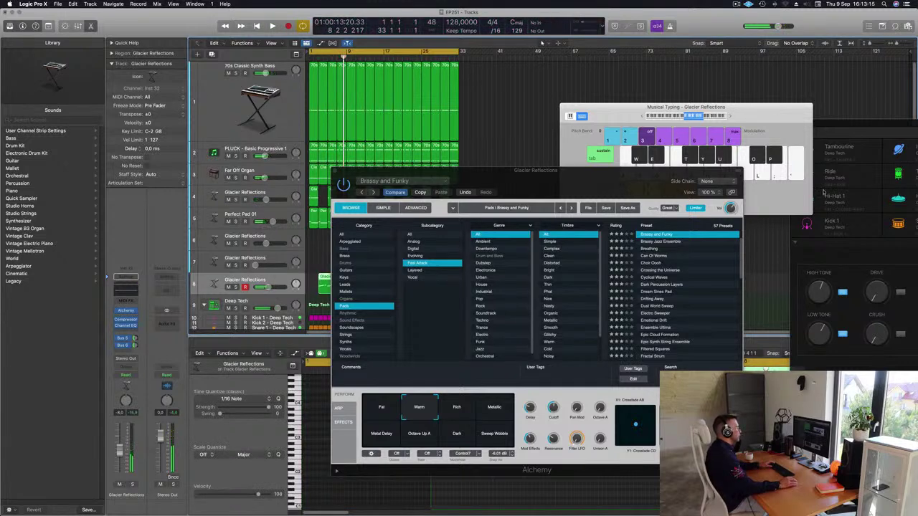
# Split the recorded region at bar 5, keep only its last four bars placed at bar 1, and close the instrument window.
pyautogui.moveTo(409, 170); pyautogui.dragTo(512, 162)
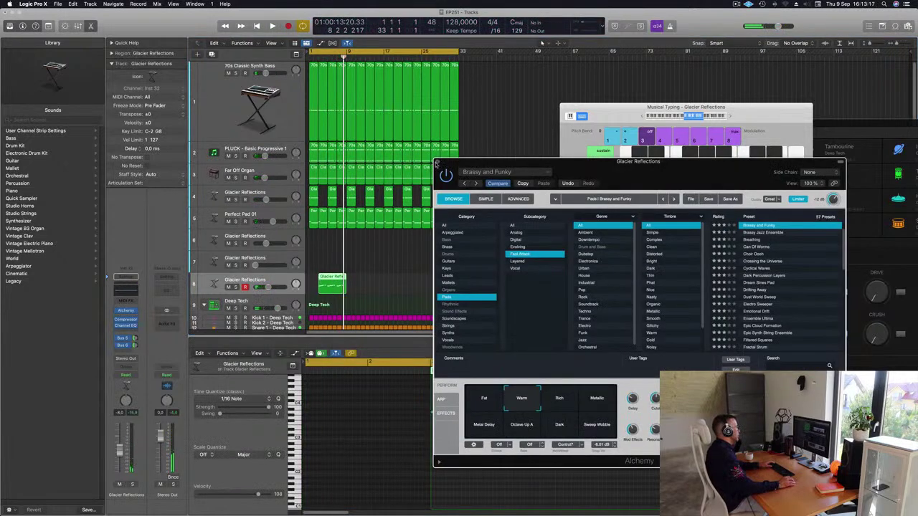
pyautogui.keyDown('super'); pyautogui.doubleClick(328, 282); pyautogui.keyUp('super')
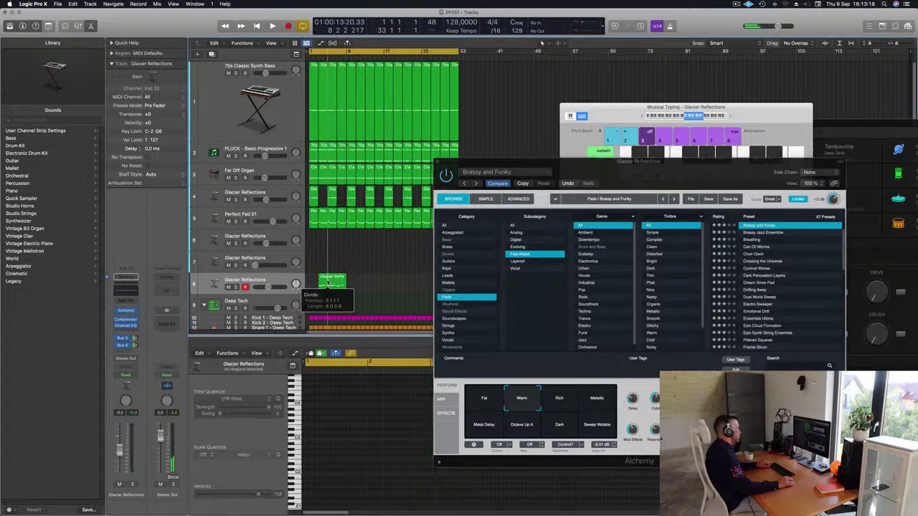
pyautogui.press('Return')
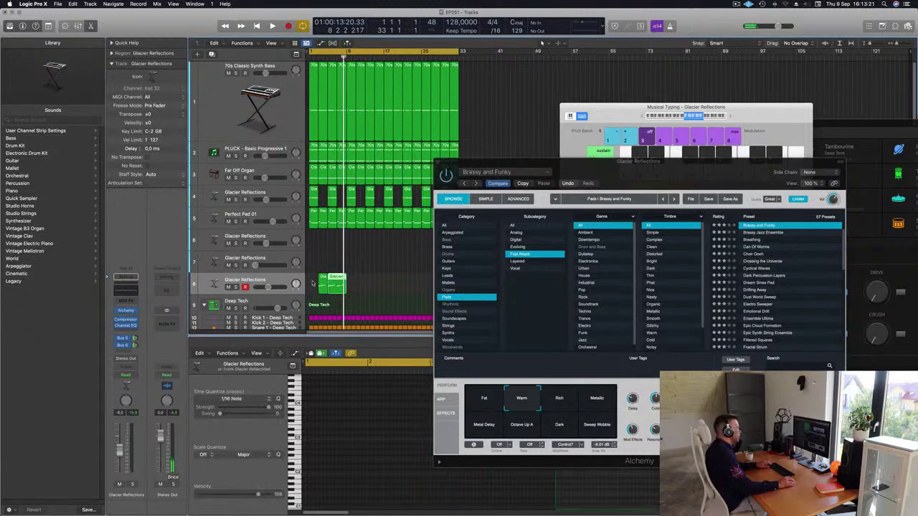
pyautogui.moveTo(320, 282); pyautogui.dragTo(310, 282)
pyautogui.press('super+a')
pyautogui.click(358, 466)
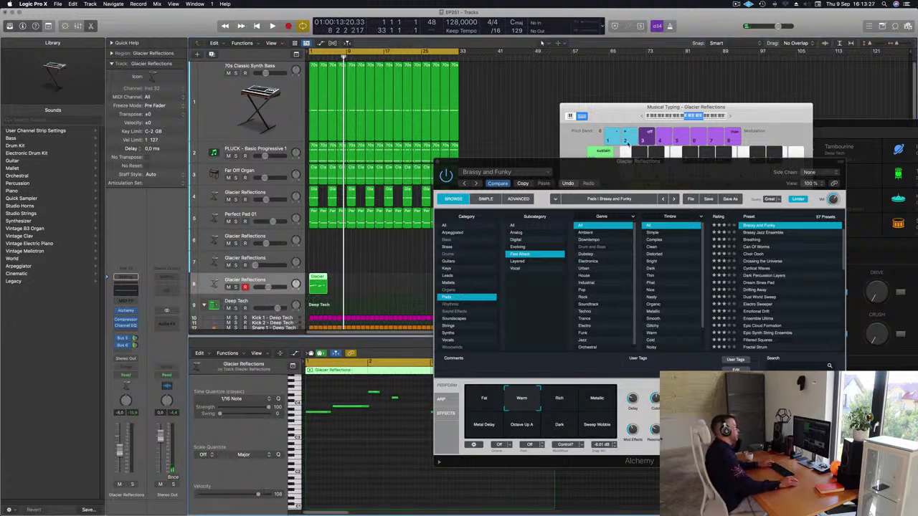
pyautogui.moveTo(629, 167); pyautogui.dragTo(613, 107)
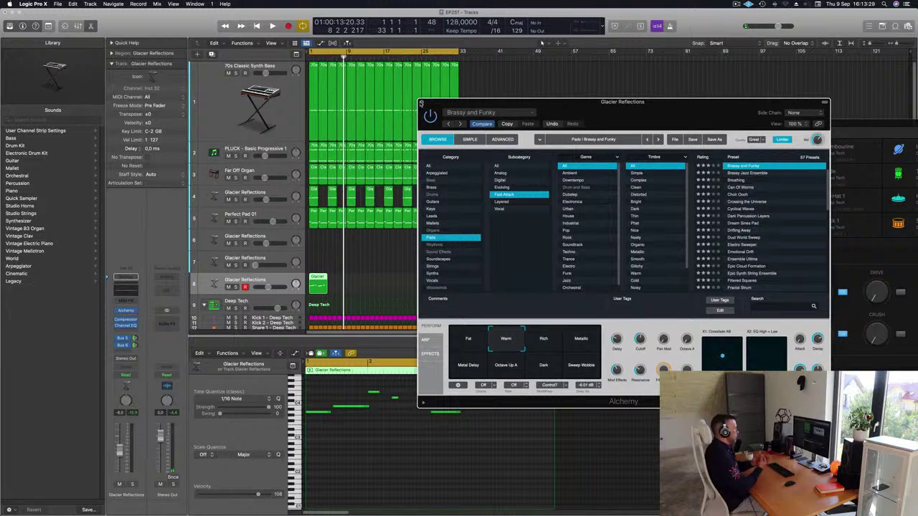
pyautogui.click(421, 103)
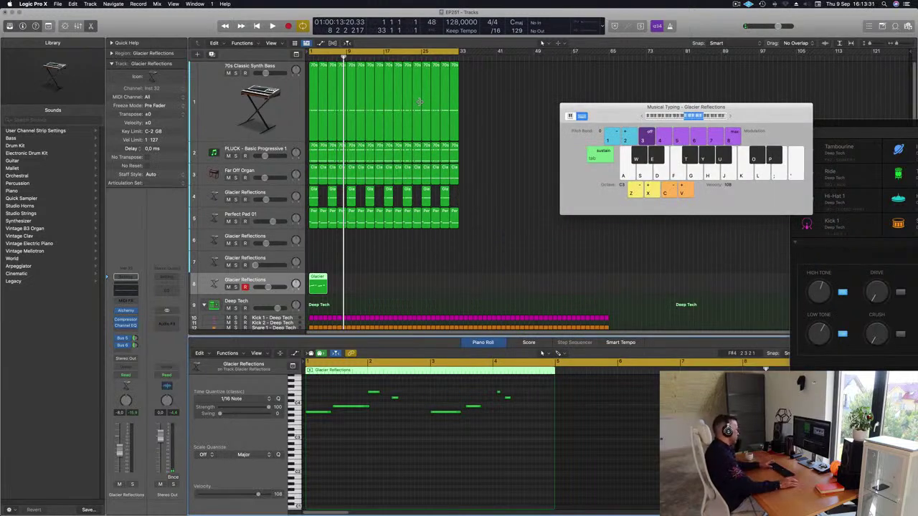
# Play the four-bar phrase from the start several times and examine the placement of its notes.
pyautogui.press('space')
pyautogui.hscroll(1, 433, 488)
pyautogui.scroll(-2, 409, 478)
pyautogui.hscroll(-1, 323, 447)
pyautogui.press('Return')
pyautogui.click(359, 406)
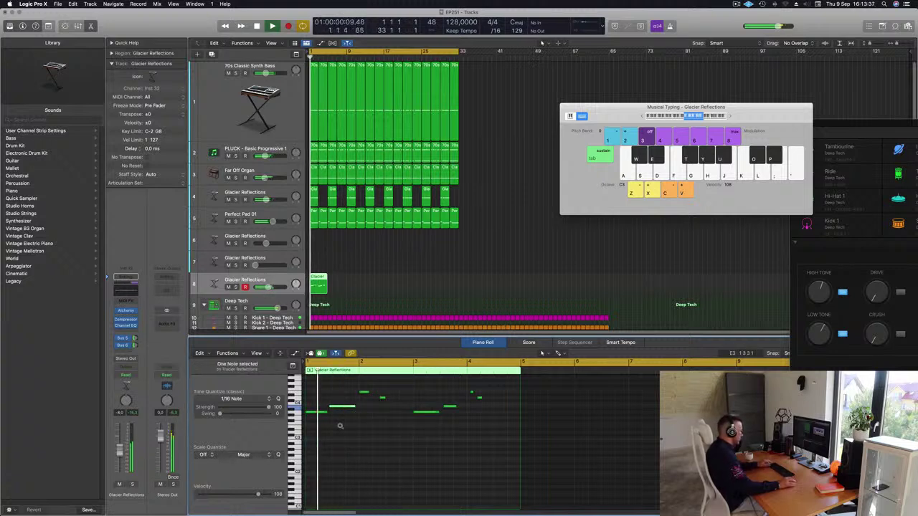
pyautogui.scroll(3, 340, 426)
pyautogui.hscroll(-2, 352, 426)
pyautogui.press('space')
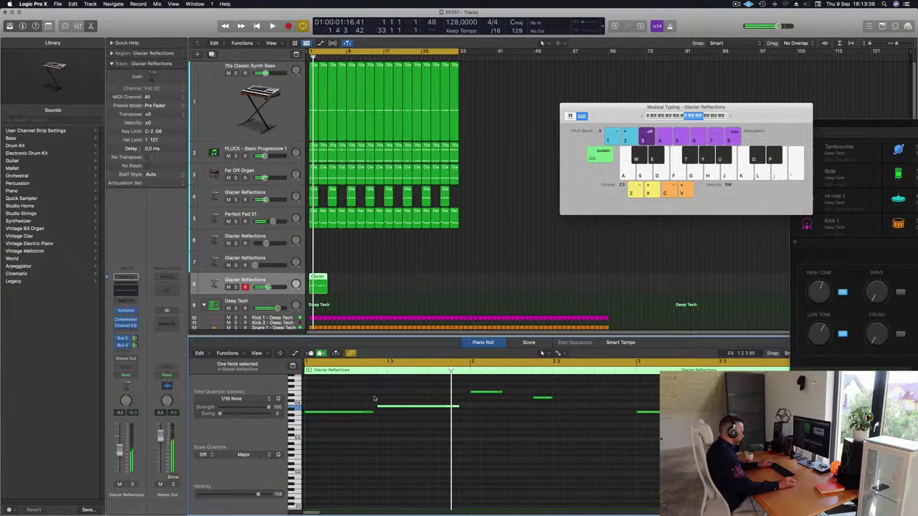
pyautogui.scroll(-5, 386, 427)
pyautogui.press('Return')
pyautogui.press('space')
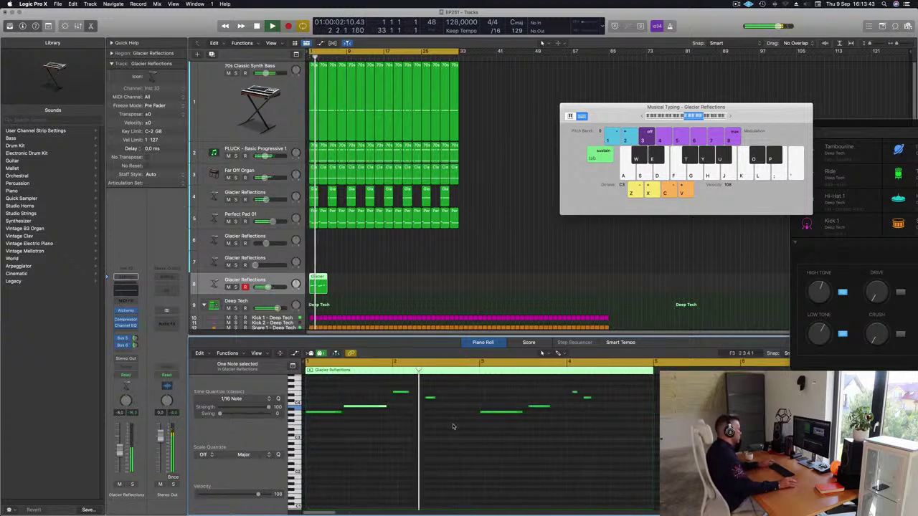
pyautogui.press('Return')
pyautogui.press('Return')
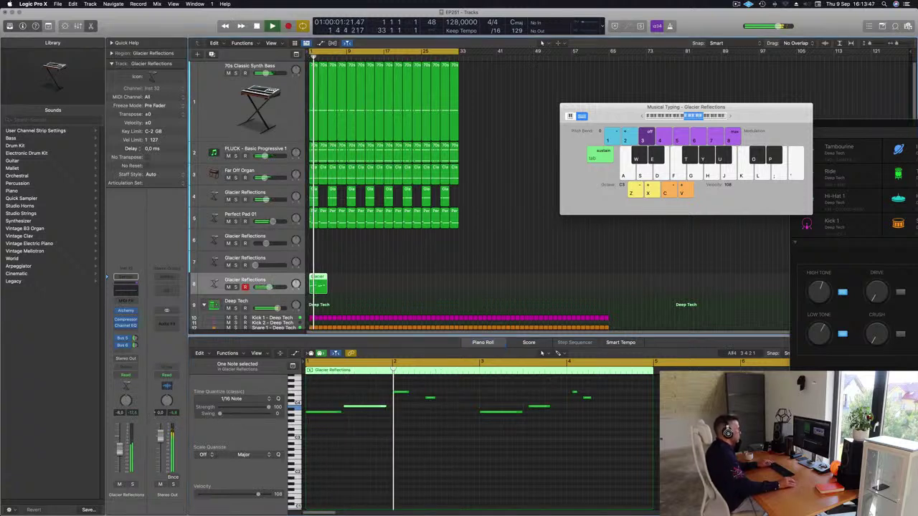
pyautogui.scroll(-2, 342, 454)
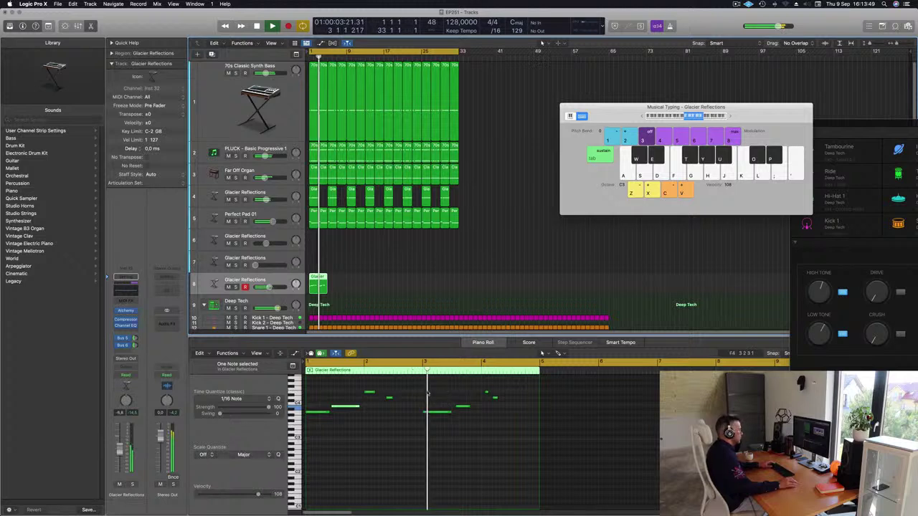
pyautogui.press('Return')
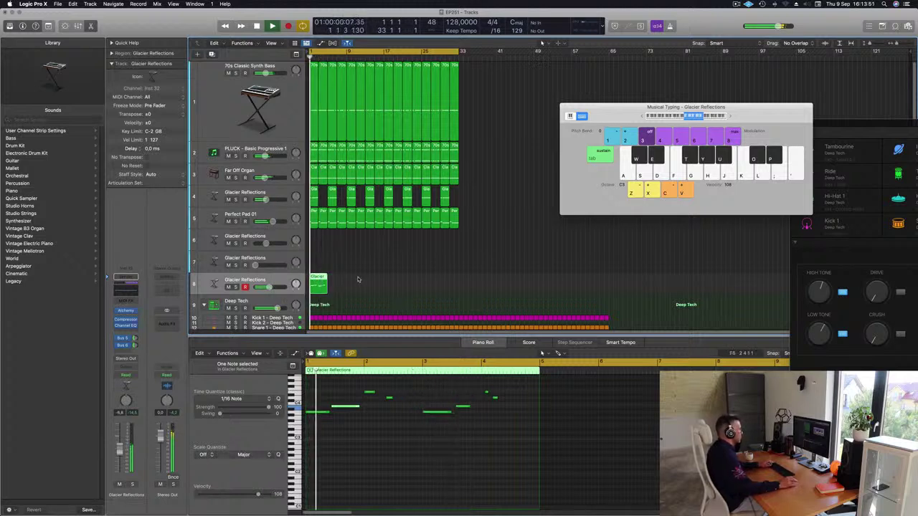
# Delete the phrase's notes in bars 3 and 4 and replace them with a copy of the notes from bars 1 and 2.
pyautogui.moveTo(425, 384); pyautogui.dragTo(524, 436)
pyautogui.press('BackSpace')
pyautogui.moveTo(435, 388); pyautogui.dragTo(435, 418)
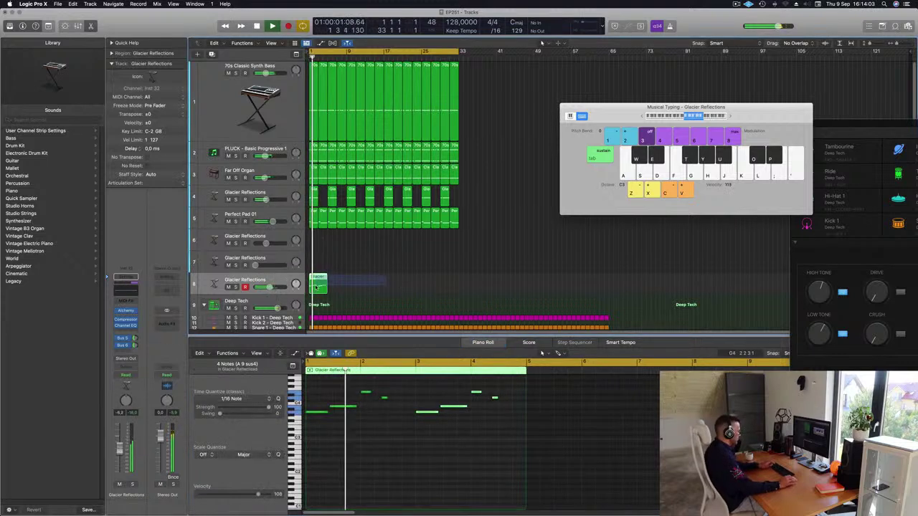
# Duplicate the Glacier Reflections track and repeat the original track's four-bar region up to bar 33.
pyautogui.press('super+d')
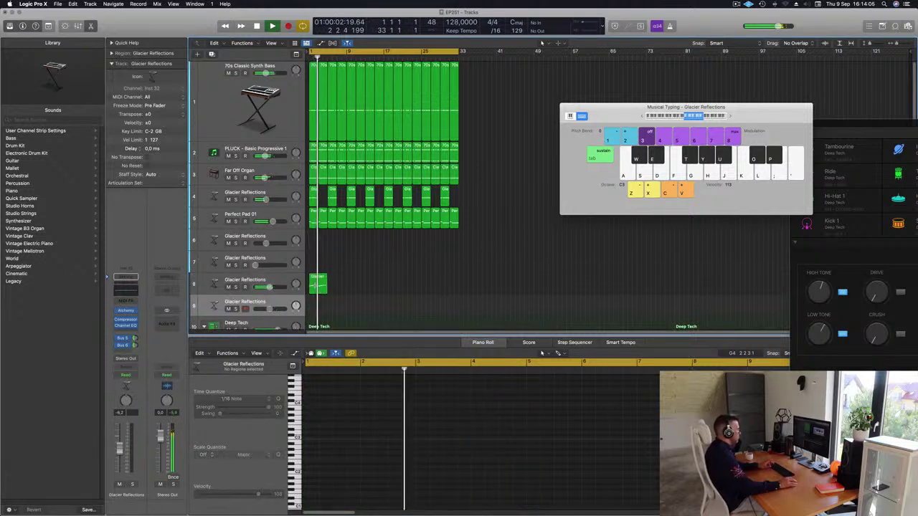
pyautogui.press('super+r')
pyautogui.press('super+r')
pyautogui.press('super+r')
pyautogui.press('super+r')
pyautogui.press('super+r')
pyautogui.press('super+r')
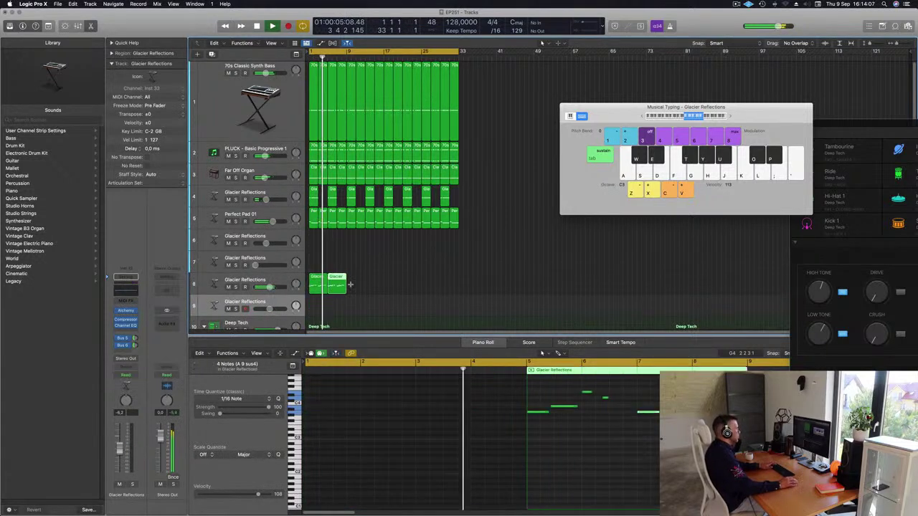
pyautogui.press('super+r')
pyautogui.press('space')
pyautogui.press('space')
# Open the Brassy and Funky instrument of the track holding the repeated regions and move its window clear of them.
pyautogui.click(216, 283)
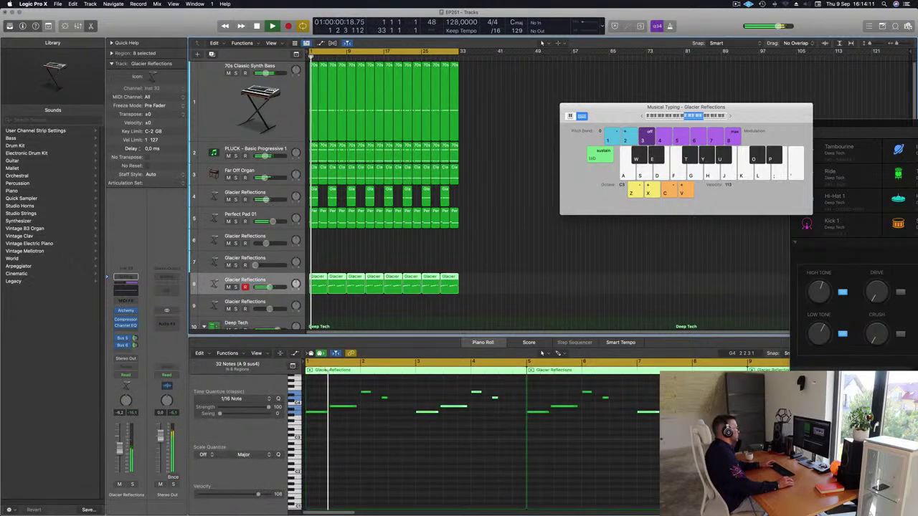
pyautogui.click(125, 311)
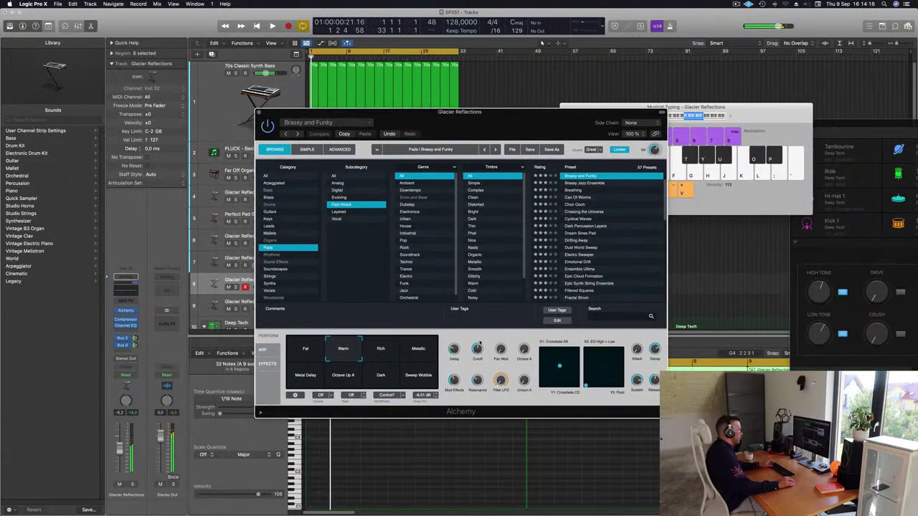
pyautogui.moveTo(477, 348)
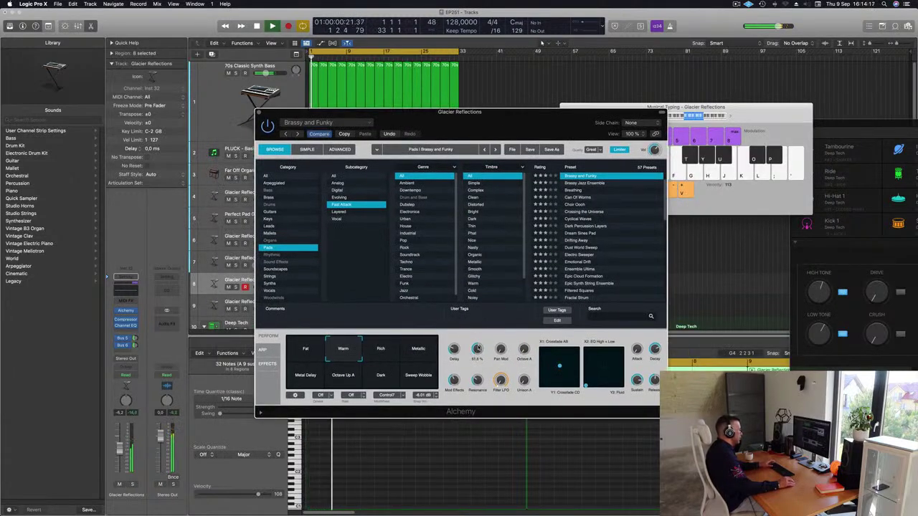
pyautogui.moveTo(508, 125); pyautogui.dragTo(591, 121)
# Audition the Rich, Metallic, Metal Delay, Octave Up A and Dark variations of Brassy and Funky and return to Warm.
pyautogui.click(464, 343)
pyautogui.click(499, 350)
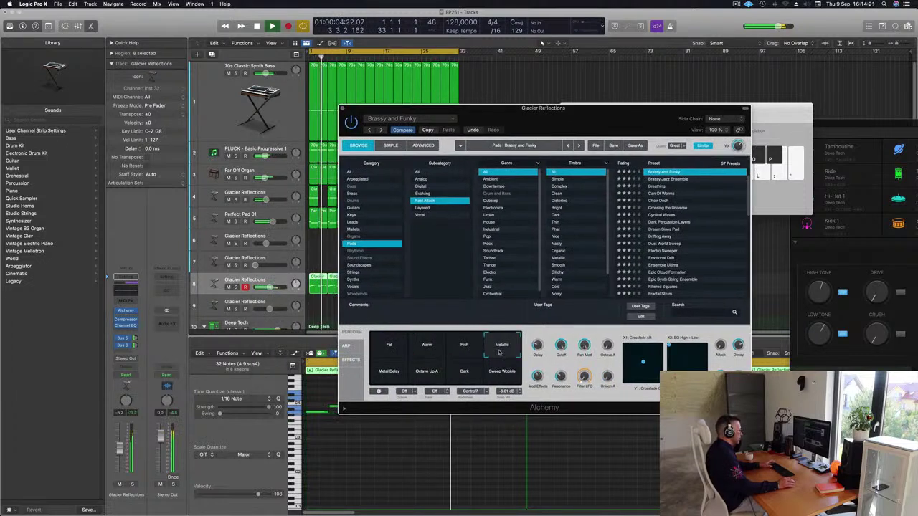
pyautogui.click(389, 372)
pyautogui.click(429, 374)
pyautogui.moveTo(478, 376); pyautogui.dragTo(490, 377)
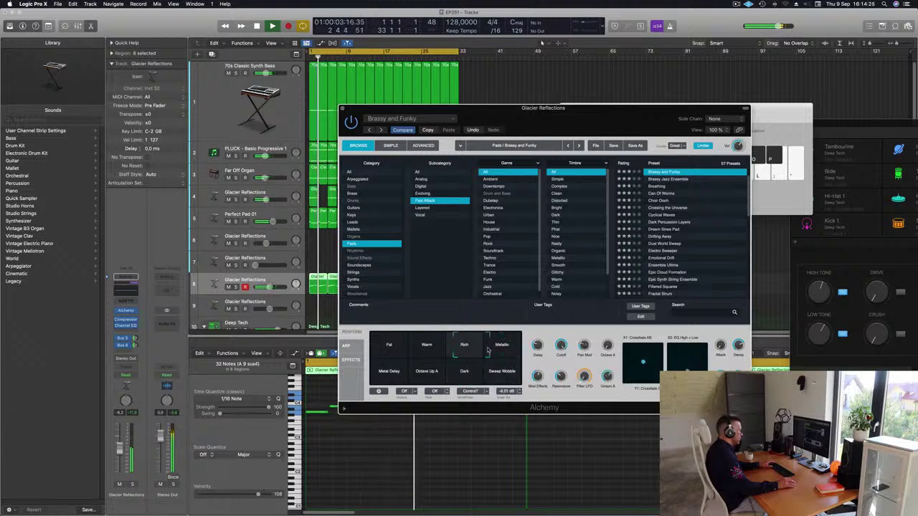
pyautogui.click(434, 347)
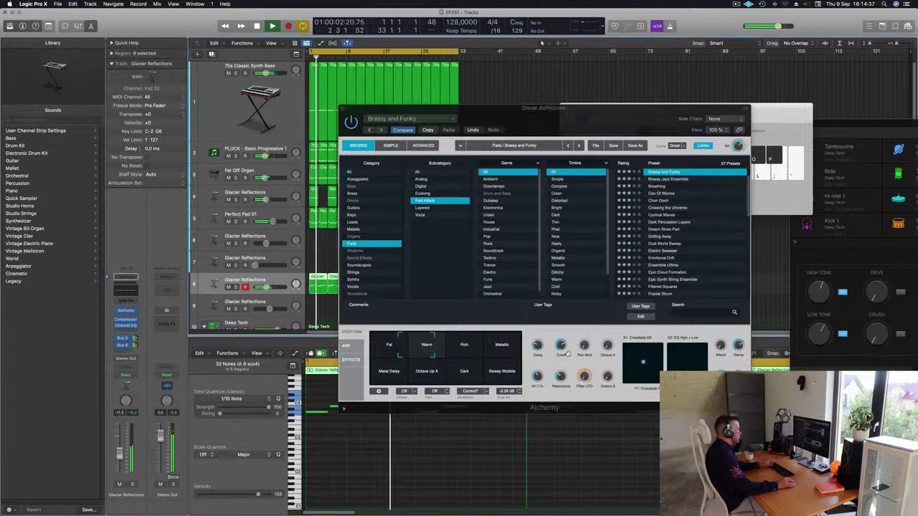
# Raise the low-cut frequency in the track's Channel EQ to 436 Hz, close the EQ, and move the instrument window aside.
pyautogui.click(129, 292)
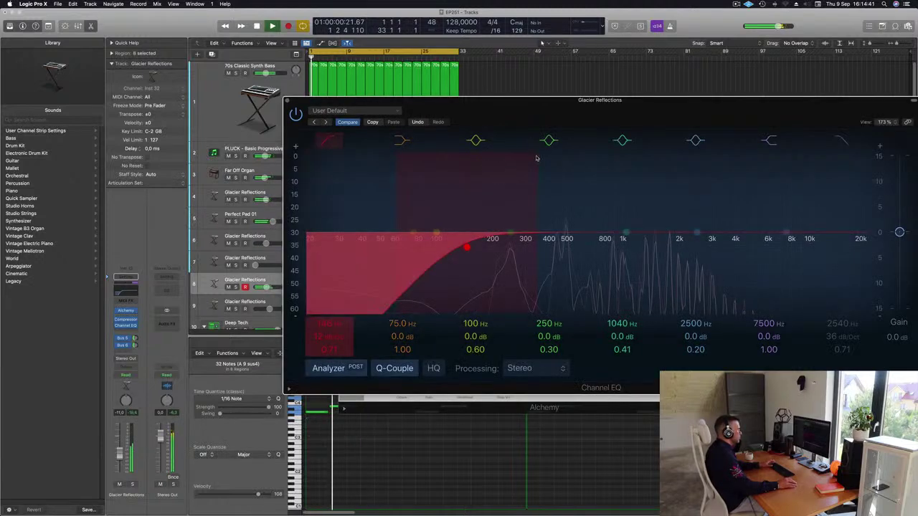
pyautogui.moveTo(534, 160); pyautogui.dragTo(564, 153)
pyautogui.moveTo(541, 104); pyautogui.dragTo(346, 151)
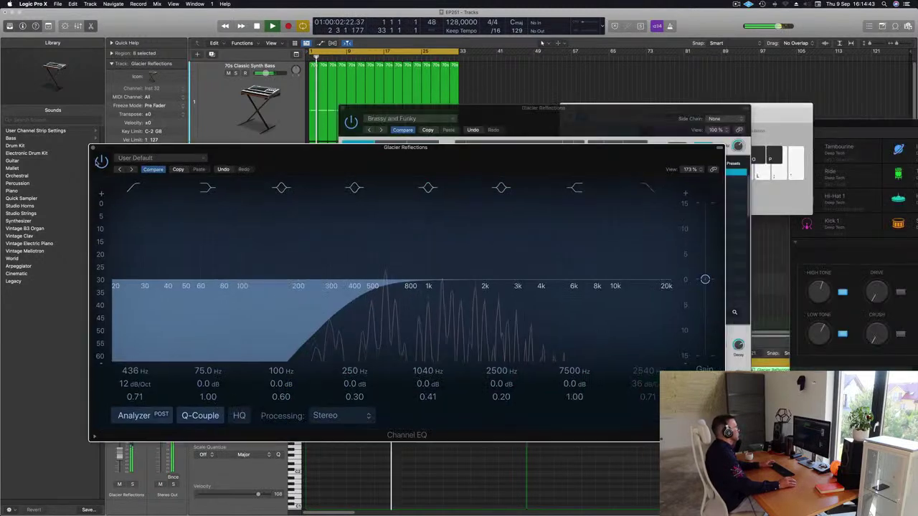
pyautogui.click(93, 148)
pyautogui.moveTo(423, 109); pyautogui.dragTo(724, 107)
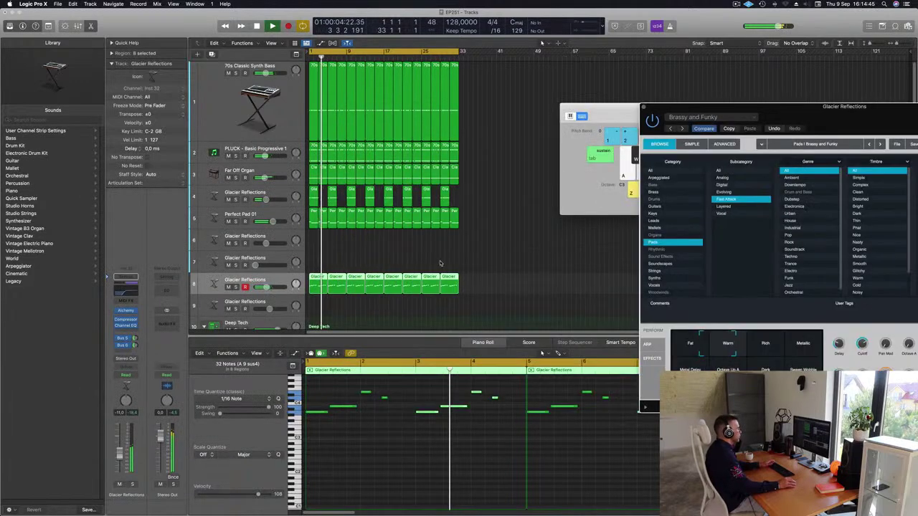
# Try lowering the first bar-4 note of the first region to bar 3's opening pitch and raising its last note two semitones.
pyautogui.click(312, 262)
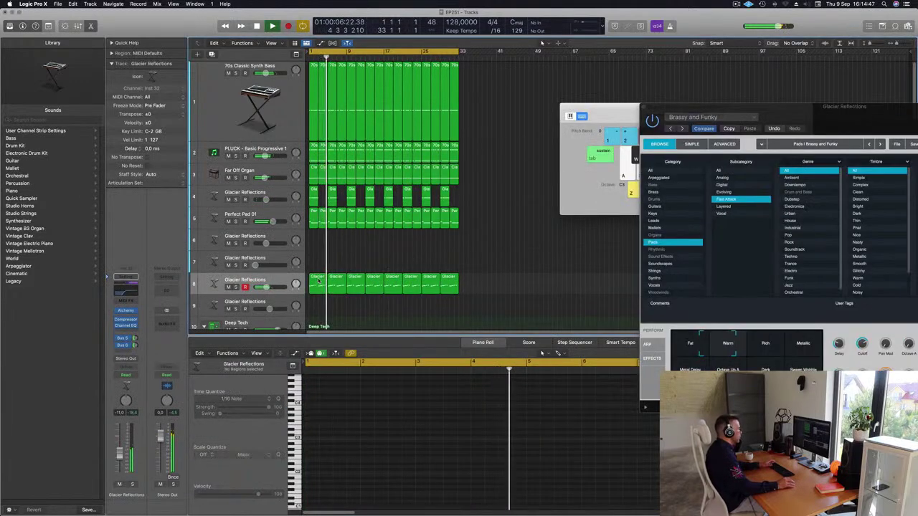
pyautogui.click(316, 282)
pyautogui.press('space')
pyautogui.click(494, 397)
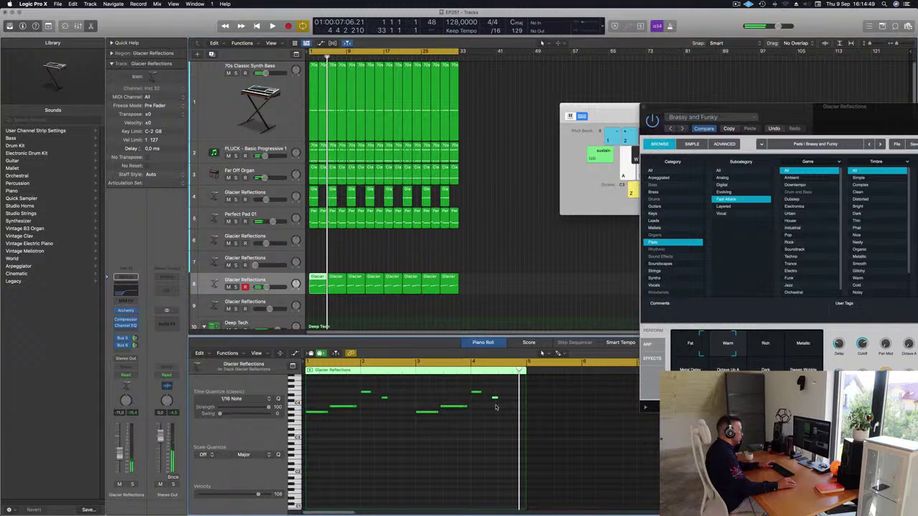
pyautogui.click(475, 391)
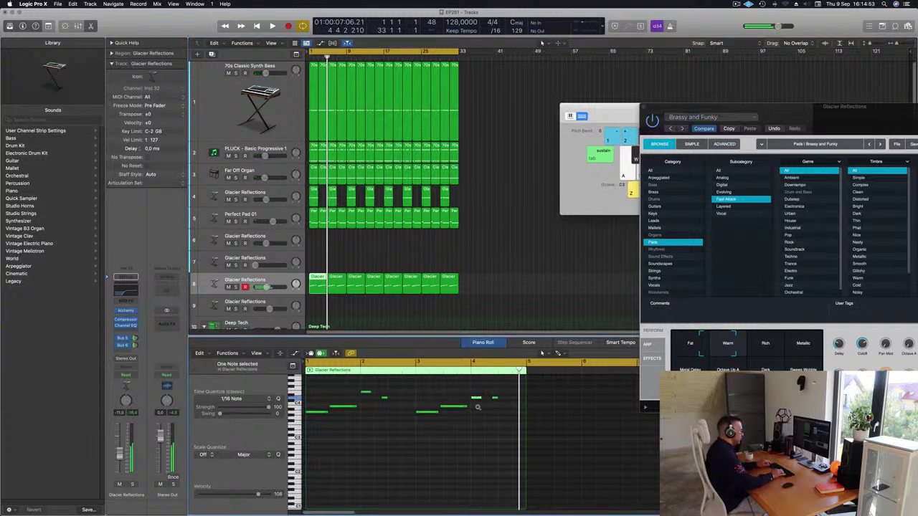
pyautogui.press('Return')
pyautogui.press('space')
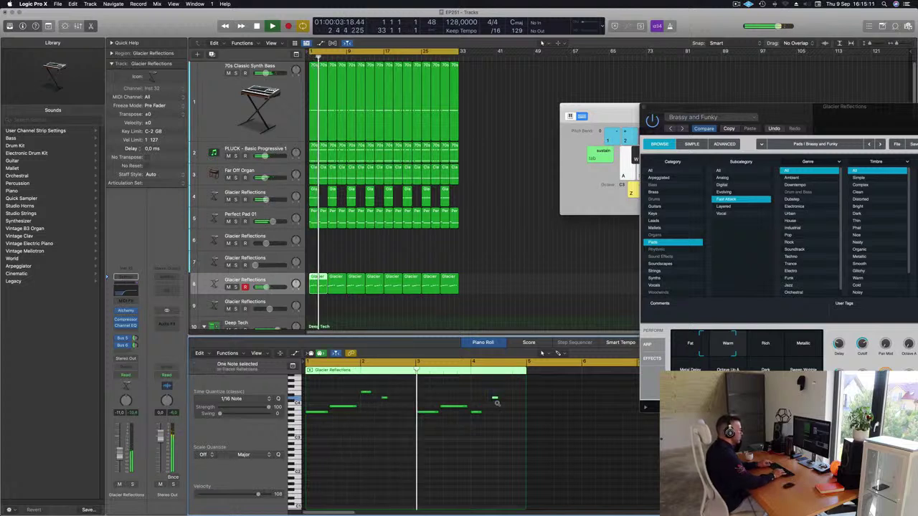
pyautogui.hotkey('alt', 'Up')
pyautogui.hotkey('alt', 'Up')
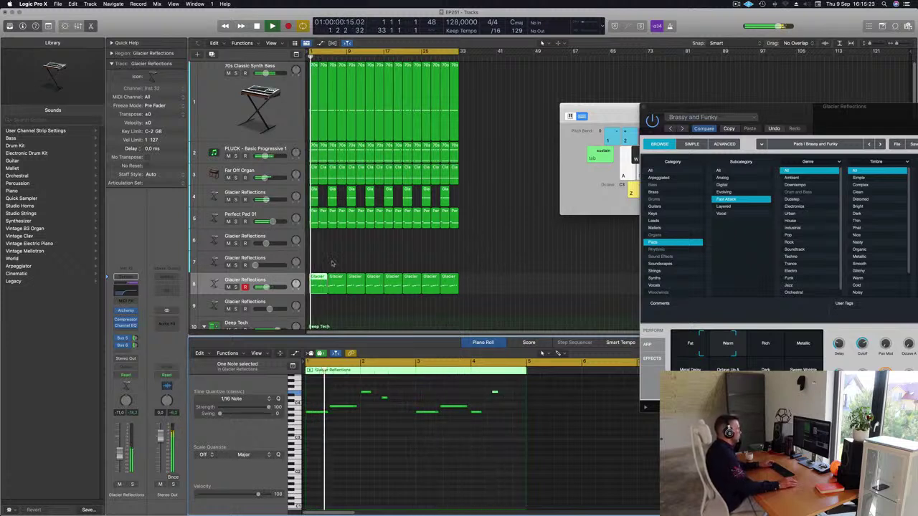
# Restore the first region's original phrase, discarding the pitch changes to its bar-4 notes.
pyautogui.press('Delete')
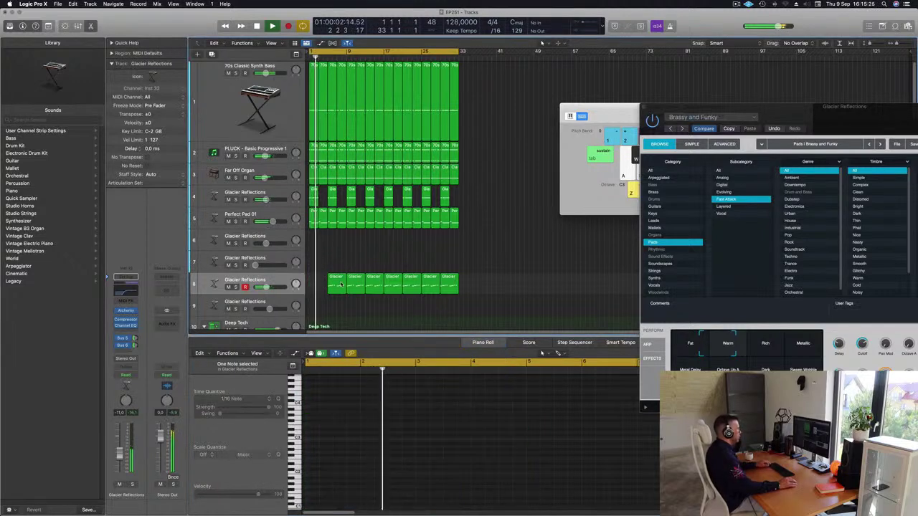
pyautogui.press('super+z')
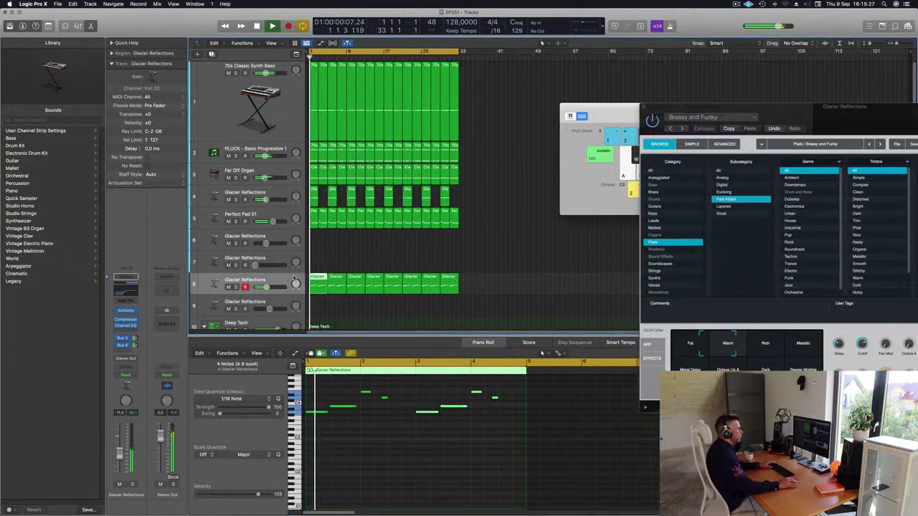
# Slightly lower the Cutoff of the Brassy and Funky patch and close the instrument window.
pyautogui.moveTo(803, 106); pyautogui.dragTo(565, 61)
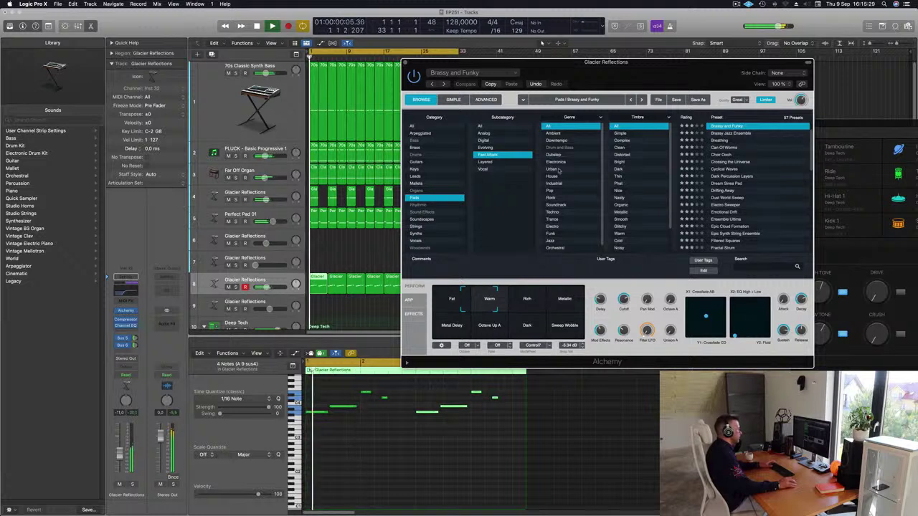
pyautogui.moveTo(627, 301); pyautogui.dragTo(624, 306)
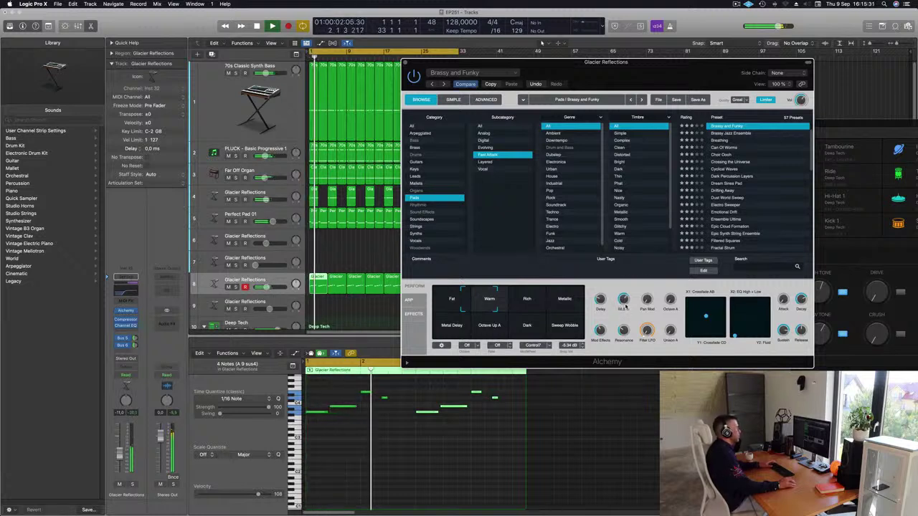
pyautogui.click(410, 63)
# Copy the first Tom Low region to the Block - Deep Tech track at bar 1 and enlarge that track.
pyautogui.scroll(-8, 375, 231)
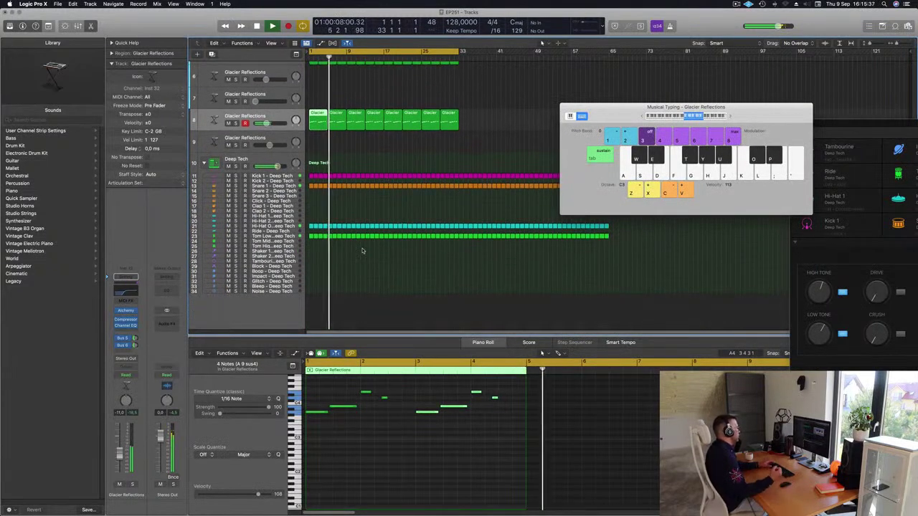
pyautogui.click(311, 236)
pyautogui.moveTo(311, 236); pyautogui.dragTo(312, 266)
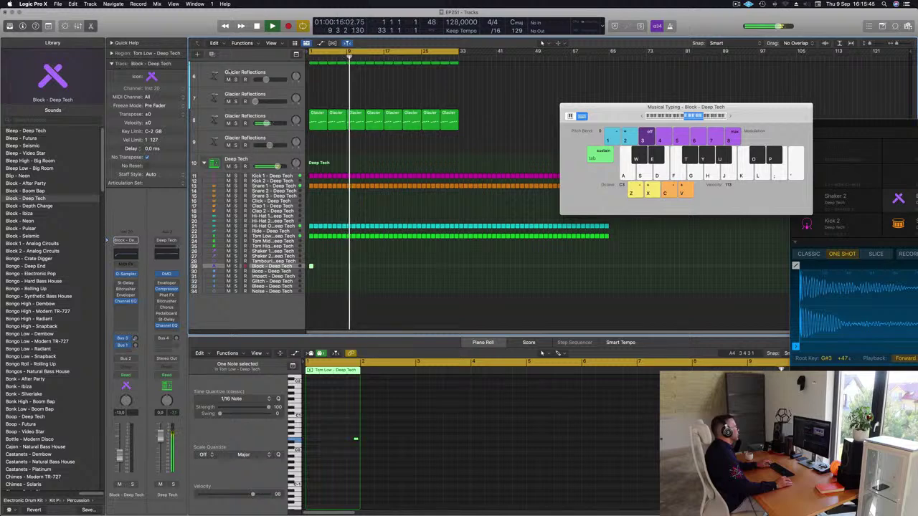
pyautogui.press('ctrl+alt+super+t')
pyautogui.click(99, 47)
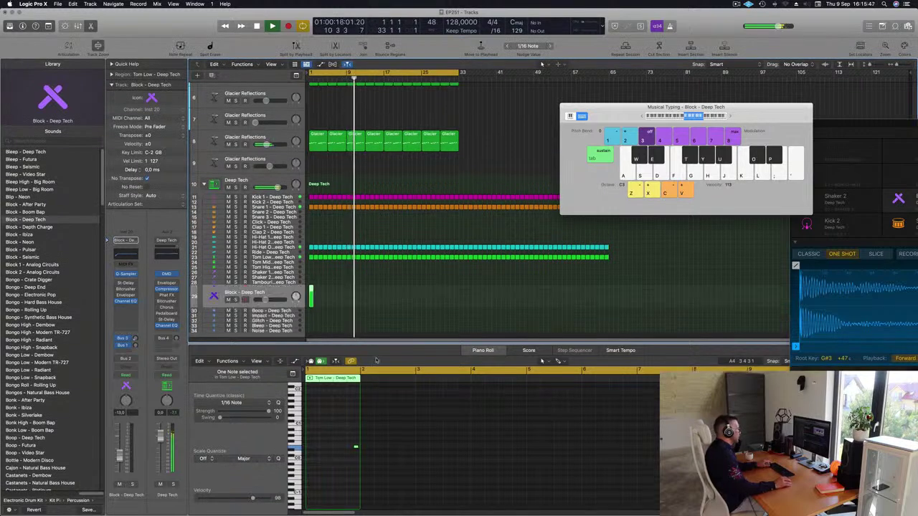
pyautogui.scroll(8, 354, 305)
pyautogui.press('Return')
pyautogui.keyDown('ctrl'); pyautogui.keyDown('alt'); pyautogui.click(374, 305); pyautogui.keyUp('alt'); pyautogui.keyUp('ctrl')
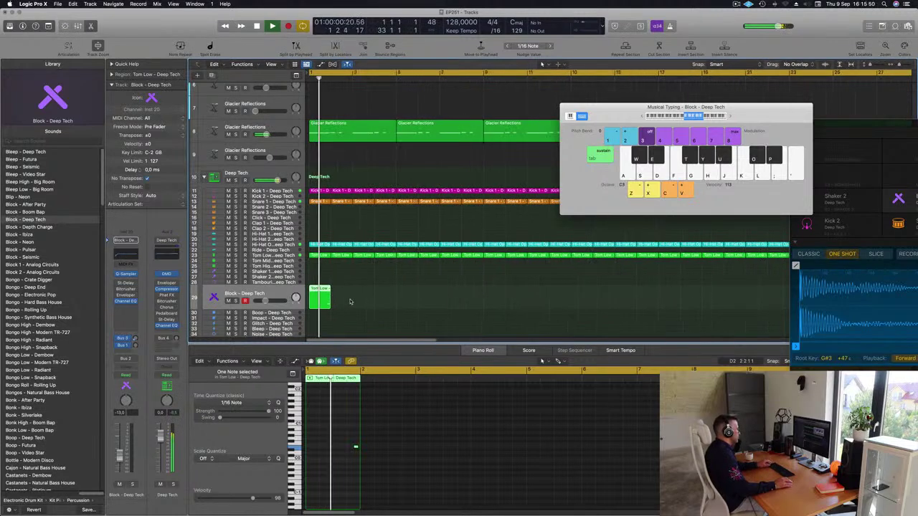
# Add two notes at the same pitch to the one-bar Block region, on beat 2 and halfway through beat 3.
pyautogui.click(344, 438)
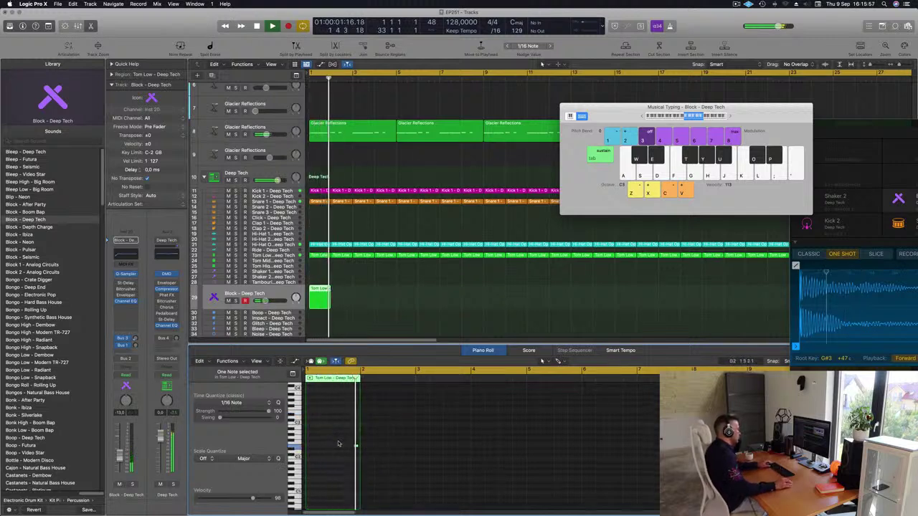
pyautogui.moveTo(356, 447); pyautogui.dragTo(321, 447)
pyautogui.press('space')
pyautogui.press('space')
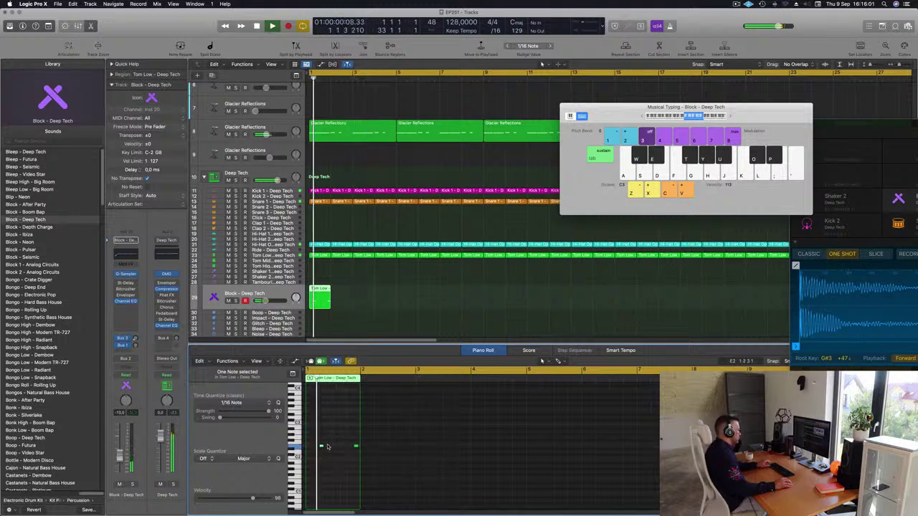
pyautogui.click(318, 443)
pyautogui.click(322, 447)
pyautogui.press('space')
pyautogui.press('space')
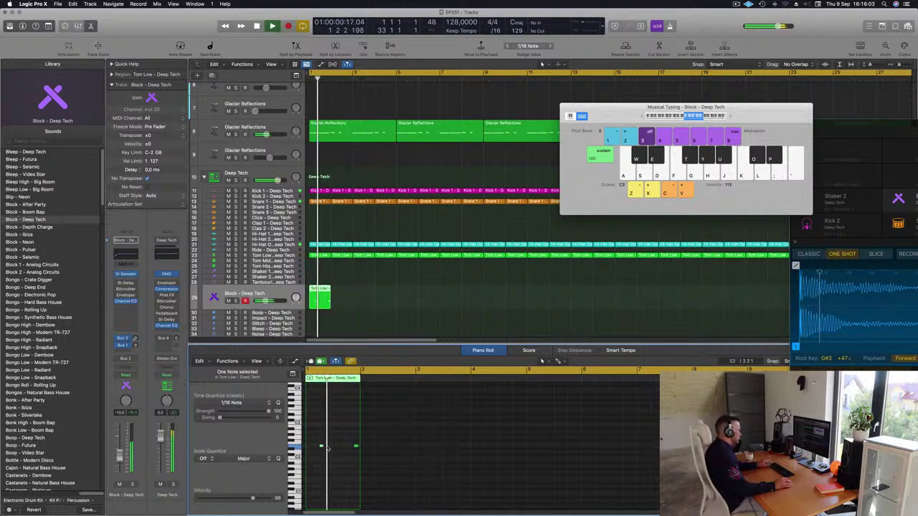
pyautogui.click(342, 446)
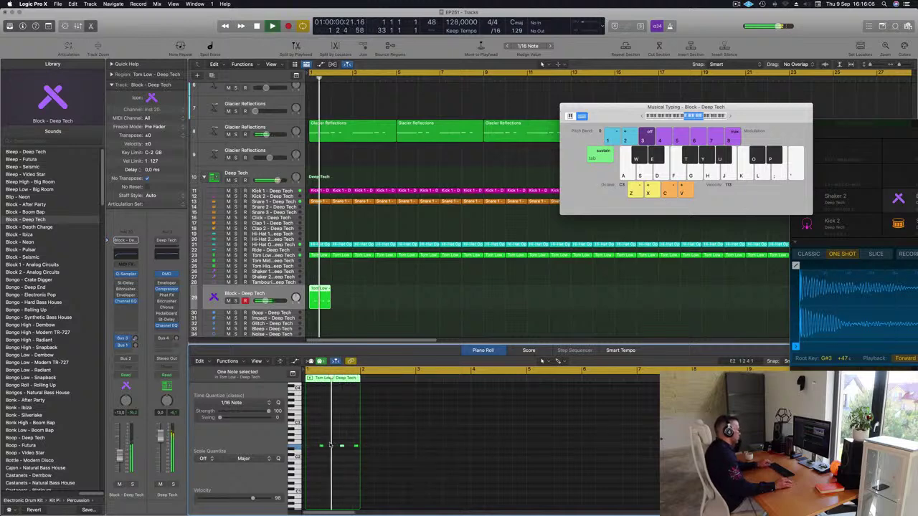
# Repeat the one-bar Block region five times, filling the track through bar 6.
pyautogui.moveTo(353, 280); pyautogui.dragTo(297, 293)
pyautogui.press('super+r')
pyautogui.press('super+r')
pyautogui.press('super+r')
pyautogui.press('super+r')
pyautogui.press('super+r')
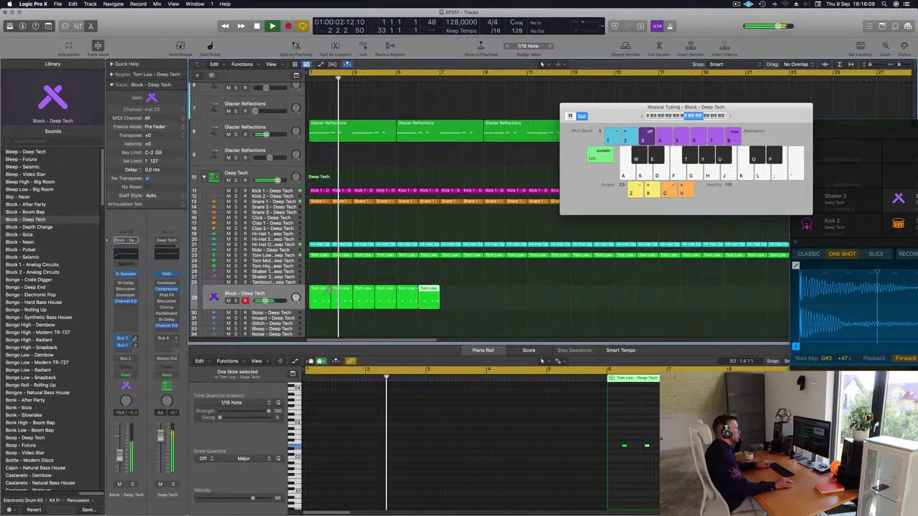
# Select the six Block regions and repeat the group five times, filling the track through bar 36.
pyautogui.press('super+Left')
pyautogui.press('super+Left')
pyautogui.press('super+Left')
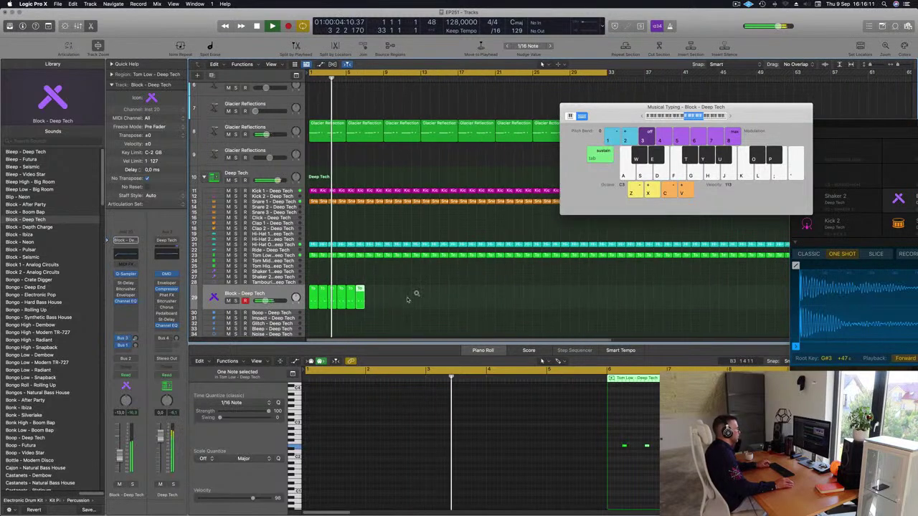
pyautogui.keyDown('shift'); pyautogui.click(312, 306); pyautogui.keyUp('shift')
pyautogui.press('super+r')
pyautogui.press('super+r')
pyautogui.press('super+r')
pyautogui.press('super+r')
pyautogui.press('super+r')
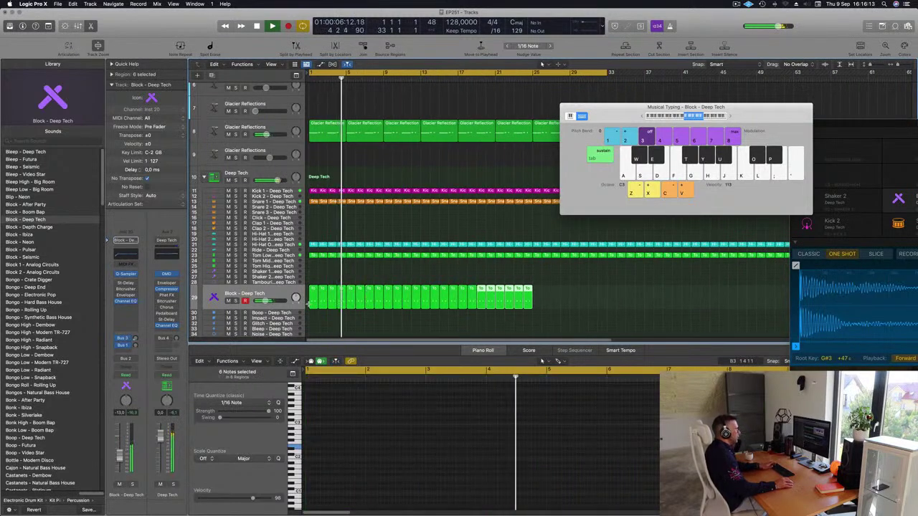
# Move the Musical Typing window aside and transpose the notes of the Block regions within the 32-bar cycle up one octave.
pyautogui.moveTo(610, 107); pyautogui.dragTo(863, 114)
pyautogui.press('space')
pyautogui.press('space')
pyautogui.click(239, 294)
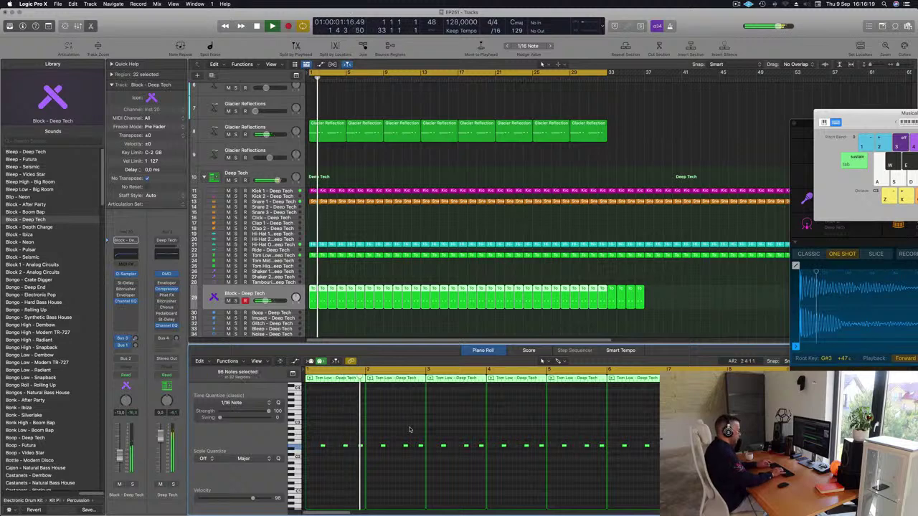
pyautogui.hotkey('alt', 'shift', 'Up')
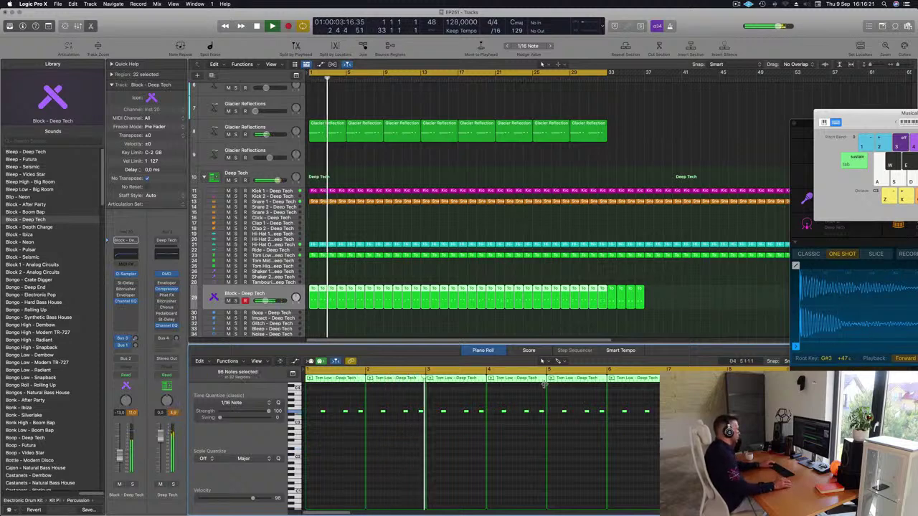
# Enable the Stereo Delay on the Block track and load its 1\2 Note Swing preset.
pyautogui.click(160, 434)
pyautogui.press('Return')
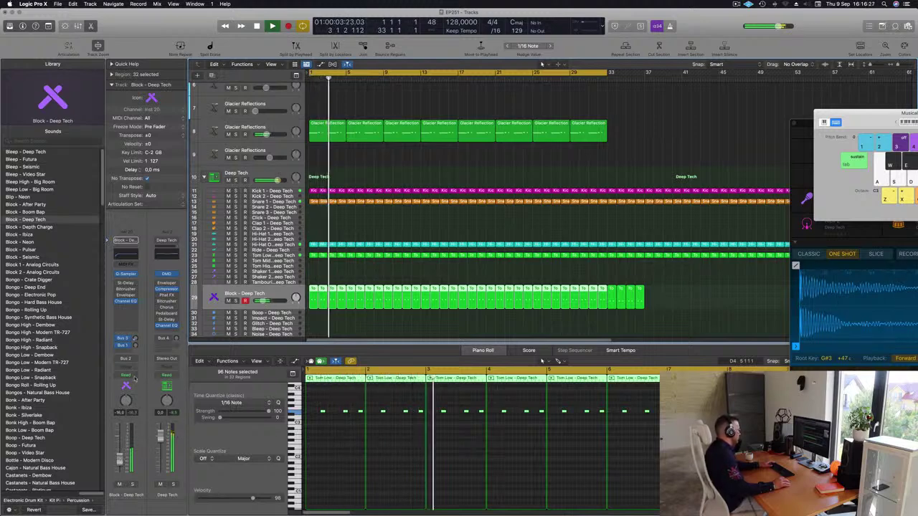
pyautogui.click(118, 282)
pyautogui.click(326, 122)
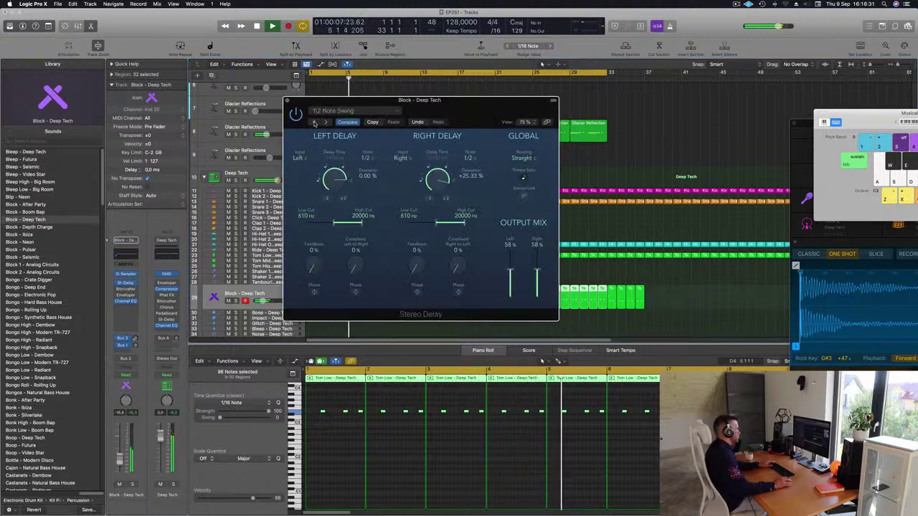
pyautogui.moveTo(478, 113); pyautogui.dragTo(482, 124)
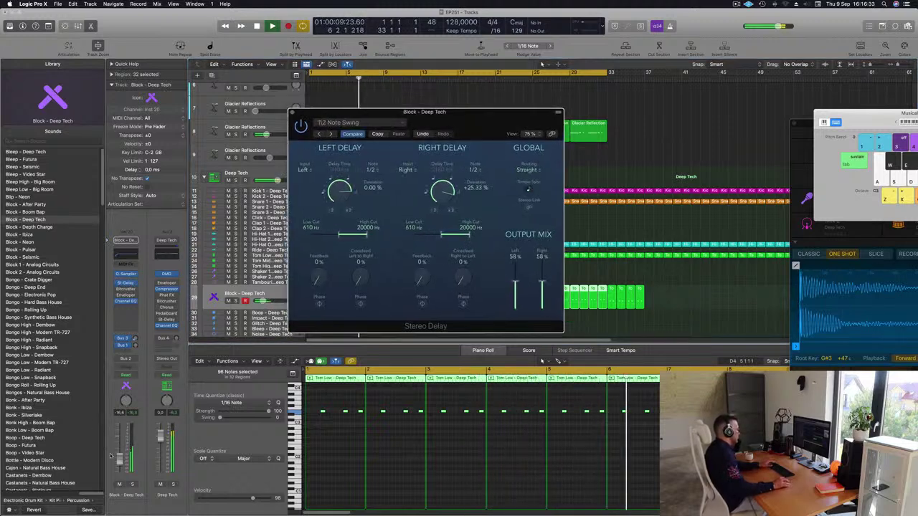
# Raise the Block track's volume to -9.0 dB, checking it briefly in solo, and close the delay window.
pyautogui.moveTo(119, 462); pyautogui.dragTo(119, 457)
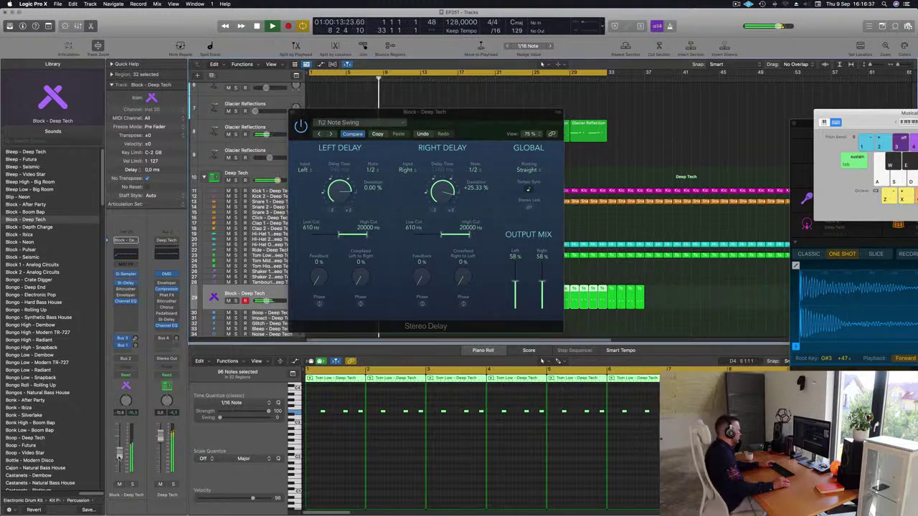
pyautogui.hotkey('ctrl', 's')
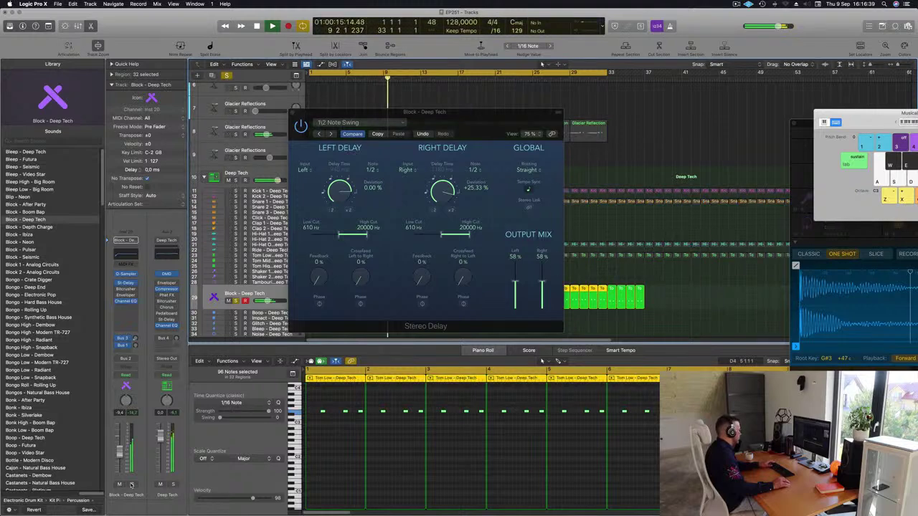
pyautogui.hotkey('ctrl', 's')
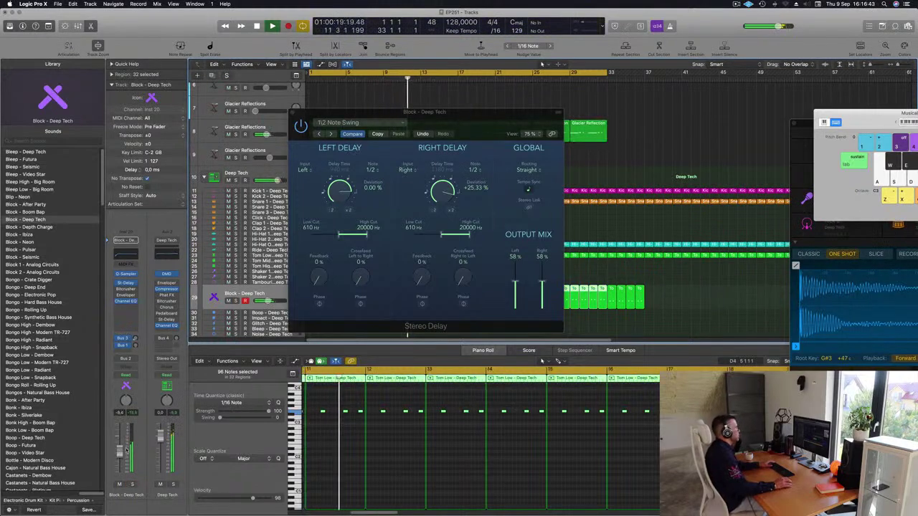
pyautogui.moveTo(359, 109); pyautogui.dragTo(329, 132)
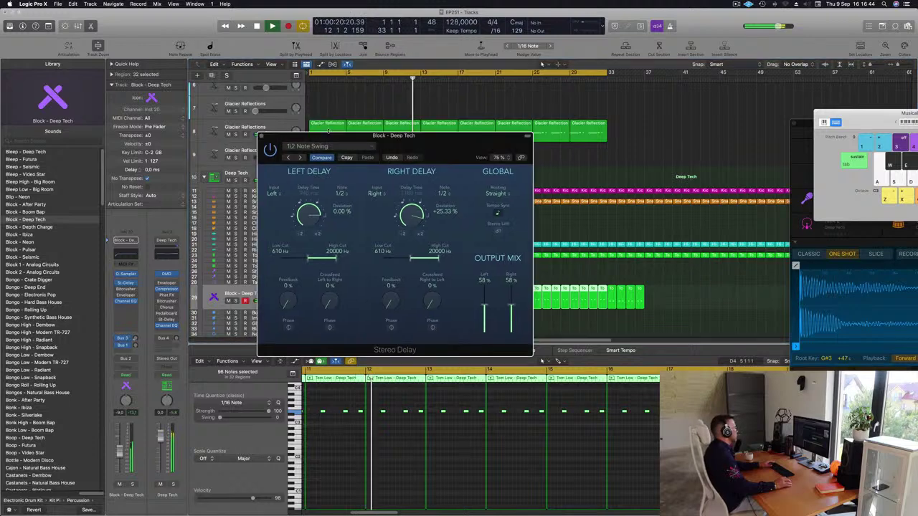
pyautogui.click(261, 135)
# Copy the first Hi-Hat Open region to the Shaker 2 - Deep Tech track at bar 1.
pyautogui.press('super+Left')
pyautogui.press('super+Left')
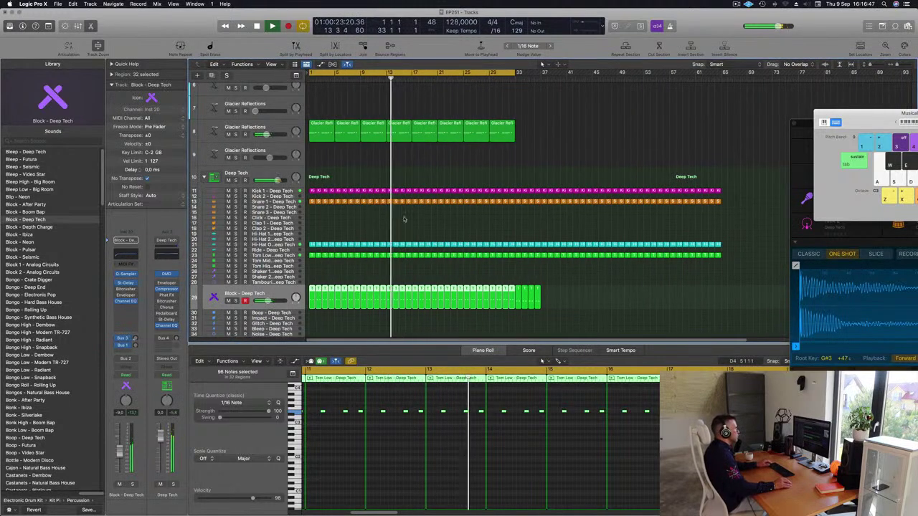
pyautogui.click(388, 216)
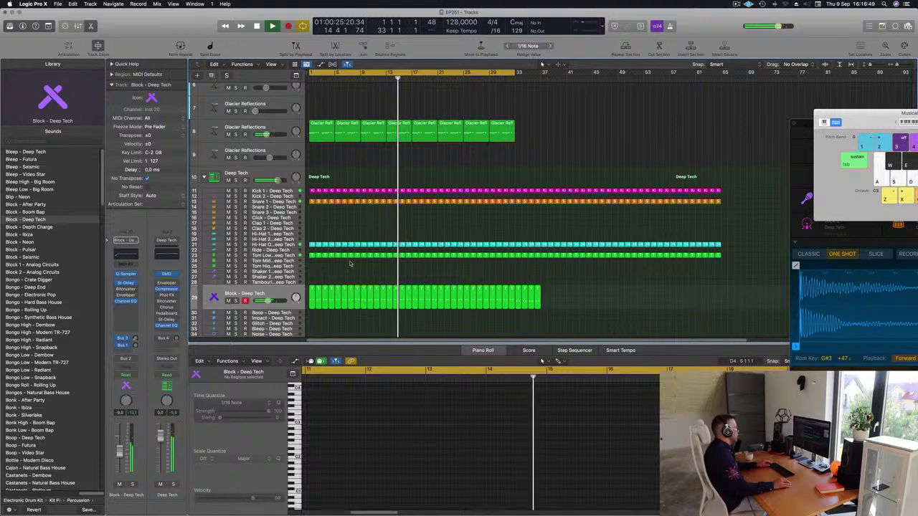
pyautogui.click(312, 255)
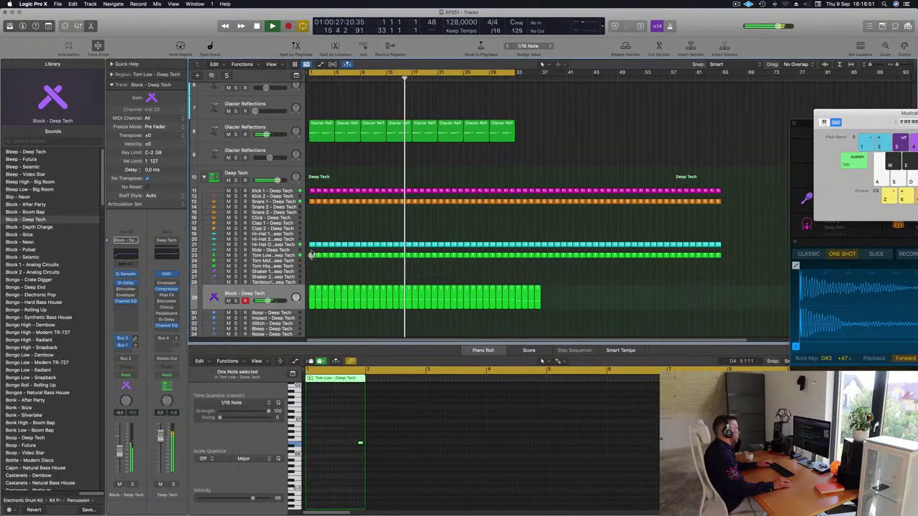
pyautogui.moveTo(312, 246); pyautogui.dragTo(312, 277)
# Rework the shaker region's notes into a 12-note bar covering every sixteenth except the offbeat eighths, and play it.
pyautogui.click(314, 434)
pyautogui.press('super+a')
pyautogui.press('super+Right')
pyautogui.press('super+Right')
pyautogui.press('super+Right')
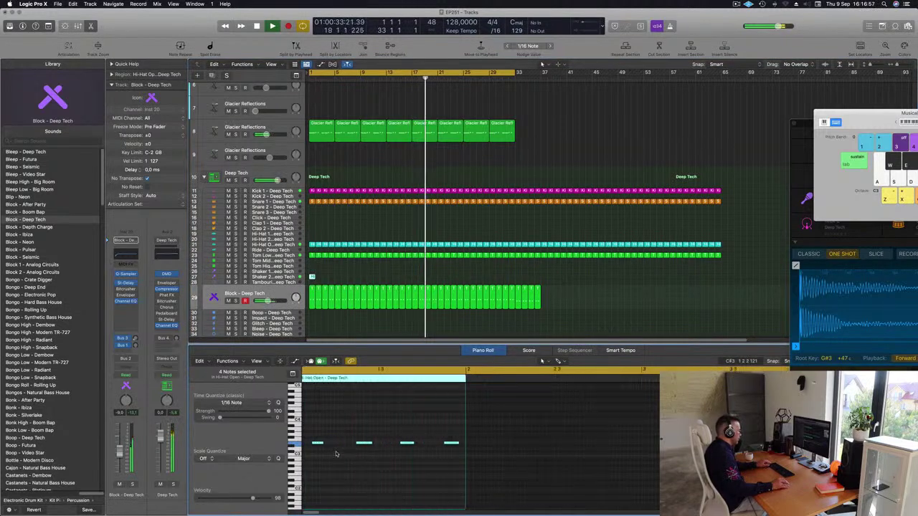
pyautogui.scroll(2, 342, 455)
pyautogui.moveTo(338, 444); pyautogui.dragTo(501, 443)
pyautogui.press('Return')
pyautogui.press('space')
# Lower the Shaker 2 track's volume to -16.4 dB and repeat its one-bar region past bar 32.
pyautogui.click(294, 276)
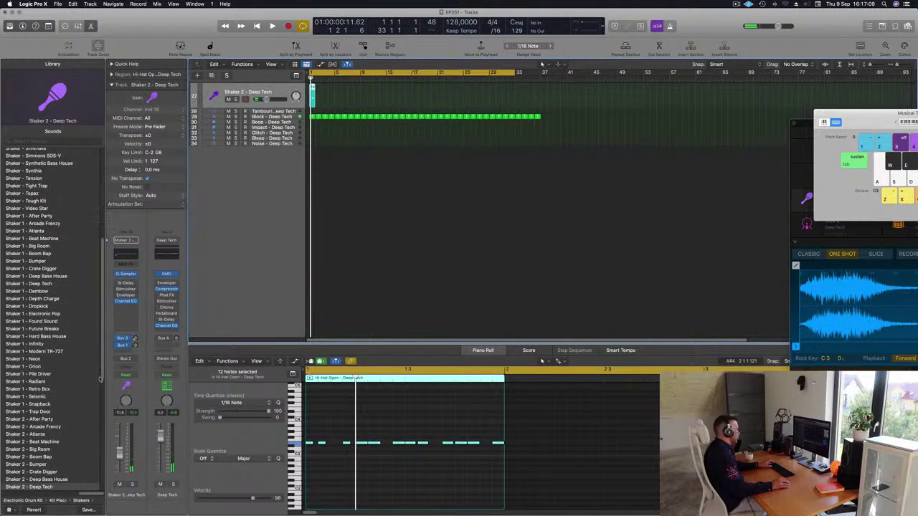
pyautogui.press('space')
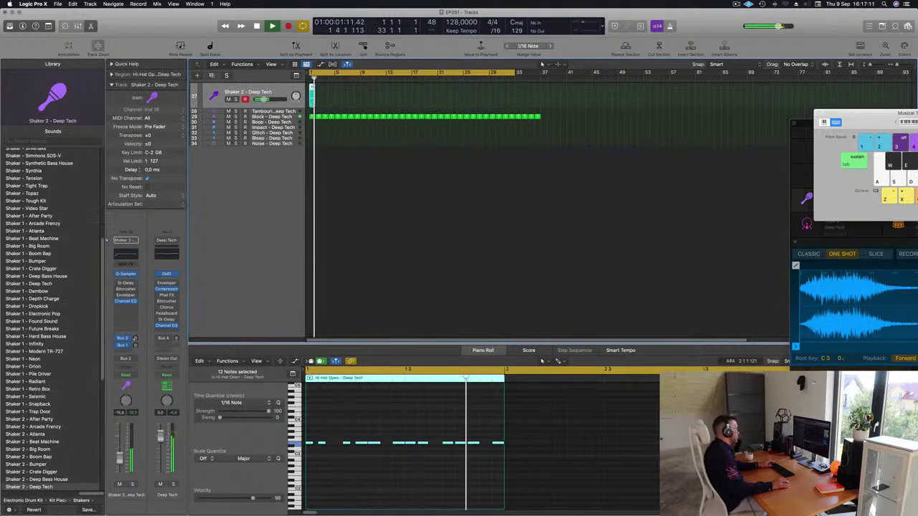
pyautogui.scroll(4, 406, 189)
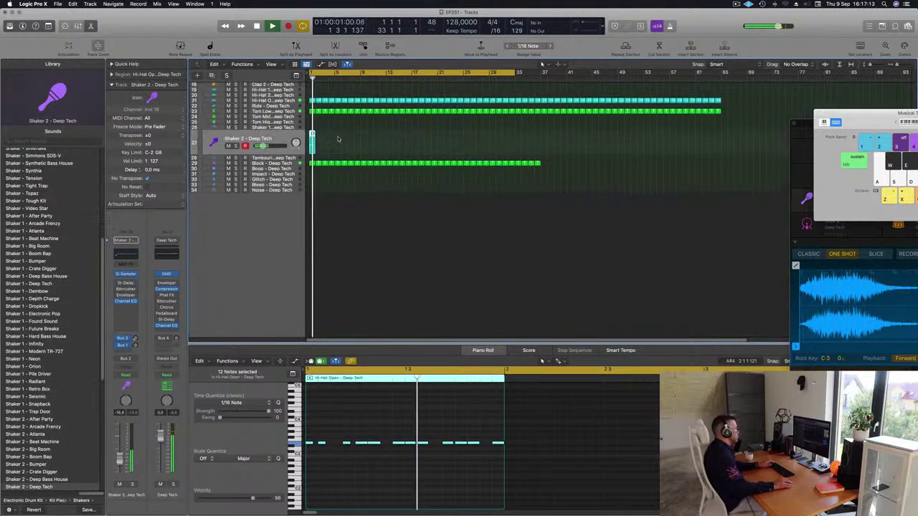
pyautogui.scroll(5, 406, 188)
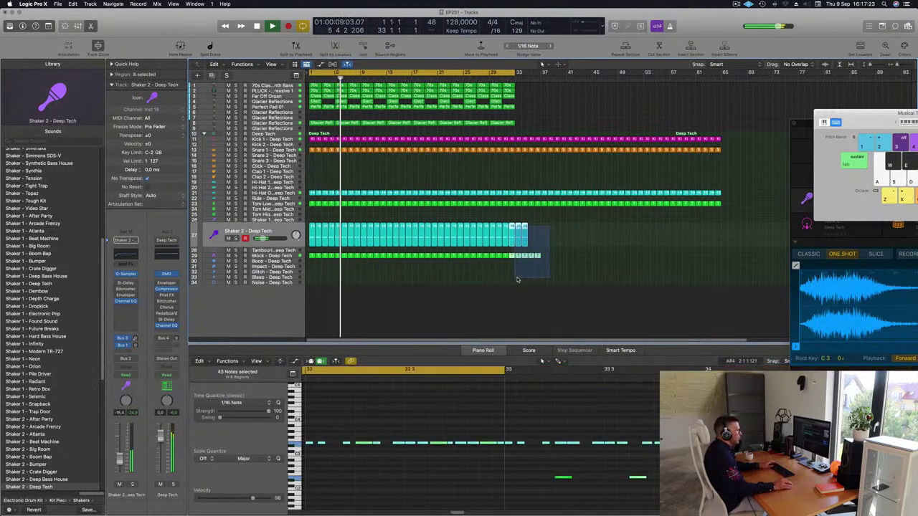
# Delete the Shaker 2 and Block regions beyond the 32-bar cycle and lower the Shaker 2 volume to -31.0 dB.
pyautogui.click(275, 230)
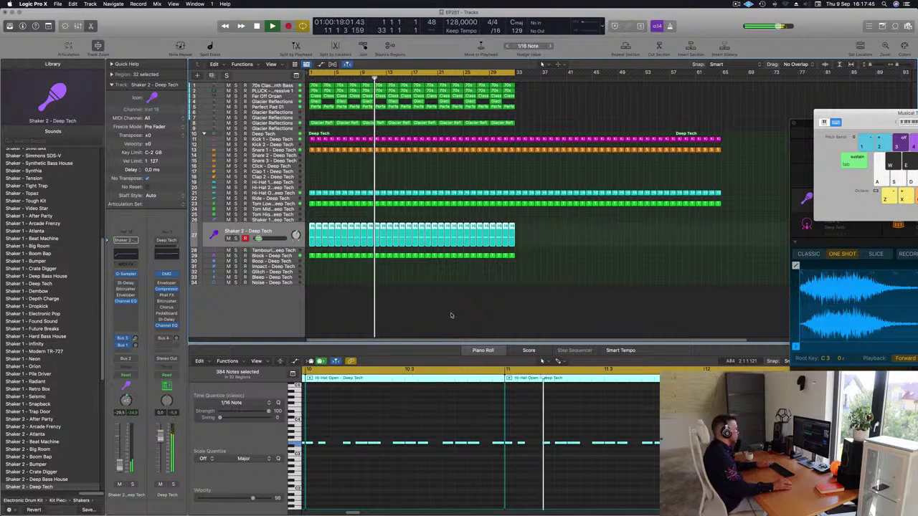
pyautogui.click(408, 306)
pyautogui.press('super+Left')
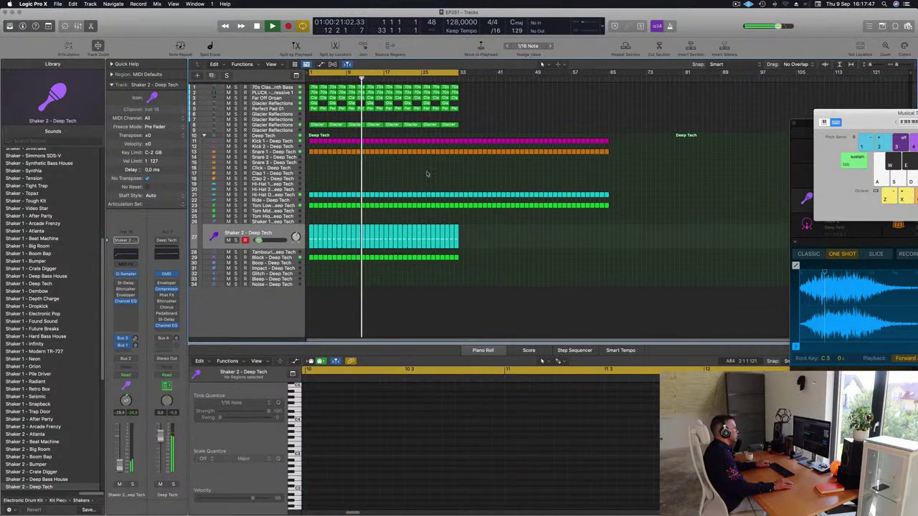
pyautogui.press('super+Right')
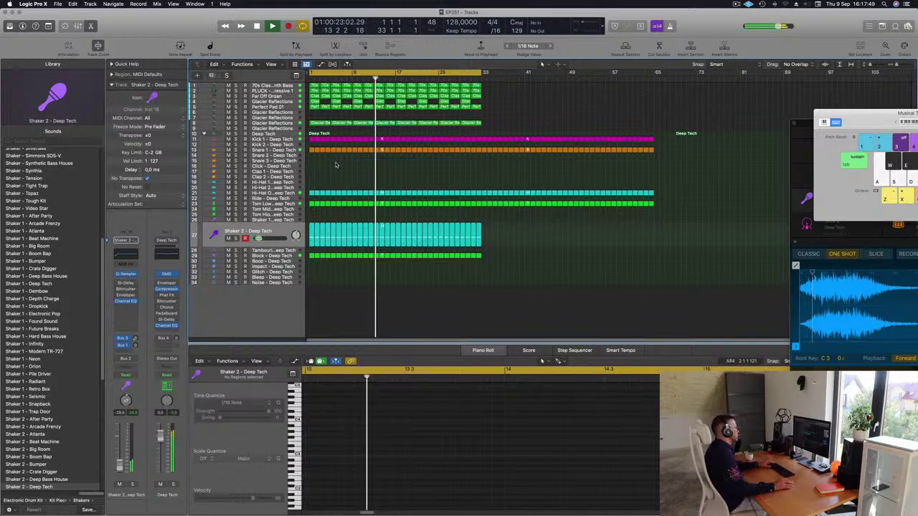
pyautogui.click(276, 234)
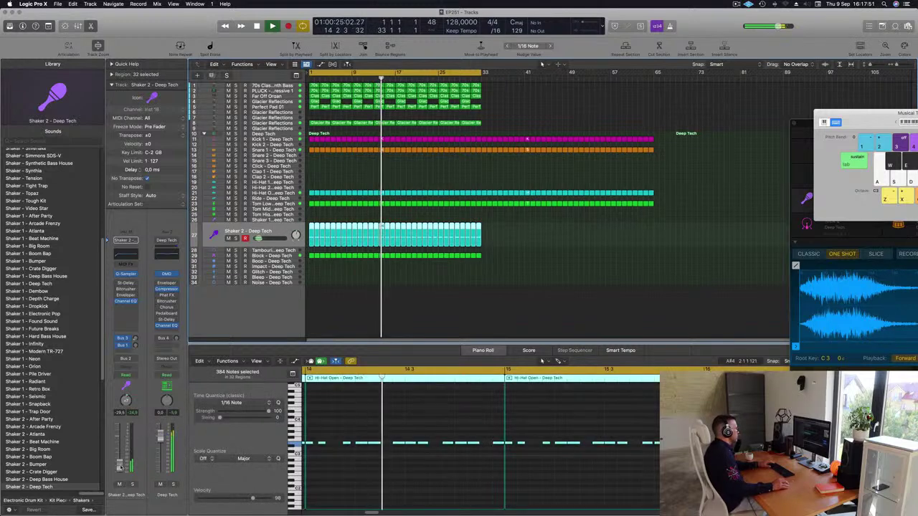
pyautogui.click(467, 316)
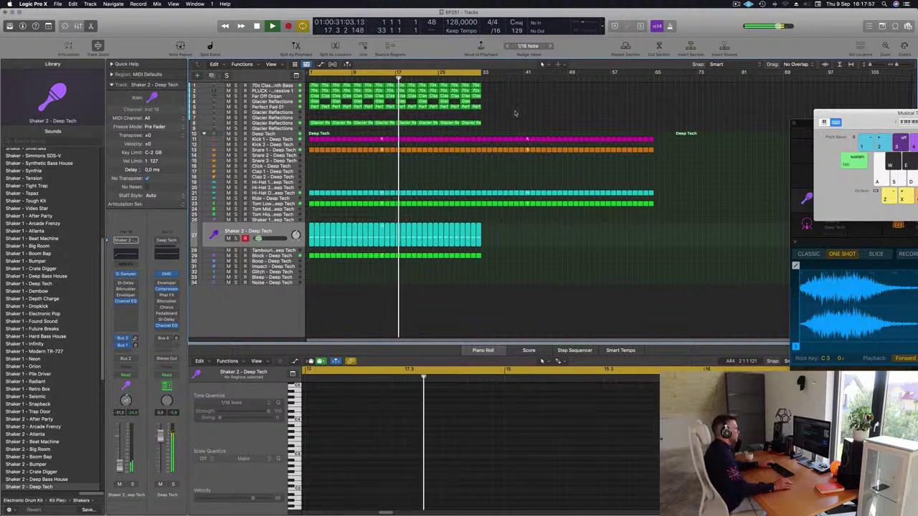
# Delete the kick, snare, open hi-hat and low tom regions that extend beyond the 32-bar cycle.
pyautogui.moveTo(481, 133); pyautogui.dragTo(672, 249)
pyautogui.press('Delete')
pyautogui.press('super+Right')
pyautogui.press('super+Right')
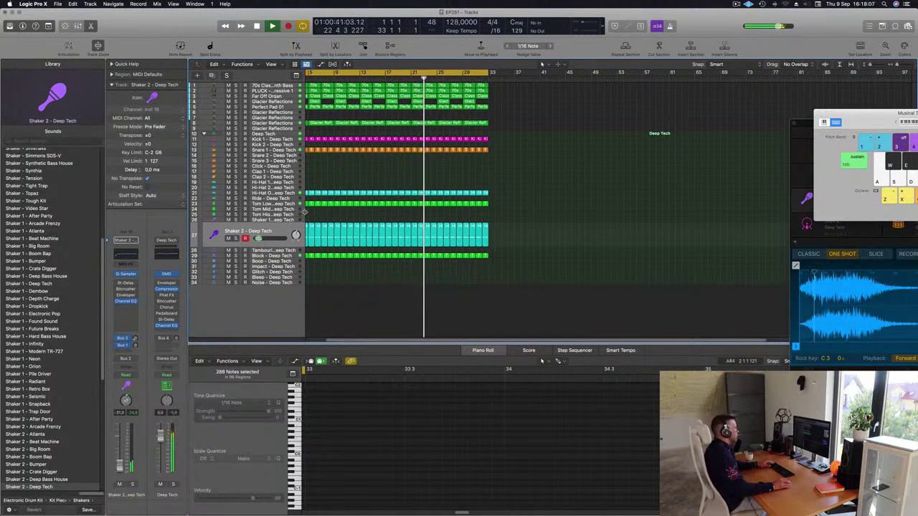
pyautogui.hscroll(-3, 307, 208)
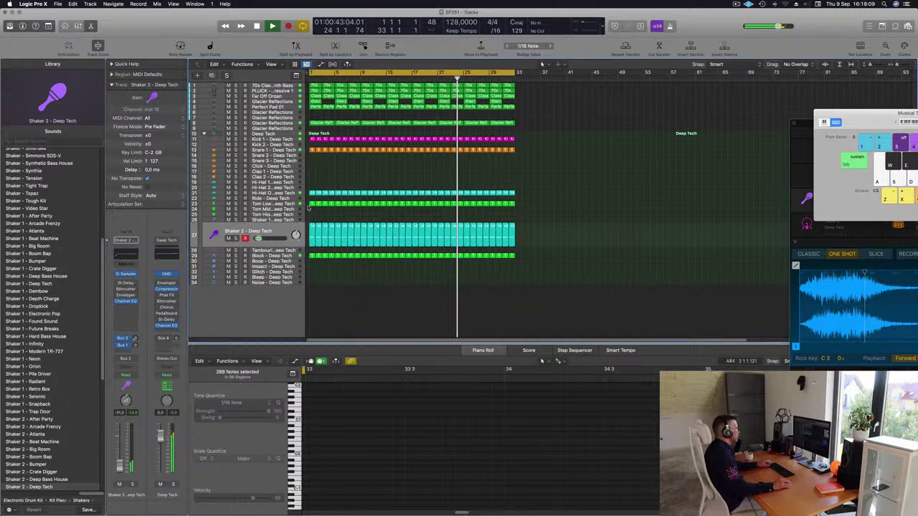
# Copy the first Tom Low region to the Tom High - Deep Tech track at bar 1.
pyautogui.click(311, 204)
pyautogui.moveTo(311, 204); pyautogui.dragTo(312, 214)
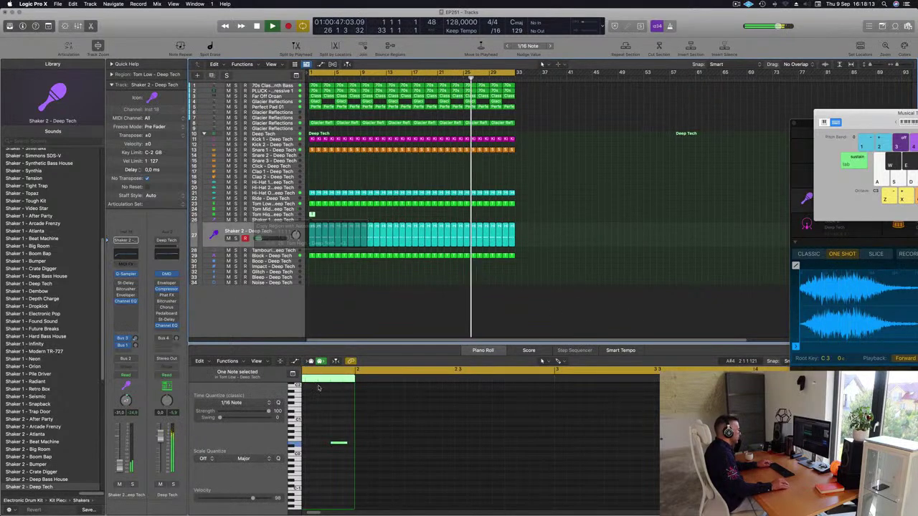
# Move the single note in the Tom High region down to E0 near the start of bar 1.
pyautogui.hotkey('alt', 'shift', 'Up')
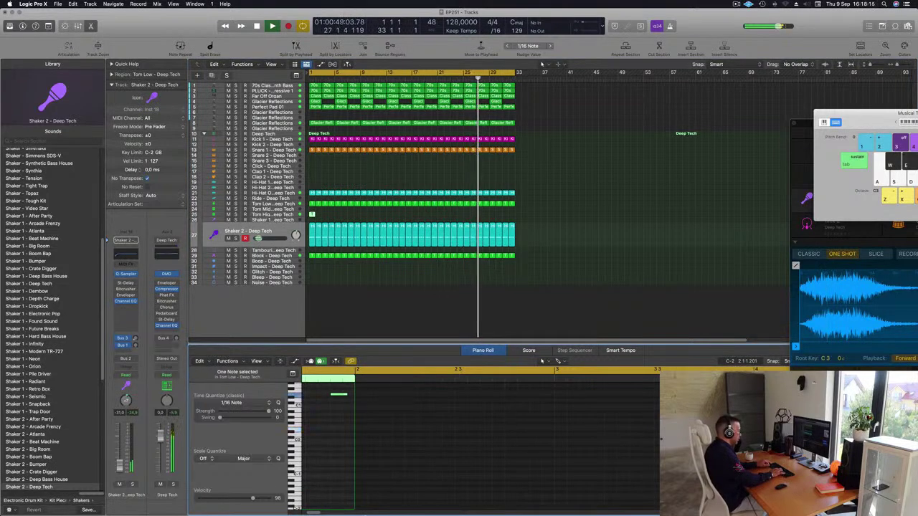
pyautogui.hotkey('alt', 'shift', 'Down')
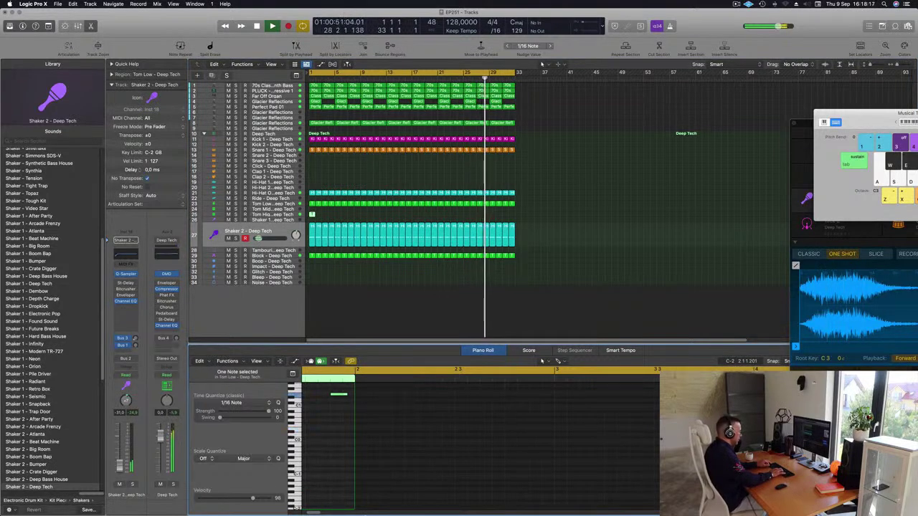
pyautogui.moveTo(348, 506)
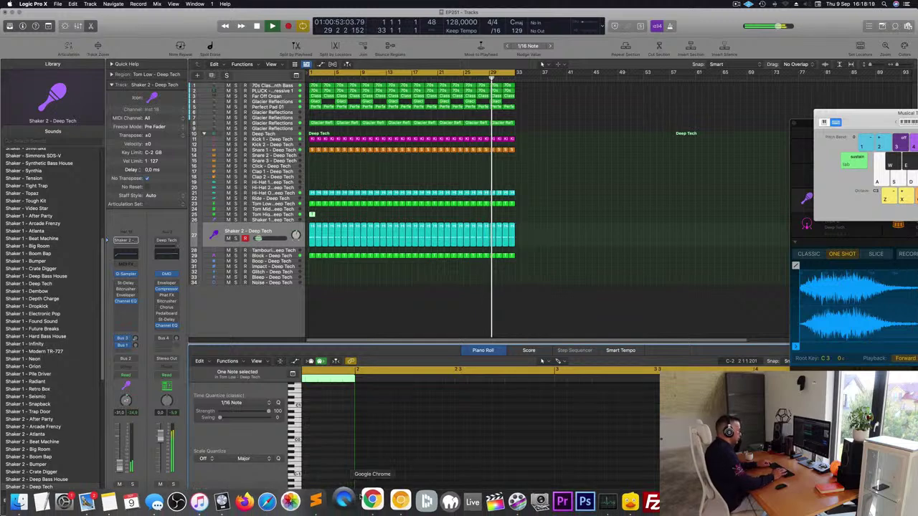
pyautogui.click(334, 429)
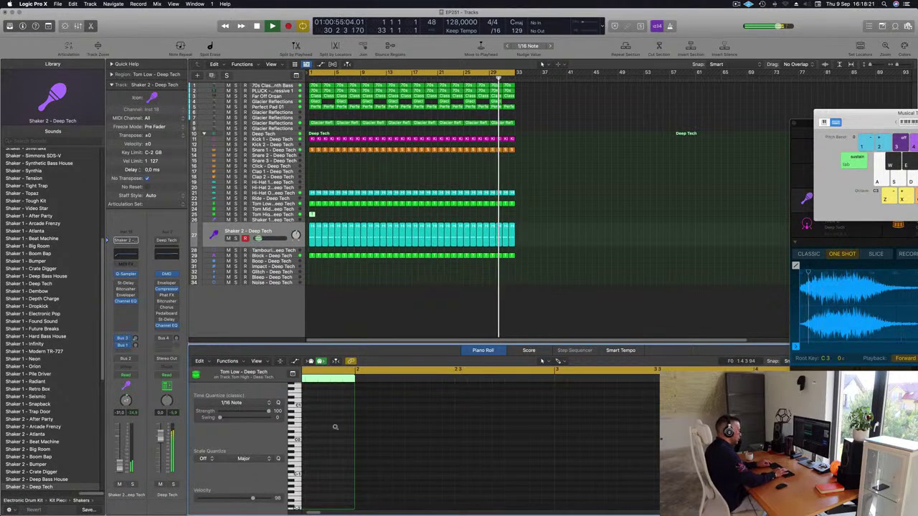
pyautogui.scroll(3, 323, 440)
pyautogui.click(339, 423)
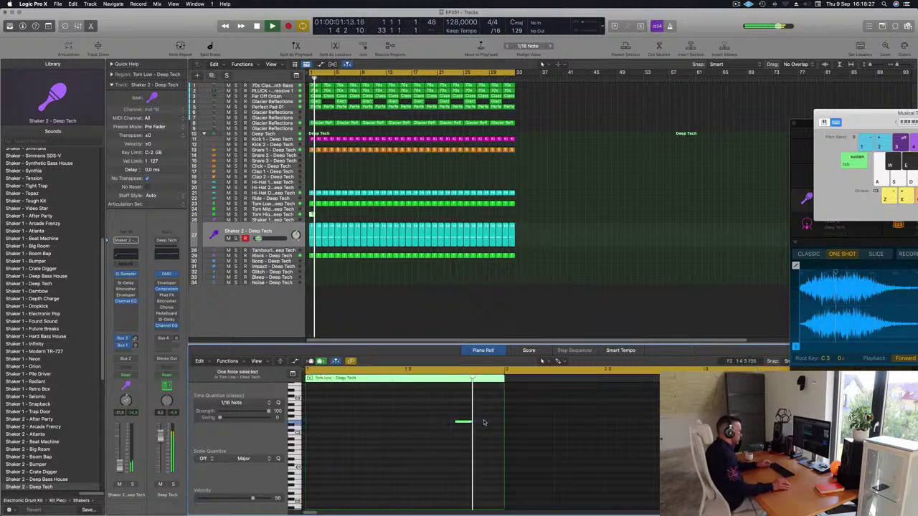
pyautogui.moveTo(463, 422); pyautogui.dragTo(464, 452)
pyautogui.press('Delete')
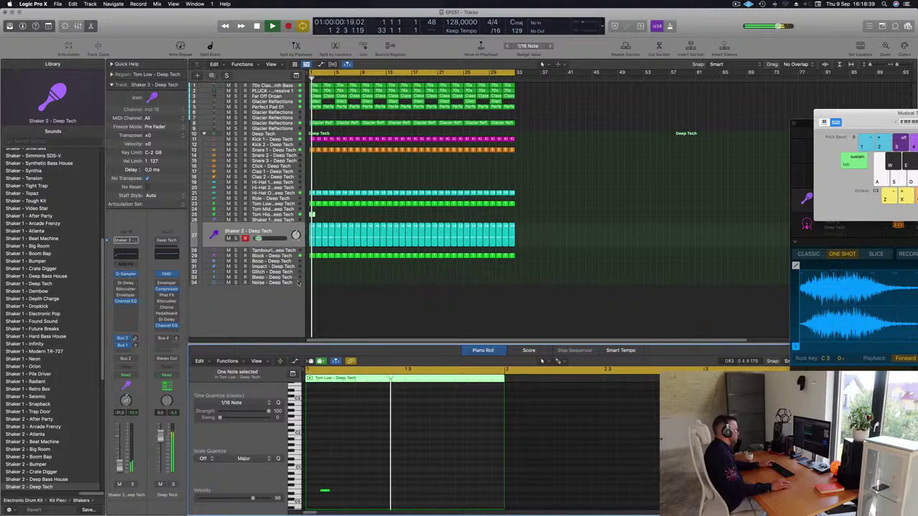
# Copy the region's E0 note to position 1 2 4 1 on the Tom High track and play it back.
pyautogui.click(289, 214)
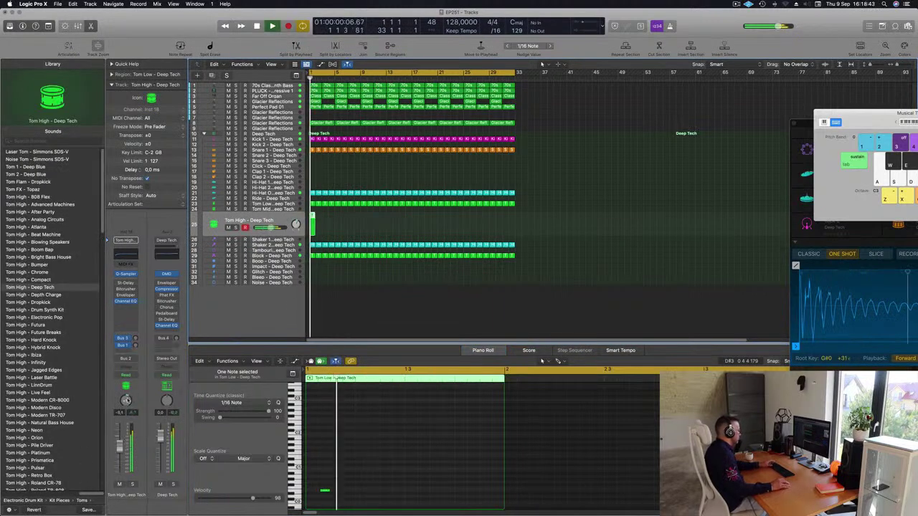
pyautogui.press('space')
pyautogui.hscroll(-1, 335, 482)
pyautogui.click(325, 492)
pyautogui.press('Return')
pyautogui.keyDown('alt'); pyautogui.moveTo(322, 490); pyautogui.dragTo(390, 491); pyautogui.keyUp('alt')
pyautogui.press('space')
pyautogui.press('space')
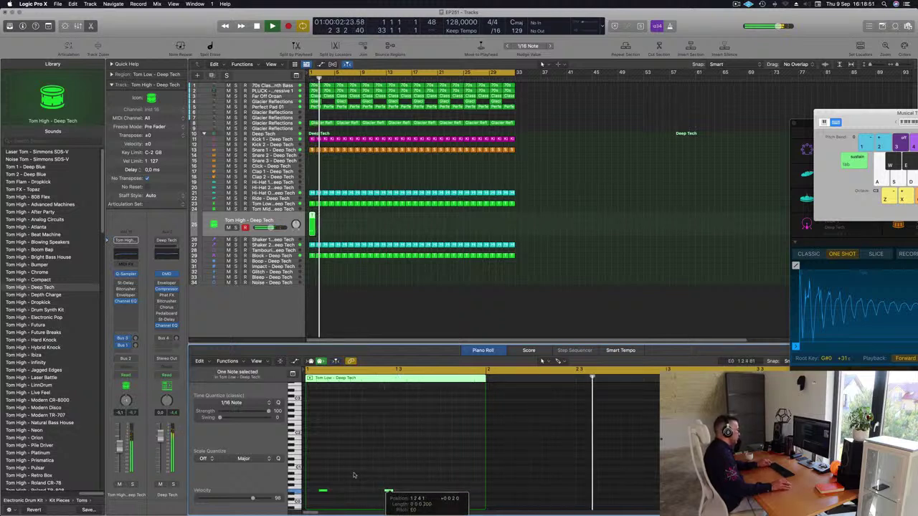
pyautogui.press('Return')
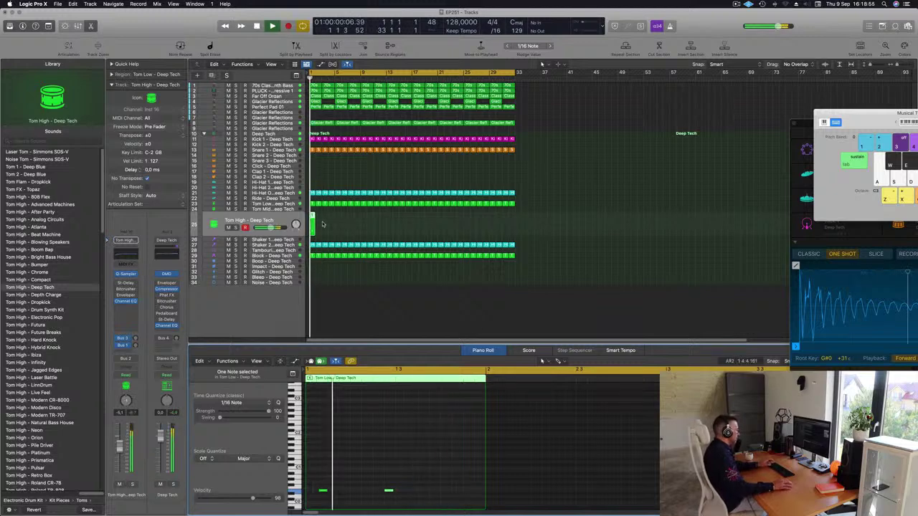
# Repeat the one-bar Tom High region along its track up to bar 33 and play from the start.
pyautogui.press('super+r')
pyautogui.press('super+r')
pyautogui.press('super+r')
pyautogui.press('super+r')
pyautogui.press('super+r')
pyautogui.press('super+r')
pyautogui.press('super+r')
pyautogui.press('super+r')
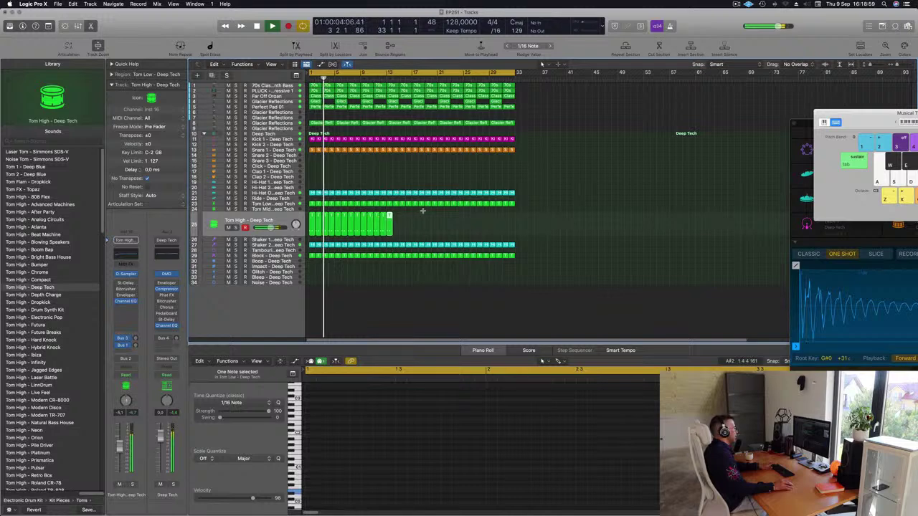
pyautogui.moveTo(424, 221)
pyautogui.mouseDown()
pyautogui.moveTo(301, 225)
pyautogui.moveTo(408, 219)
pyautogui.mouseUp()
pyautogui.moveTo(513, 221)
pyautogui.mouseDown()
pyautogui.moveTo(491, 216)
pyautogui.moveTo(506, 218)
pyautogui.mouseUp()
pyautogui.press('Return')
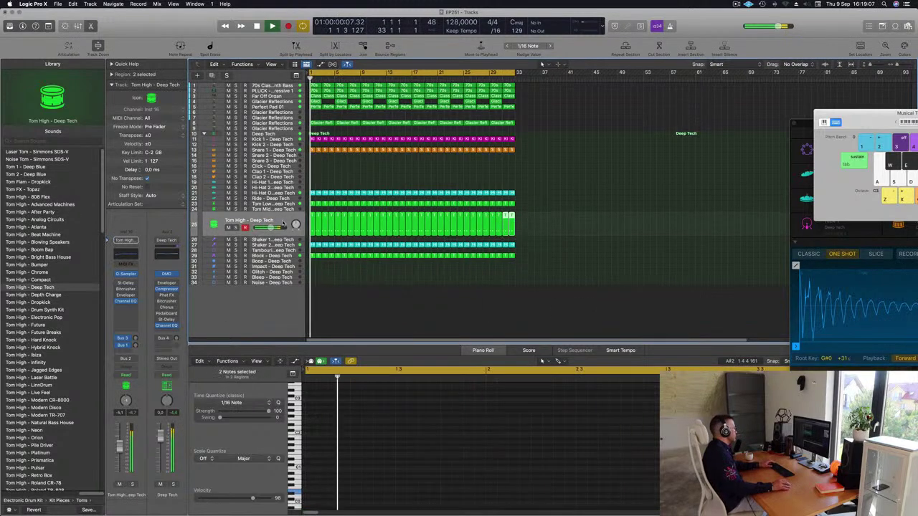
# Enable Stereo Delay on the Tom High channel with the Dual 1/8 Note preset and lower the channel volume to about -14 dB.
pyautogui.click(283, 223)
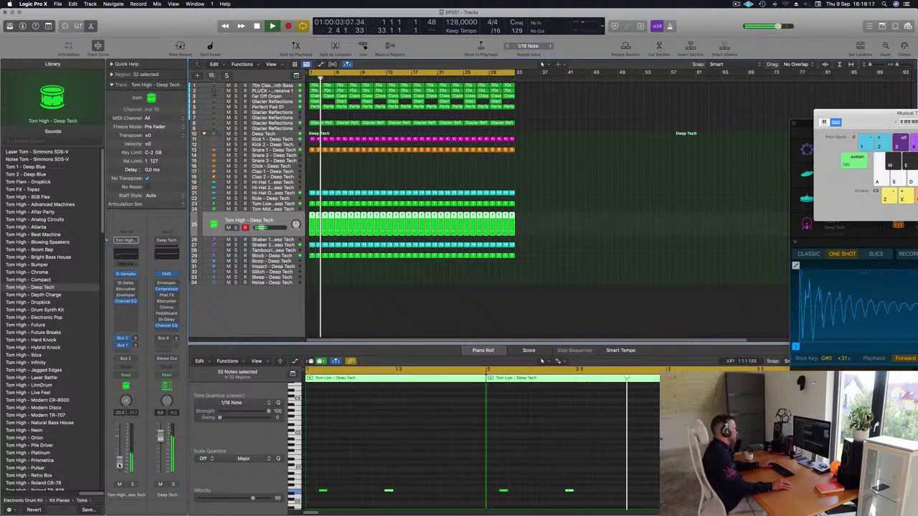
pyautogui.click(126, 285)
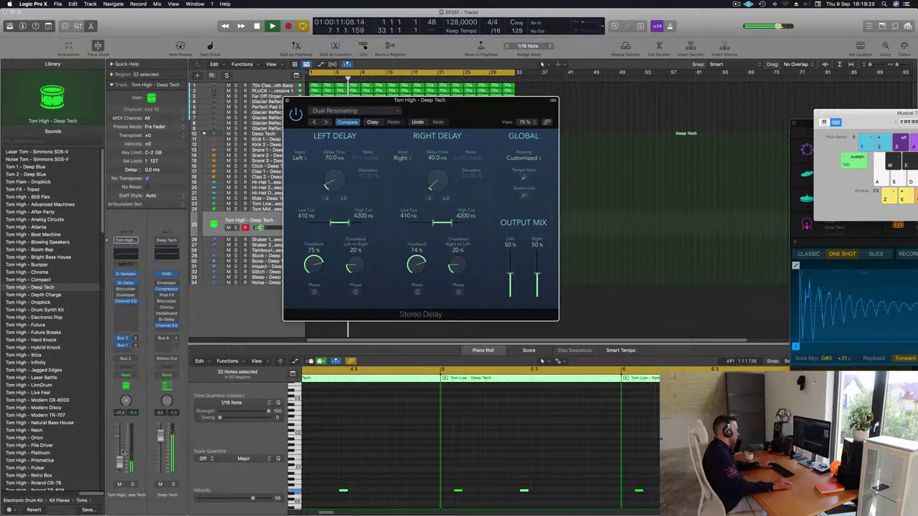
pyautogui.click(553, 100)
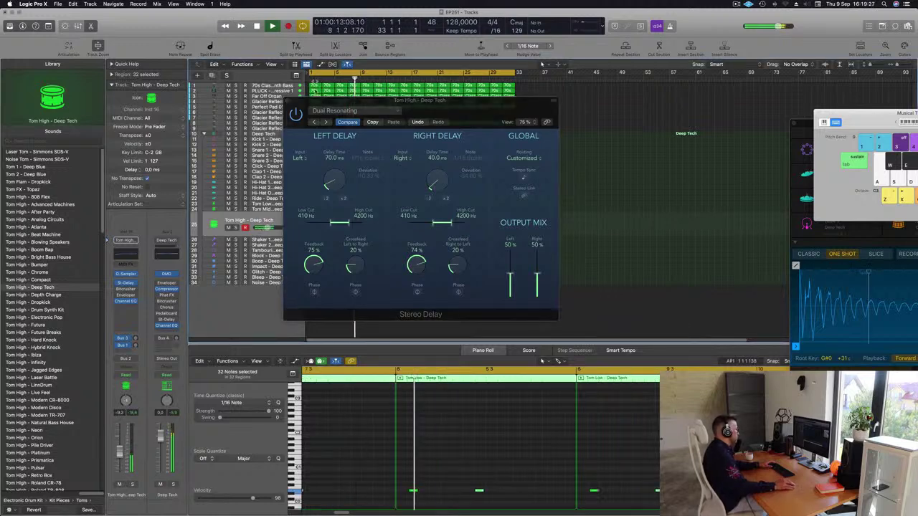
pyautogui.click(314, 123)
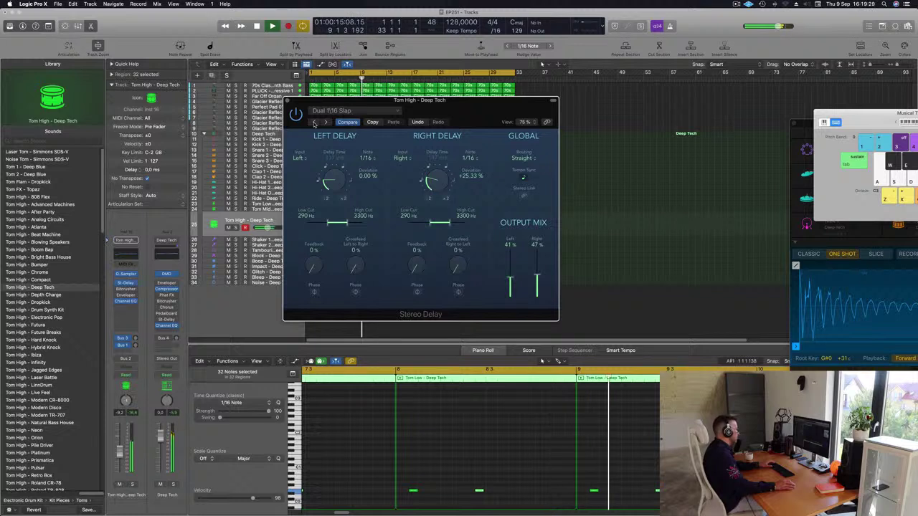
pyautogui.click(314, 123)
pyautogui.click(314, 122)
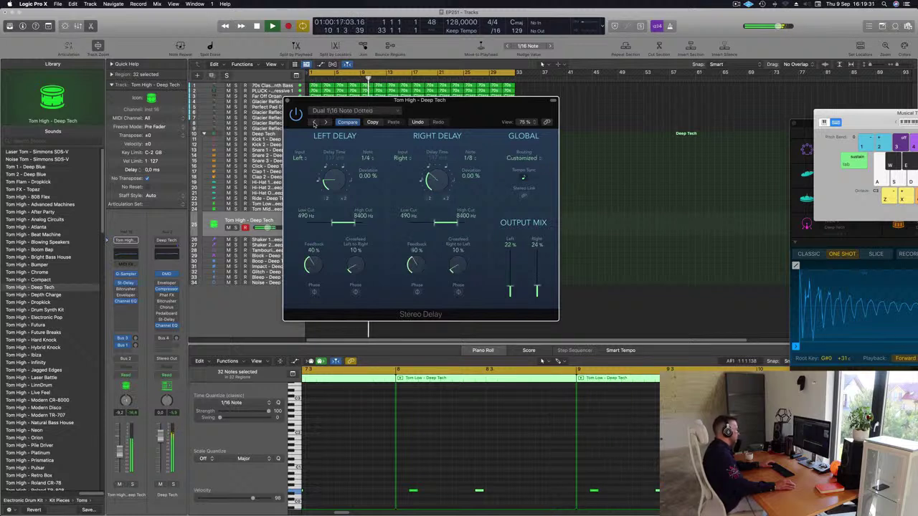
pyautogui.click(314, 123)
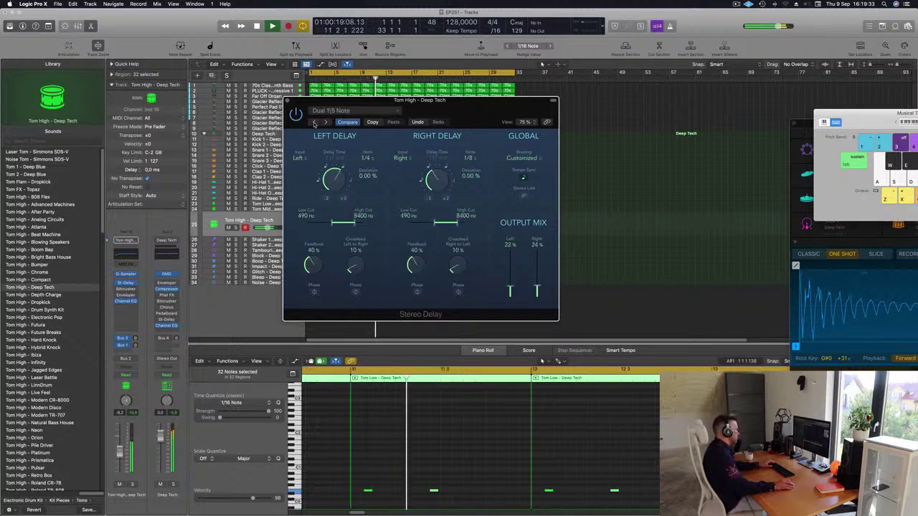
pyautogui.moveTo(119, 455); pyautogui.dragTo(120, 452)
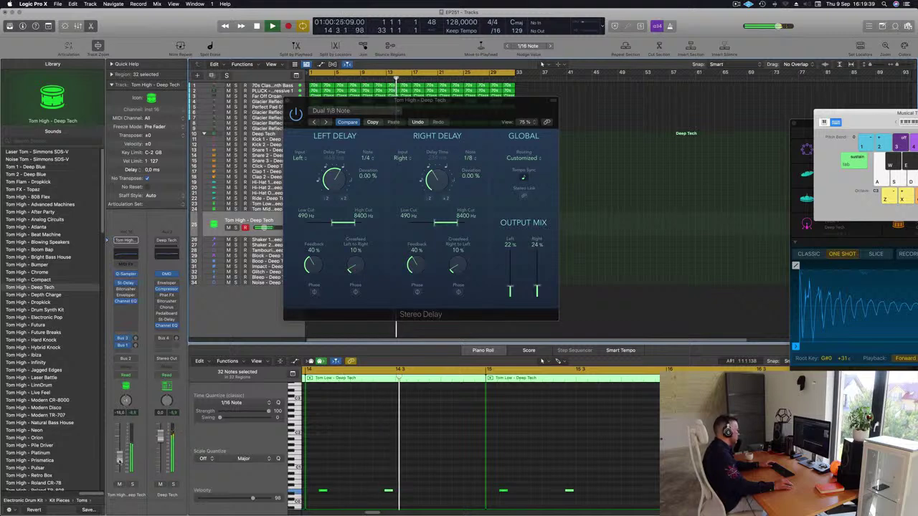
pyautogui.click(291, 101)
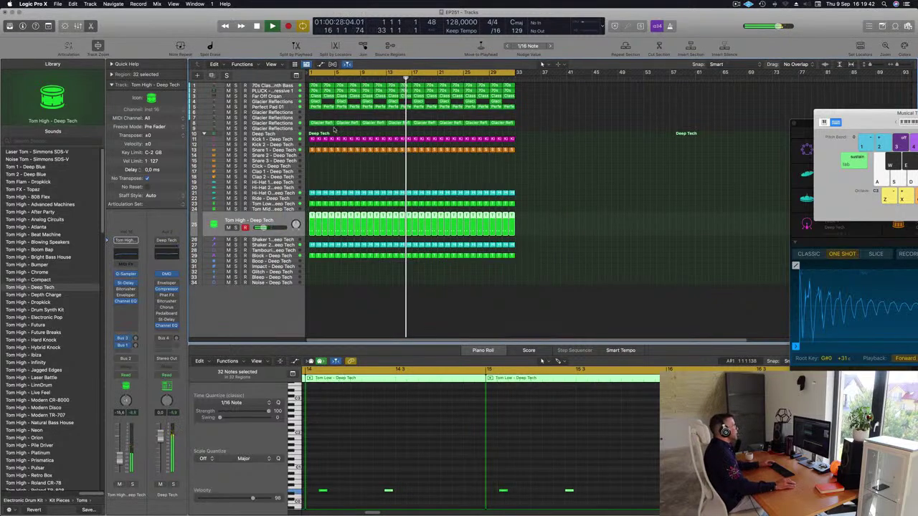
# Lower the Alchemy cutoff on the Perfect Pad 01 track to about 31% while the track is soloed.
pyautogui.click(274, 107)
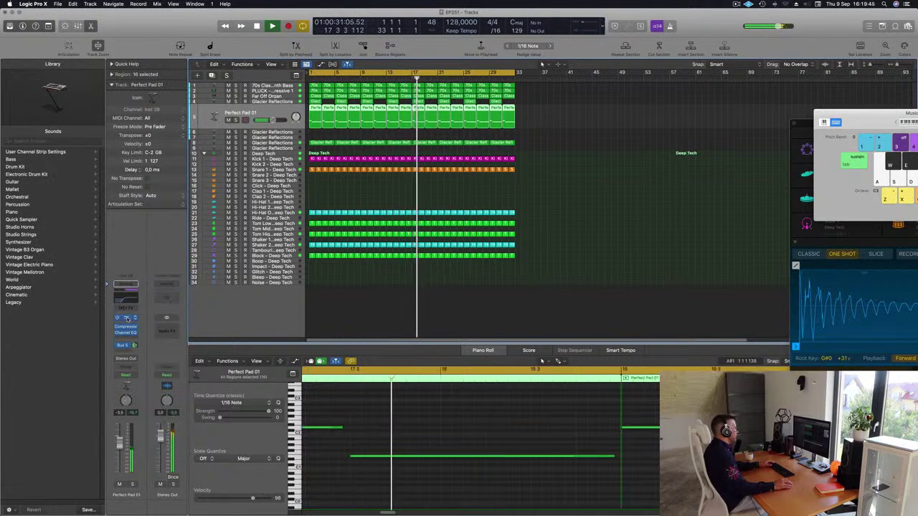
pyautogui.click(126, 318)
pyautogui.moveTo(377, 418); pyautogui.dragTo(378, 420)
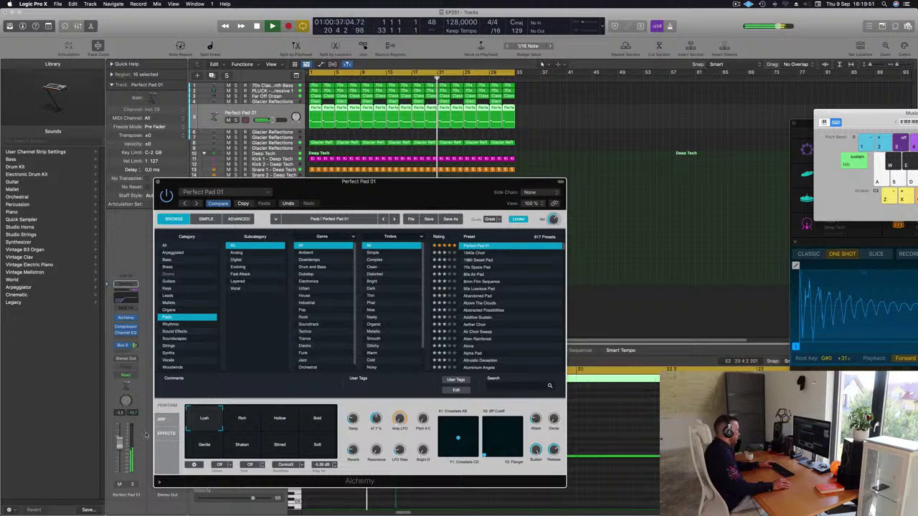
pyautogui.press('Return')
pyautogui.click(132, 485)
pyautogui.moveTo(377, 419)
pyautogui.mouseDown()
pyautogui.moveTo(380, 406)
pyautogui.moveTo(380, 436)
pyautogui.mouseUp()
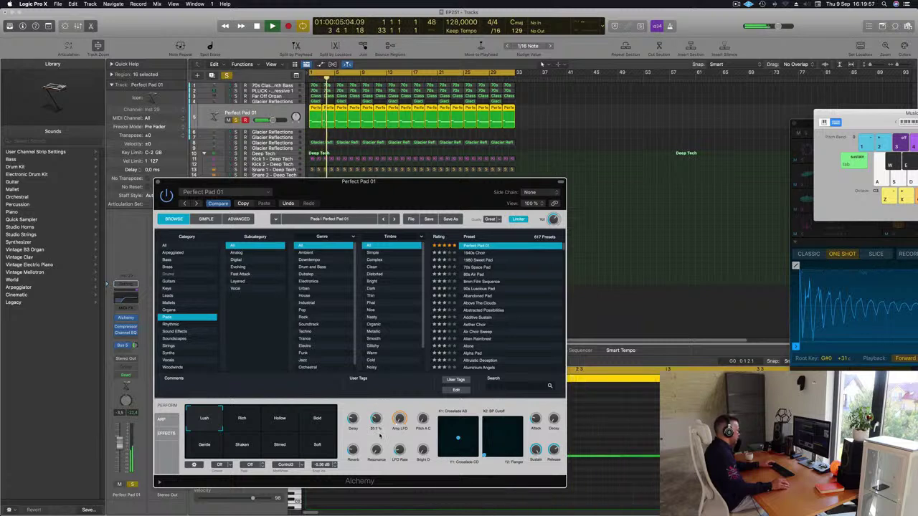
pyautogui.click(132, 485)
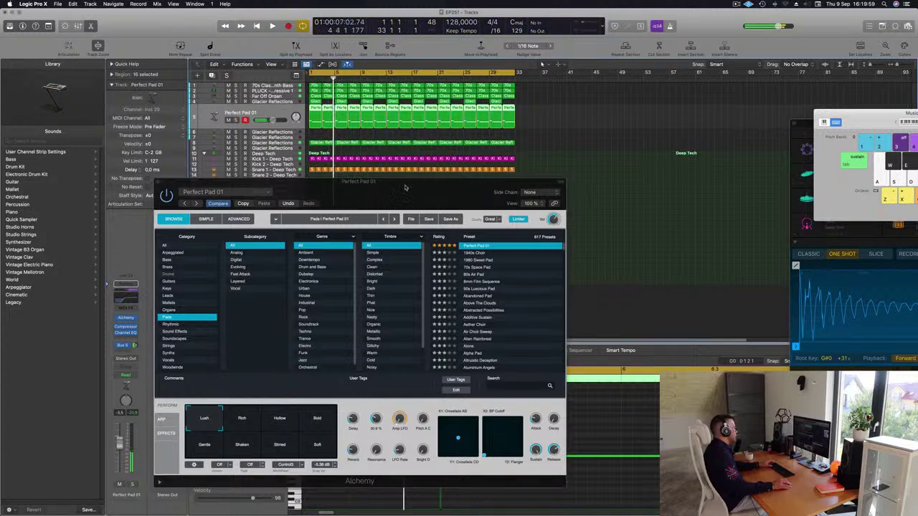
# Create a new track with duplicate settings of Perfect Pad 01 and move its Alchemy window clear of the track list.
pyautogui.moveTo(148, 180); pyautogui.dragTo(130, 227)
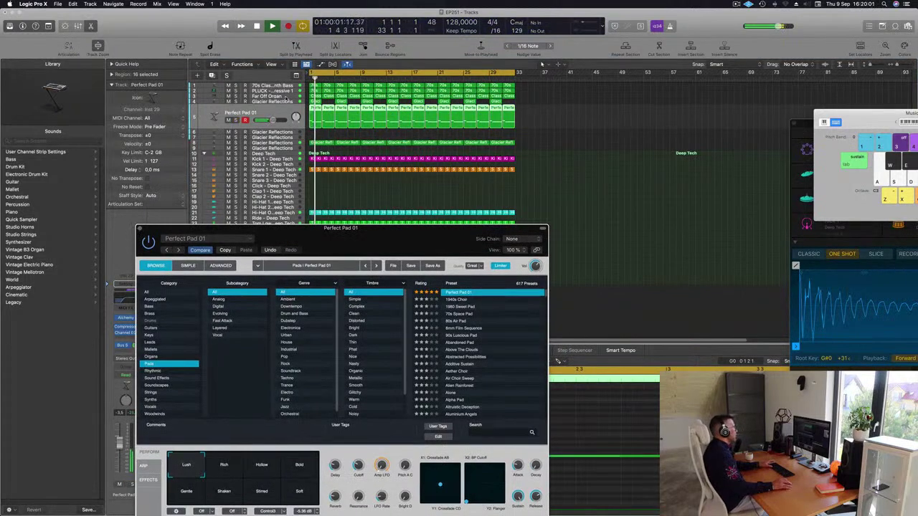
pyautogui.press('space')
pyautogui.click(257, 106)
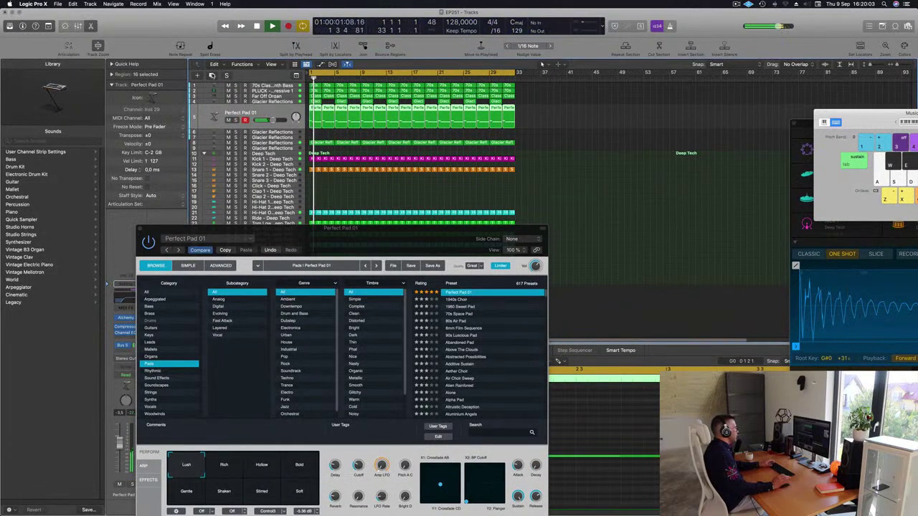
pyautogui.press('super+d')
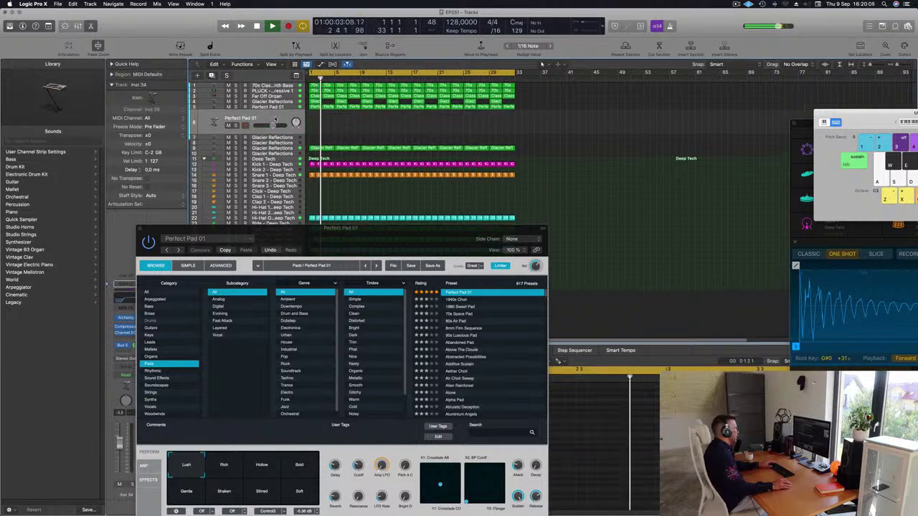
pyautogui.moveTo(284, 231); pyautogui.dragTo(473, 179)
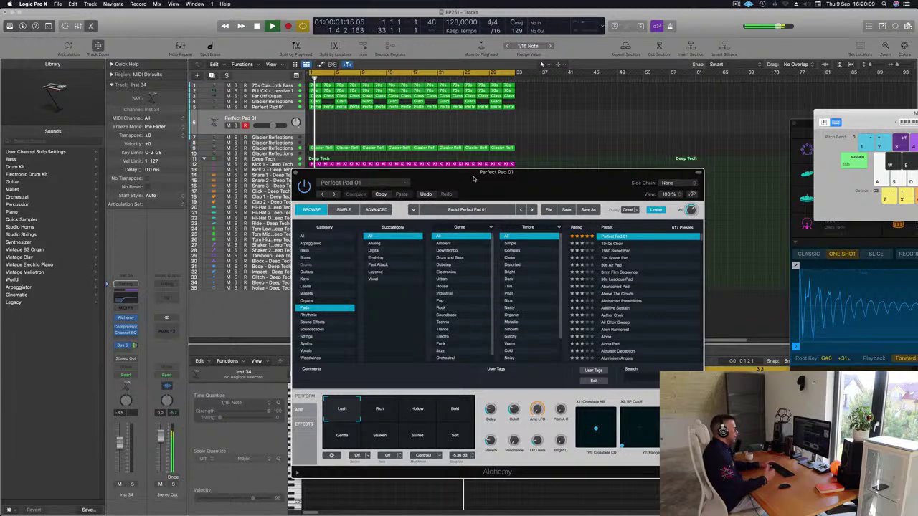
pyautogui.moveTo(473, 178)
pyautogui.mouseDown()
pyautogui.moveTo(403, 181)
pyautogui.moveTo(482, 160)
pyautogui.moveTo(461, 166)
pyautogui.mouseUp()
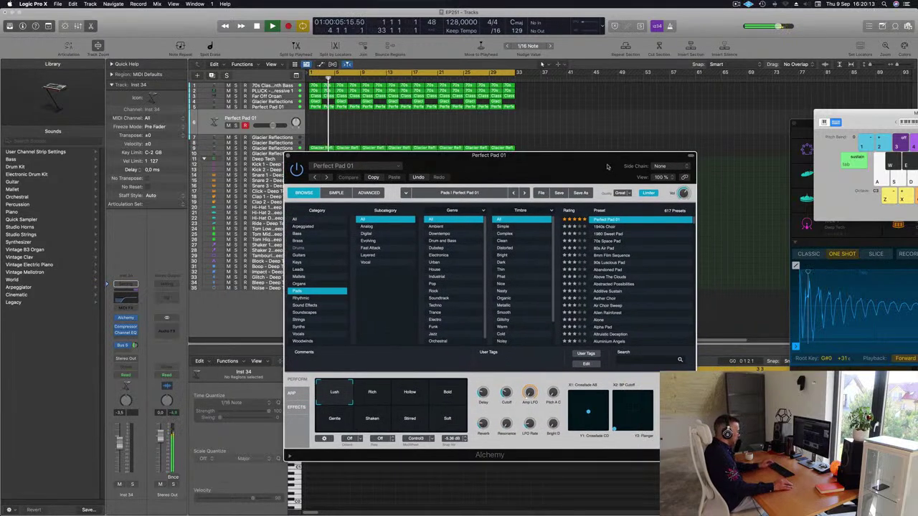
# Bring the Musical Typing keyboard fully into view beside the Alchemy window and play test notes on the duplicated pad.
pyautogui.press('super+k')
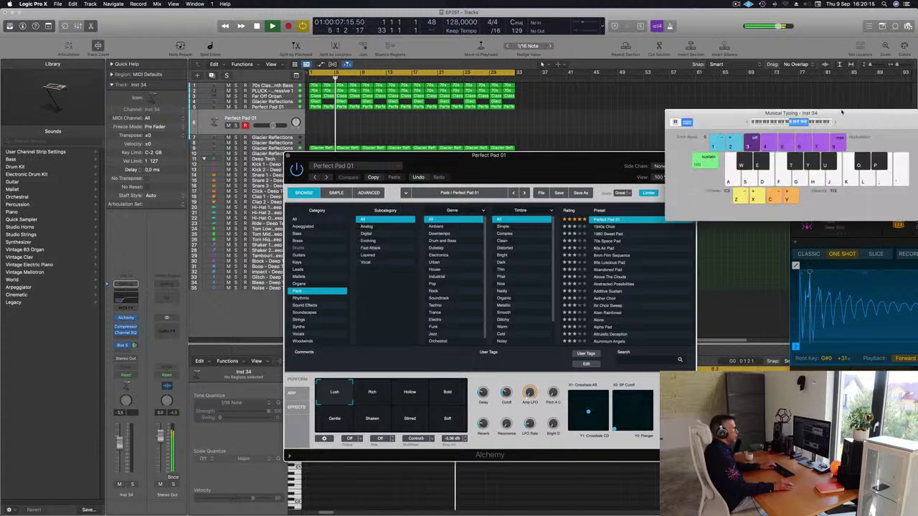
pyautogui.moveTo(840, 113); pyautogui.dragTo(698, 108)
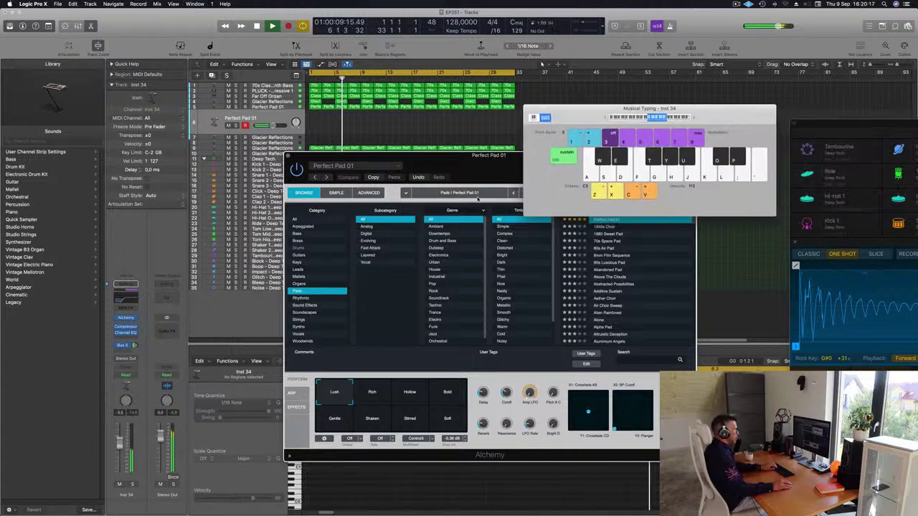
pyautogui.moveTo(444, 163); pyautogui.dragTo(327, 191)
pyautogui.press('h')
pyautogui.press('g')
# Raise the duplicated pad's Alchemy cutoff and switch its performance snapshot to Bold.
pyautogui.moveTo(393, 421); pyautogui.dragTo(395, 406)
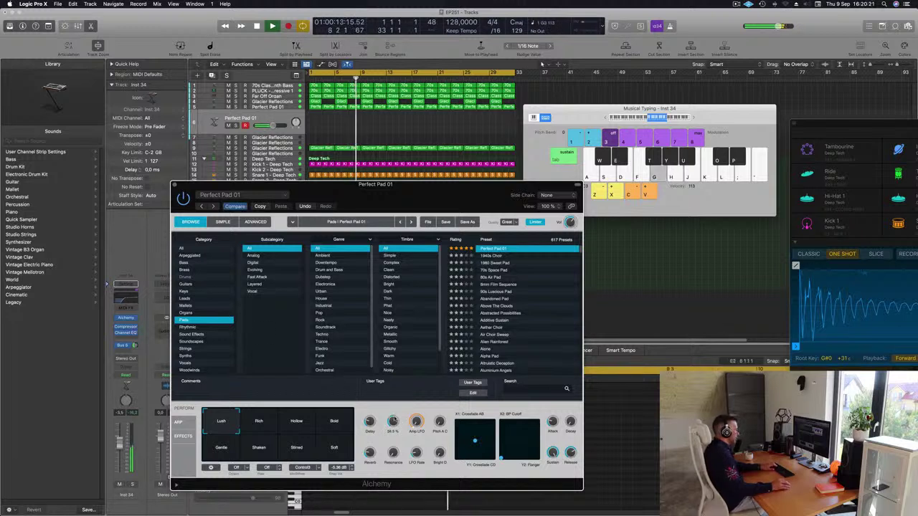
pyautogui.click(334, 423)
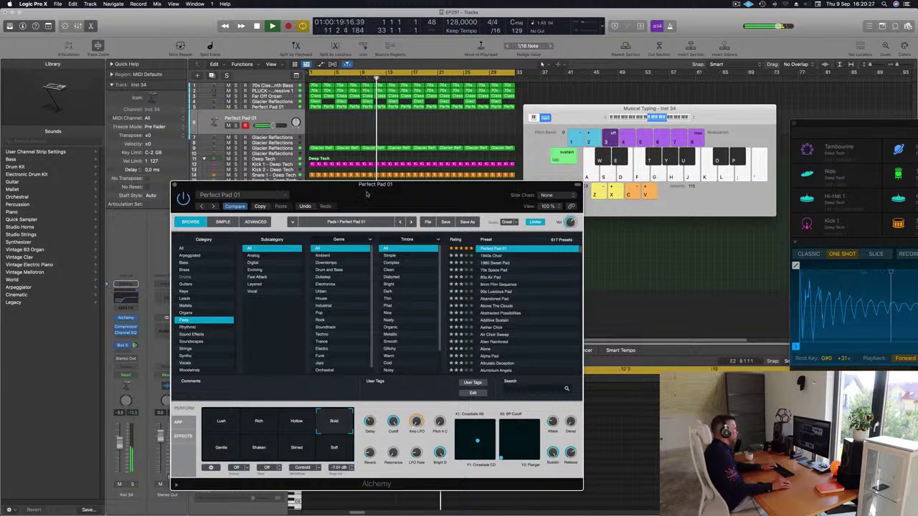
pyautogui.moveTo(368, 193); pyautogui.dragTo(393, 214)
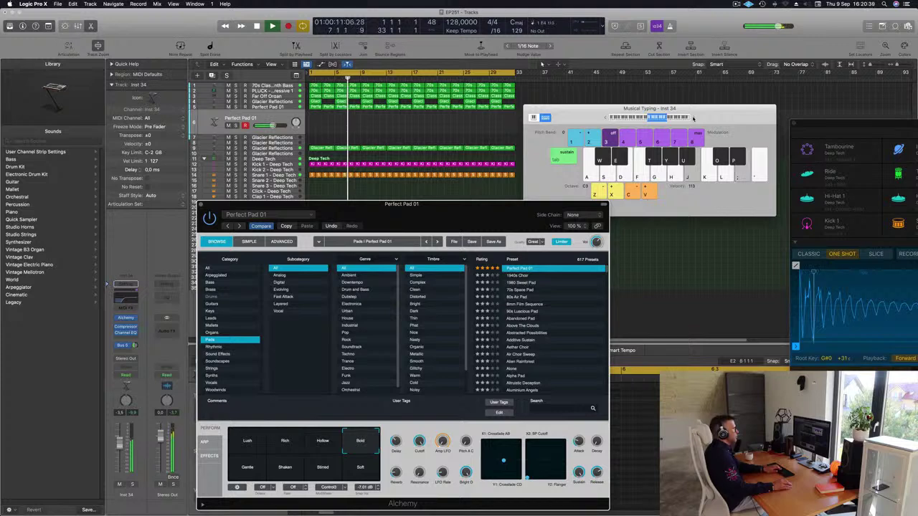
# Raise the Musical Typing octave to C4 and try out a short melody on the duplicated pad.
pyautogui.click(694, 118)
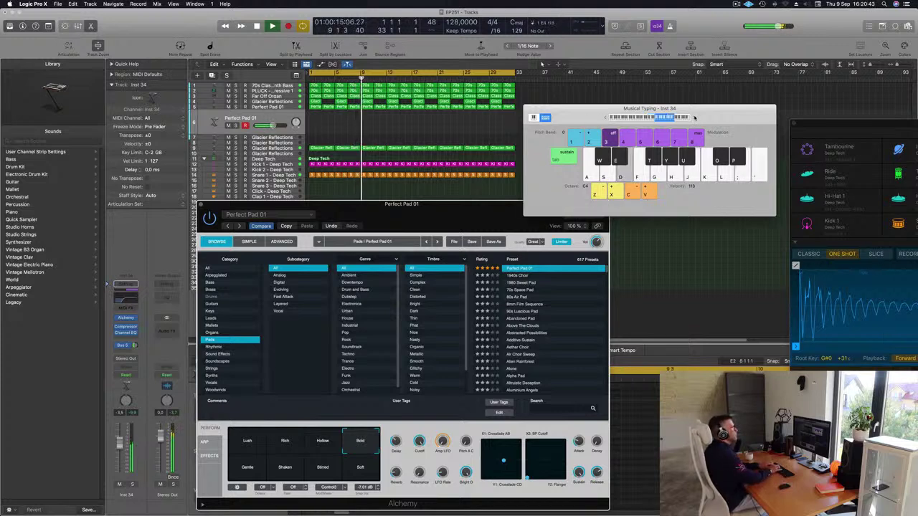
pyautogui.press('d')
pyautogui.press('k')
pyautogui.press('l')
pyautogui.press('l')
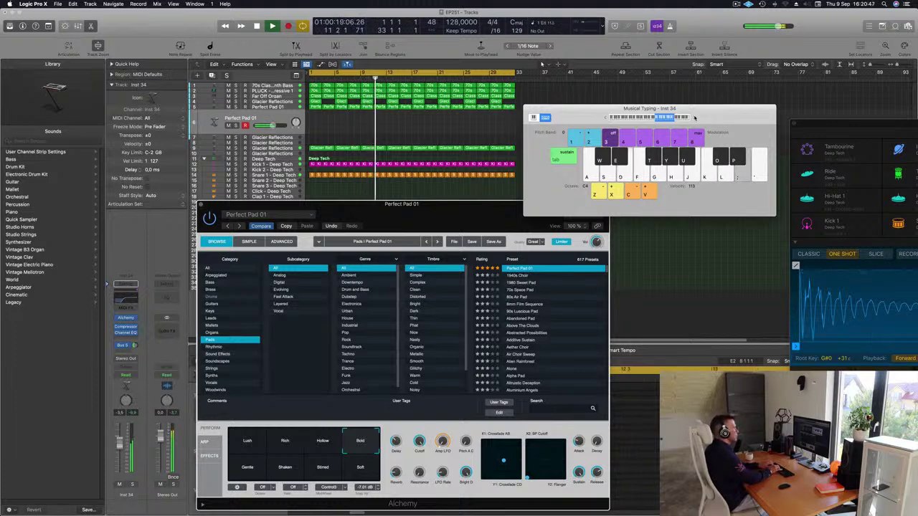
# Play repeated test notes on the duplicated pad and compare the Lush and Bold snapshots in Alchemy.
pyautogui.press('d')
pyautogui.press('d')
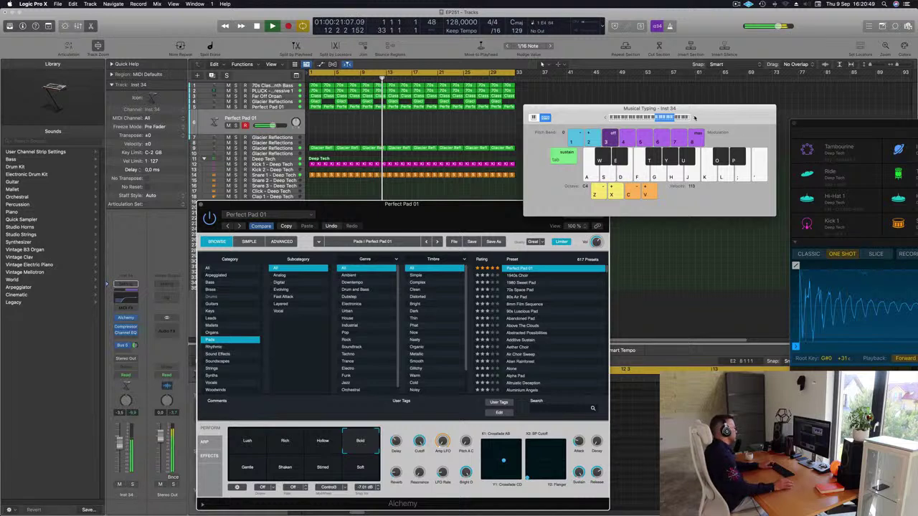
pyautogui.press('d')
pyautogui.press('d')
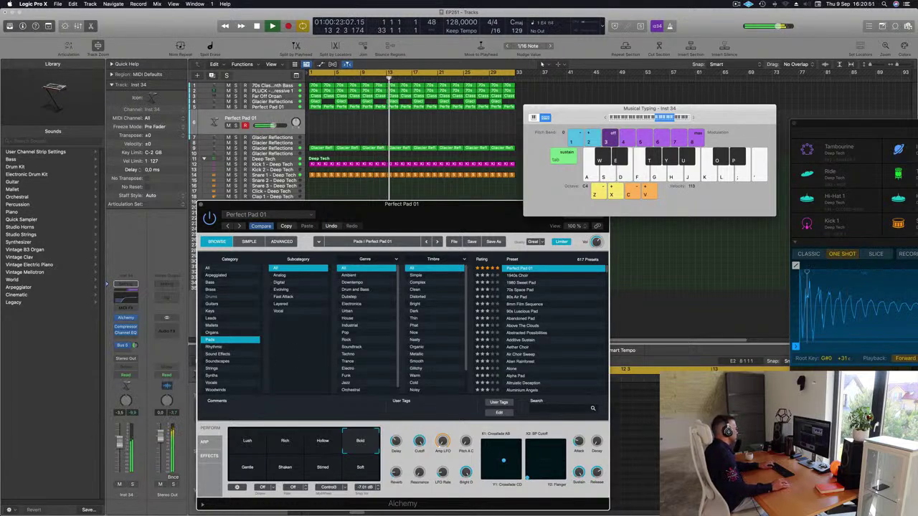
pyautogui.press('d')
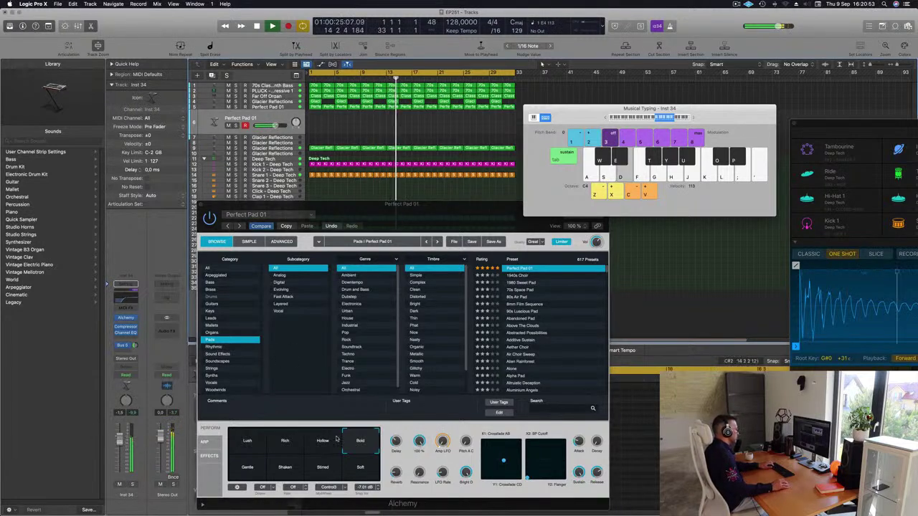
pyautogui.click(261, 439)
pyautogui.click(359, 441)
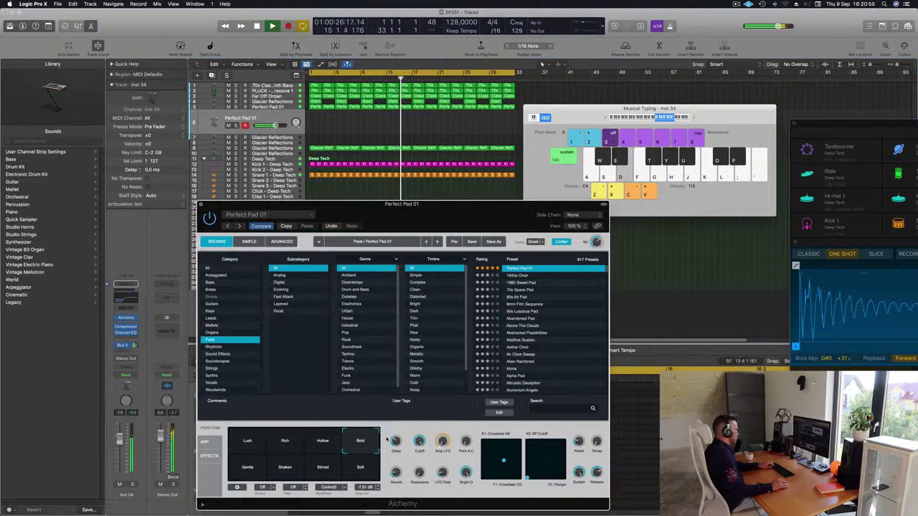
# Solo the duplicated pad track for a test note and close both open Alchemy windows.
pyautogui.click(132, 486)
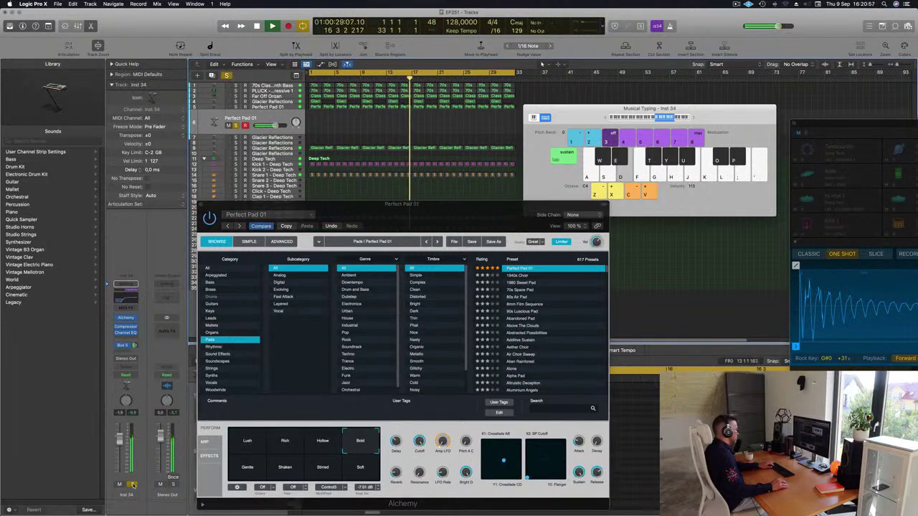
pyautogui.press('d')
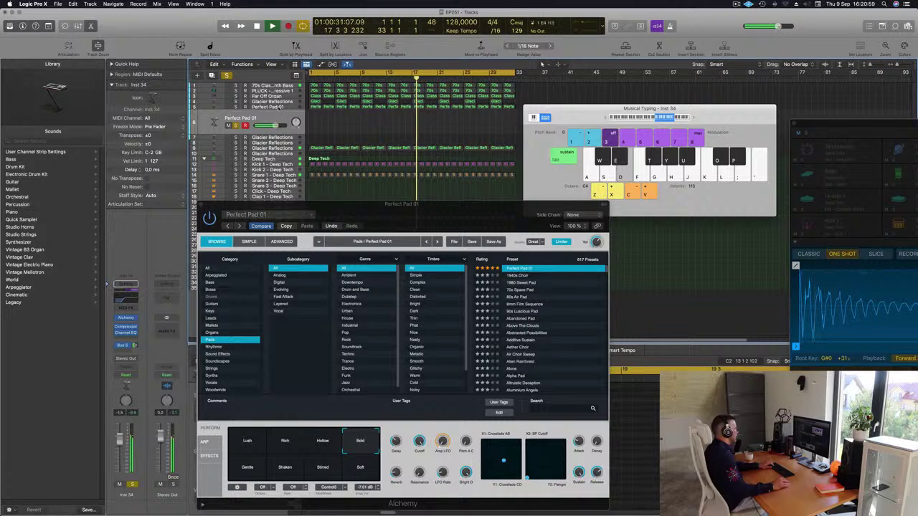
pyautogui.click(125, 319)
pyautogui.moveTo(328, 100); pyautogui.dragTo(606, 109)
pyautogui.click(567, 108)
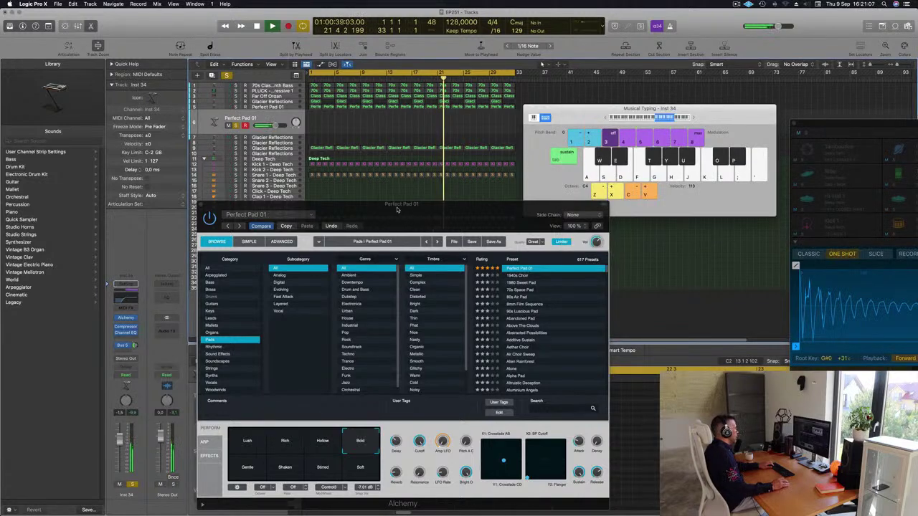
pyautogui.moveTo(403, 205); pyautogui.dragTo(354, 201)
pyautogui.click(152, 205)
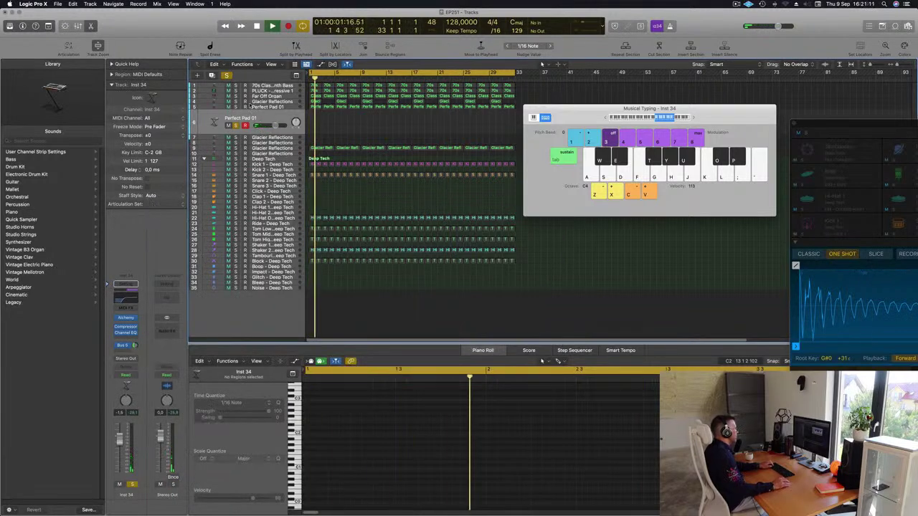
# Clear the pad solo and set the duplicated pad's own Alchemy snapshot to Bold after trying Hollow.
pyautogui.click(236, 106)
pyautogui.click(236, 107)
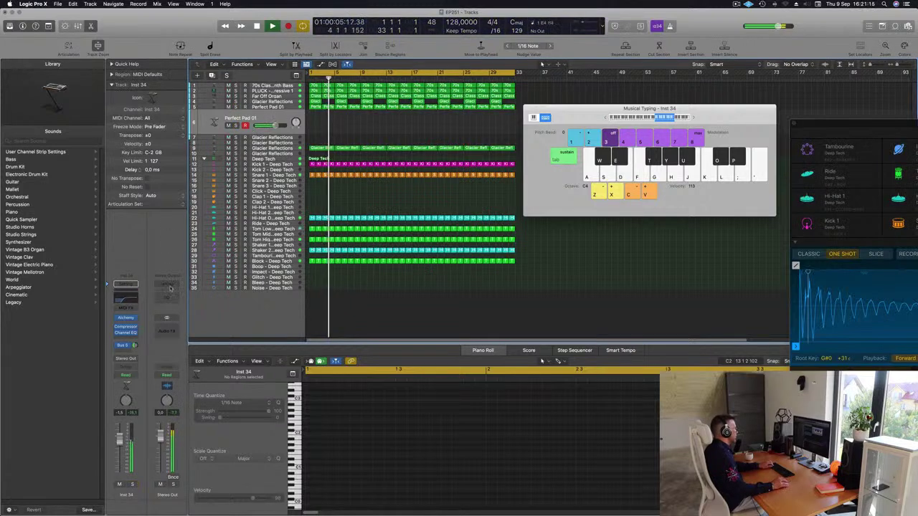
pyautogui.click(126, 317)
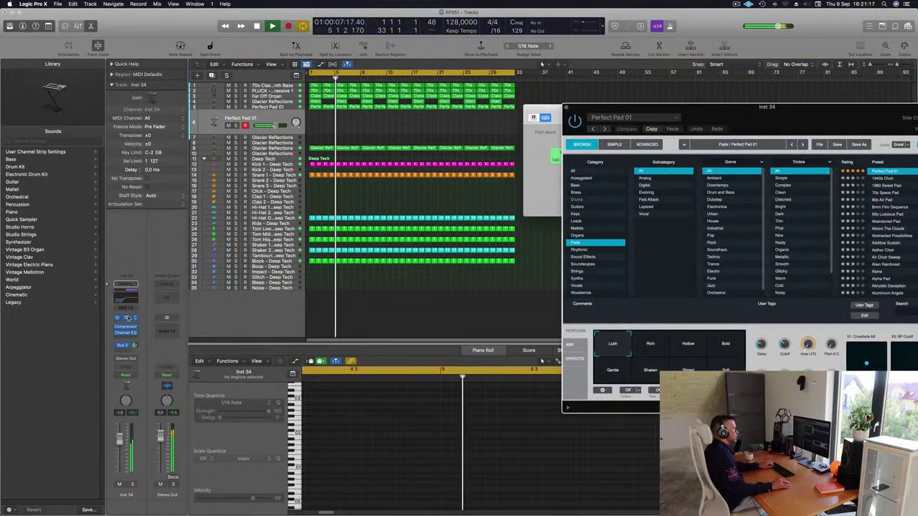
pyautogui.moveTo(692, 107); pyautogui.dragTo(456, 108)
pyautogui.click(483, 347)
pyautogui.click(455, 345)
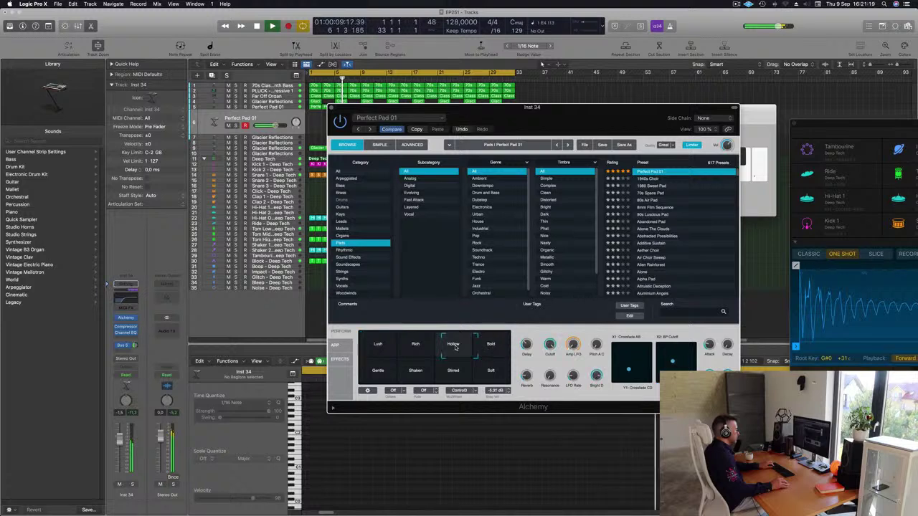
pyautogui.click(491, 345)
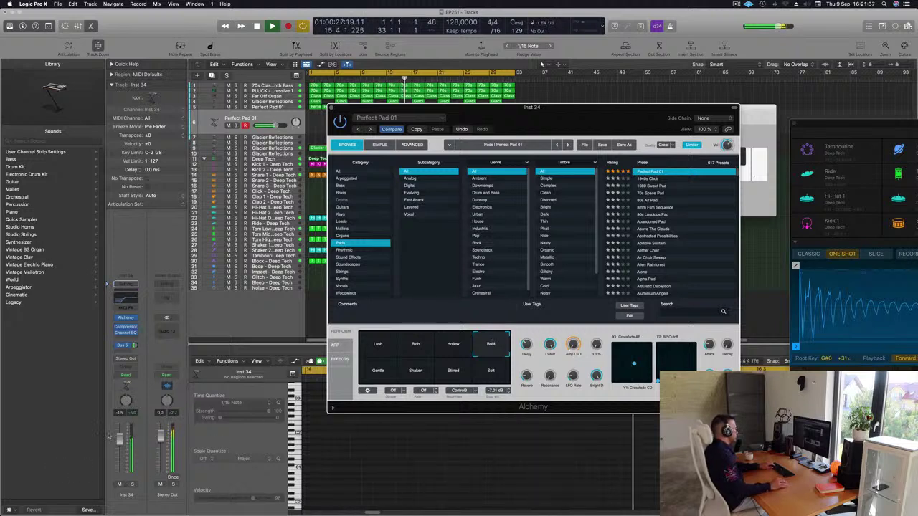
# Lower the duplicated pad's volume and add a Bus 6 send to its channel strip.
pyautogui.click(135, 345)
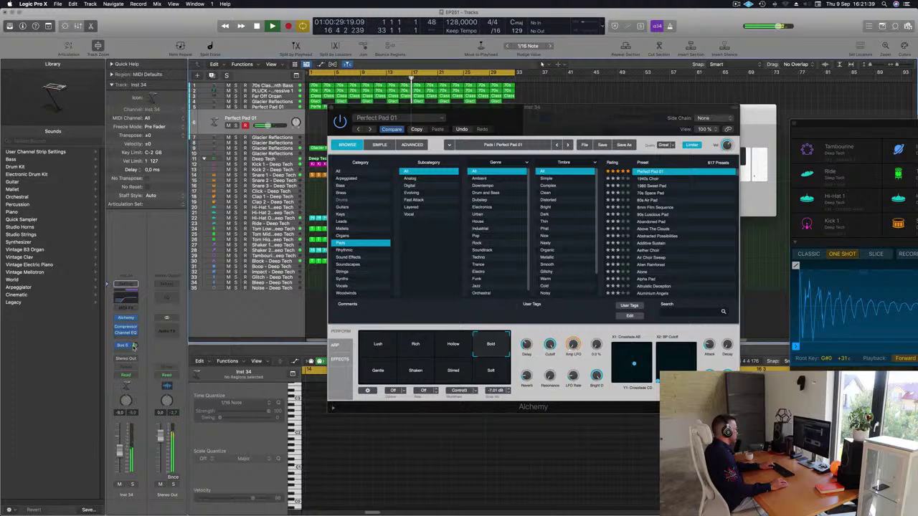
pyautogui.click(125, 345)
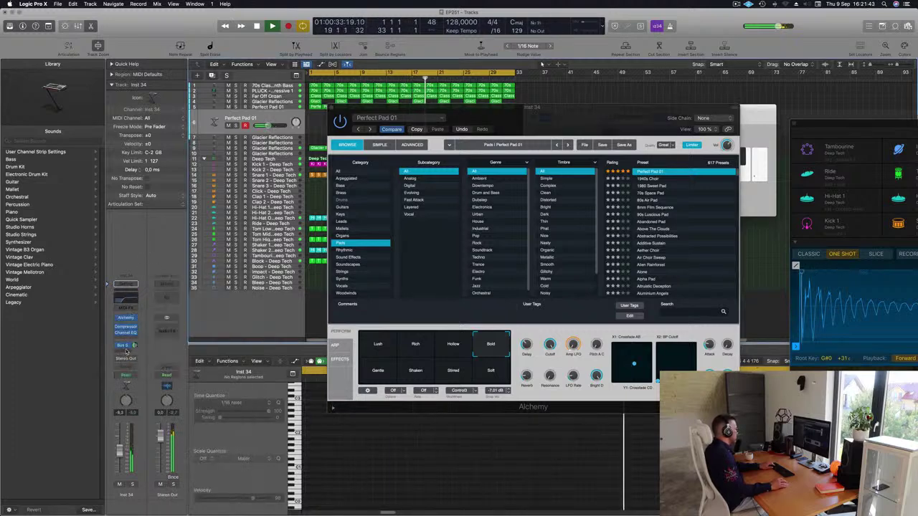
pyautogui.moveTo(129, 362)
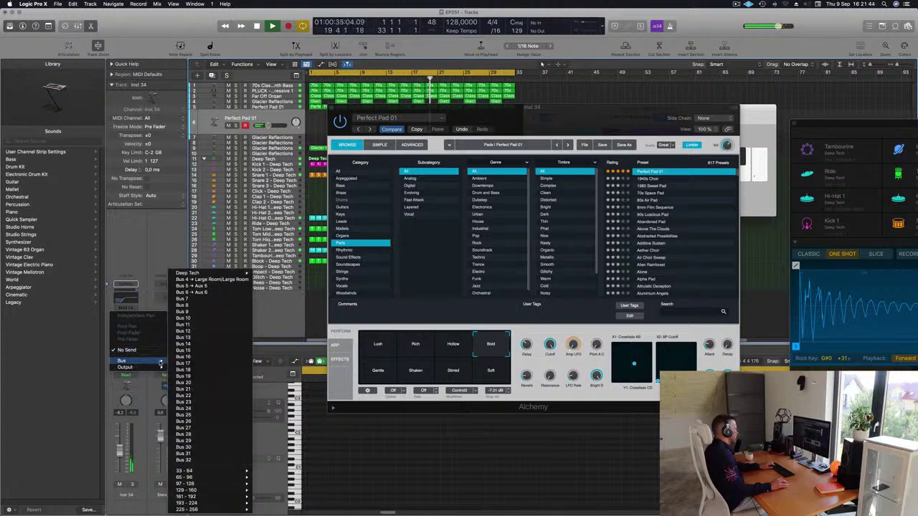
pyautogui.click(191, 293)
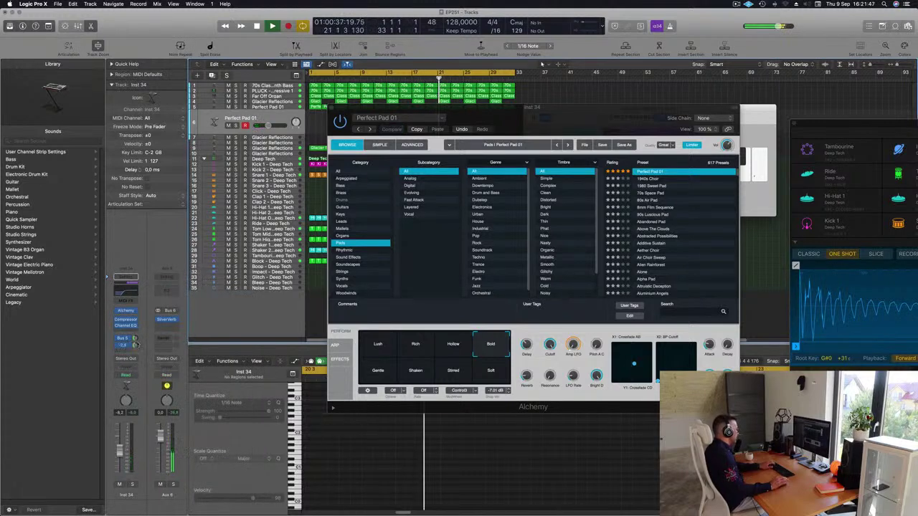
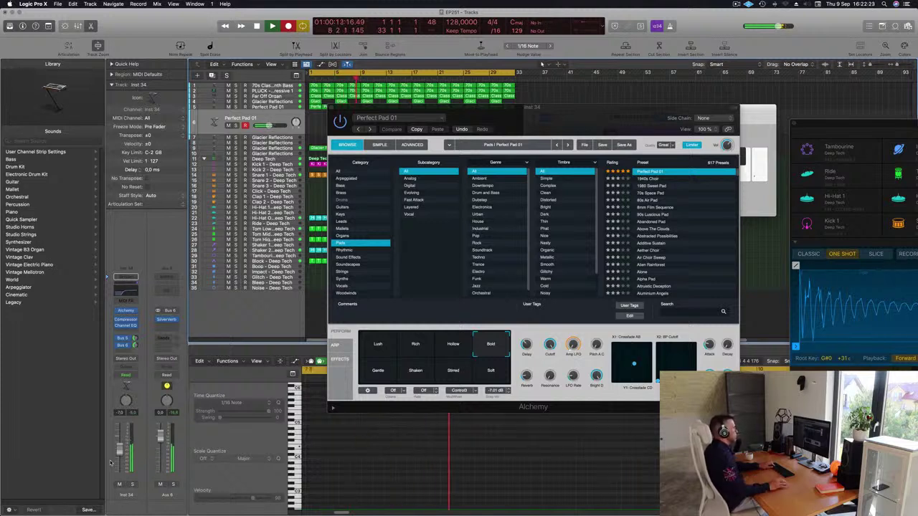
# Stop the recording, clear the Alchemy window off the arrangement and move the recorded pad region to bar 1.
pyautogui.press('space')
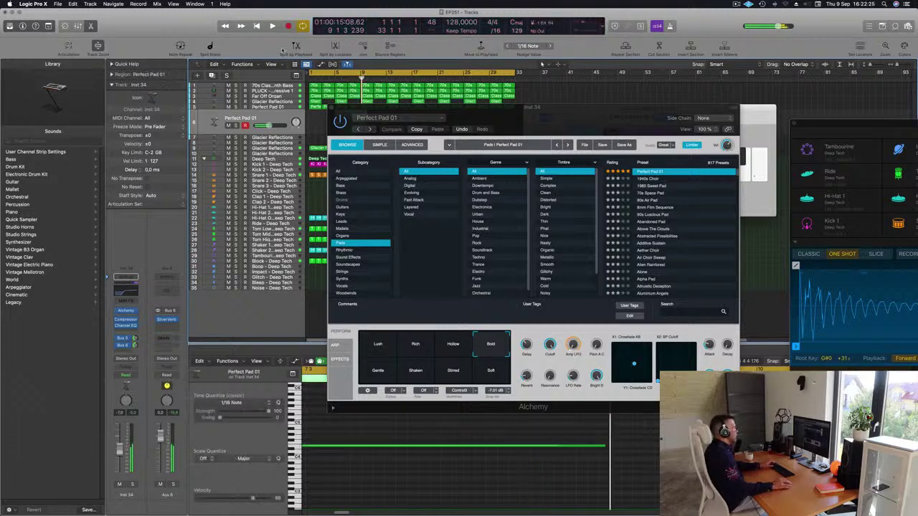
pyautogui.moveTo(506, 115); pyautogui.dragTo(757, 129)
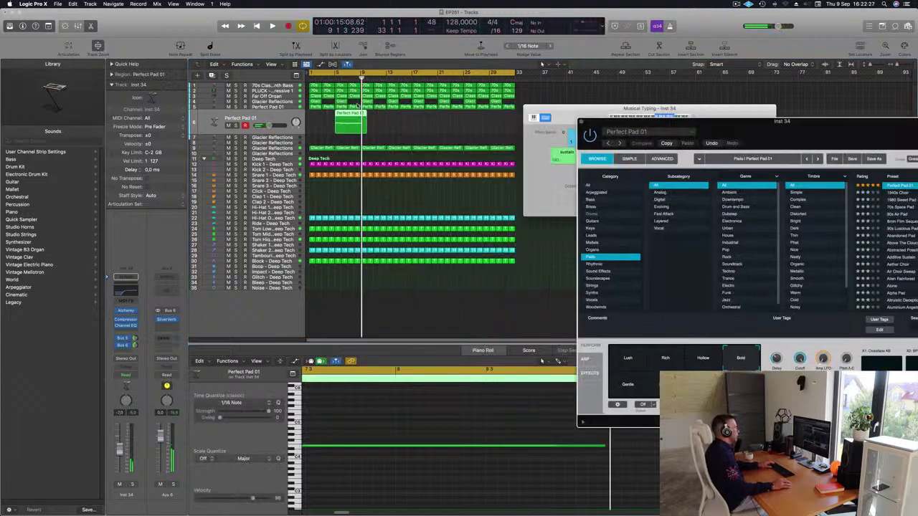
pyautogui.moveTo(343, 115); pyautogui.dragTo(317, 116)
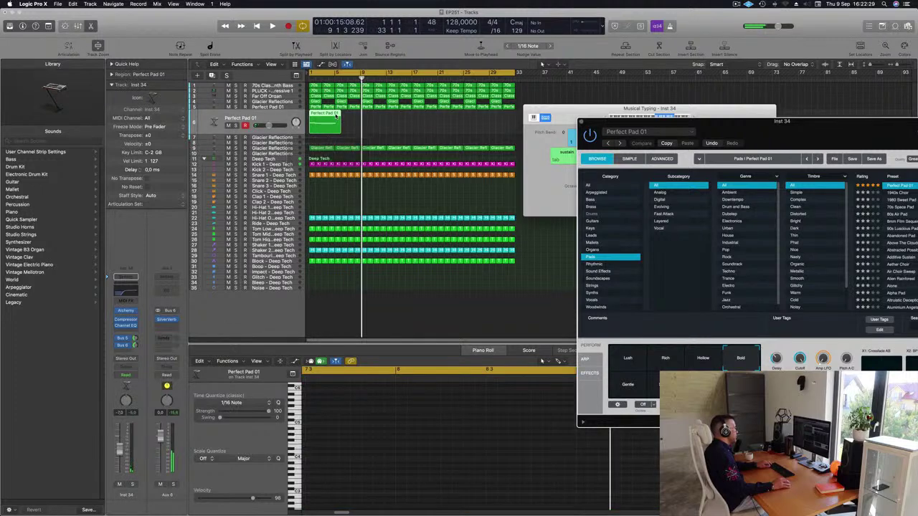
# Split the recorded pad region at bar 5 with the Split option for crossing notes, and delete the remainder.
pyautogui.keyDown('super'); pyautogui.doubleClick(336, 123); pyautogui.keyUp('super')
pyautogui.click(344, 127)
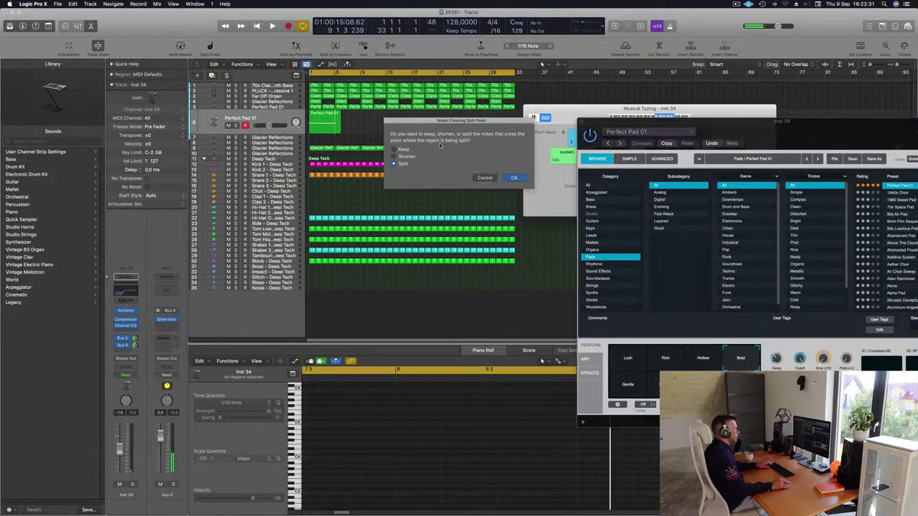
pyautogui.click(515, 178)
pyautogui.press('BackSpace')
# Play the trimmed pad region from the start and align its second note to bar 2 in the Piano Roll.
pyautogui.click(326, 120)
pyautogui.press('space')
pyautogui.scroll(-1, 390, 488)
pyautogui.click(391, 490)
pyautogui.press('super+a')
pyautogui.press('Return')
pyautogui.scroll(-2, 376, 485)
pyautogui.scroll(-3, 376, 480)
pyautogui.scroll(4, 383, 473)
pyautogui.moveTo(395, 444); pyautogui.dragTo(411, 459)
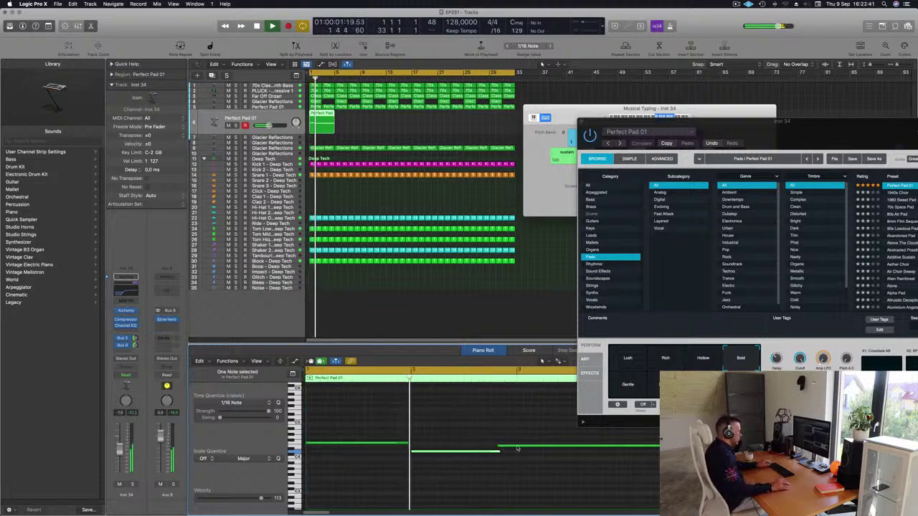
# Move the boundary between the second and third pad notes to beat 4 of bar 2 and extend the first note to bar 2.
pyautogui.moveTo(502, 452); pyautogui.dragTo(491, 449)
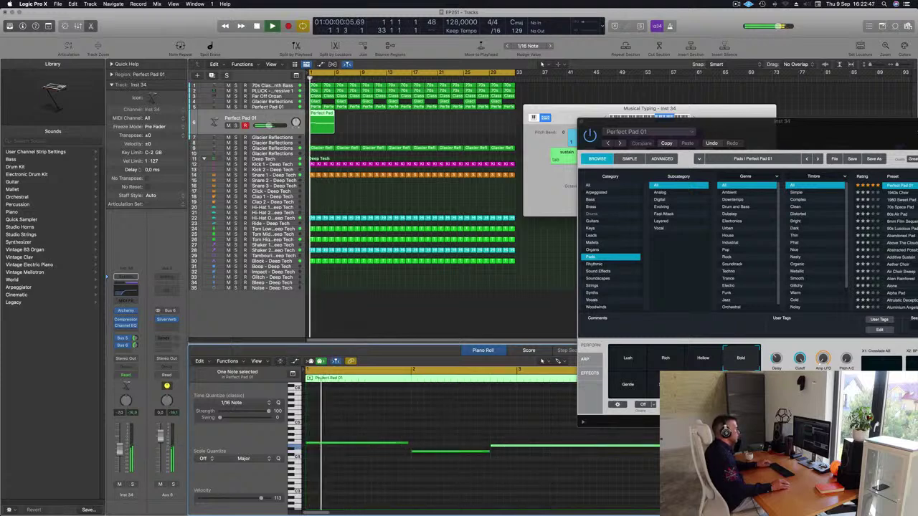
pyautogui.moveTo(392, 443); pyautogui.dragTo(410, 444)
pyautogui.click(411, 441)
pyautogui.press('super+Left')
pyautogui.press('Return')
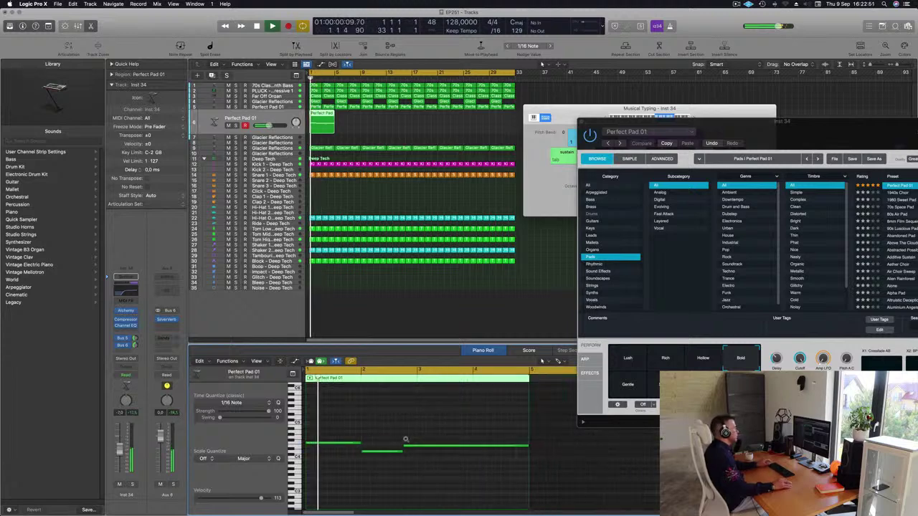
# Select the duplicated pad's region and lower its track volume during playback.
pyautogui.click(256, 111)
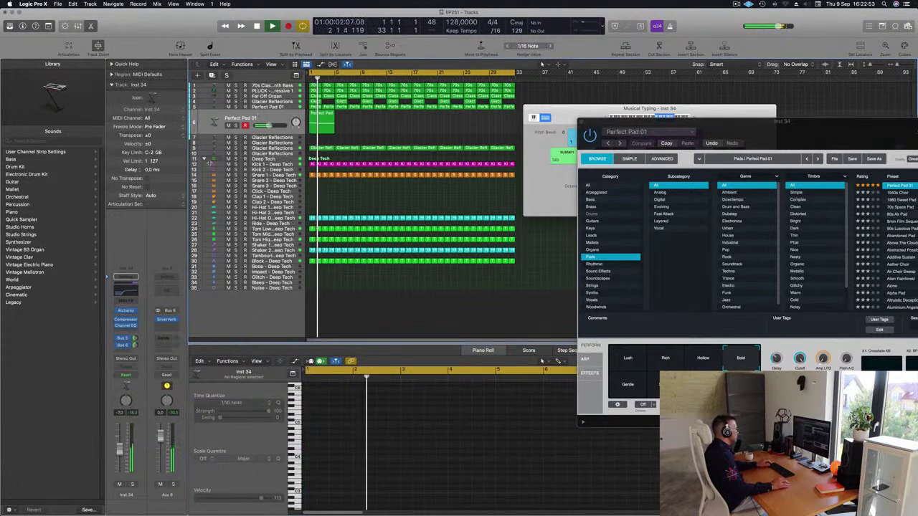
pyautogui.click(257, 112)
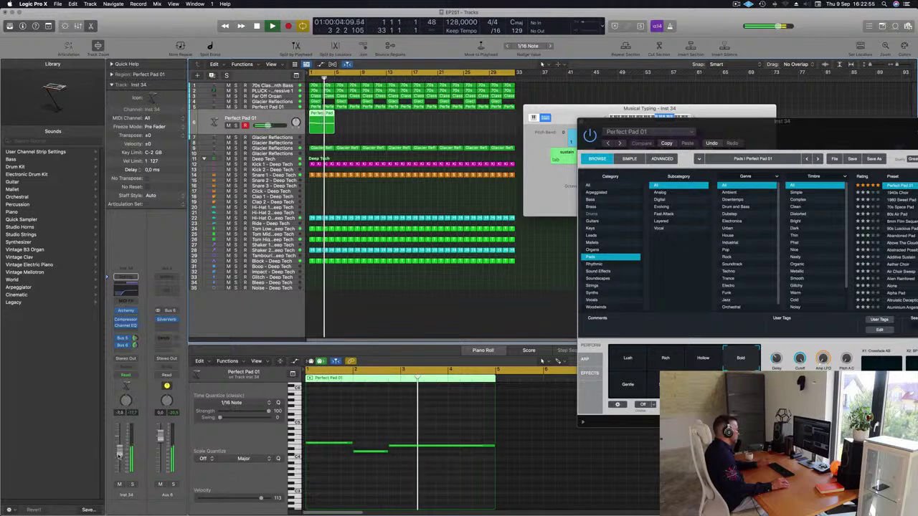
pyautogui.moveTo(267, 126); pyautogui.dragTo(265, 126)
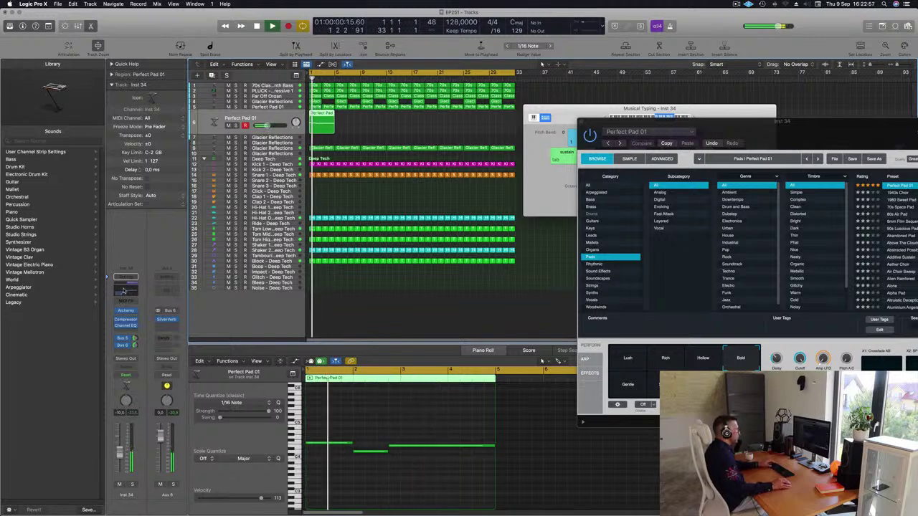
# Set the duplicated pad's Channel EQ low cut to 1020 Hz and reduce the track volume to -11.6 dB.
pyautogui.click(126, 326)
pyautogui.moveTo(547, 247); pyautogui.dragTo(635, 239)
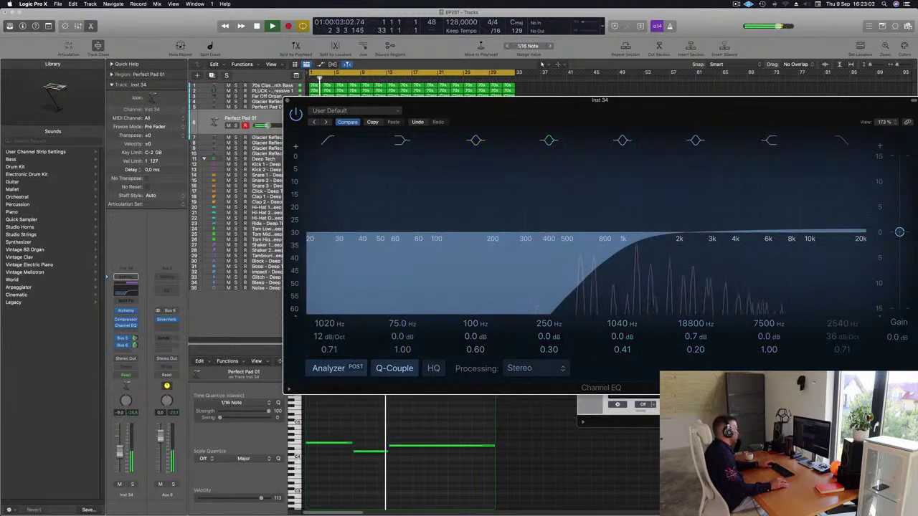
pyautogui.click(125, 325)
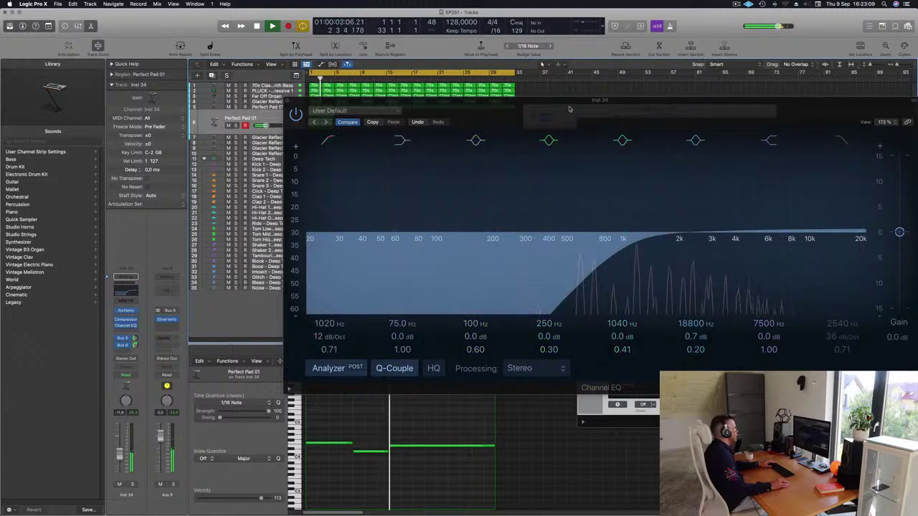
pyautogui.moveTo(350, 106); pyautogui.dragTo(173, 120)
pyautogui.click(109, 114)
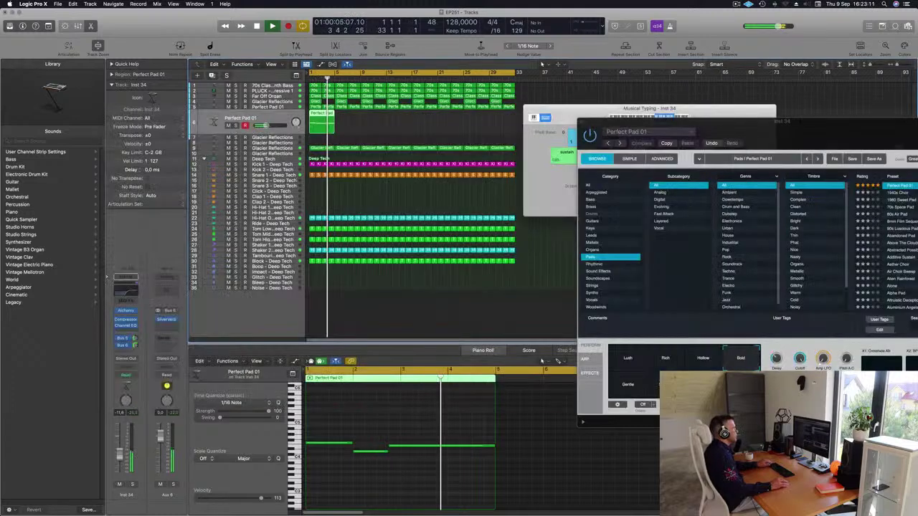
# Repeat the four-bar pad region across the whole 32-bar loop and close the Musical Typing keyboard.
pyautogui.press('super+Left')
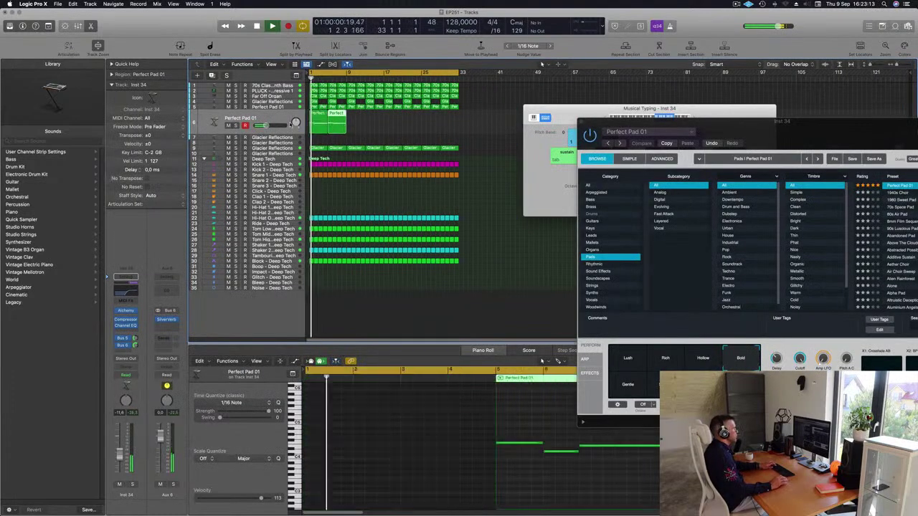
pyautogui.moveTo(636, 110); pyautogui.dragTo(540, 125)
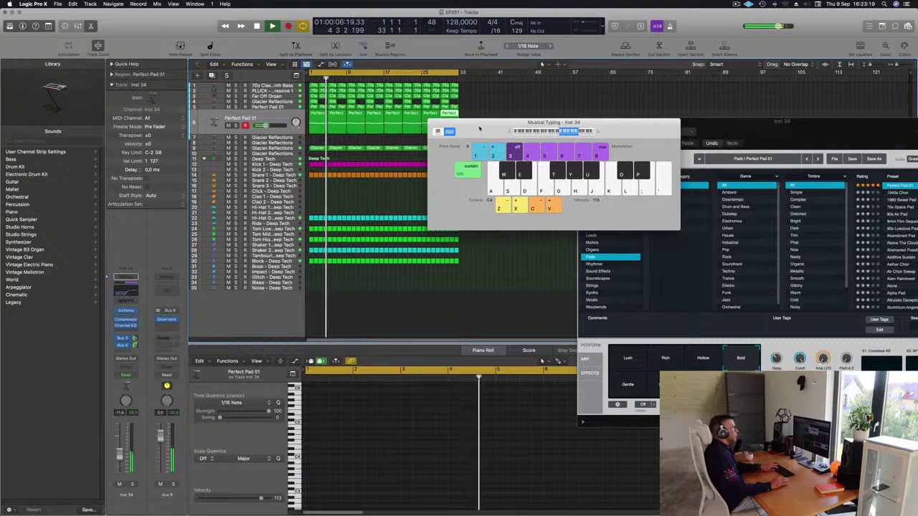
pyautogui.press('super+k')
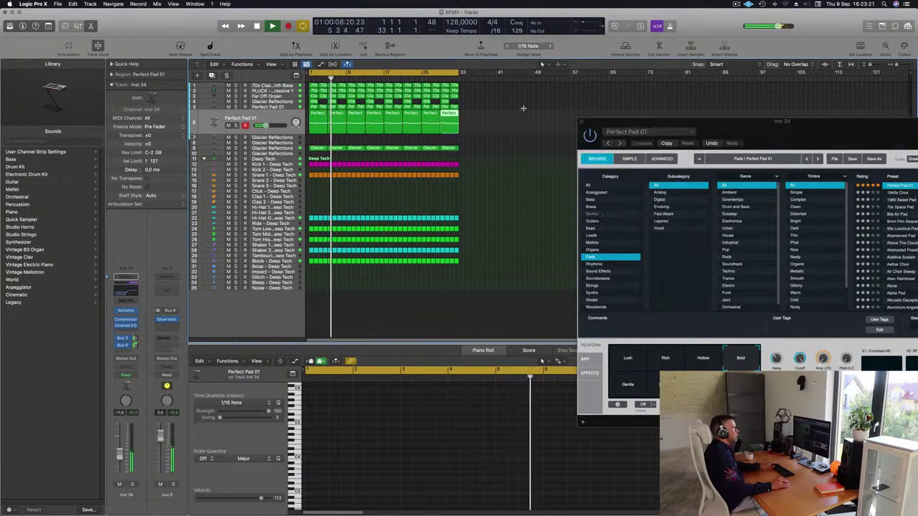
# Close the duplicated pad's Alchemy window and enlarge the arrangement view around the 32-bar loop.
pyautogui.click(736, 4)
pyautogui.click(535, 132)
pyautogui.moveTo(683, 119); pyautogui.dragTo(574, 127)
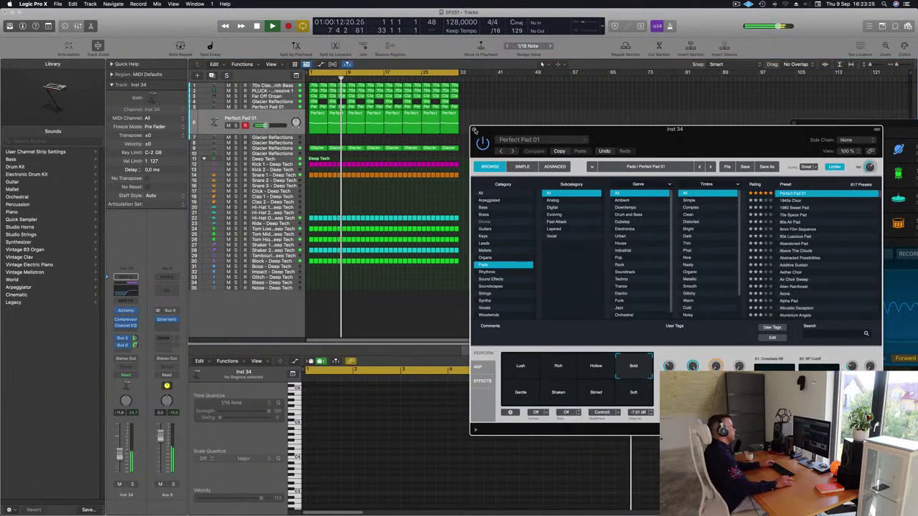
pyautogui.click(474, 129)
pyautogui.scroll(3, 406, 208)
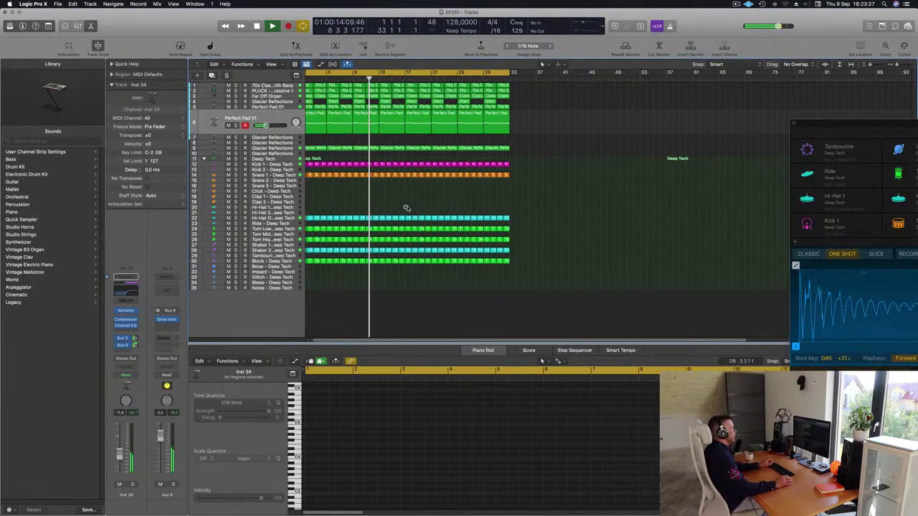
# Repeat all regions once to fill 64 bars, extend the cycle range to bar 65 and restart playback.
pyautogui.scroll(-2, 406, 207)
pyautogui.press('Return')
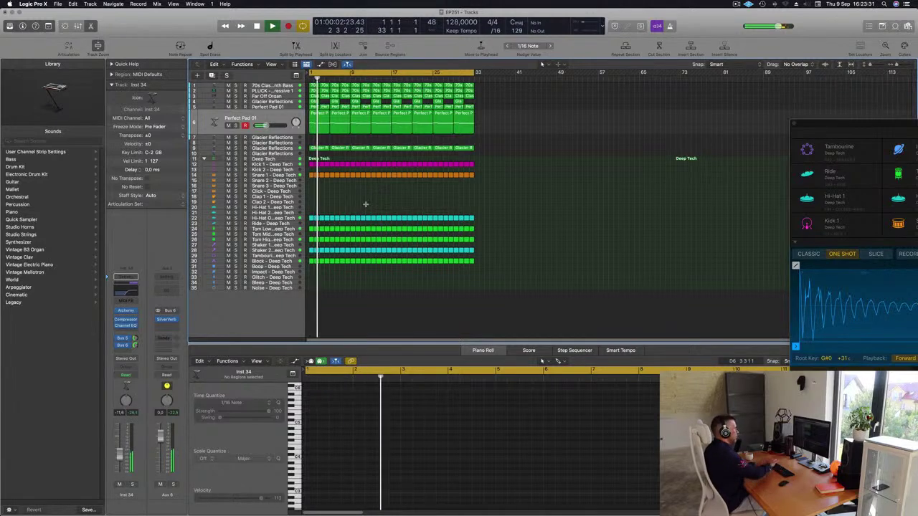
pyautogui.press('super+a')
pyautogui.press('super+r')
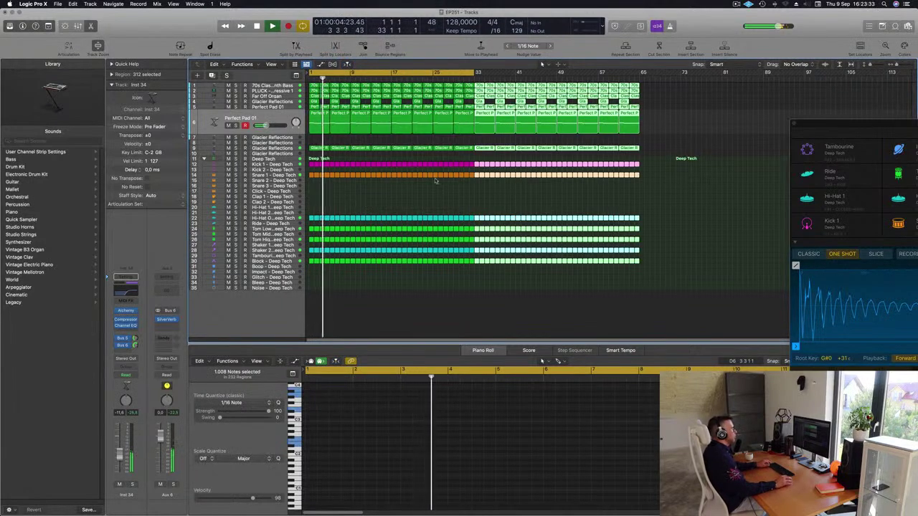
pyautogui.scroll(-1, 432, 181)
pyautogui.click(651, 158)
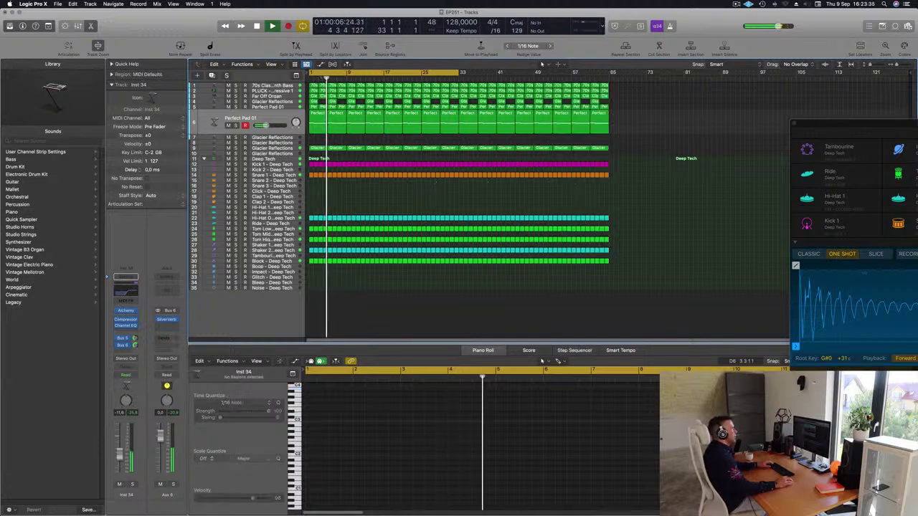
pyautogui.moveTo(463, 73); pyautogui.dragTo(608, 80)
pyautogui.press('Return')
# Delete the Perfect Pad 01 regions on track 6 from the first 16 bars.
pyautogui.click(320, 123)
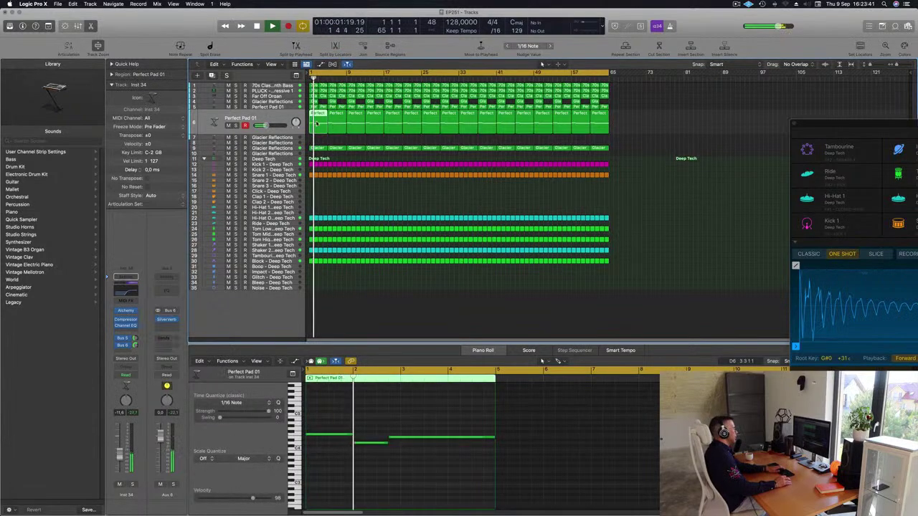
pyautogui.press('BackSpace')
pyautogui.moveTo(322, 129); pyautogui.dragTo(370, 125)
pyautogui.press('BackSpace')
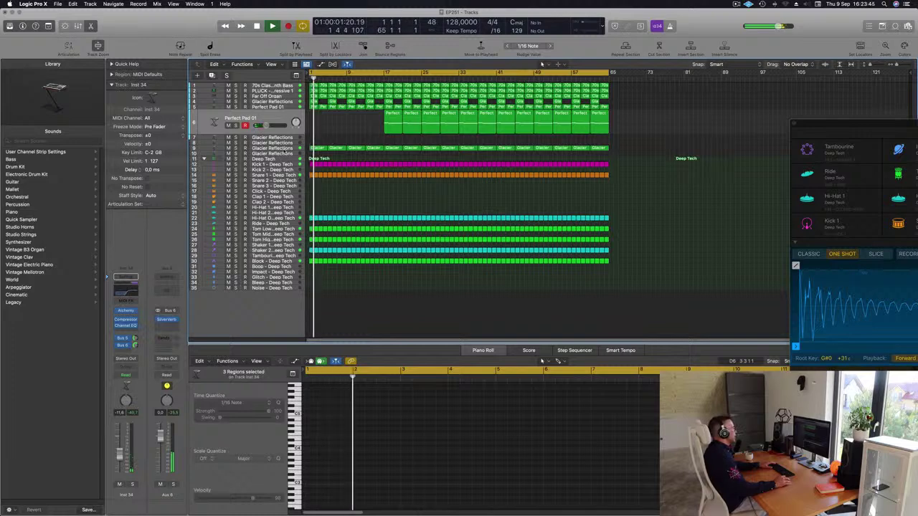
# Audition the Glacier Reflections track 9 in solo and delete its regions from the first 16 bars.
pyautogui.click(295, 147)
pyautogui.press('s')
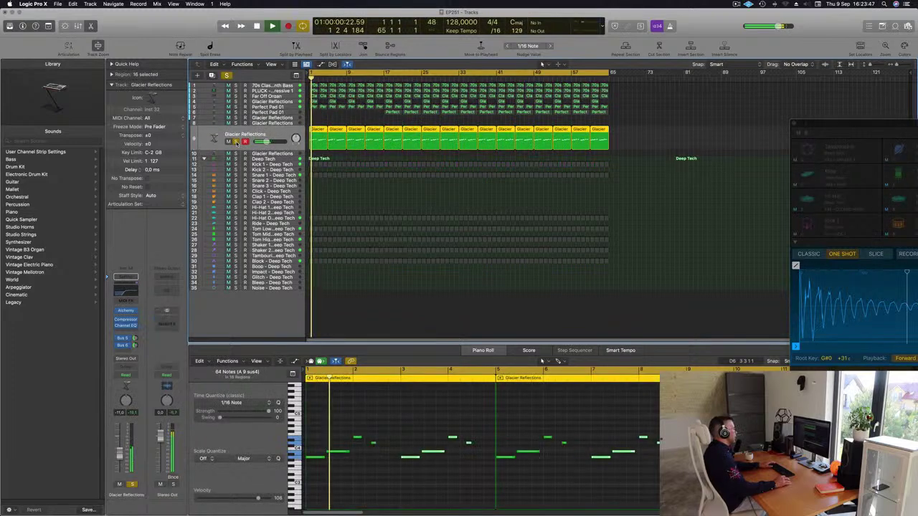
pyautogui.press('s')
pyautogui.press('Return')
pyautogui.moveTo(315, 123); pyautogui.dragTo(380, 135)
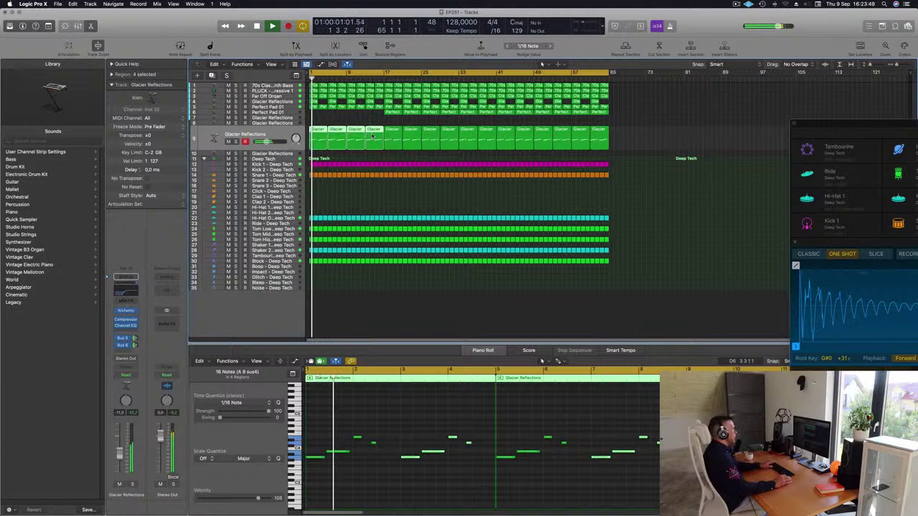
pyautogui.press('BackSpace')
pyautogui.press('space')
pyautogui.press('space')
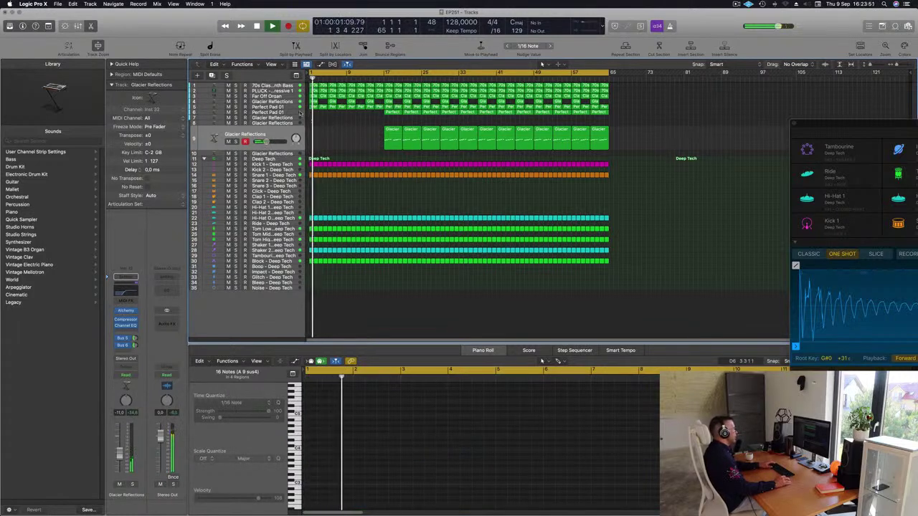
# Delete the Perfect Pad 01 regions on track 5 from the first 16 bars.
pyautogui.click(294, 107)
pyautogui.moveTo(317, 137); pyautogui.dragTo(380, 118)
pyautogui.press('Delete')
pyautogui.press('space')
# Delete the PLUCK - Basic Progressive regions from the first eight bars and replay from the start.
pyautogui.click(275, 102)
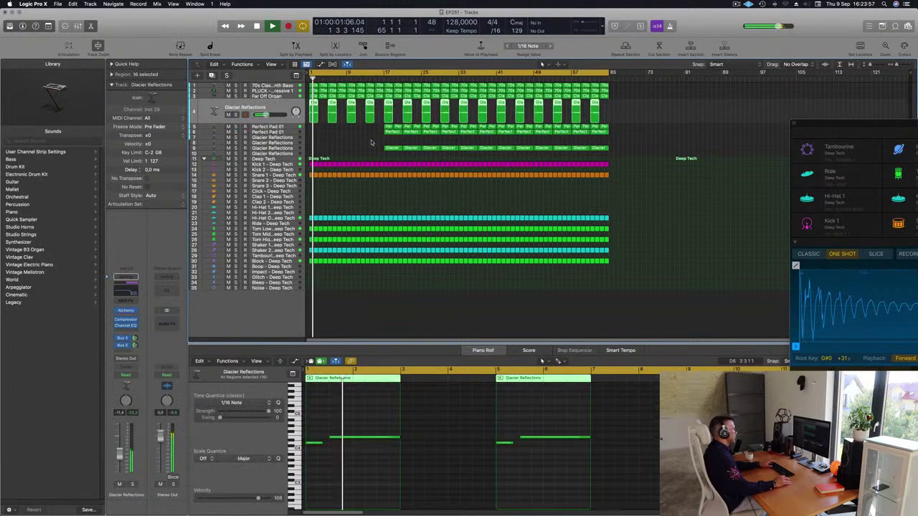
pyautogui.click(322, 151)
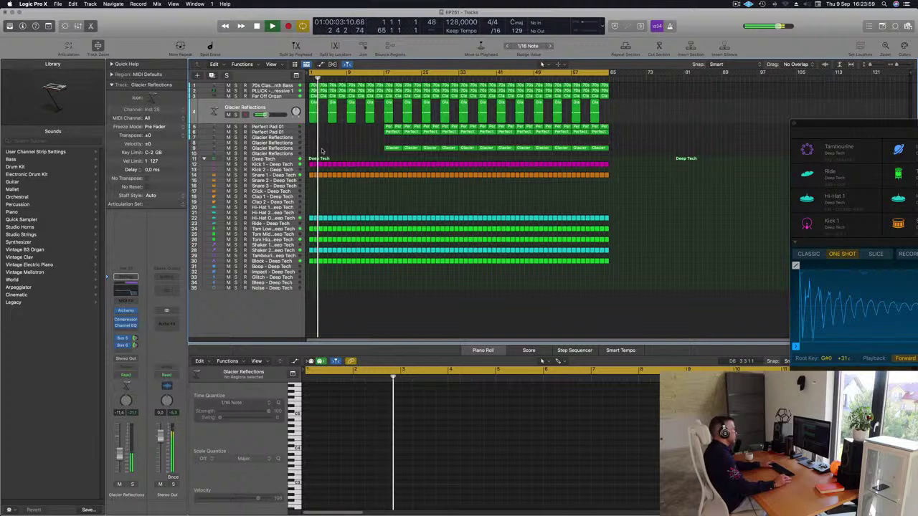
pyautogui.click(290, 91)
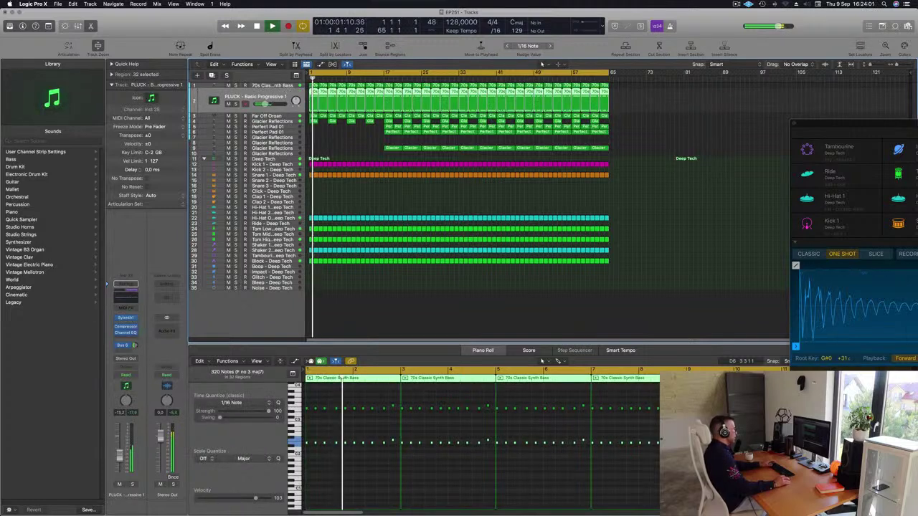
pyautogui.click(313, 92)
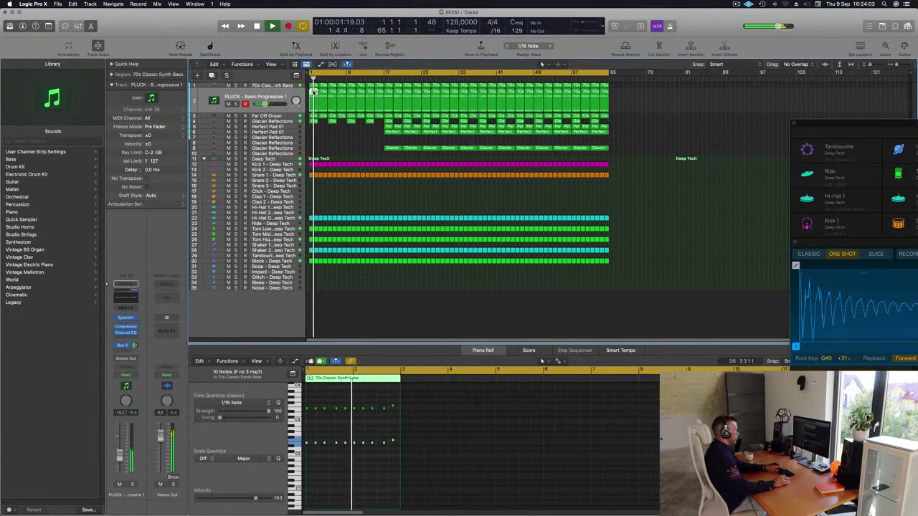
pyautogui.press('Delete')
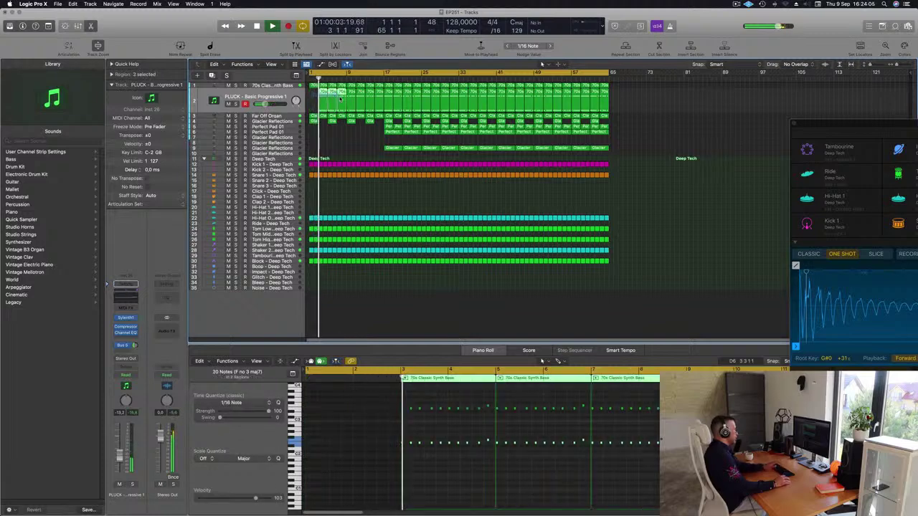
pyautogui.press('Return')
# Replay the intro with the 70s Classic Synth Bass track selected and remove the track 4 Glacier Reflections region at bar 5.
pyautogui.click(280, 86)
pyautogui.press('Return')
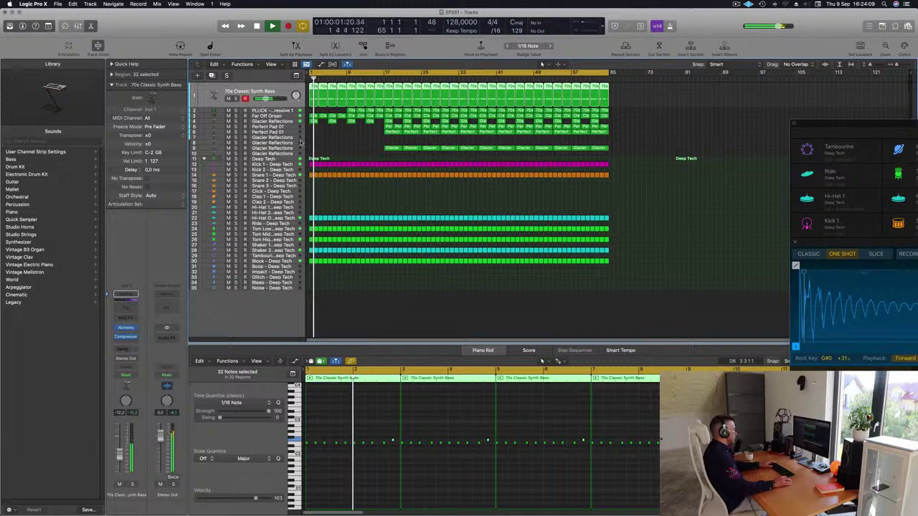
pyautogui.press('Return')
pyautogui.click(335, 130)
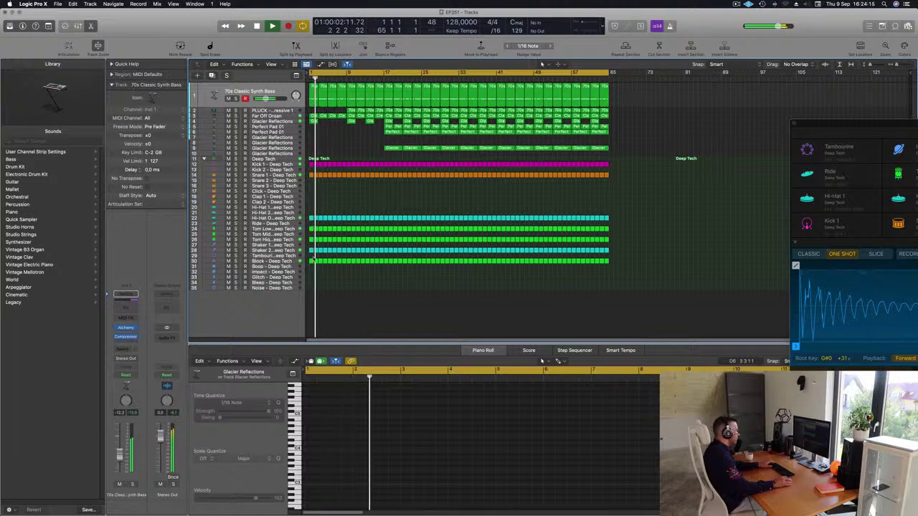
# Delete the Block - Deep Tech regions from the first 16 bars and replay from the start.
pyautogui.moveTo(338, 261); pyautogui.dragTo(373, 267)
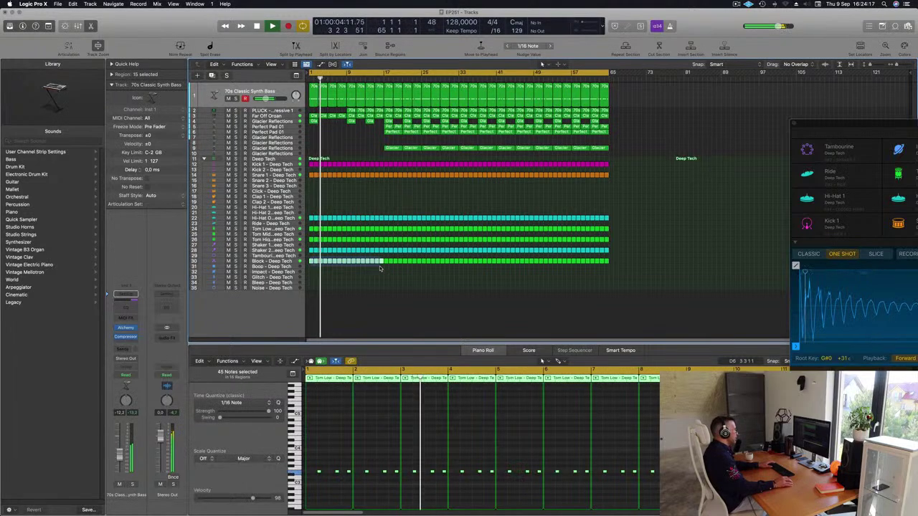
pyautogui.press('BackSpace')
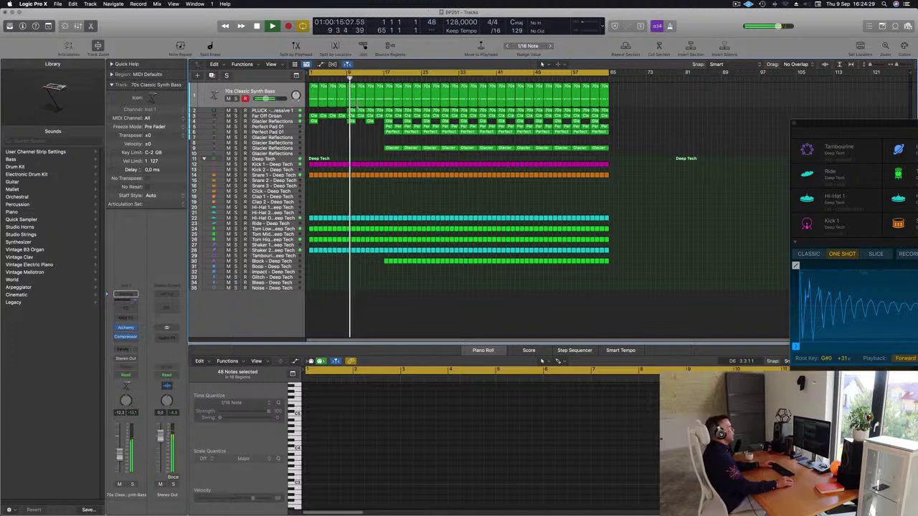
pyautogui.press('Return')
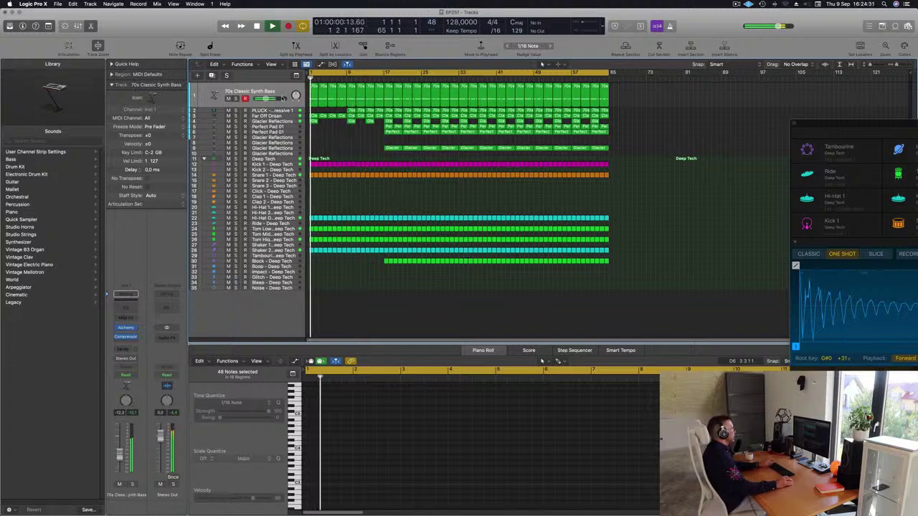
# Adjust the Cutoff of the 70s Classic Synth Bass in Alchemy during playback, close its window and restart the loop.
pyautogui.click(281, 92)
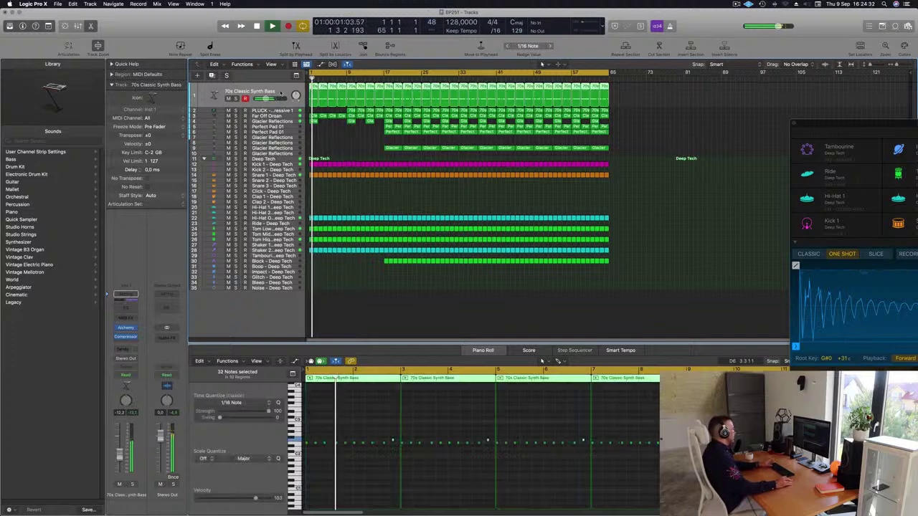
pyautogui.click(125, 327)
pyautogui.moveTo(447, 208); pyautogui.dragTo(599, 173)
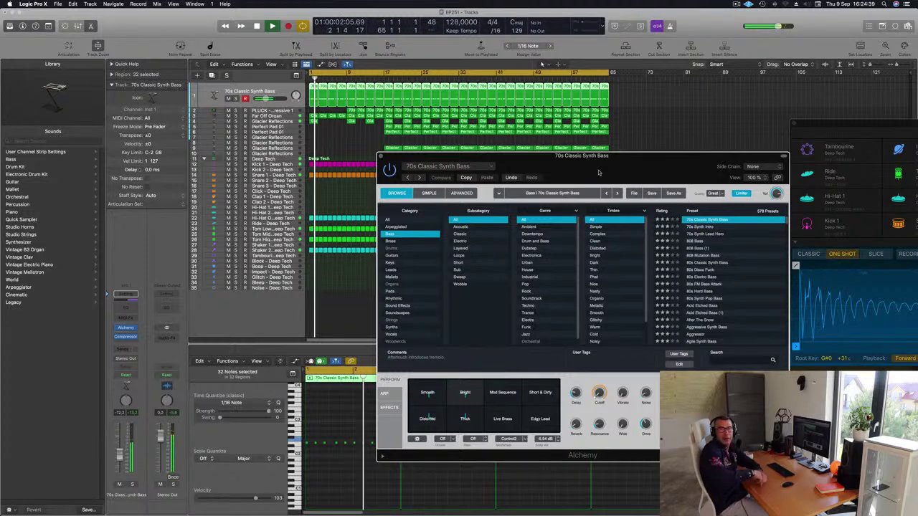
pyautogui.moveTo(648, 157); pyautogui.dragTo(615, 142)
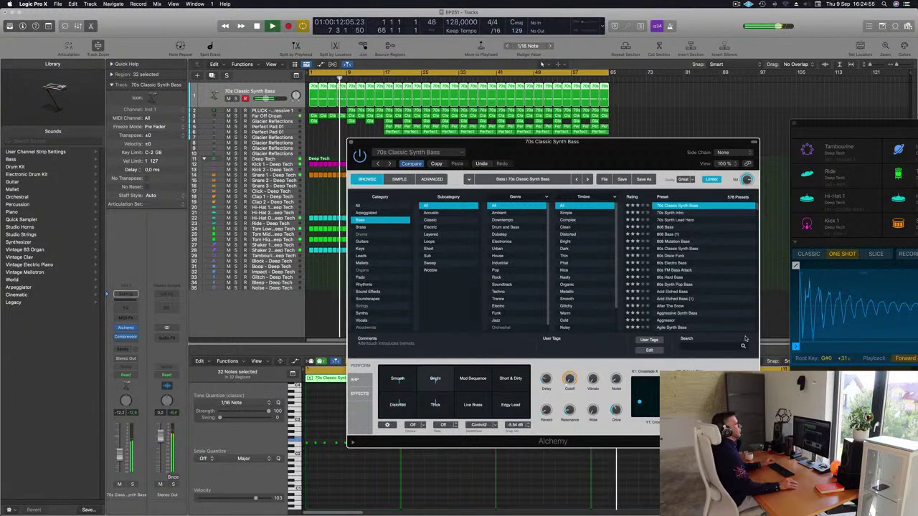
pyautogui.moveTo(584, 147); pyautogui.dragTo(662, 132)
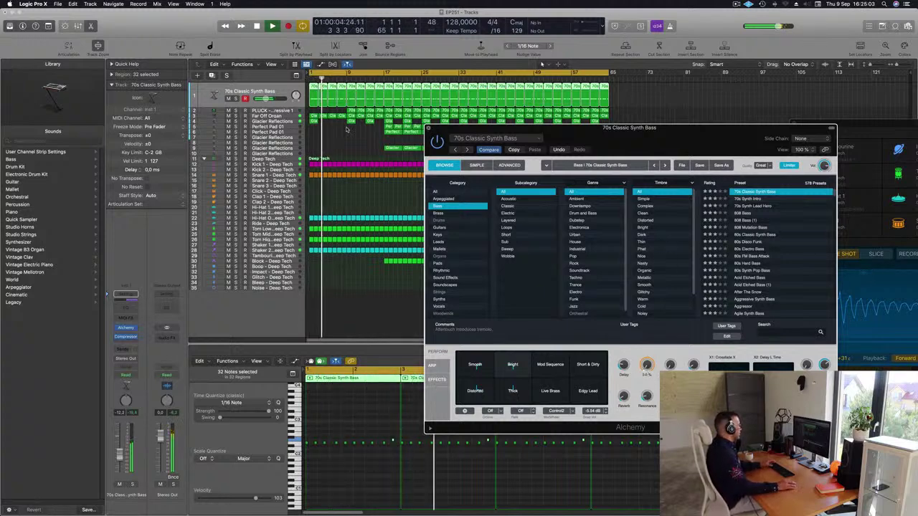
pyautogui.click(429, 128)
pyautogui.press('Return')
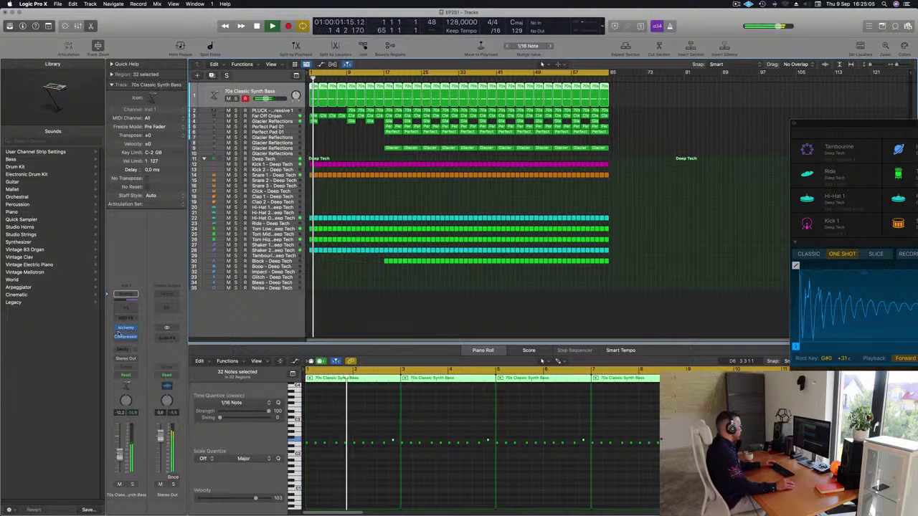
# Set the bass track's Compressor threshold to -25 dB, adjust its release time and close the Compressor.
pyautogui.click(126, 329)
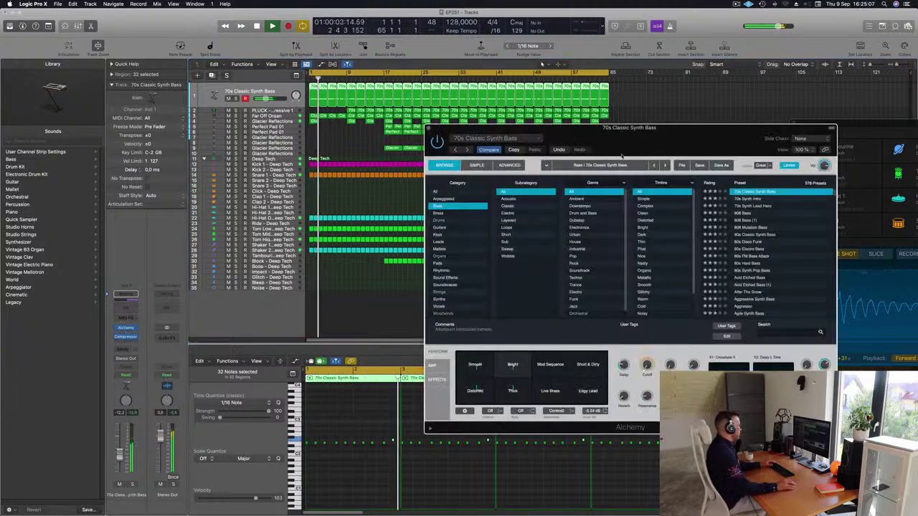
pyautogui.click(125, 336)
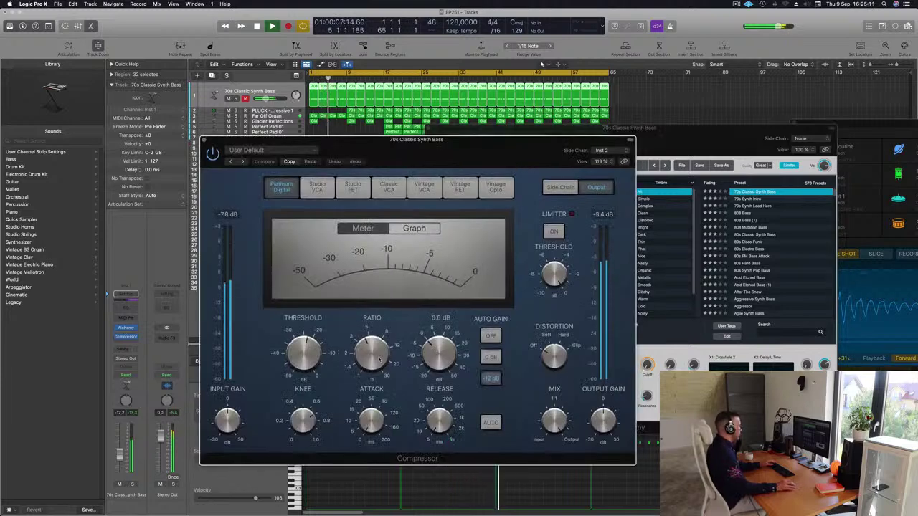
pyautogui.moveTo(294, 350); pyautogui.dragTo(309, 351)
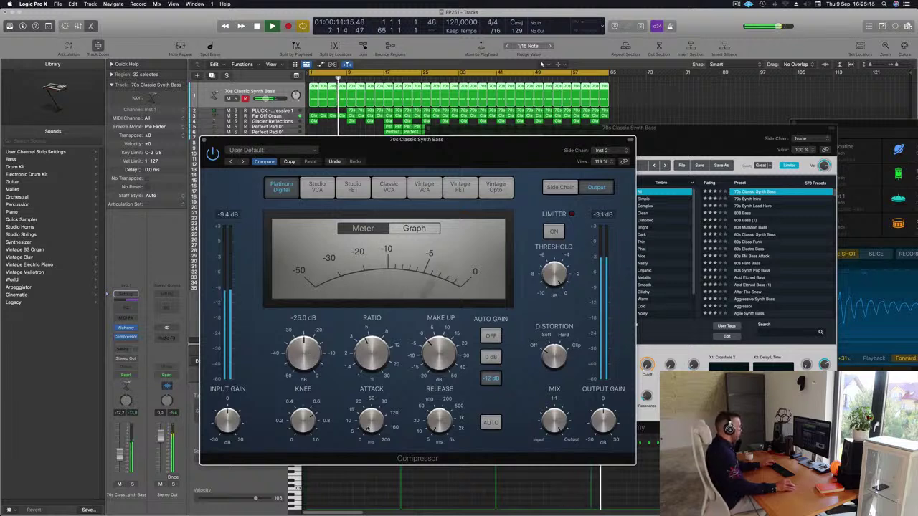
pyautogui.moveTo(435, 423)
pyautogui.mouseDown()
pyautogui.moveTo(435, 413)
pyautogui.moveTo(439, 426)
pyautogui.mouseUp()
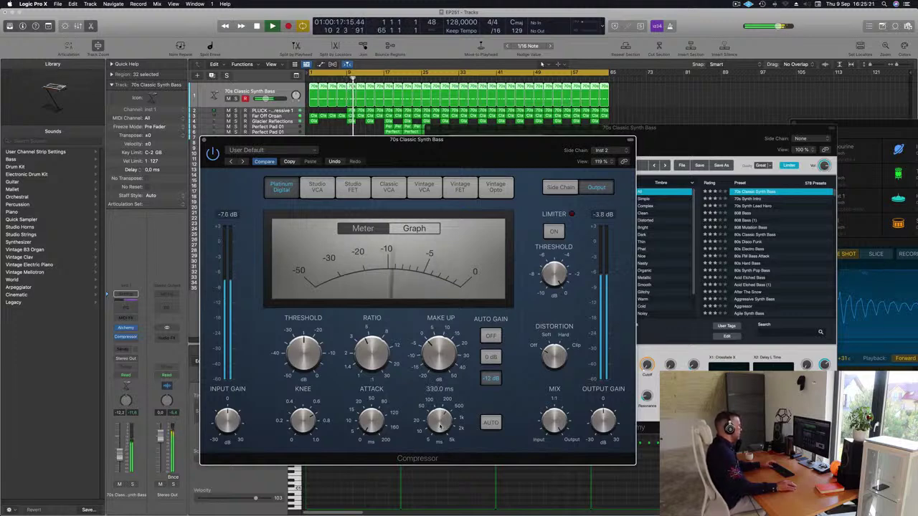
pyautogui.moveTo(203, 141); pyautogui.dragTo(347, 151)
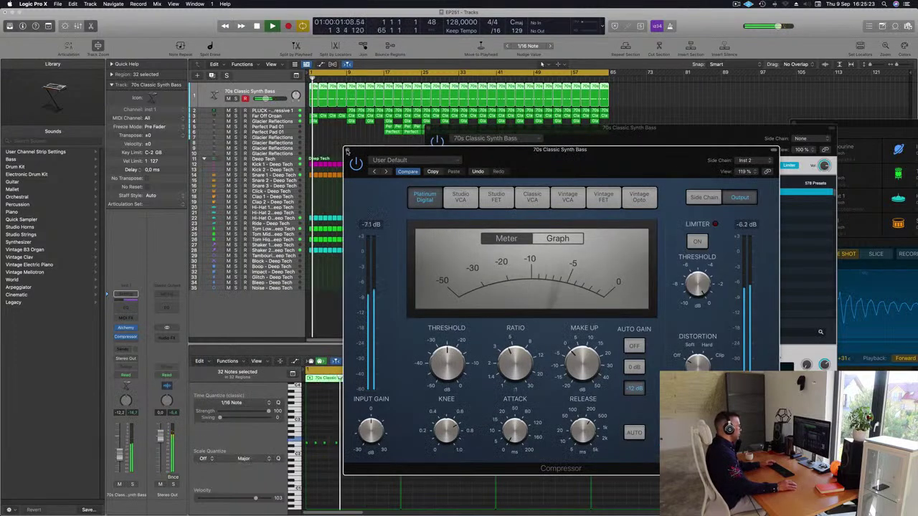
pyautogui.moveTo(578, 428)
pyautogui.mouseDown()
pyautogui.moveTo(606, 485)
pyautogui.moveTo(587, 431)
pyautogui.mouseUp()
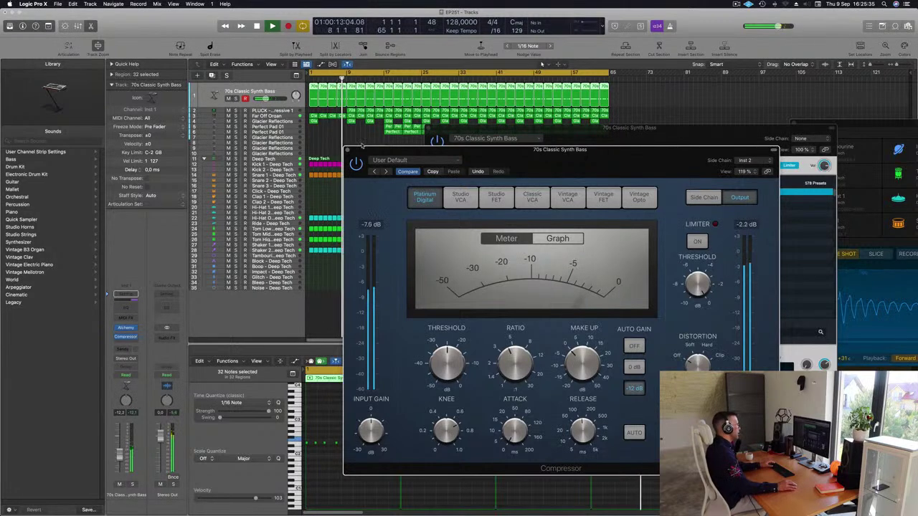
pyautogui.click(347, 152)
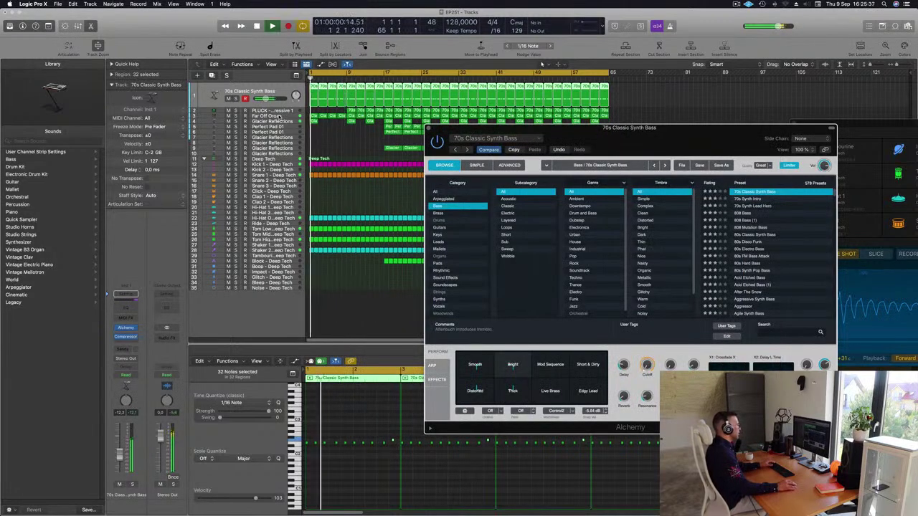
# Close the bass track's Alchemy window and delete the Tom Low and Tom High regions from the first 16 bars.
pyautogui.click(278, 116)
pyautogui.moveTo(435, 134); pyautogui.dragTo(478, 148)
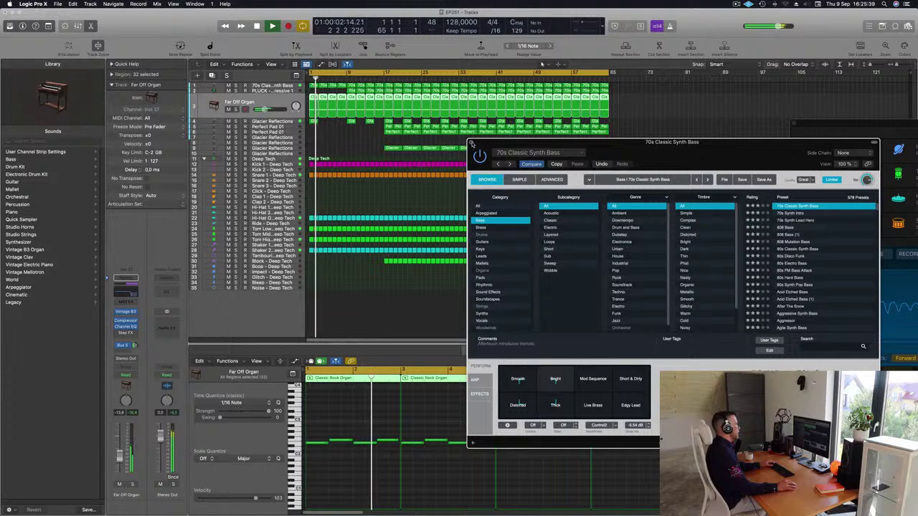
pyautogui.click(472, 143)
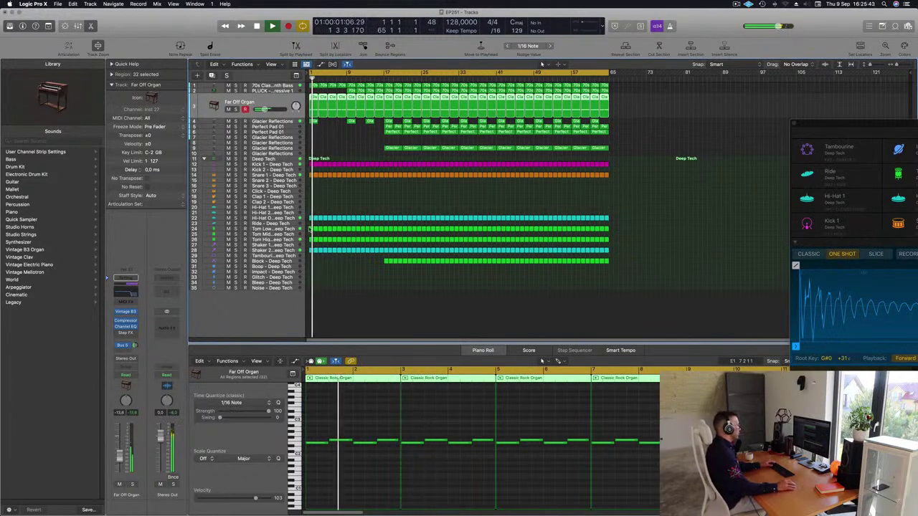
pyautogui.moveTo(310, 227); pyautogui.dragTo(382, 245)
pyautogui.press('Delete')
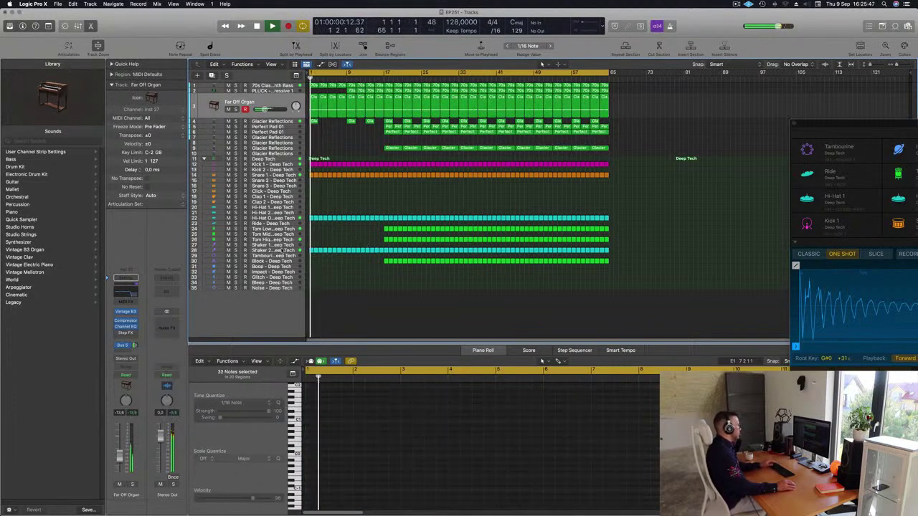
# Compare the intro with the Shaker 2 - Deep Tech track muted and unmuted.
pyautogui.click(231, 244)
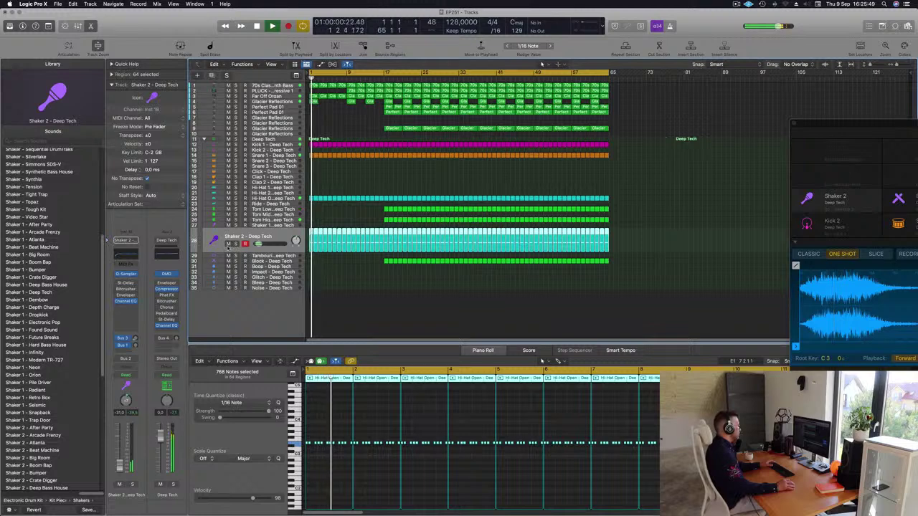
pyautogui.click(228, 245)
pyautogui.click(228, 244)
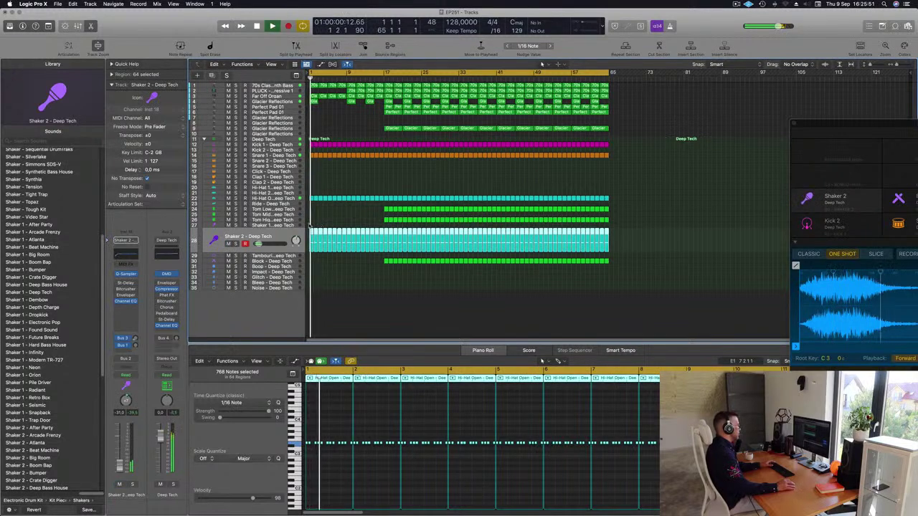
# Delete the Shaker 2 - Deep Tech regions in bars 1 to 9 and replay the intro.
pyautogui.moveTo(320, 231); pyautogui.dragTo(348, 258)
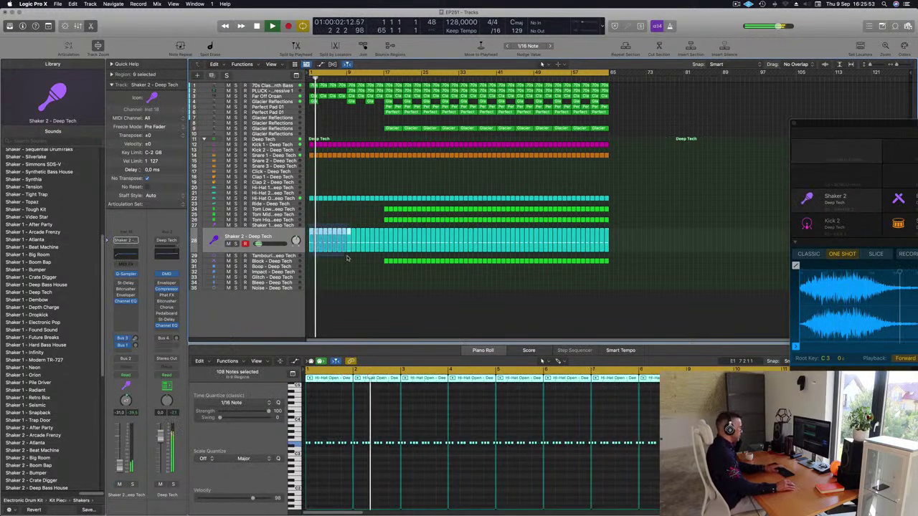
pyautogui.press('Delete')
pyautogui.press('super+Right')
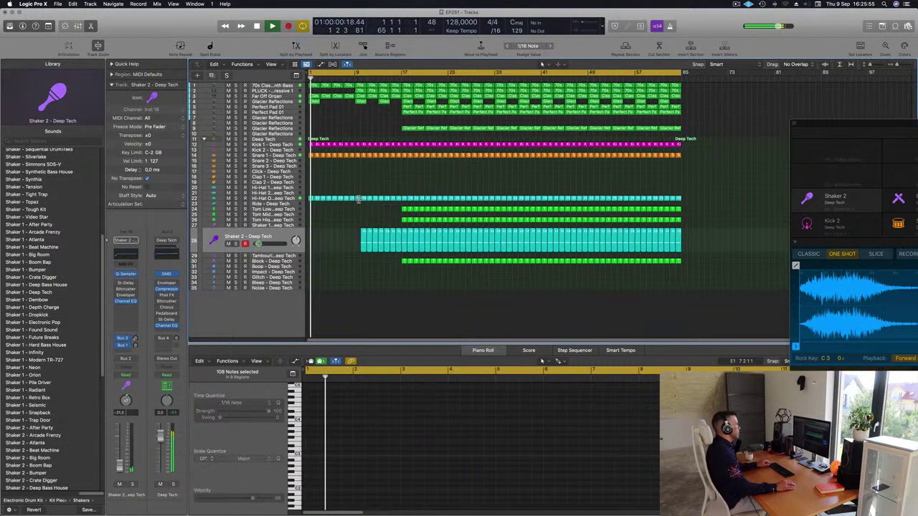
pyautogui.press('super+Left')
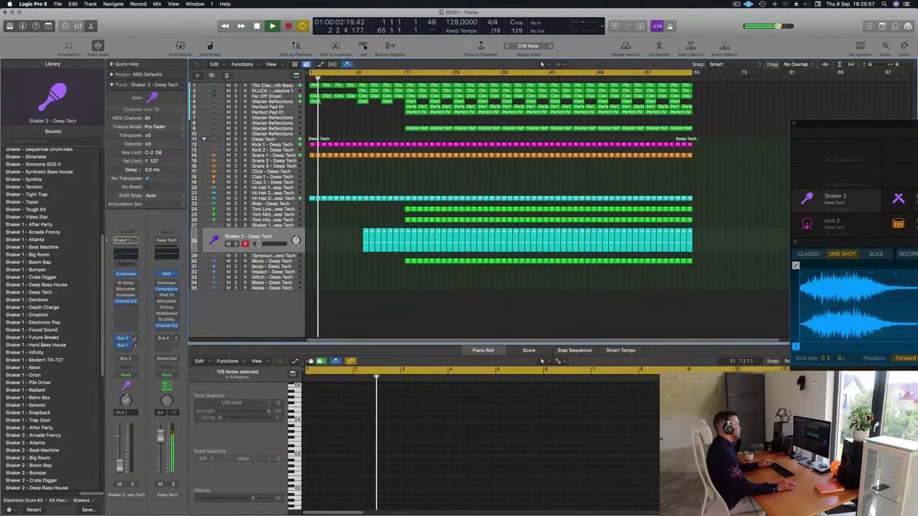
pyautogui.press('super+Right')
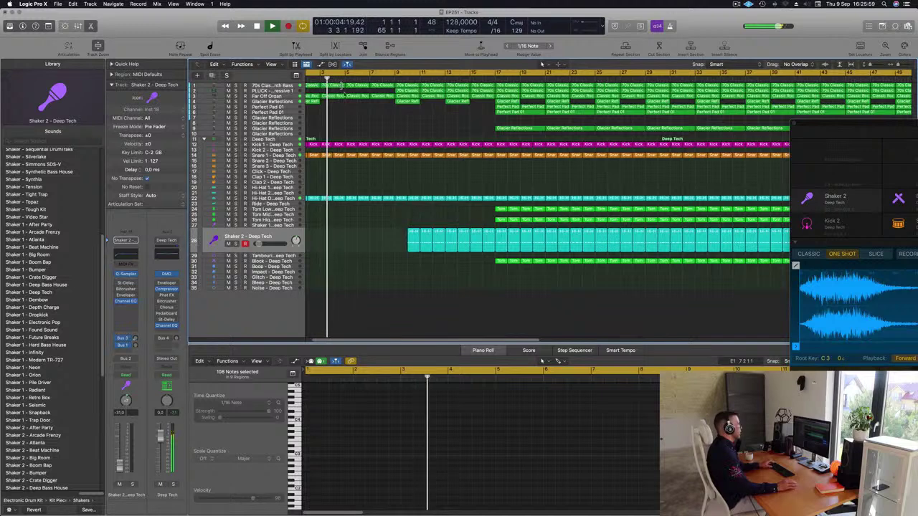
pyautogui.press('space')
pyautogui.scroll(4, 345, 91)
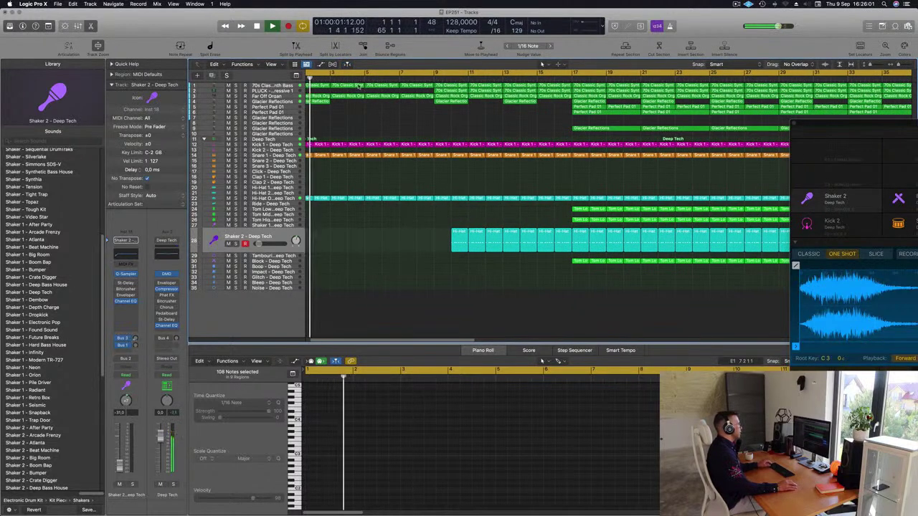
# Shorten the 70s Classic Synth Bass region starting at bar 3 so it ends just before bar 5, and restart playback.
pyautogui.click(358, 86)
pyautogui.click(360, 96)
pyautogui.click(360, 86)
pyautogui.moveTo(357, 87); pyautogui.dragTo(360, 86)
pyautogui.press('Return')
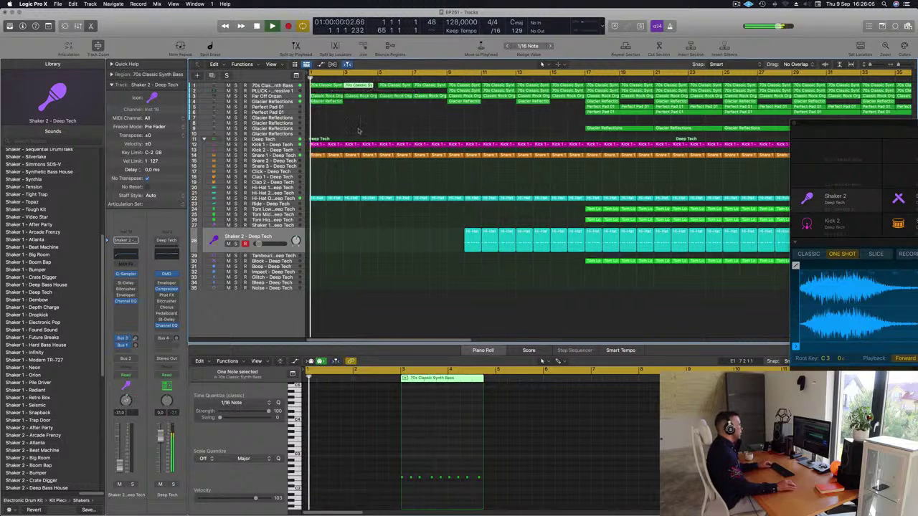
# Remove the end of bar 4 from the Kick 1, Snare 1 and open hi-hat tracks and replay the intro.
pyautogui.moveTo(372, 137); pyautogui.dragTo(375, 222)
pyautogui.press('BackSpace')
pyautogui.hscroll(3, 373, 222)
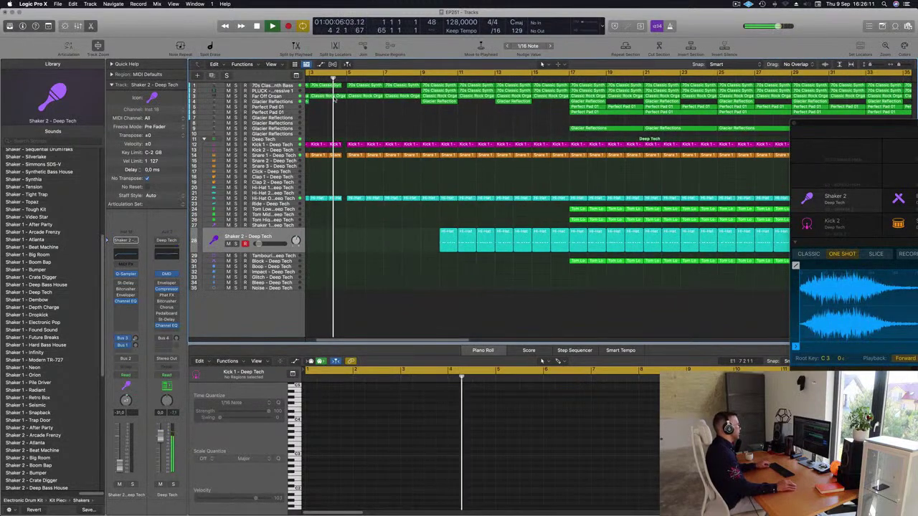
pyautogui.hscroll(-3, 328, 115)
pyautogui.scroll(-2, 403, 120)
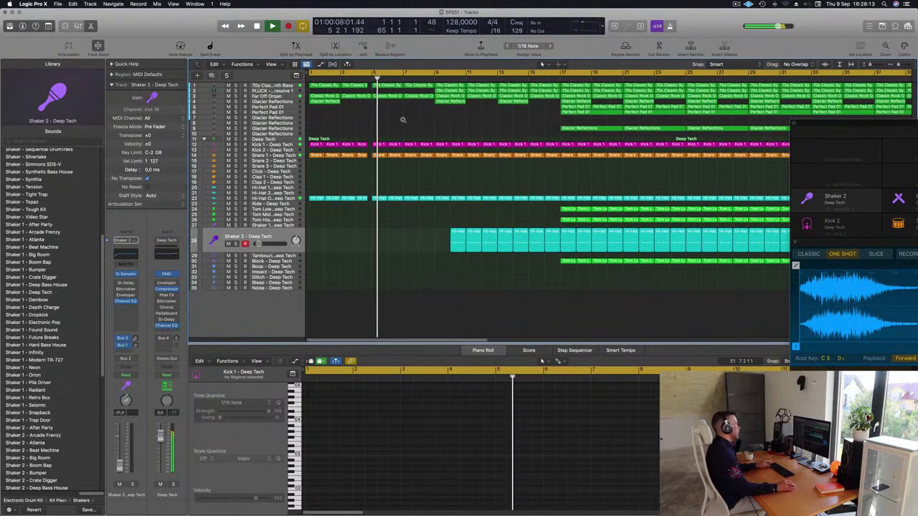
pyautogui.press('Return')
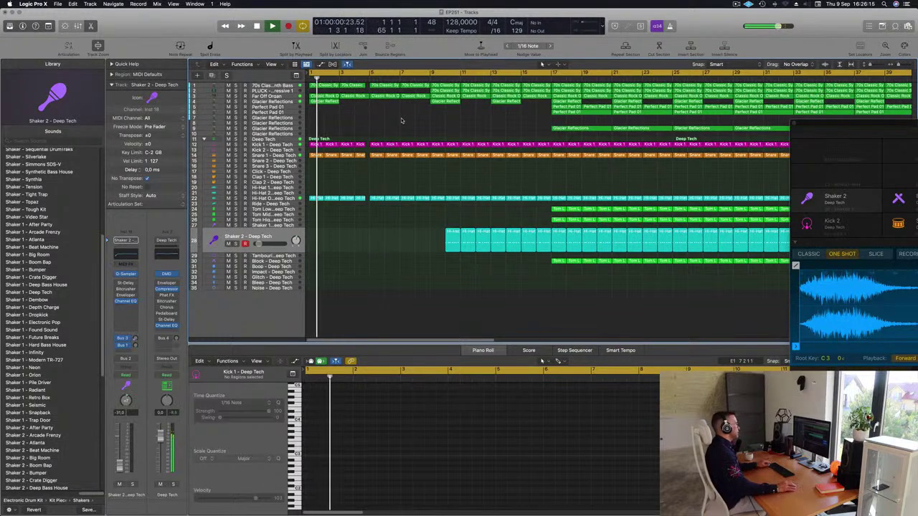
pyautogui.scroll(-2, 371, 249)
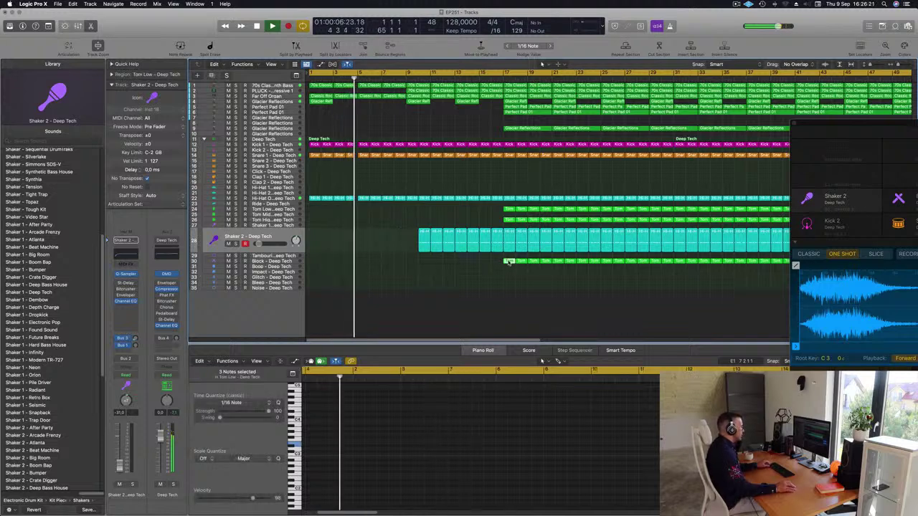
# Copy the first Block - Deep Tech region to bar 5 of the Ride track and reduce it to one lengthened note at its start.
pyautogui.moveTo(508, 261); pyautogui.dragTo(368, 267)
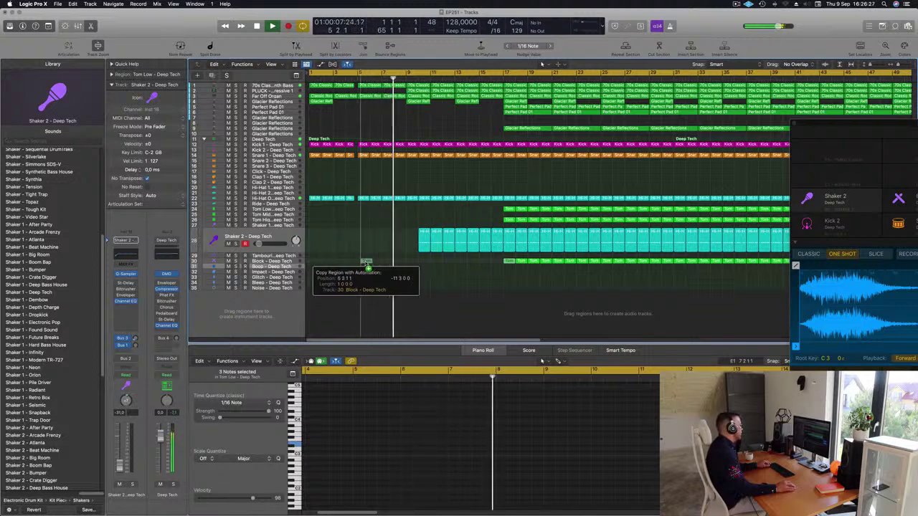
pyautogui.moveTo(368, 267); pyautogui.dragTo(365, 205)
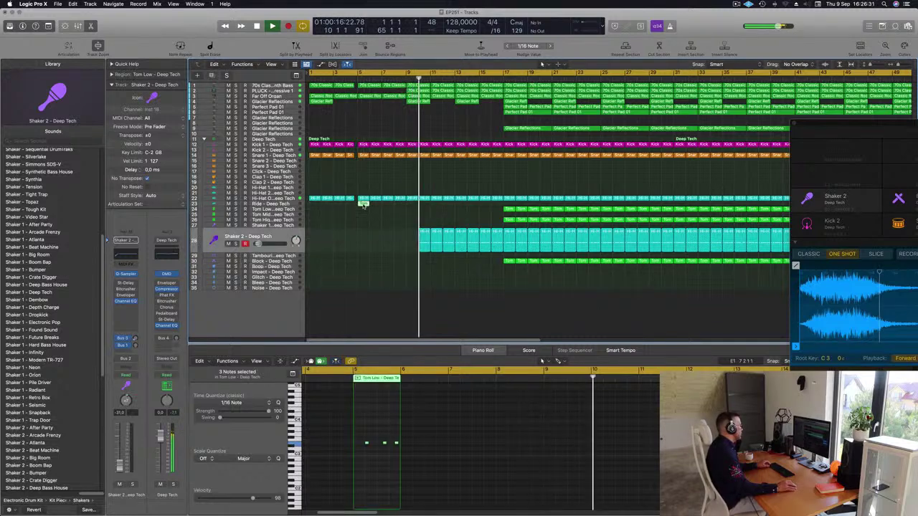
pyautogui.click(370, 439)
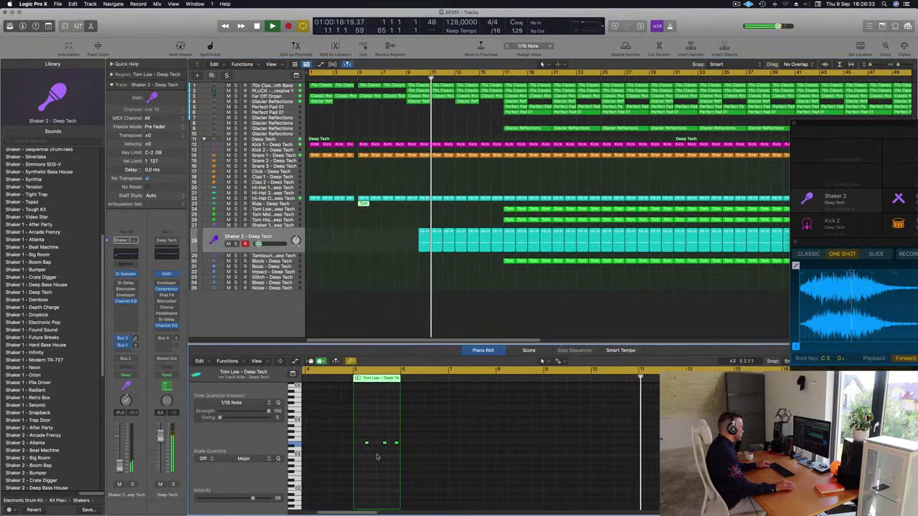
pyautogui.click(367, 443)
pyautogui.hotkey('alt', 'Left')
pyautogui.hotkey('alt', 'Left')
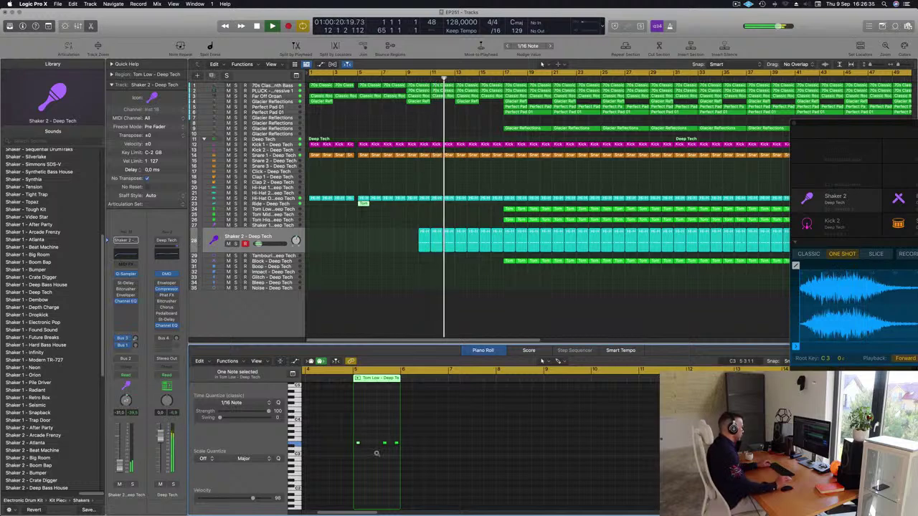
pyautogui.keyDown('shift'); pyautogui.click(385, 443); pyautogui.keyUp('shift')
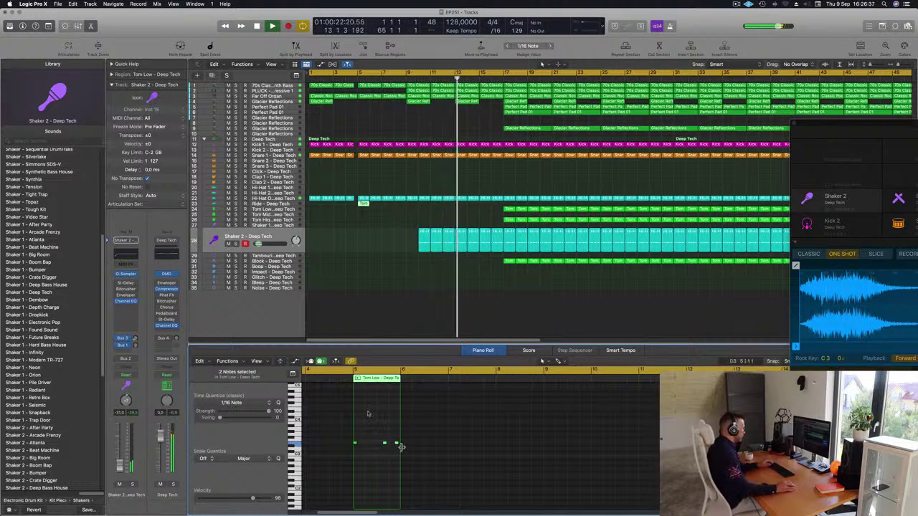
pyautogui.moveTo(356, 442); pyautogui.dragTo(372, 443)
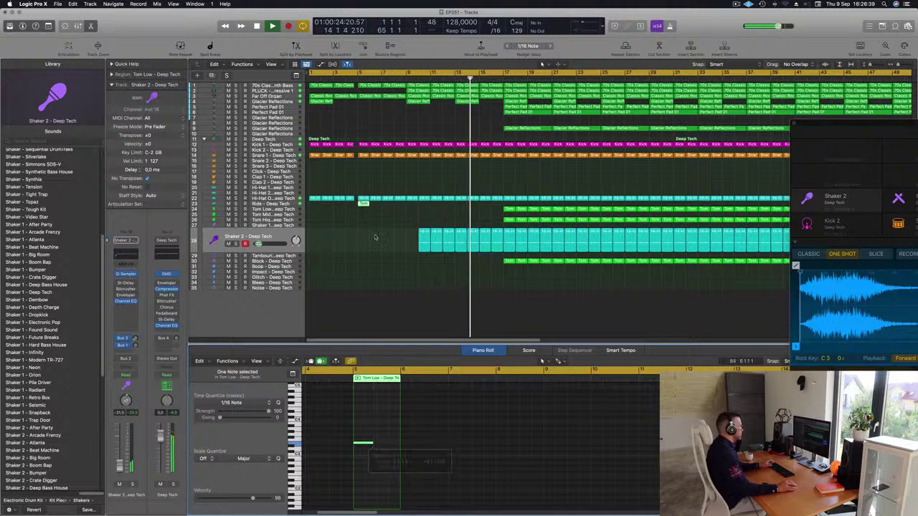
# Replace the Ride track's sound with Crash - Roland TR-909 and set its volume to -16 dB during playback.
pyautogui.press('Return')
pyautogui.click(287, 205)
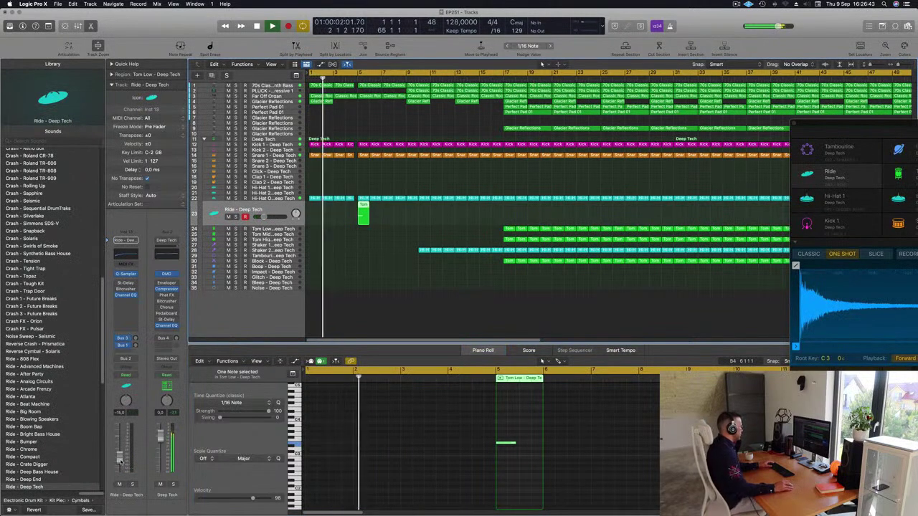
pyautogui.moveTo(120, 459); pyautogui.dragTo(121, 462)
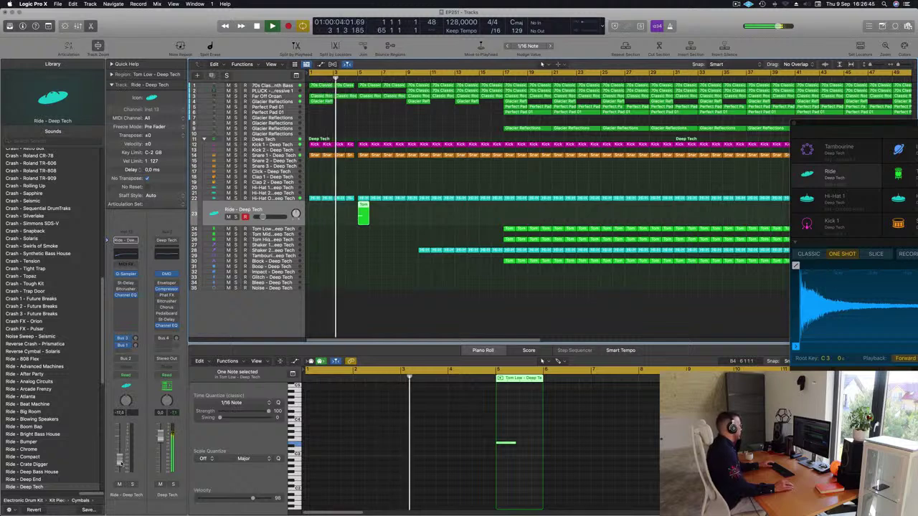
pyautogui.scroll(10, 44, 424)
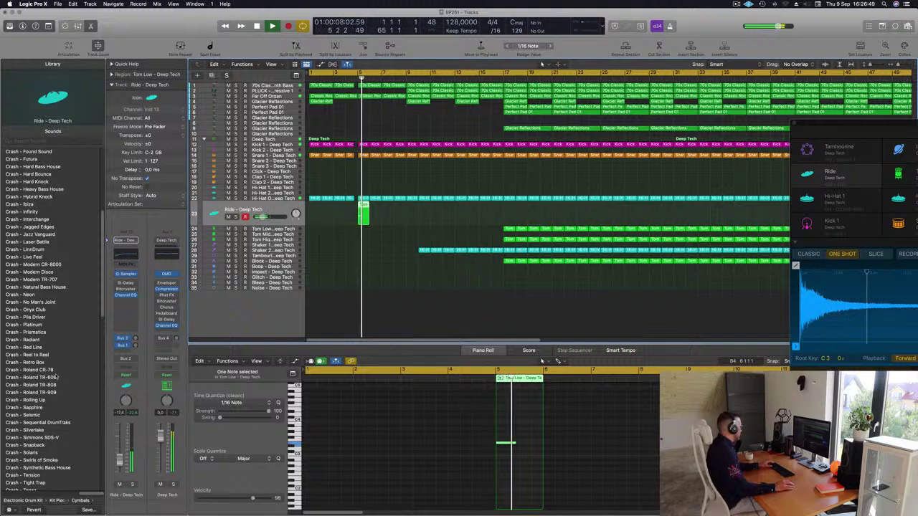
pyautogui.click(31, 393)
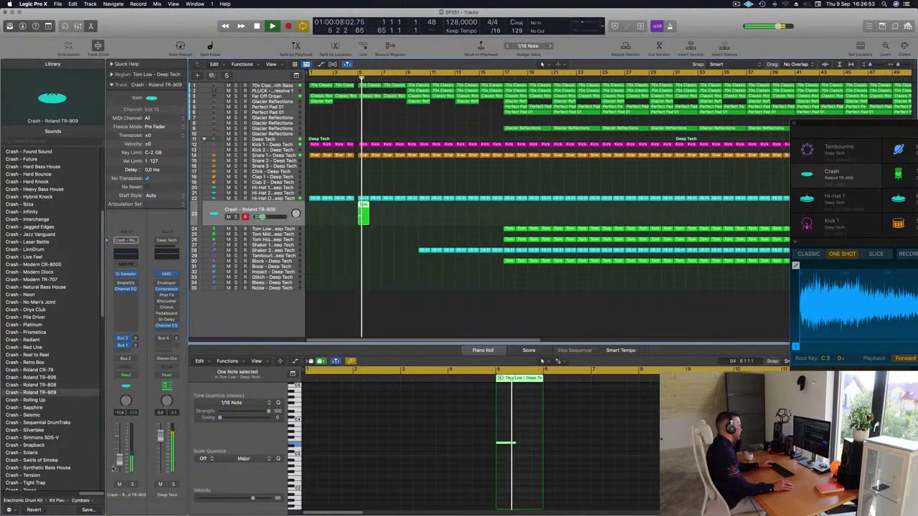
pyautogui.press('space')
pyautogui.press('space')
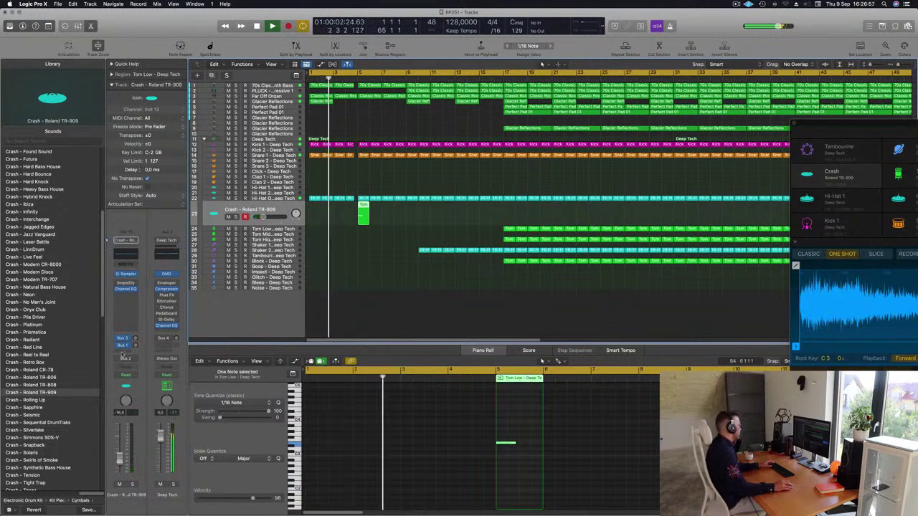
# Add a Bus 6 send to the Crash - Roland TR-909 track, raise its send level and restart playback.
pyautogui.click(117, 375)
pyautogui.moveTo(124, 360)
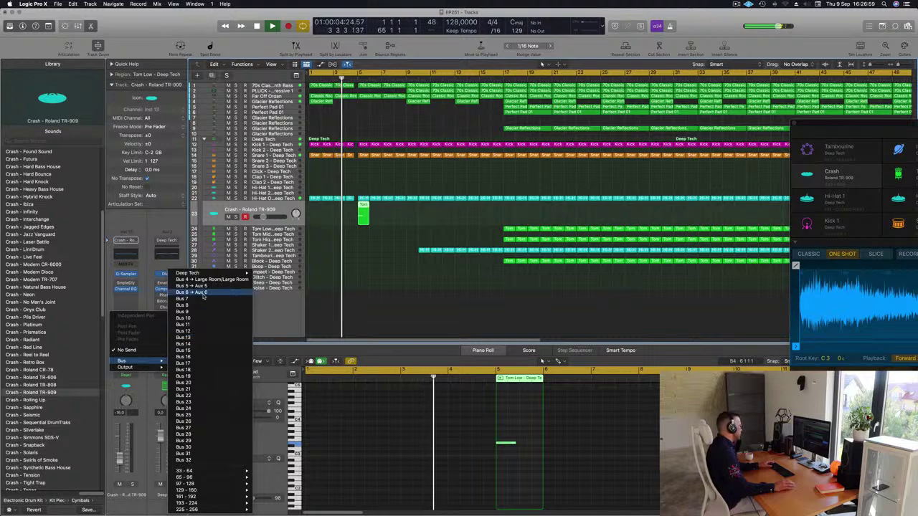
pyautogui.click(192, 292)
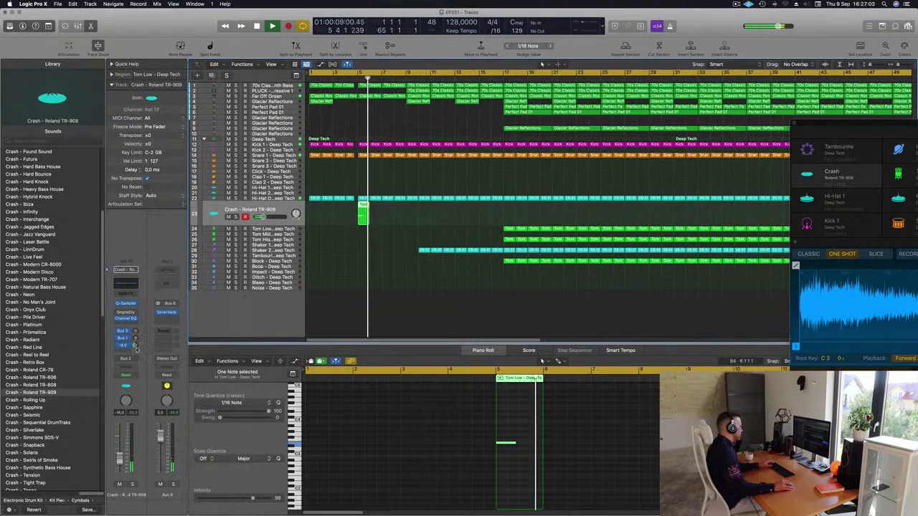
pyautogui.press('Return')
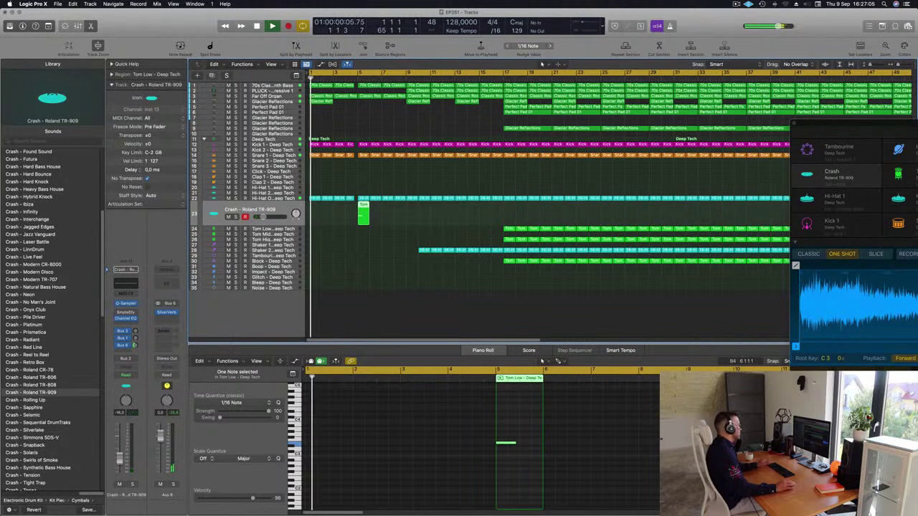
# Listen to the Far Off Organ track in solo around bar 5, ending with its solo off.
pyautogui.scroll(-1, 359, 253)
pyautogui.scroll(2, 368, 254)
pyautogui.hscroll(1, 369, 254)
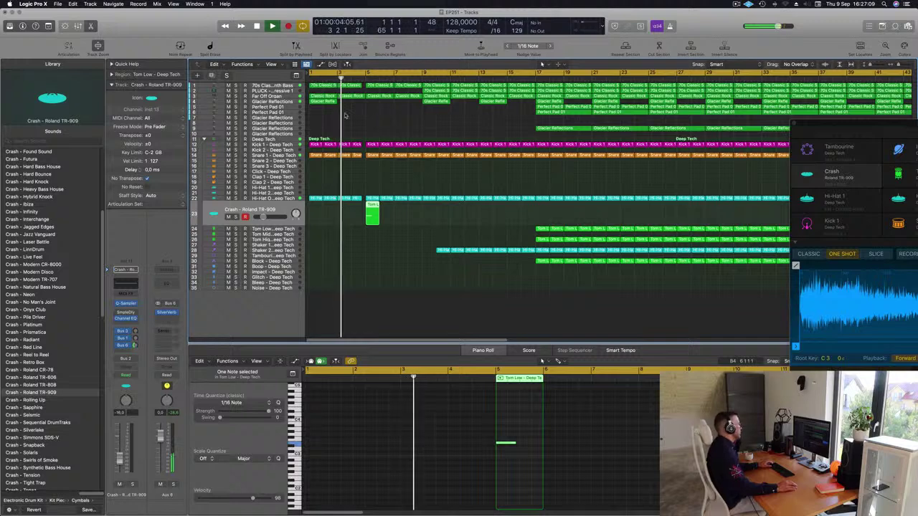
pyautogui.click(262, 96)
pyautogui.click(236, 109)
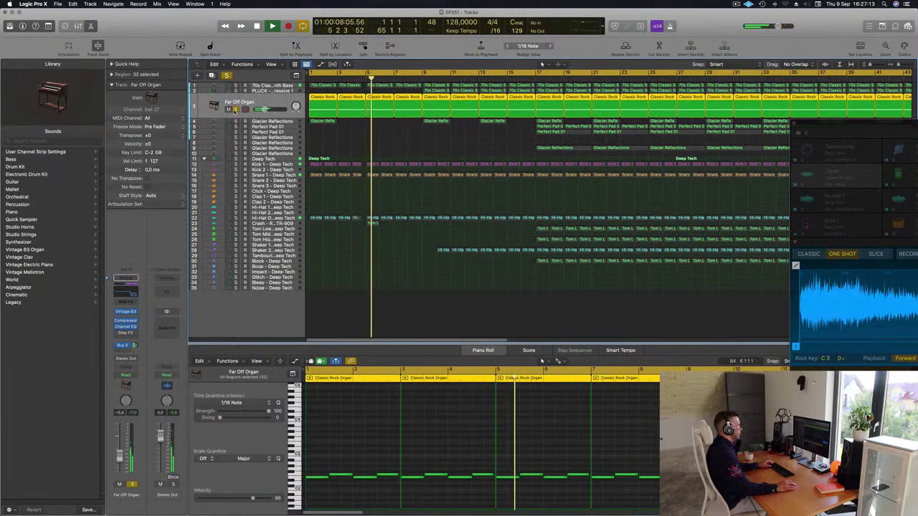
pyautogui.click(234, 110)
# Copy the first Shaker 2 - Deep Tech region to bar 9 and restart playback.
pyautogui.scroll(-3, 346, 139)
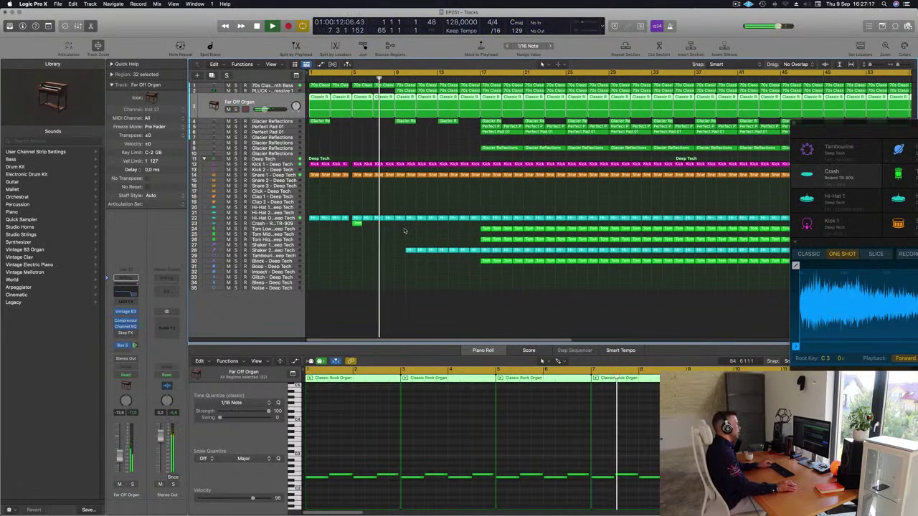
pyautogui.click(408, 249)
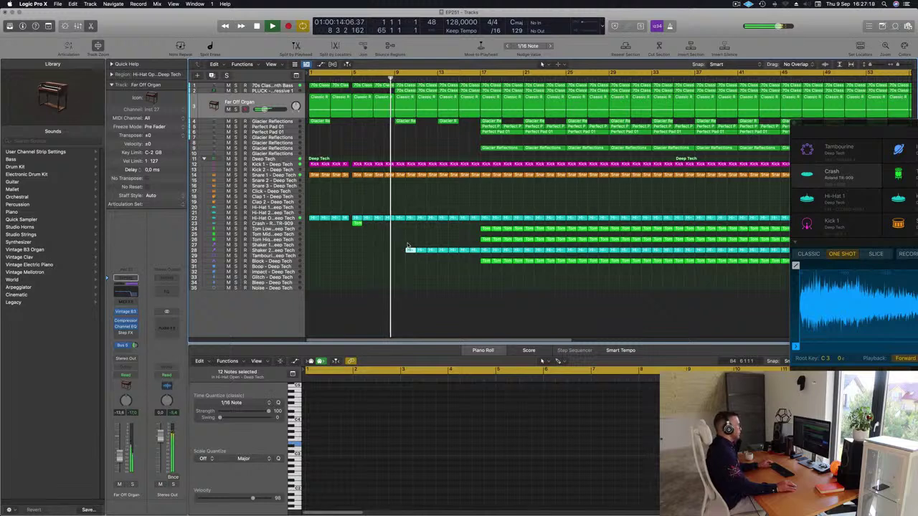
pyautogui.moveTo(408, 251); pyautogui.dragTo(400, 250)
pyautogui.press('space')
pyautogui.press('space')
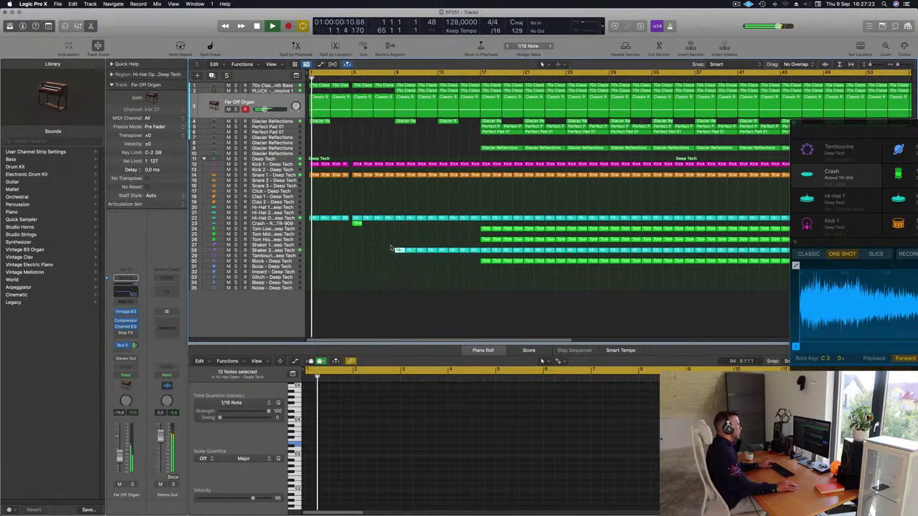
# Delete the Shaker 2 - Deep Tech regions in bars 9 to 16.
pyautogui.click(387, 249)
pyautogui.press('super+z')
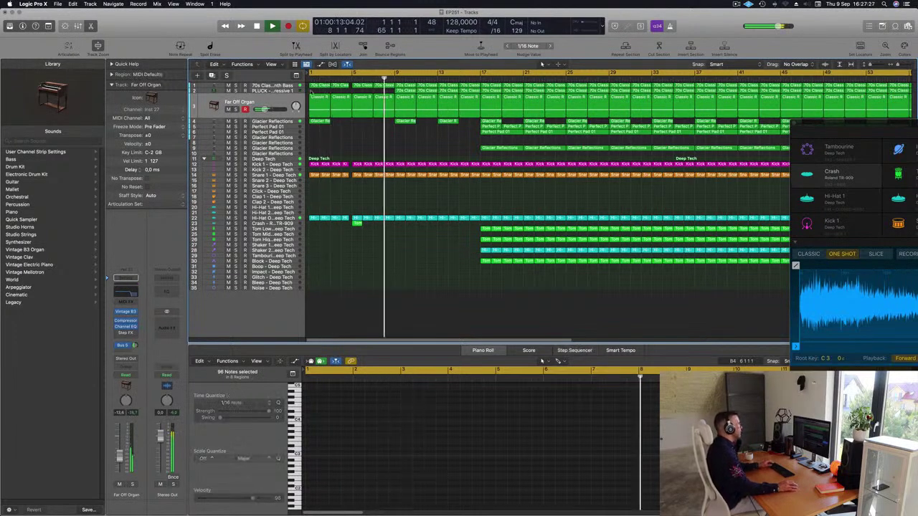
# Set the PLUCK - Basic Progressive 1 track's volume to -11.6 dB and open its Sylenth1 window clear of the track list.
pyautogui.press('Up')
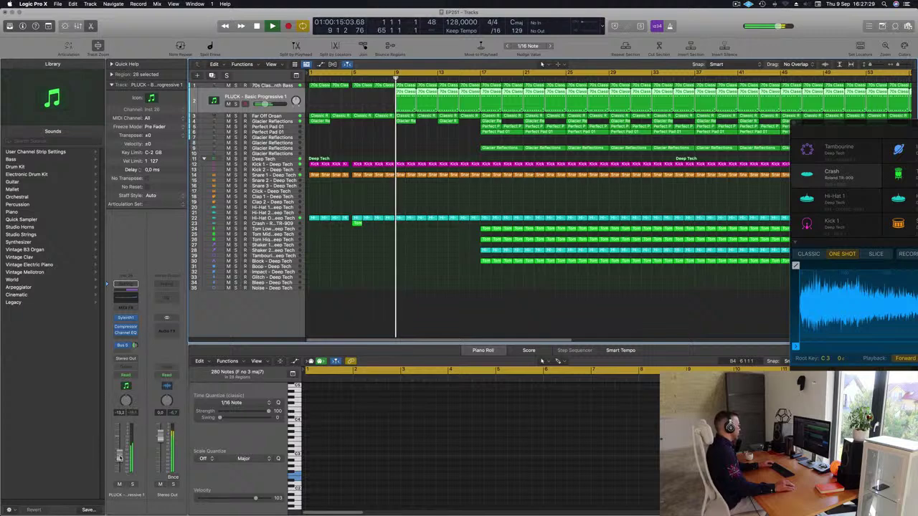
pyautogui.click(125, 318)
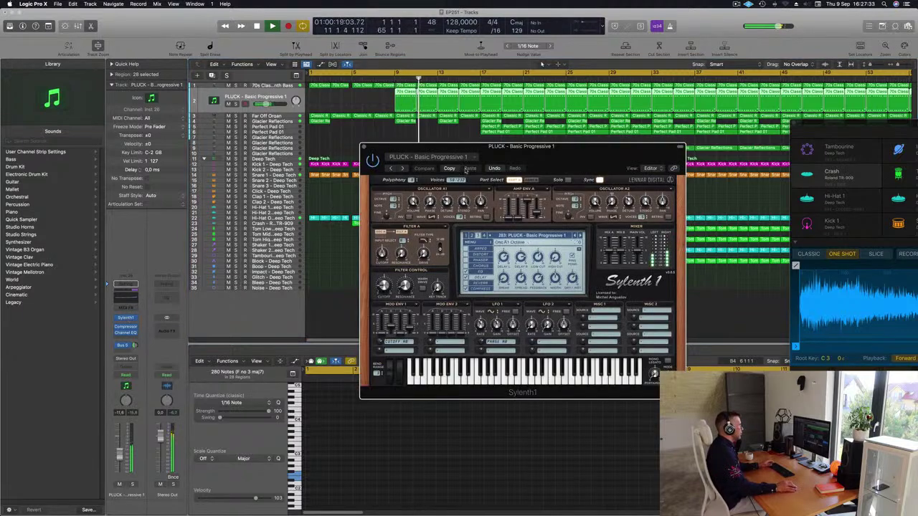
pyautogui.moveTo(583, 148); pyautogui.dragTo(675, 141)
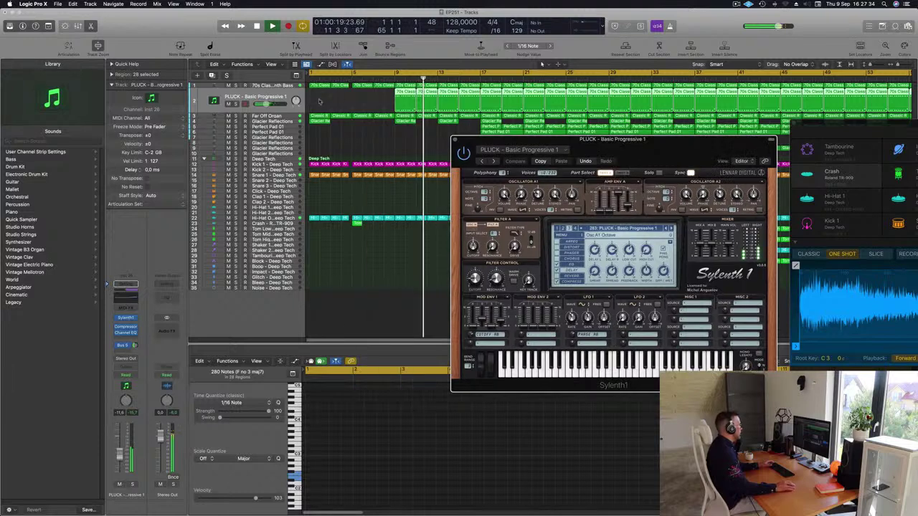
# Set the automation mode of the PLUCK - Basic Progressive 1 track to Touch.
pyautogui.click(126, 375)
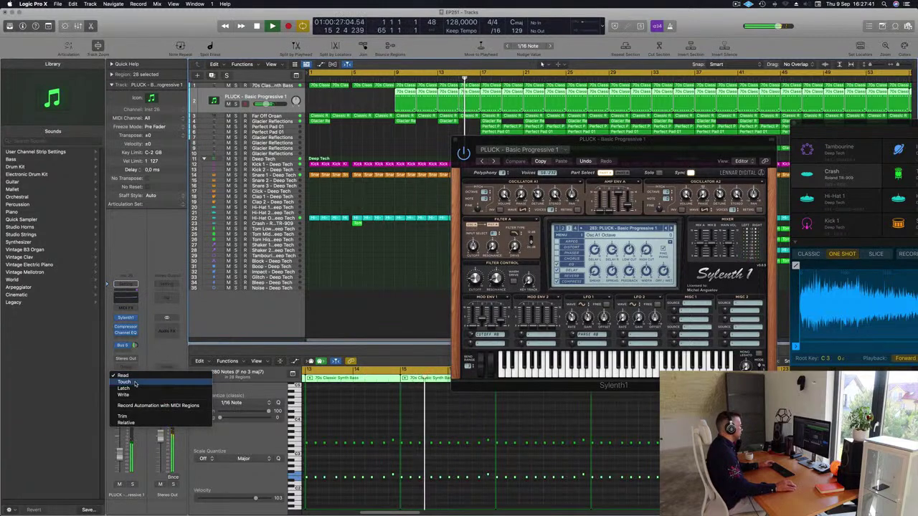
pyautogui.click(129, 383)
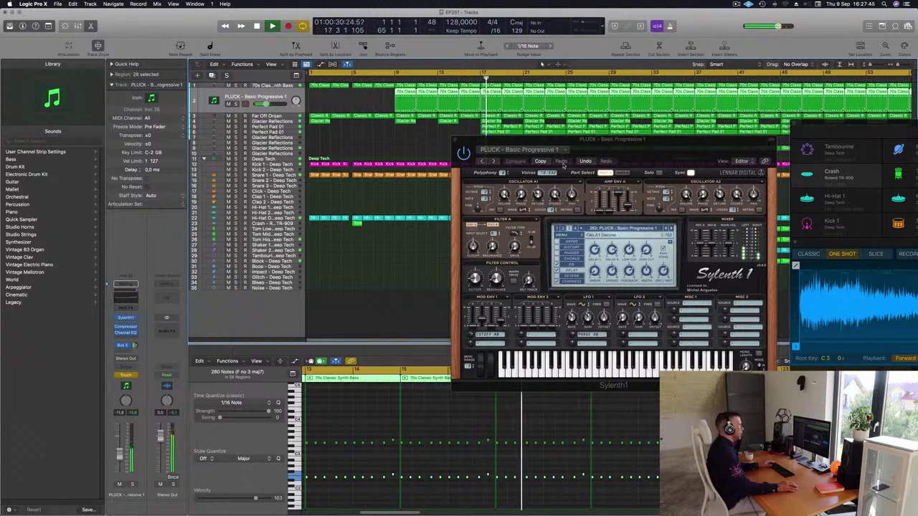
# Record a Sylenth1 filter cutoff movement on the pluck track around bar 9, stop playback and close the plug-in window.
pyautogui.press('Return')
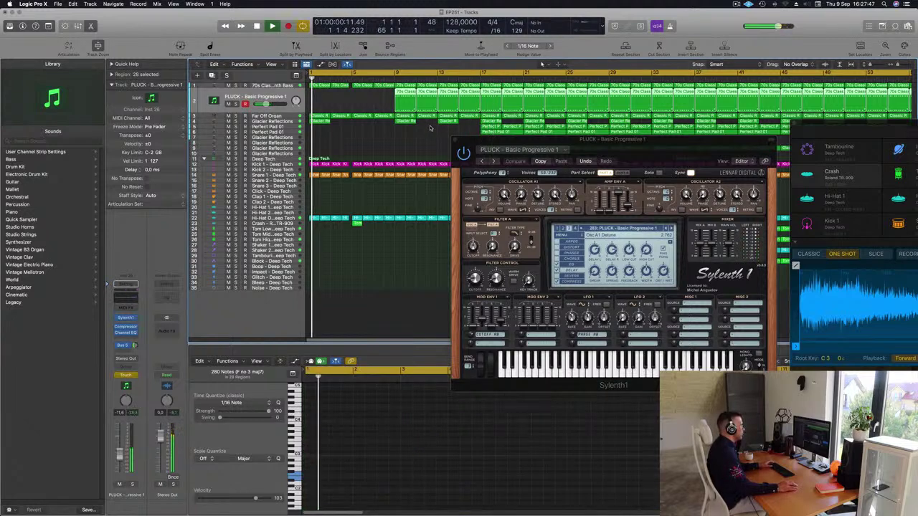
pyautogui.click(385, 77)
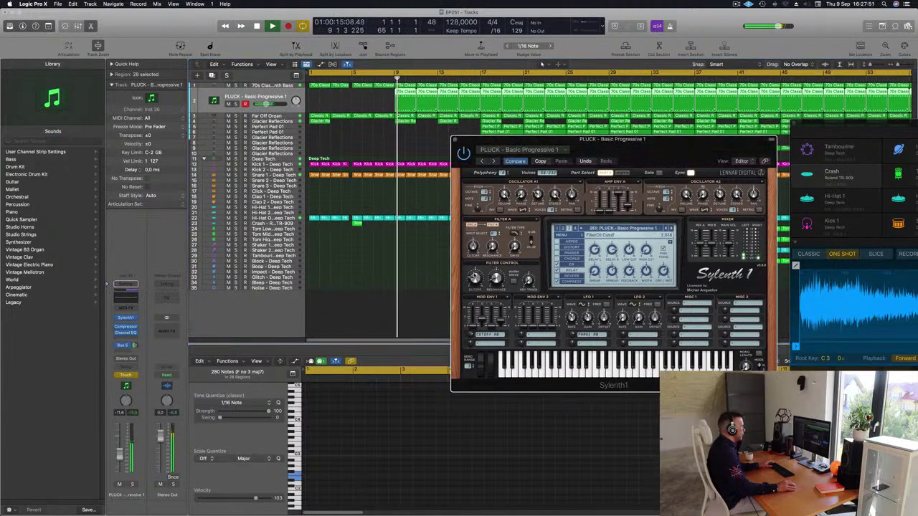
pyautogui.press('Return')
pyautogui.click(455, 140)
pyautogui.press('space')
# Show track automation and display the Sylenth1 FilterCtl Cutoff lane on the PLUCK - Basic Progressive 1 track.
pyautogui.moveTo(275, 131); pyautogui.dragTo(275, 156)
pyautogui.press('a')
pyautogui.click(272, 121)
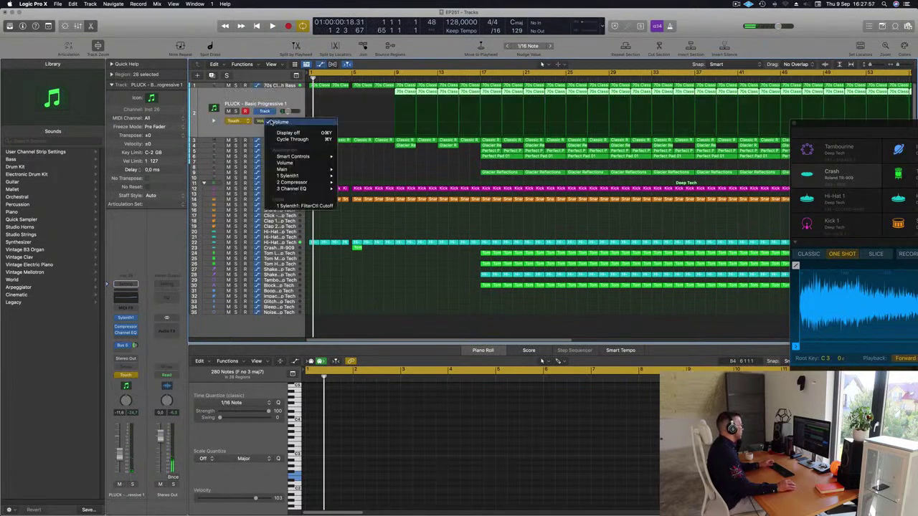
pyautogui.click(380, 157)
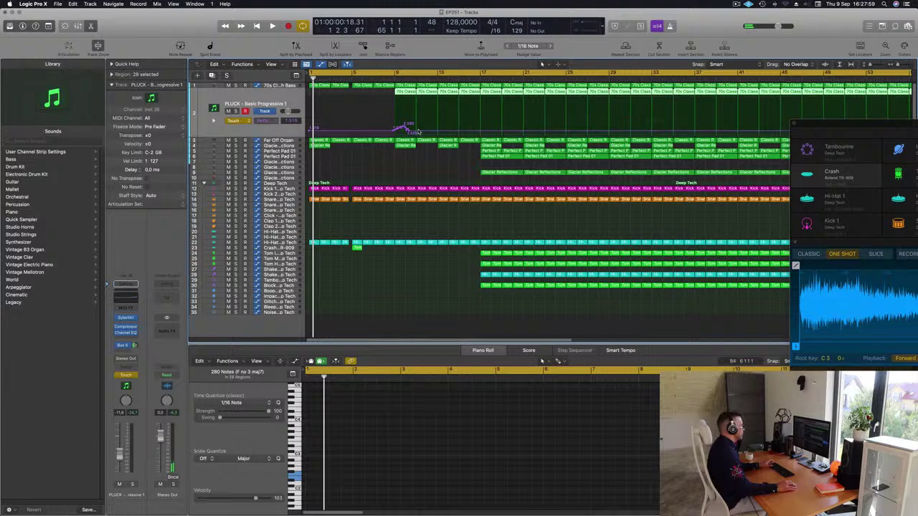
# Replace the recorded cutoff bumps with a curve rising from bar 9 to about 2.36 at bar 17, and set the automation mode to Read.
pyautogui.click(401, 132)
pyautogui.click(368, 130)
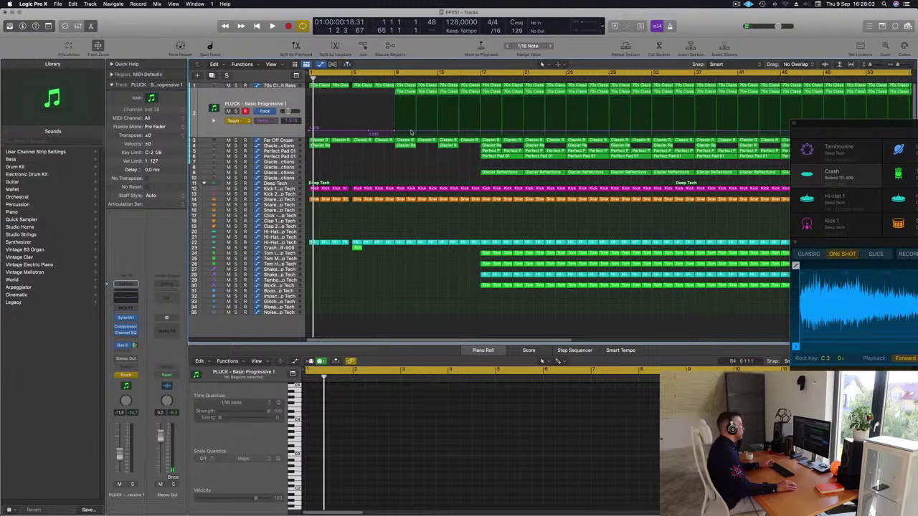
pyautogui.press('space')
pyautogui.click(381, 78)
pyautogui.click(233, 120)
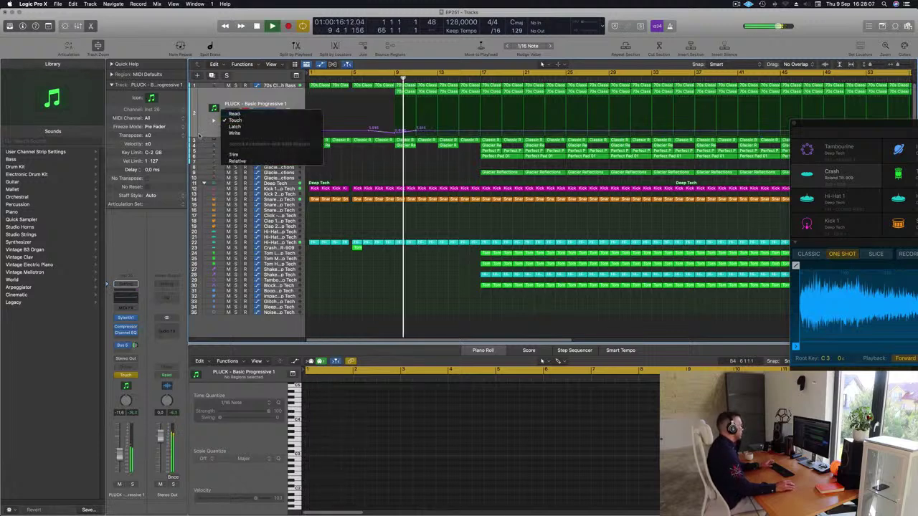
pyautogui.click(237, 124)
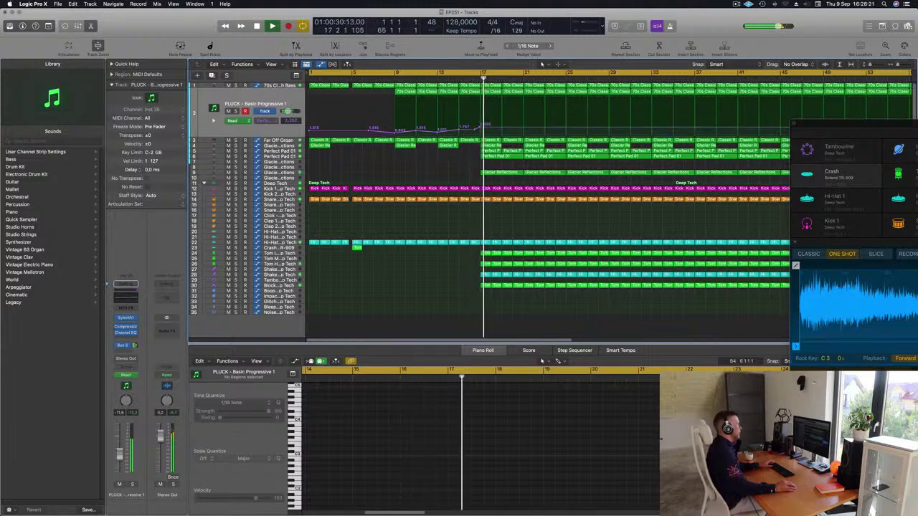
# Delete the Glacier Reflections region and the shorter, upper Perfect Pad 01 region that start at bar 17.
pyautogui.click(451, 166)
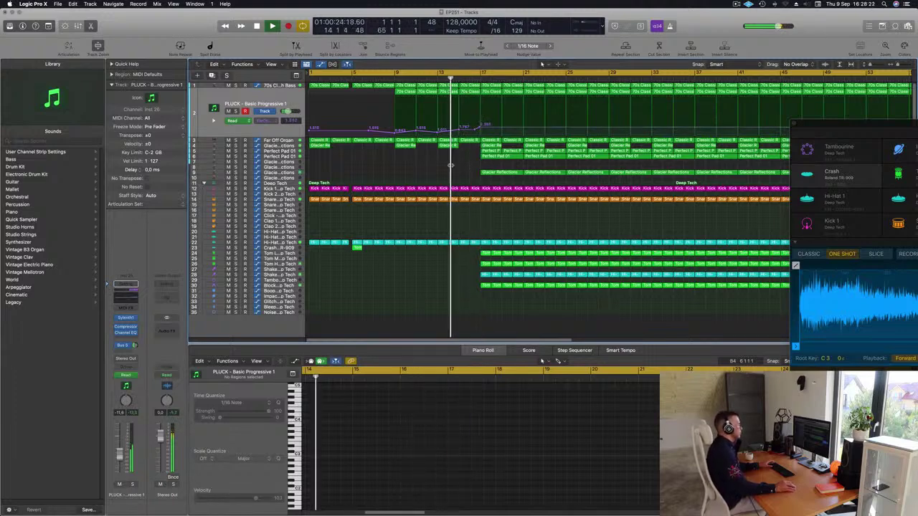
pyautogui.click(490, 157)
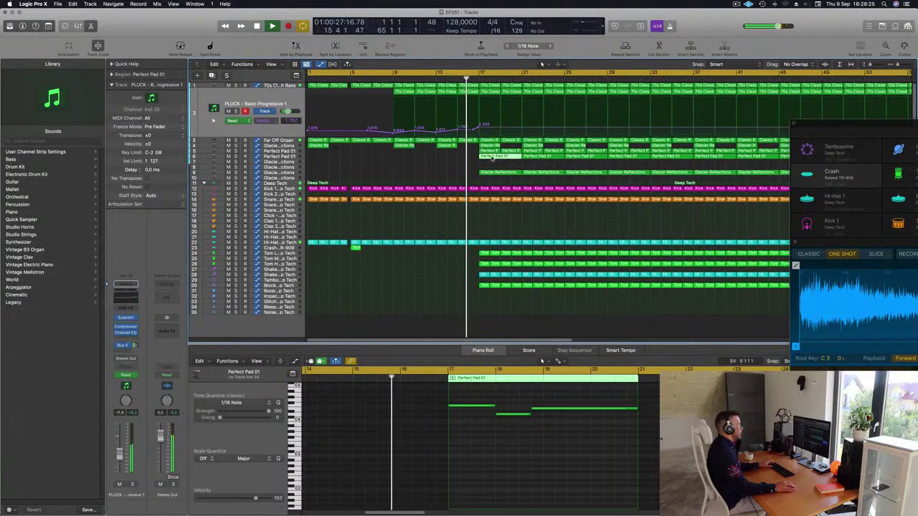
pyautogui.click(501, 173)
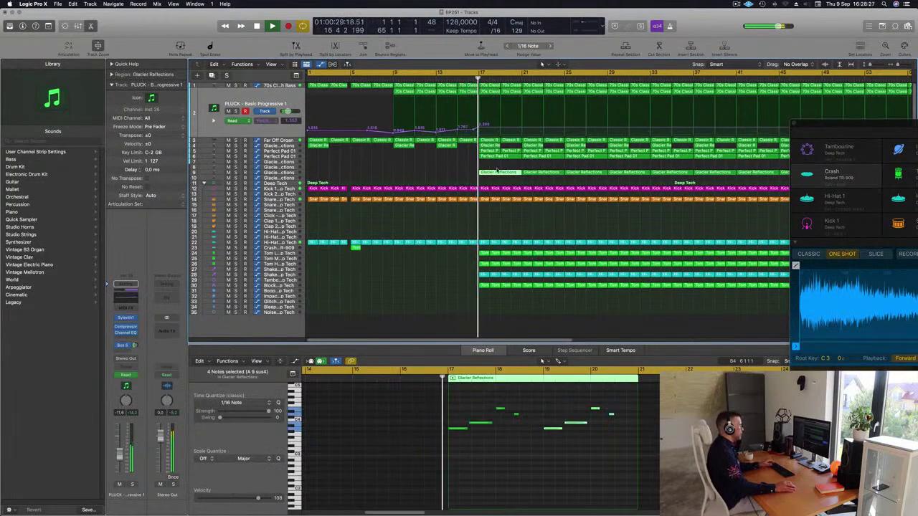
pyautogui.press('Delete')
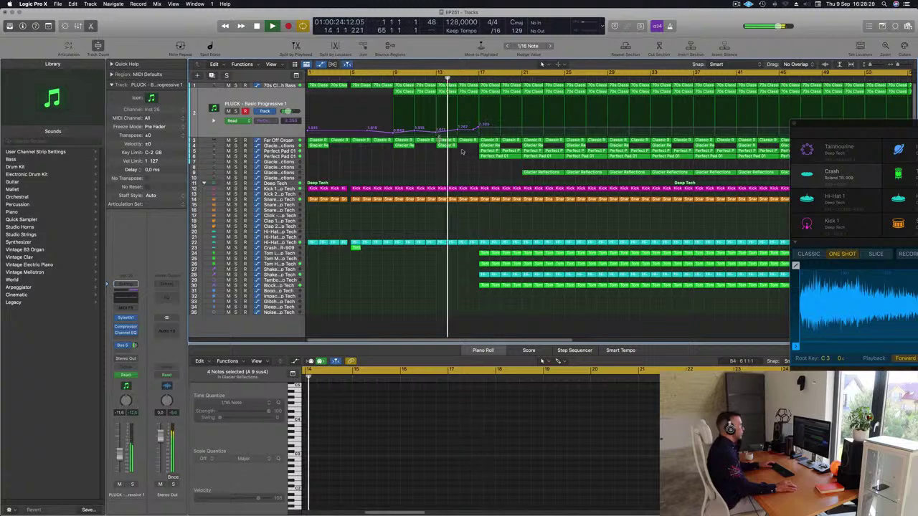
pyautogui.click(489, 152)
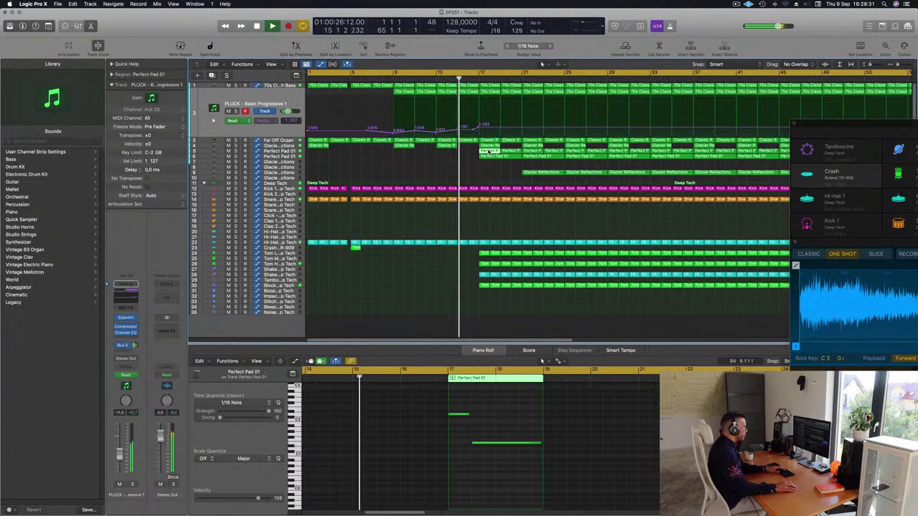
pyautogui.press('Delete')
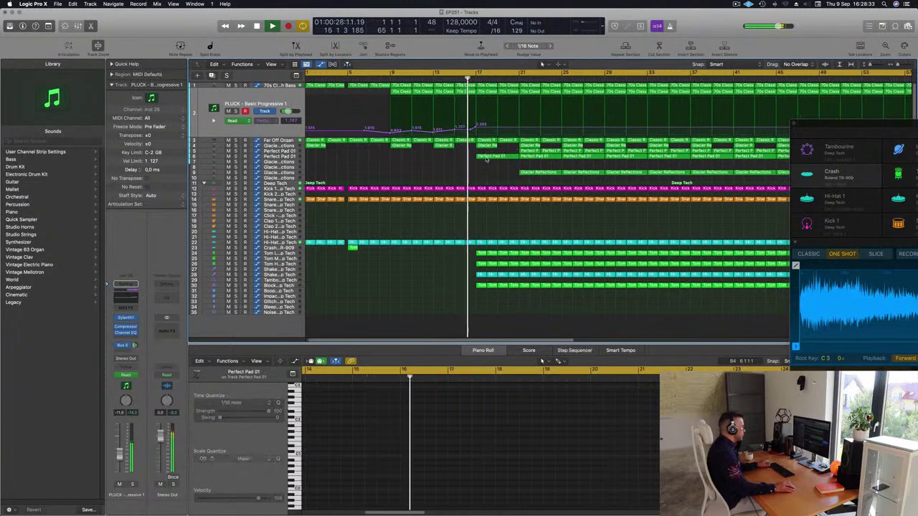
# Delete the Tom Low, Tom High and Block regions in bars 17 to 21, keeping the Shaker 2 regions.
pyautogui.click(486, 157)
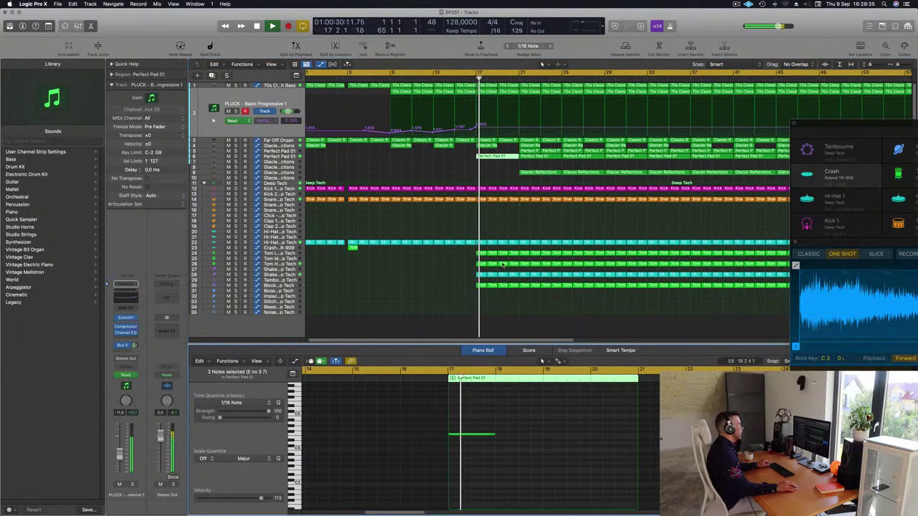
pyautogui.scroll(-4, 484, 191)
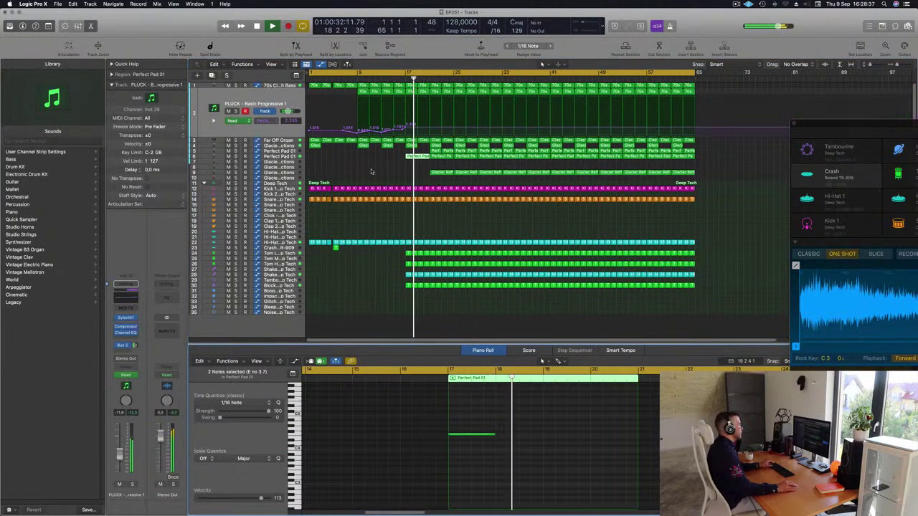
pyautogui.click(369, 81)
pyautogui.moveTo(395, 250); pyautogui.dragTo(435, 282)
pyautogui.press('Delete')
pyautogui.press('Delete')
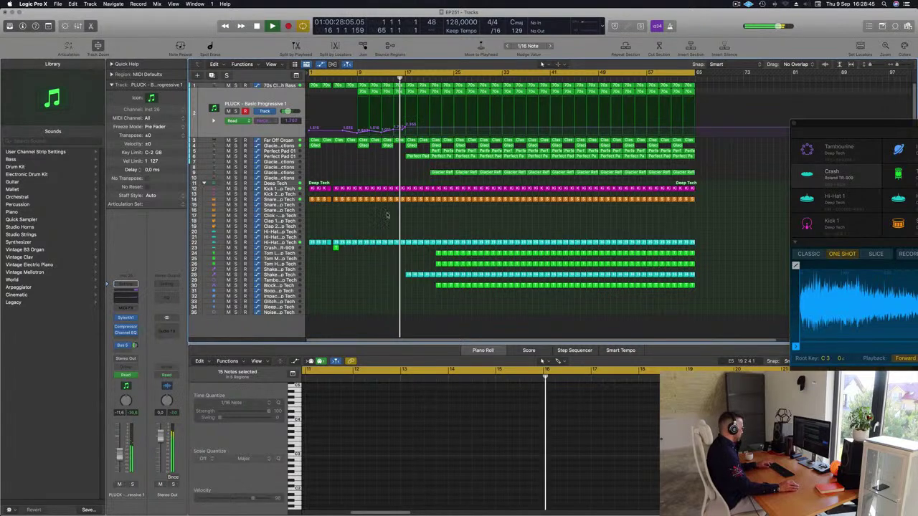
# Select all regions and apply their track names and track colors to them.
pyautogui.press('super+a')
pyautogui.rightClick(456, 244)
pyautogui.click(460, 245)
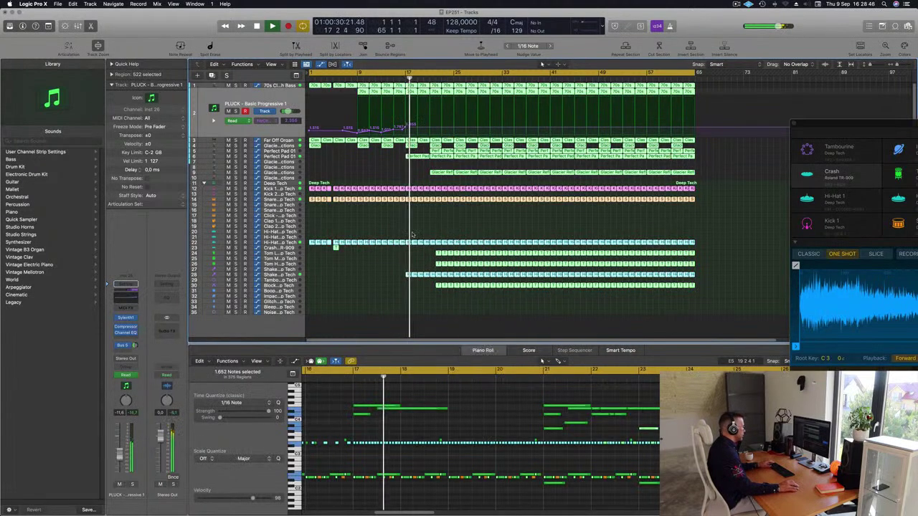
pyautogui.rightClick(451, 243)
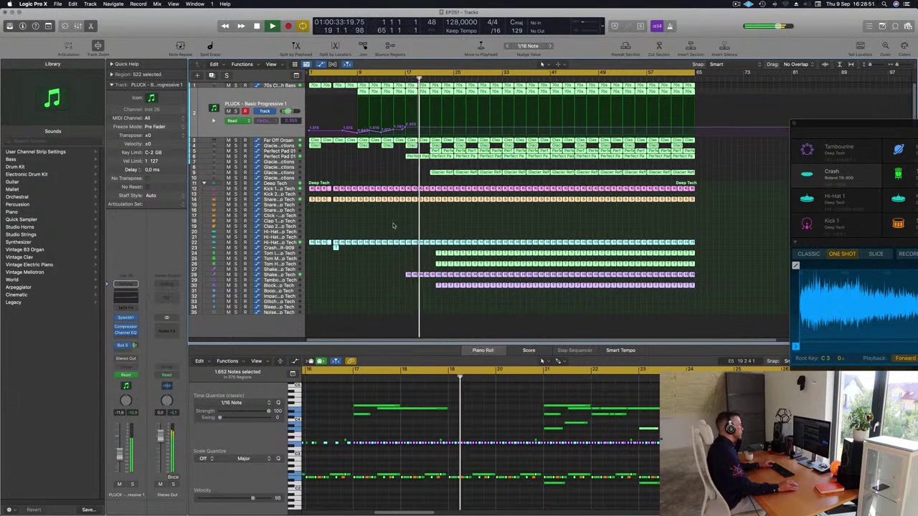
pyautogui.click(457, 251)
pyautogui.click(399, 216)
# Cut a one-beat break across all playing tracks from 16 4 1 1 to 17 1 1 1, splitting the notes that cross the cut.
pyautogui.click(394, 80)
pyautogui.scroll(2, 359, 185)
pyautogui.scroll(-3, 377, 176)
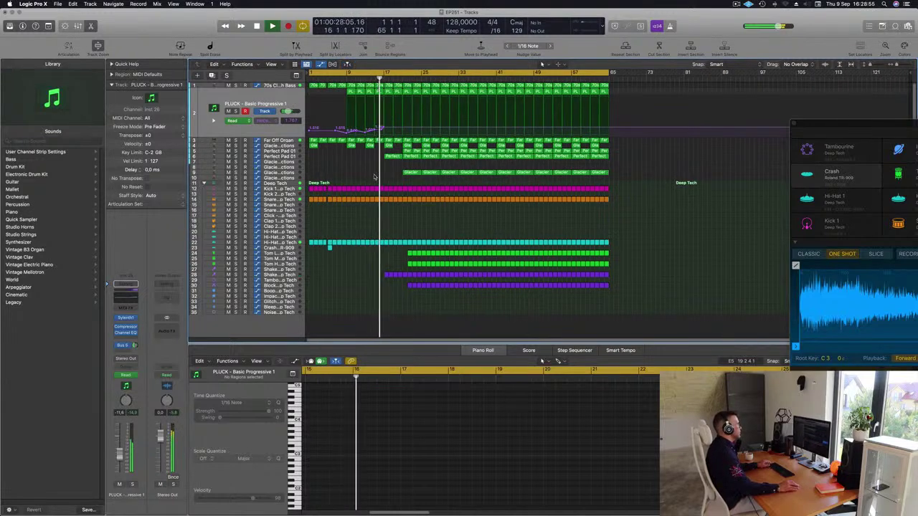
pyautogui.scroll(5, 378, 176)
pyautogui.scroll(-1, 380, 190)
pyautogui.hscroll(-3, 380, 191)
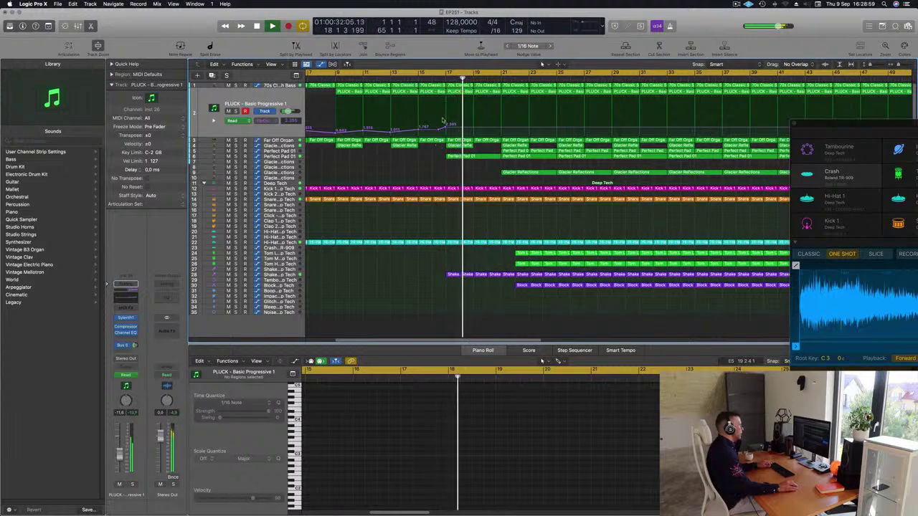
pyautogui.moveTo(442, 255); pyautogui.dragTo(446, 96)
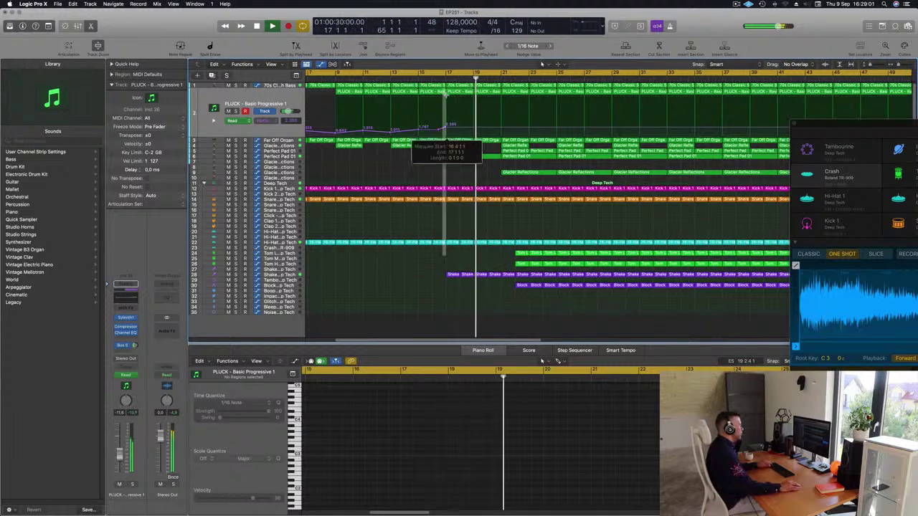
pyautogui.press('BackSpace')
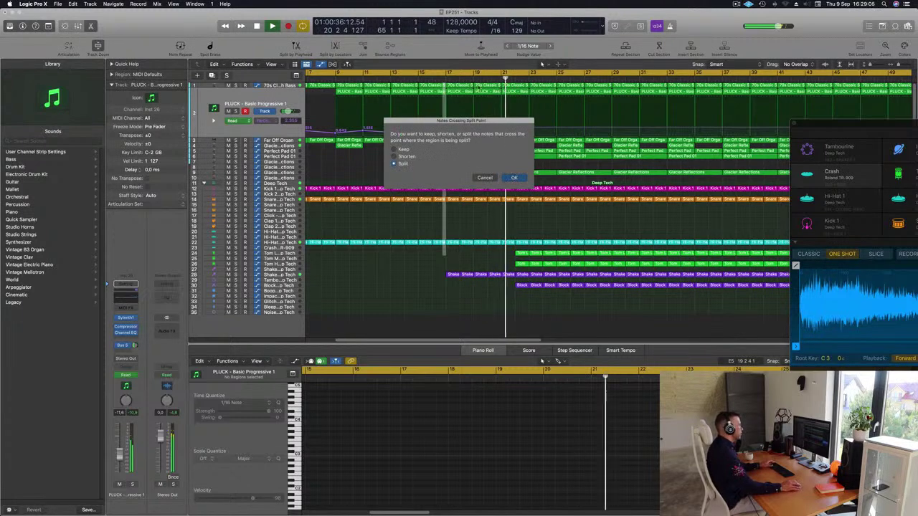
pyautogui.click(514, 177)
pyautogui.moveTo(416, 80); pyautogui.dragTo(433, 162)
# Delete the Glacier Reflections region and the Perfect Pad 01 regions on both pad tracks in bars 21 to 24.
pyautogui.scroll(-5, 432, 163)
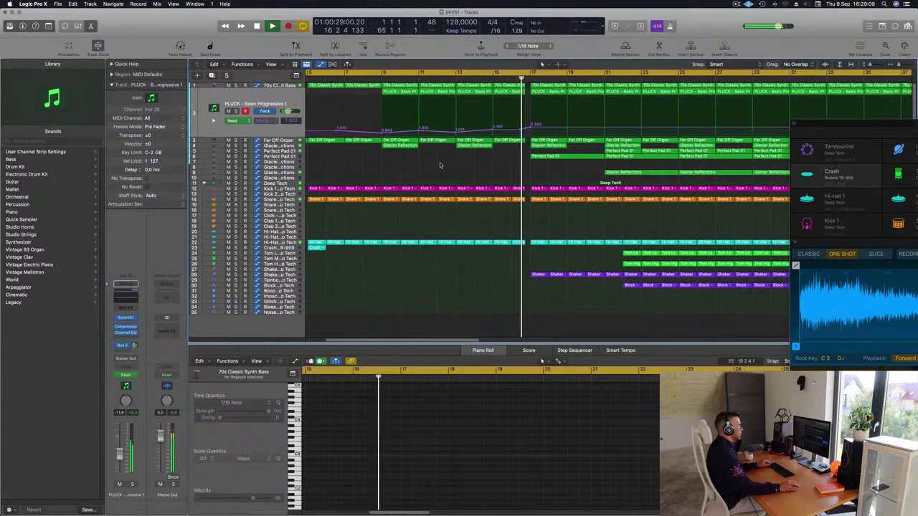
pyautogui.scroll(-6, 475, 164)
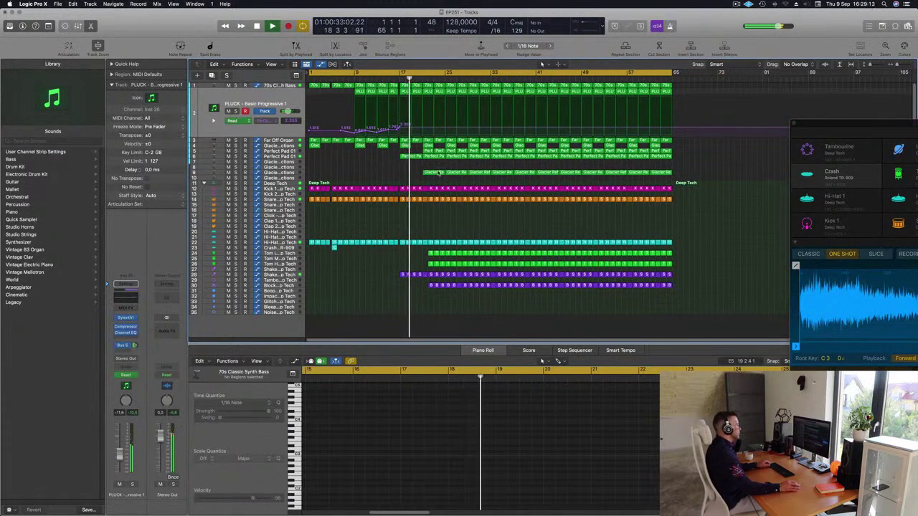
pyautogui.click(439, 173)
pyautogui.press('Delete')
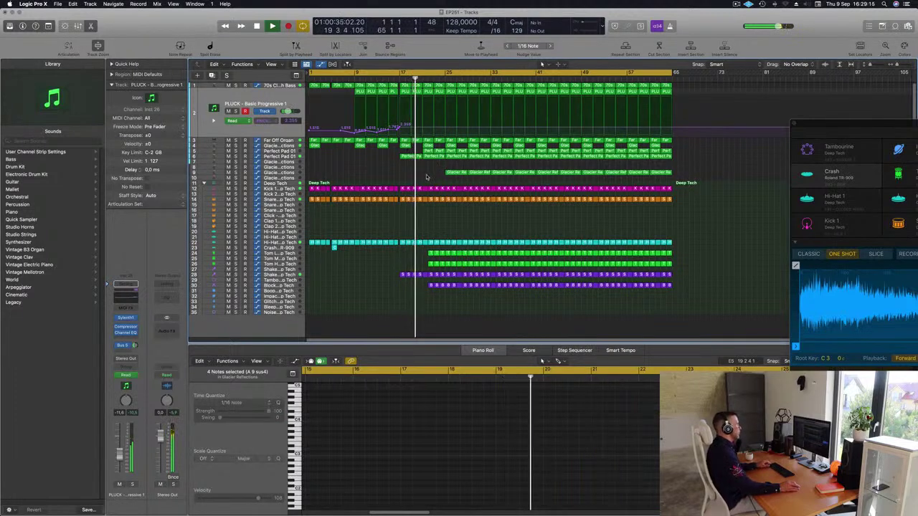
pyautogui.click(434, 152)
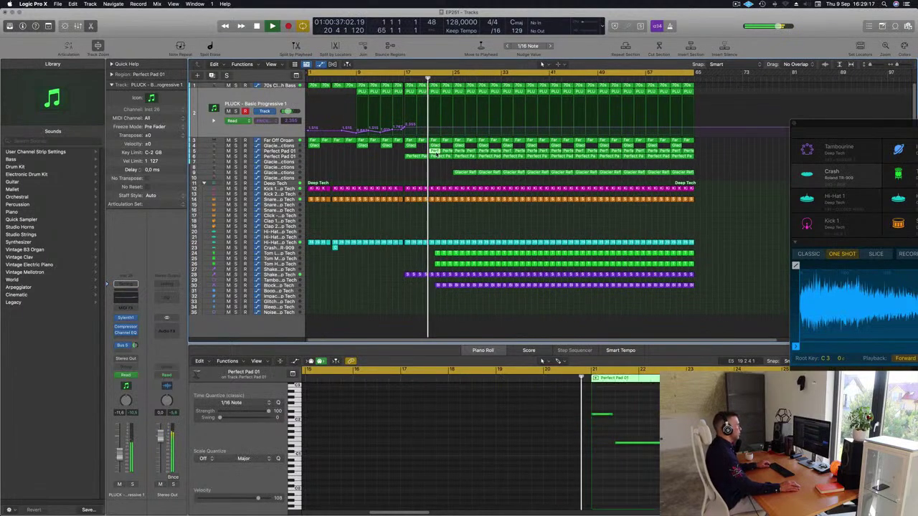
pyautogui.click(399, 77)
pyautogui.moveTo(435, 171); pyautogui.dragTo(446, 151)
pyautogui.press('BackSpace')
# Delete the Tom Low, Tom High and Block regions in bar 22.
pyautogui.hscroll(3, 441, 192)
pyautogui.hscroll(4, 441, 192)
pyautogui.hscroll(-3, 508, 227)
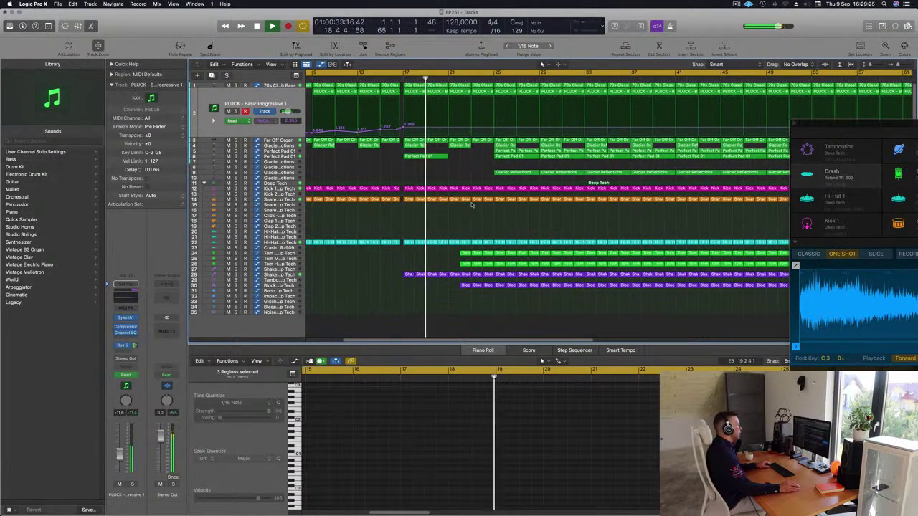
pyautogui.moveTo(461, 266); pyautogui.dragTo(467, 253)
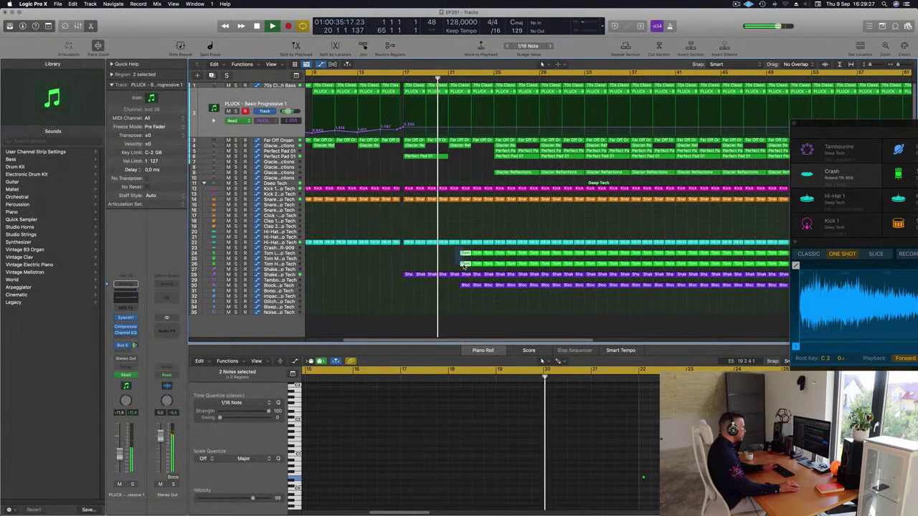
pyautogui.press('Delete')
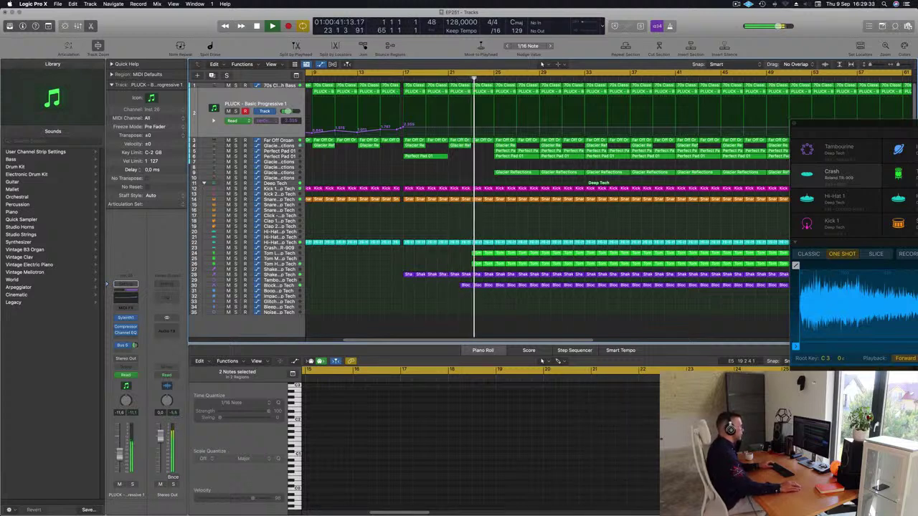
pyautogui.click(433, 79)
pyautogui.click(465, 285)
pyautogui.press('Delete')
# Delete the Hi-Hat, Tom Low, Tom High and Shaker 2 regions in bars 23 and 24.
pyautogui.moveTo(476, 237); pyautogui.dragTo(490, 277)
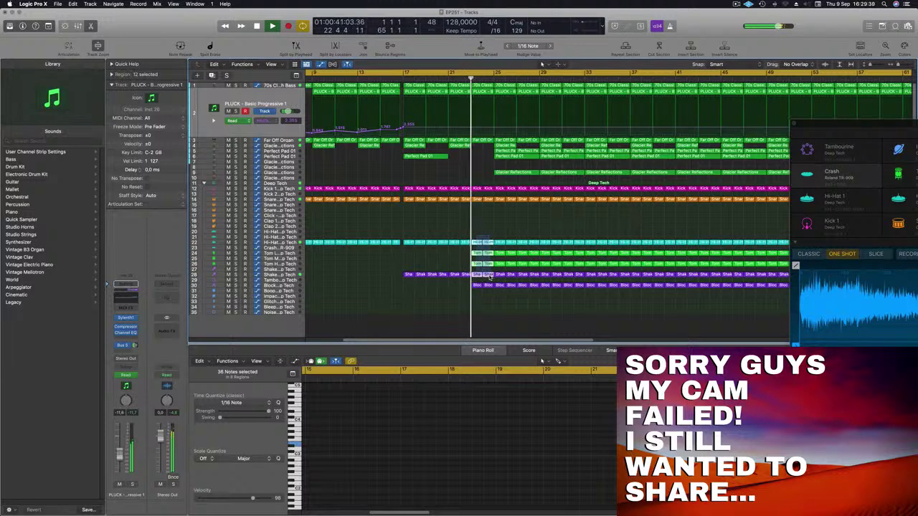
pyautogui.press('Delete')
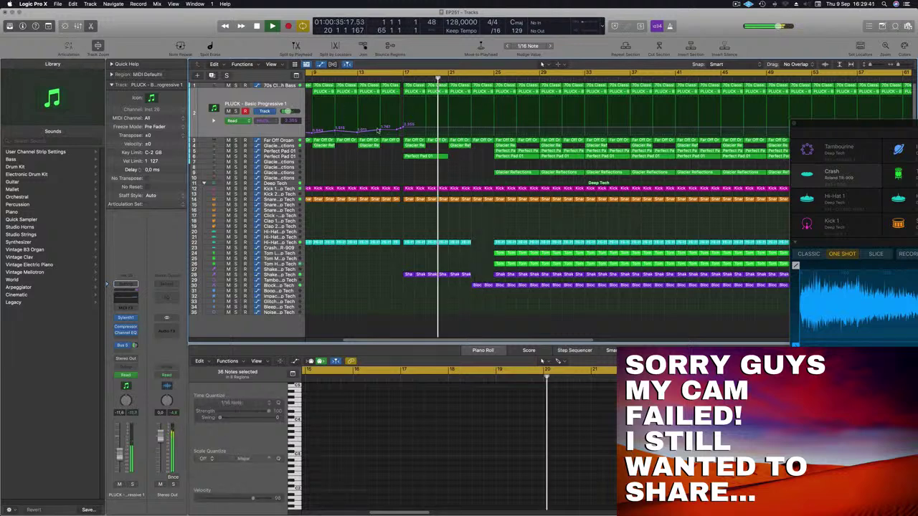
pyautogui.scroll(2, 467, 220)
pyautogui.scroll(-3, 465, 218)
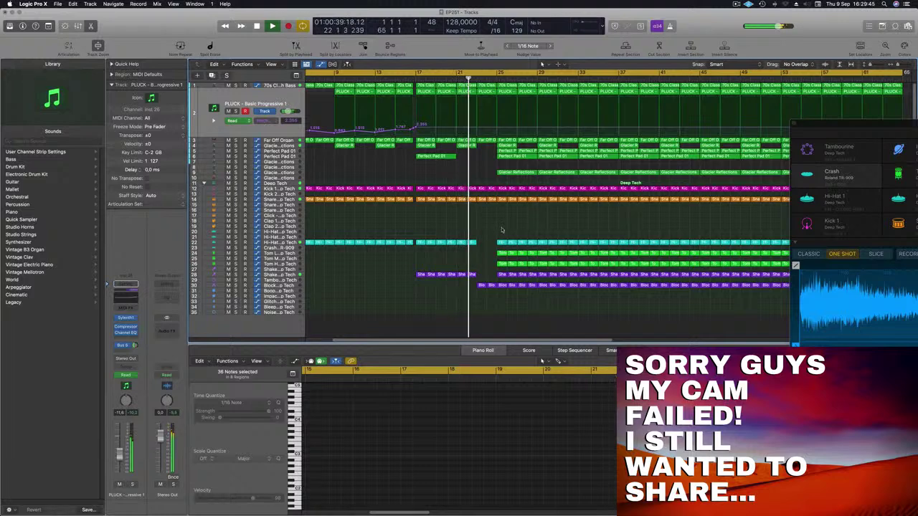
pyautogui.hscroll(-3, 512, 223)
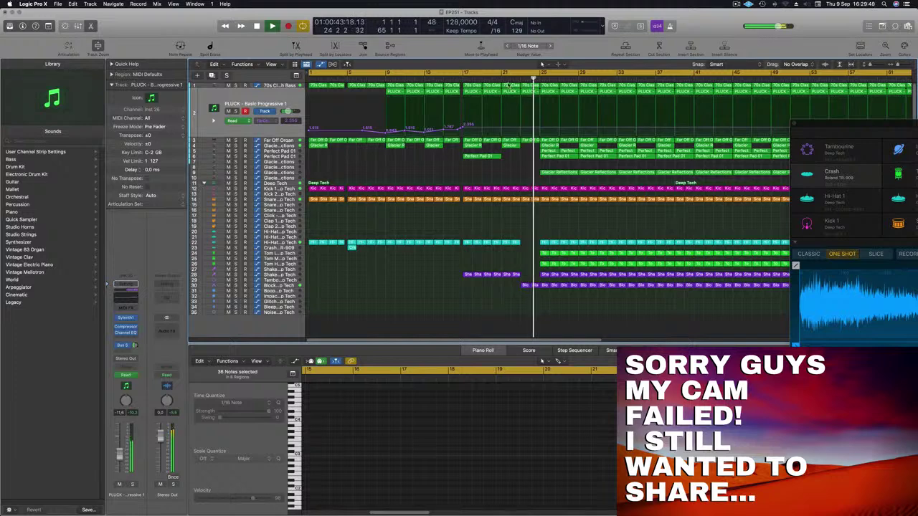
# Add filter cutoff automation points on the pluck track: 1.599 around bar 23, rising to about 2.6 around bar 27.
pyautogui.click(292, 287)
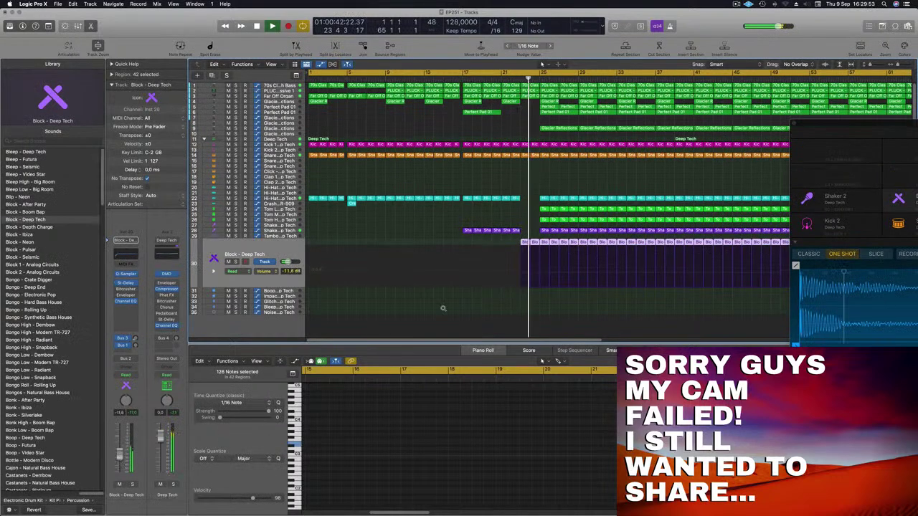
pyautogui.scroll(-5, 467, 180)
pyautogui.scroll(2, 473, 180)
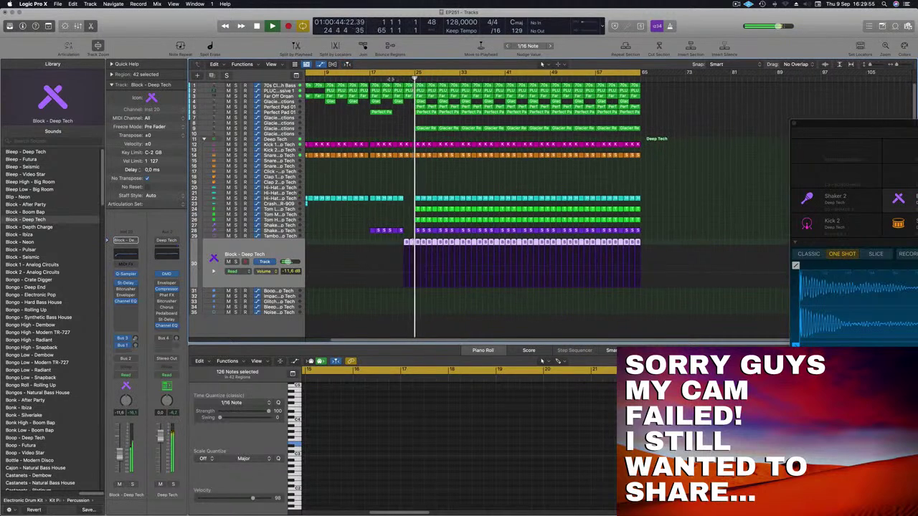
pyautogui.click(391, 79)
pyautogui.hscroll(-3, 423, 108)
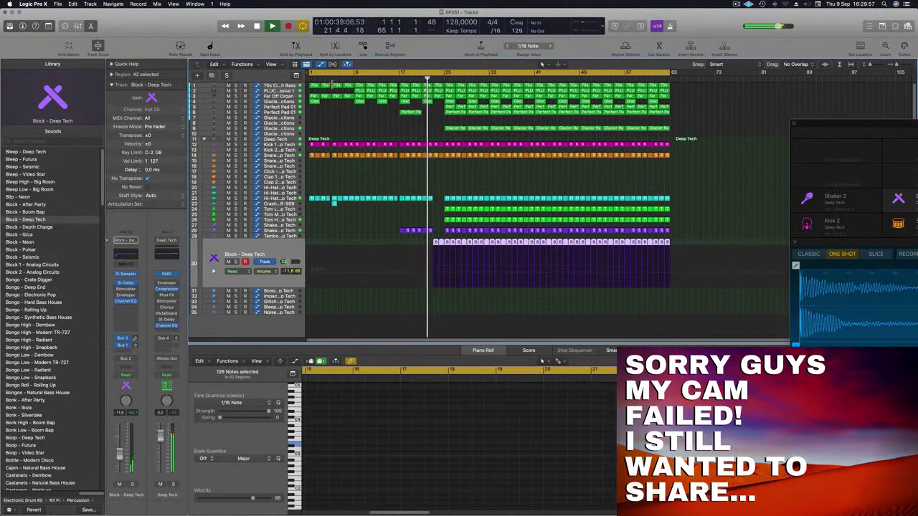
pyautogui.click(280, 91)
pyautogui.moveTo(434, 128); pyautogui.dragTo(454, 127)
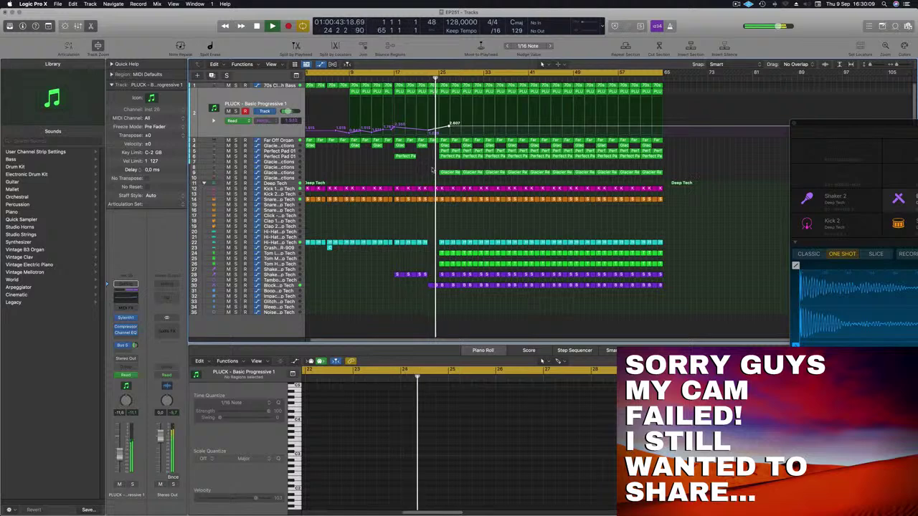
# Delete the upper Glacier Reflections region and the Perfect Pad 01 regions on both pad tracks in bars 25 to 28.
pyautogui.scroll(3, 433, 172)
pyautogui.scroll(-4, 433, 174)
pyautogui.scroll(3, 433, 174)
pyautogui.scroll(-2, 433, 174)
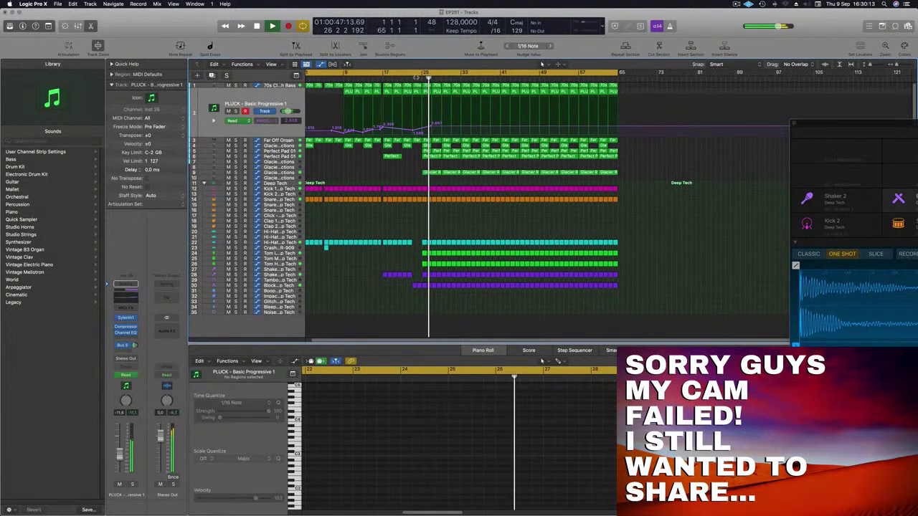
pyautogui.click(399, 80)
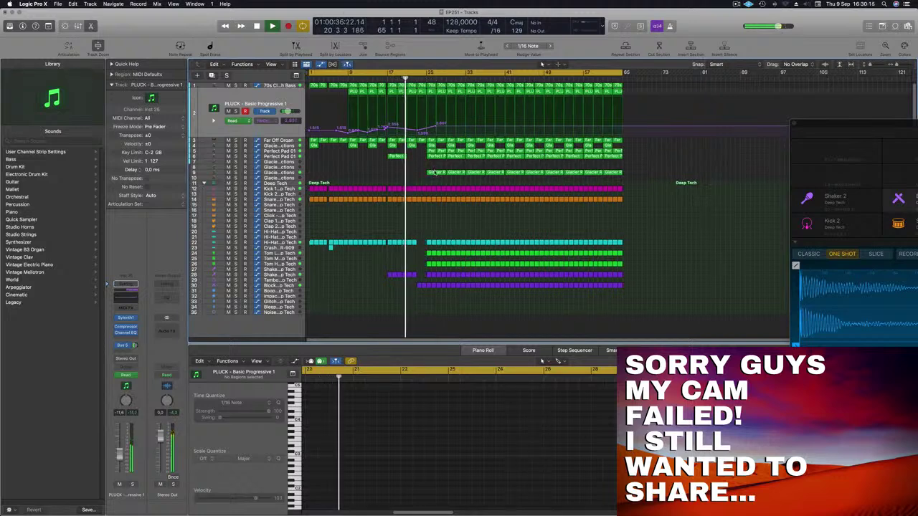
pyautogui.click(434, 173)
pyautogui.moveTo(435, 162); pyautogui.dragTo(440, 146)
pyautogui.press('Delete')
pyautogui.press('Return')
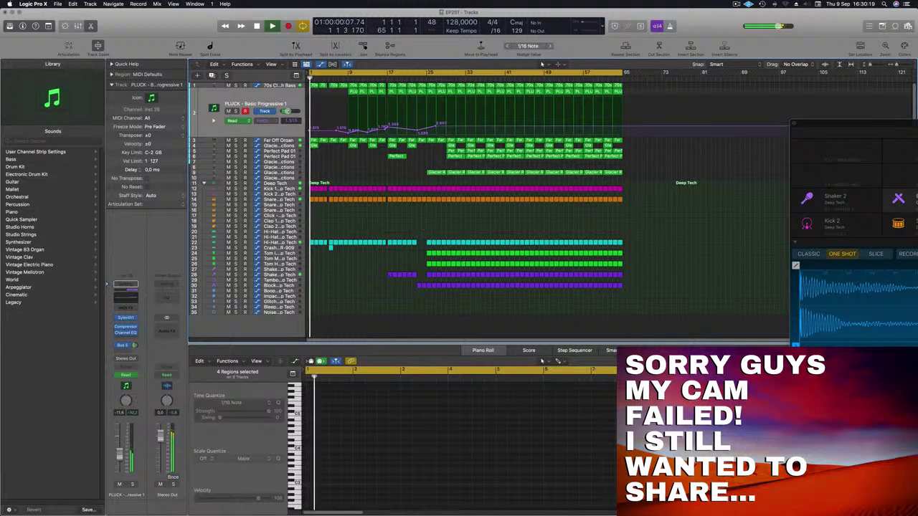
# Delete the Snare, Hi-Hat, Tom Low, Tom High, Shaker 2 and Block regions in bars 25 to 28, keeping the kick.
pyautogui.click(417, 78)
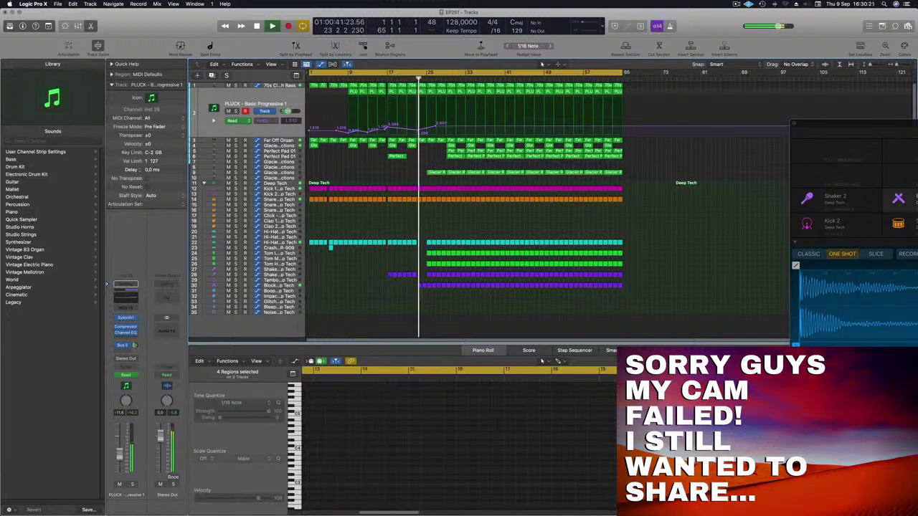
pyautogui.scroll(1, 446, 168)
pyautogui.moveTo(431, 195); pyautogui.dragTo(446, 305)
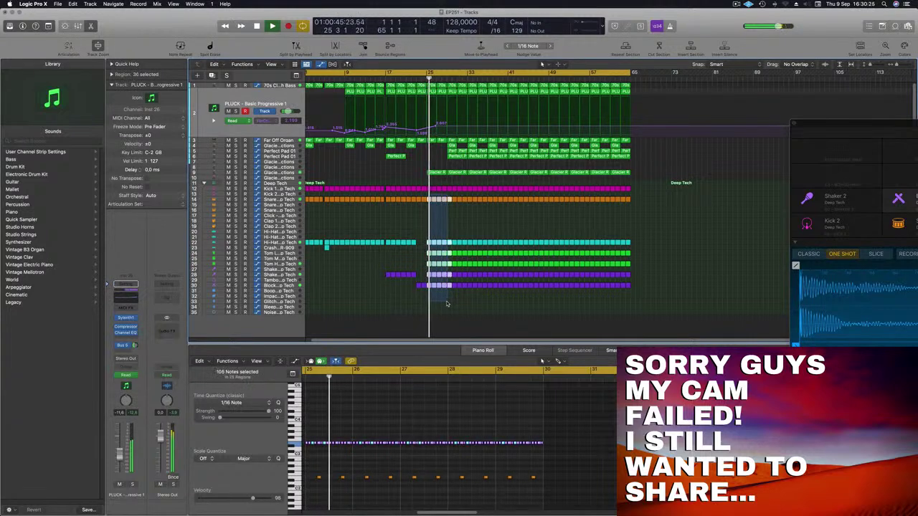
pyautogui.press('Delete')
# Replay from bar 23 and lower the pluck's last filter cutoff point to 0.759 at bar 25.
pyautogui.moveTo(416, 79); pyautogui.dragTo(407, 152)
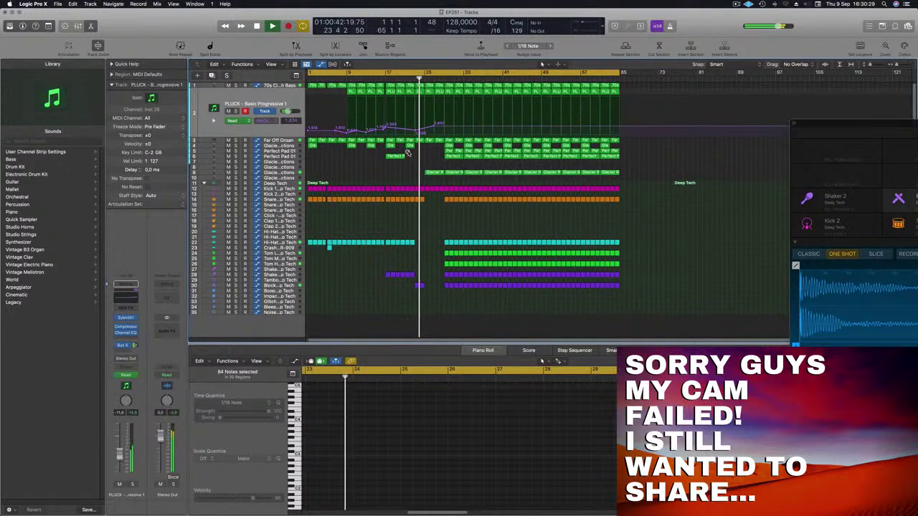
pyautogui.press('super+Right')
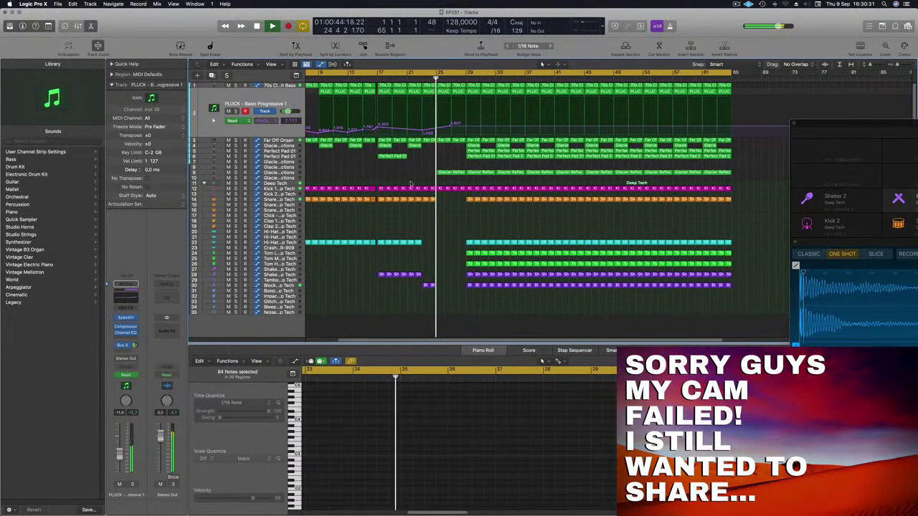
pyautogui.press('super+Left')
pyautogui.moveTo(444, 125); pyautogui.dragTo(442, 133)
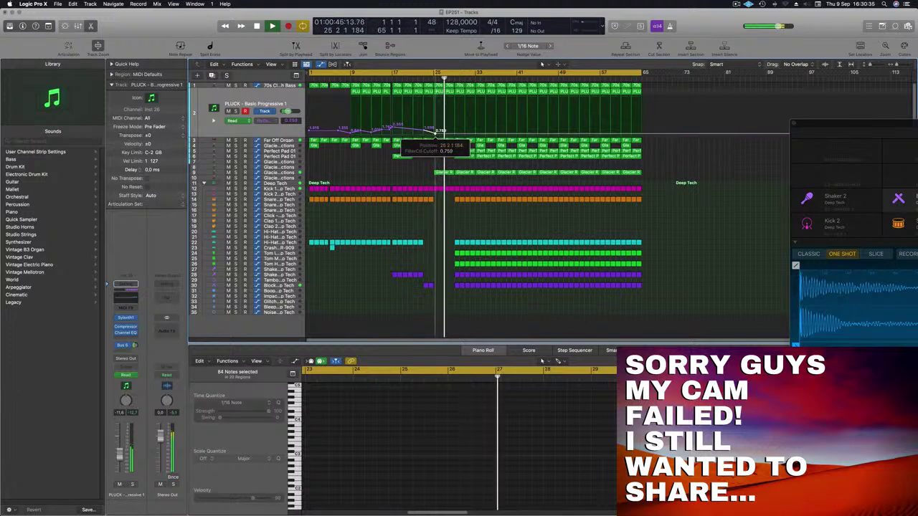
# Delete the lower Glacier Reflections region in bars 25 to 28.
pyautogui.click(413, 77)
pyautogui.click(442, 174)
pyautogui.press('BackSpace')
# Copy the Perfect Pad 01 regions starting at bar 29 to bar 25 on both pad tracks.
pyautogui.click(465, 156)
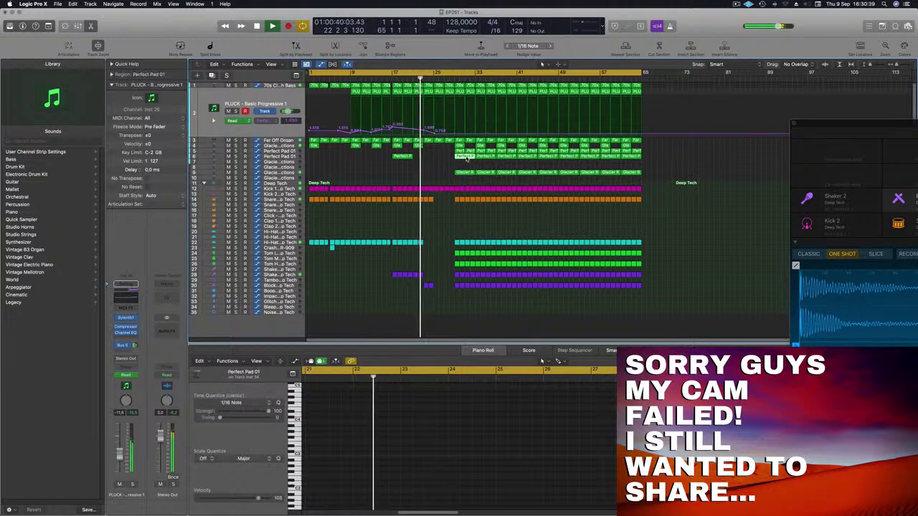
pyautogui.moveTo(464, 155); pyautogui.dragTo(430, 165)
pyautogui.click(463, 151)
pyautogui.scroll(-2, 431, 162)
pyautogui.scroll(4, 428, 177)
pyautogui.scroll(-3, 429, 178)
pyautogui.scroll(2, 428, 177)
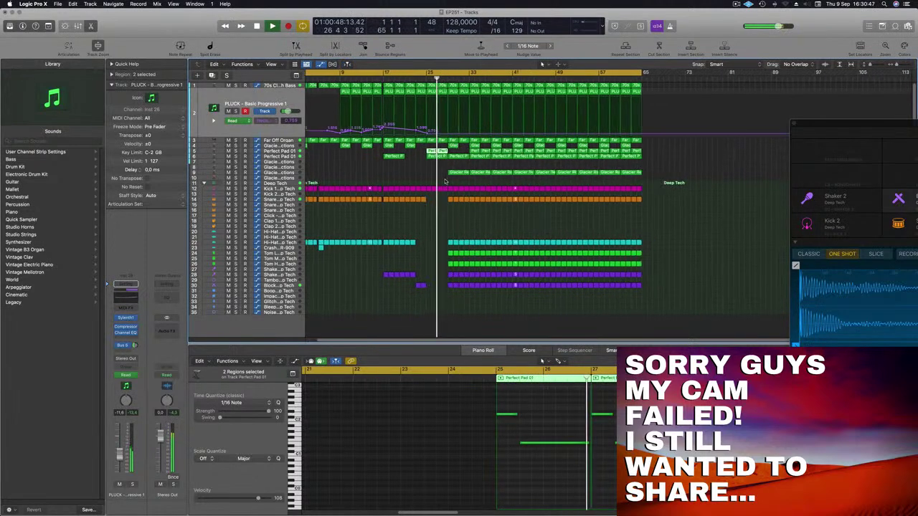
# In the lower track's Perfect Pad 01 region at bar 25, replace the third note by extending the second note.
pyautogui.click(418, 79)
pyautogui.click(456, 156)
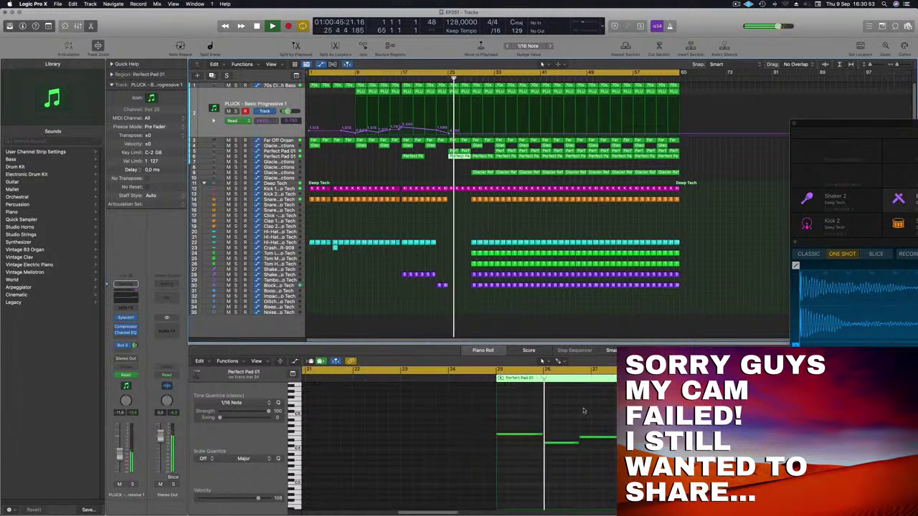
pyautogui.scroll(-2, 606, 432)
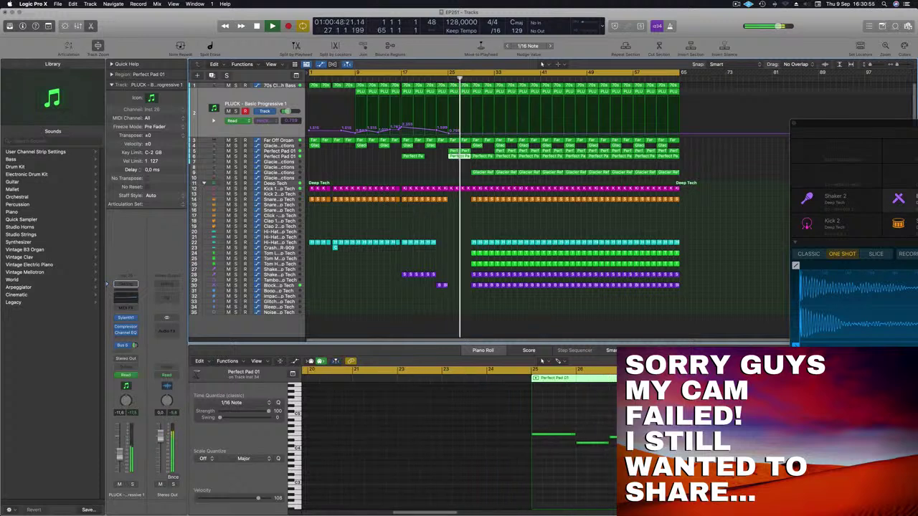
pyautogui.click(613, 437)
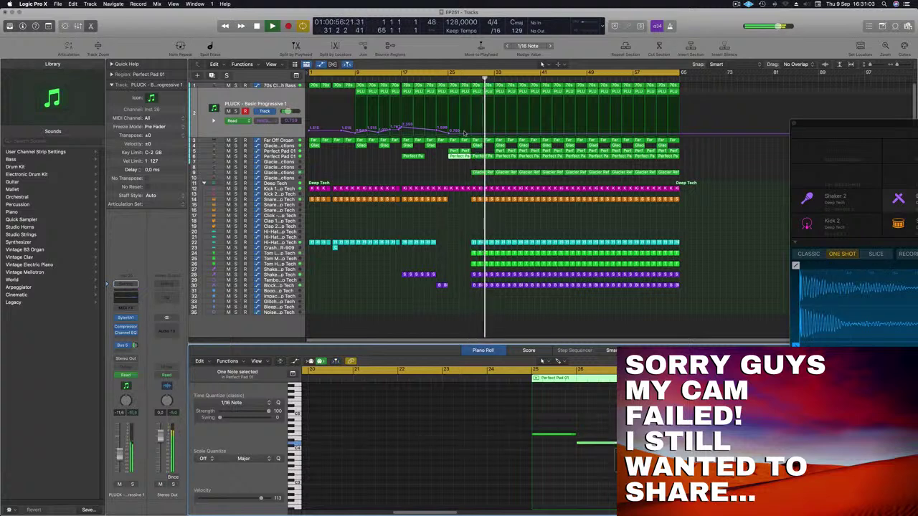
# Play from about bar 24 and review the stripped-back section in bars 25 to 28 and its transition into bar 29.
pyautogui.click(401, 167)
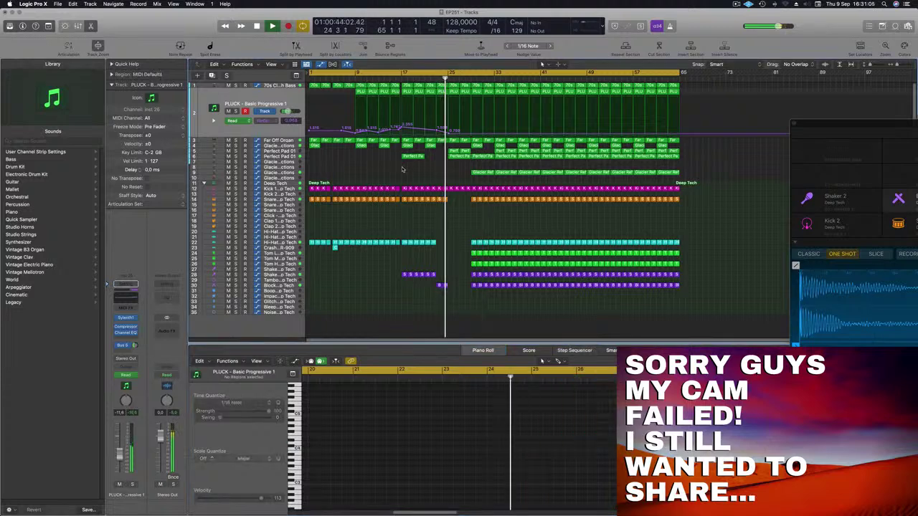
pyautogui.press('super+Left')
pyautogui.press('super+Left')
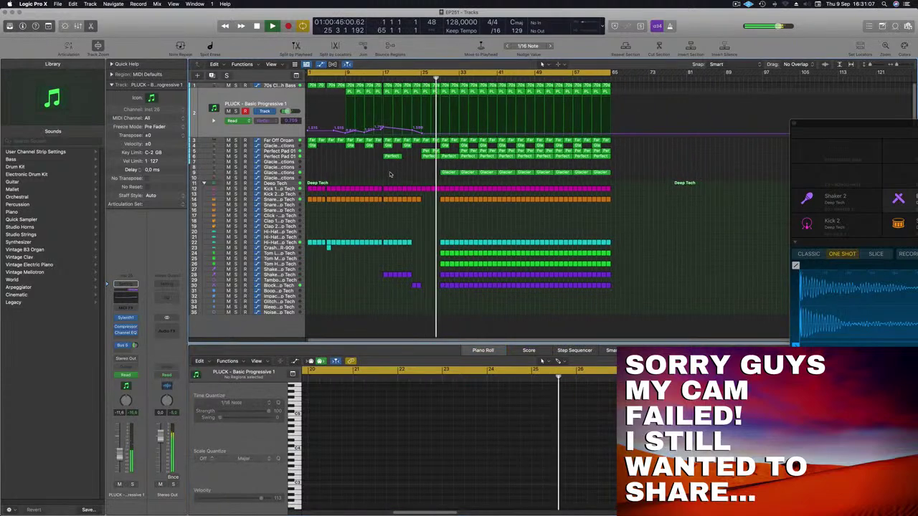
pyautogui.press('super+Right')
pyautogui.press('super+Right')
pyautogui.press('super+Right')
pyautogui.press('super+Right')
pyautogui.scroll(2, 398, 175)
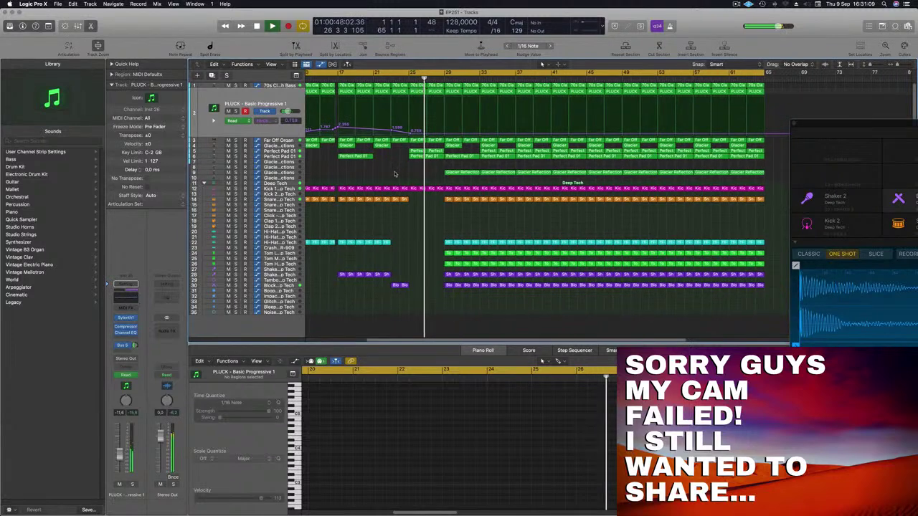
pyautogui.scroll(3, 403, 177)
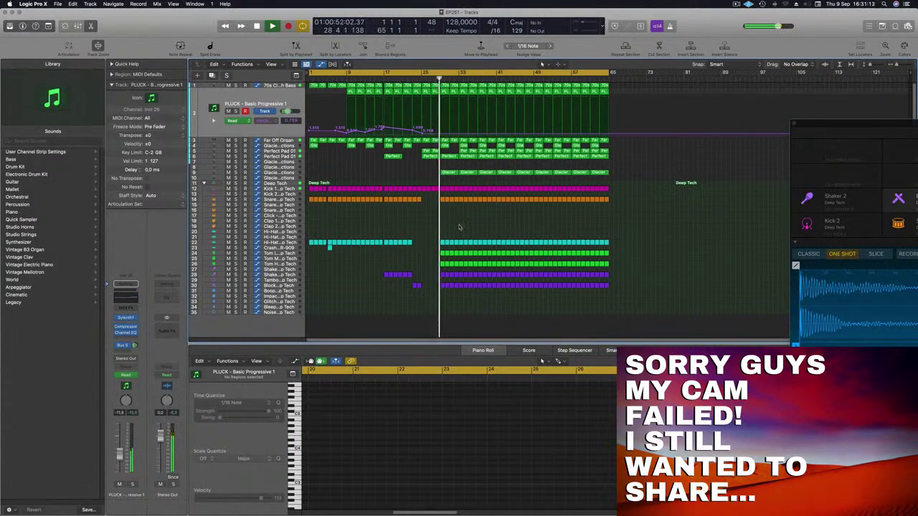
pyautogui.scroll(-4, 462, 219)
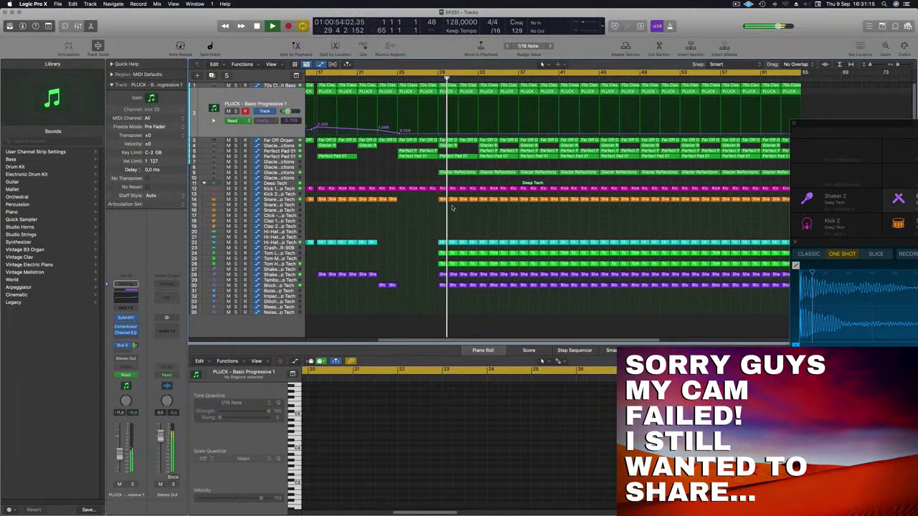
# Delete the Kick 1 region in bar 28 and the two Glacier Reflections regions in bars 29 to 36.
pyautogui.click(433, 190)
pyautogui.press('BackSpace')
pyautogui.click(388, 75)
pyautogui.click(497, 173)
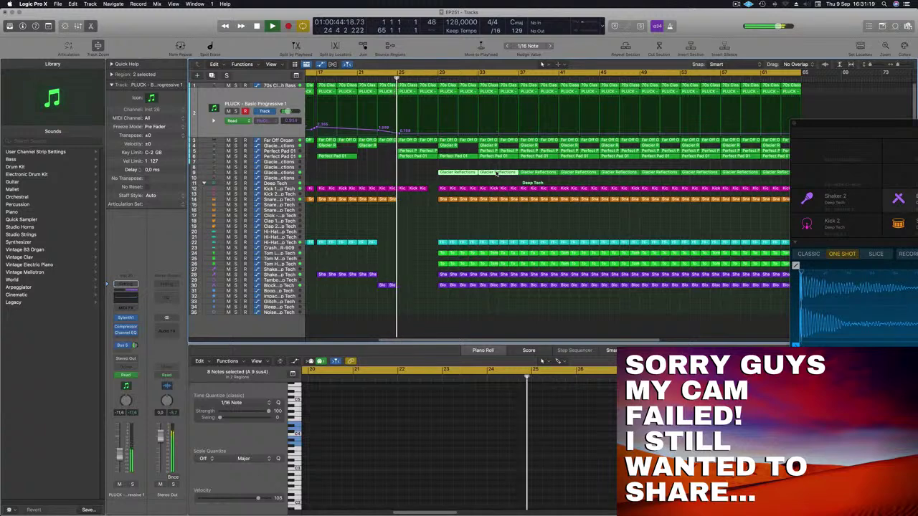
pyautogui.press('Delete')
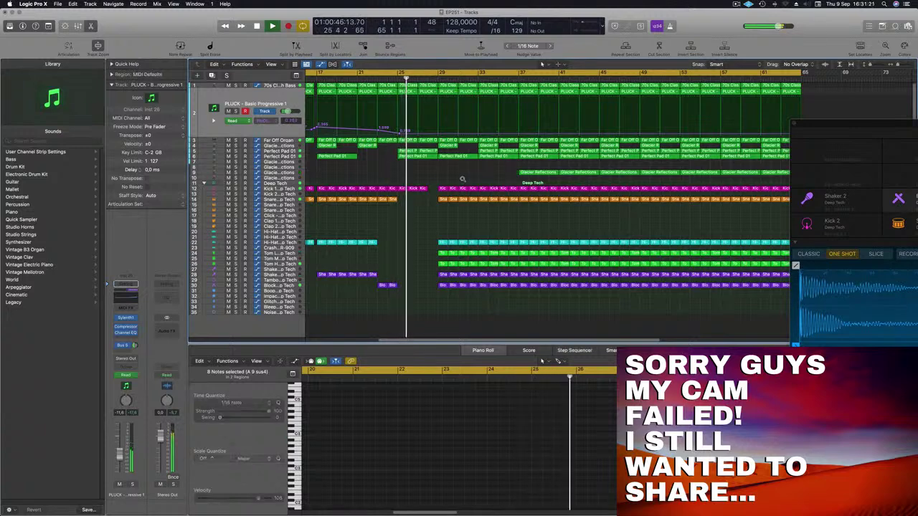
# Delete all drum regions, from Kick 1 down to Block, in bars 37 to 40.
pyautogui.press('super+Left')
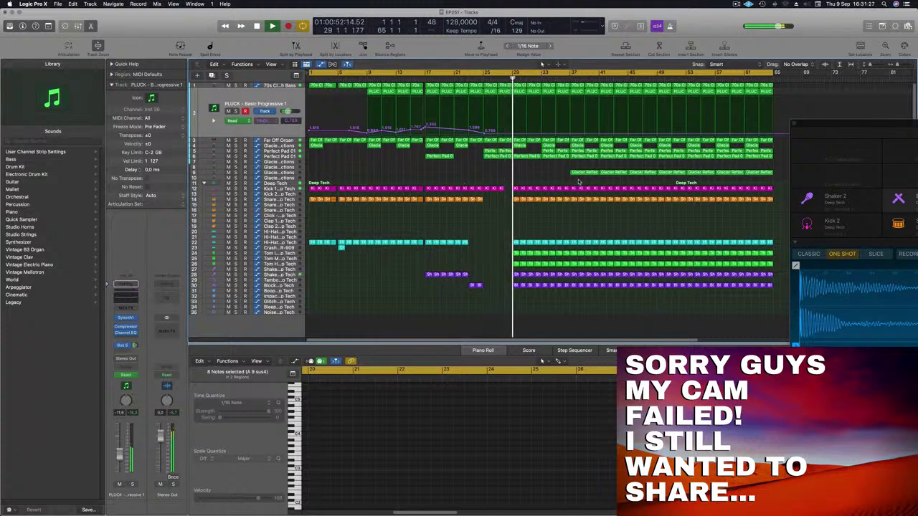
pyautogui.moveTo(571, 182); pyautogui.dragTo(592, 292)
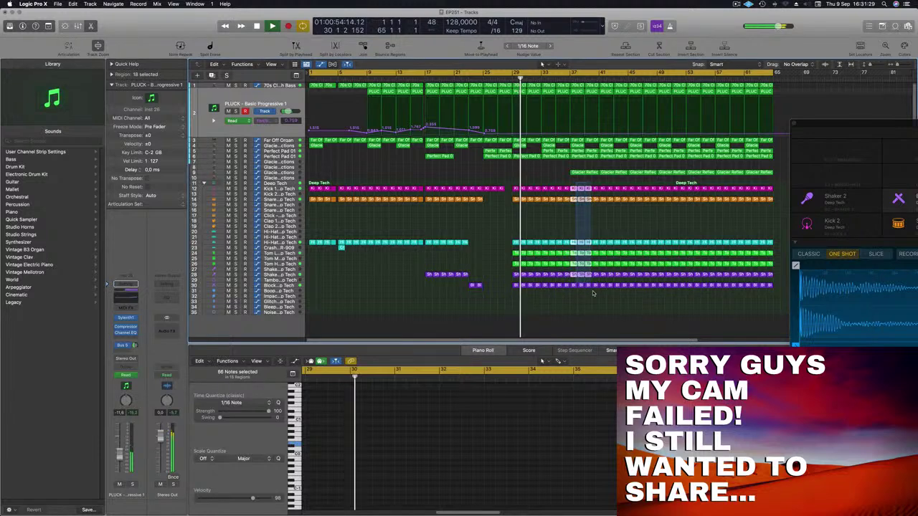
pyautogui.press('Delete')
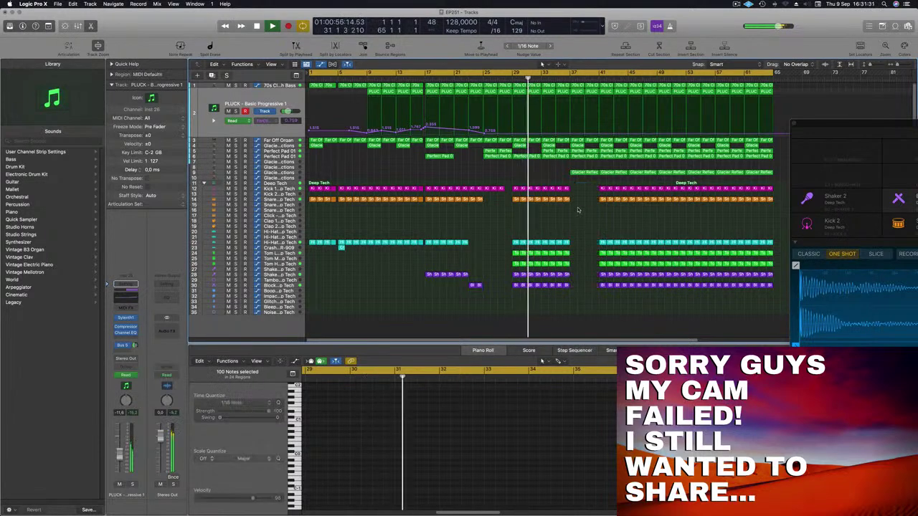
pyautogui.press('super+Left')
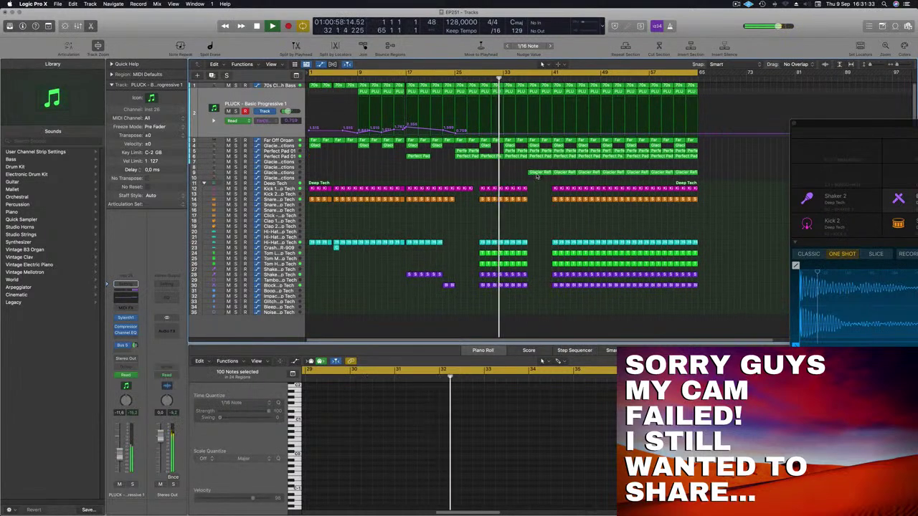
pyautogui.moveTo(536, 177); pyautogui.dragTo(533, 177)
pyautogui.press('super+Left')
pyautogui.click(482, 151)
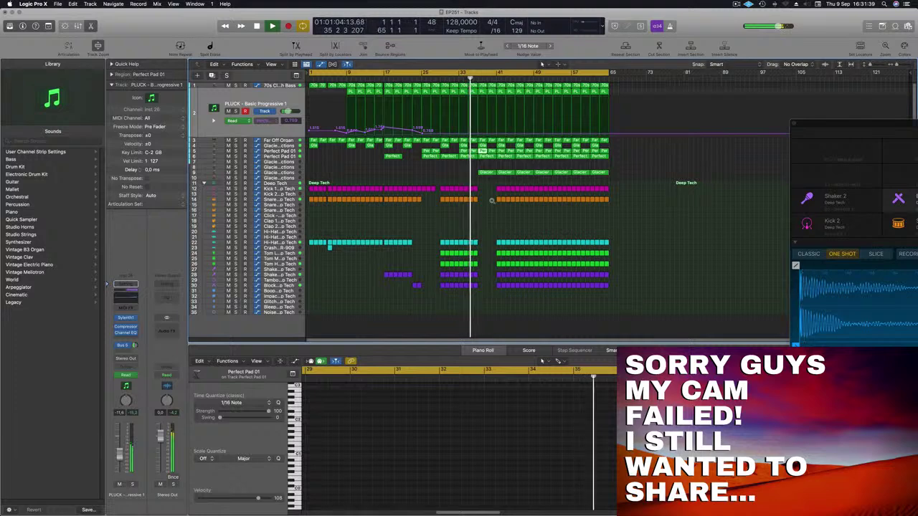
# Automate the pluck's filter cutoff from 0.759 at bar 29 to about 2.62 at bar 33, drop it, ramp to bar 37 and drop to 1.599.
pyautogui.scroll(5, 492, 201)
pyautogui.hscroll(3, 492, 201)
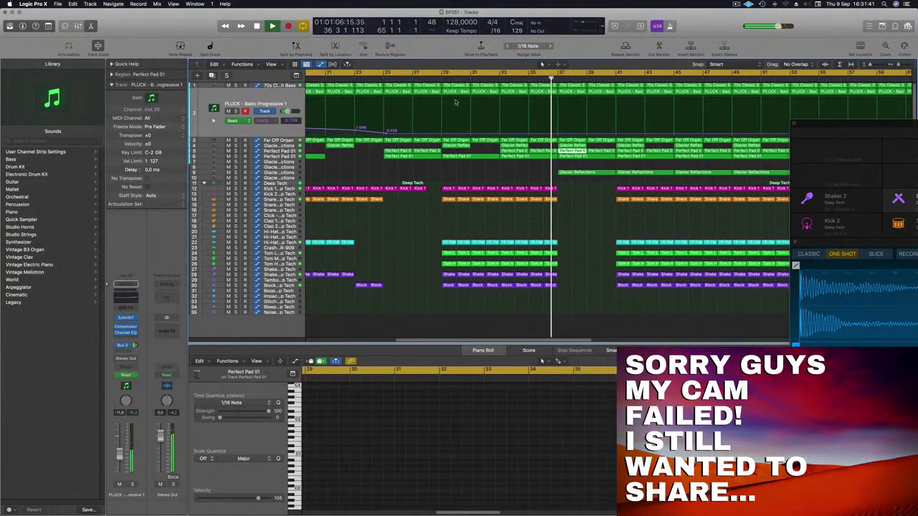
pyautogui.click(434, 77)
pyautogui.click(441, 133)
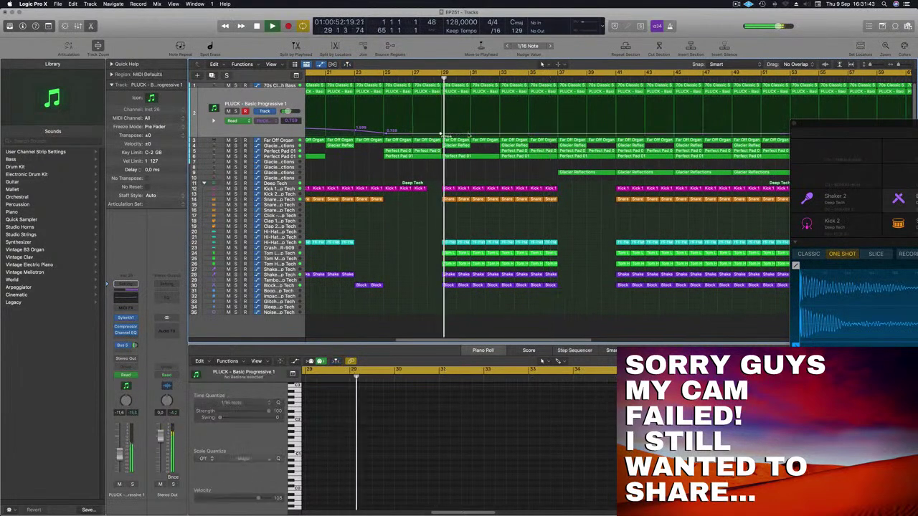
pyautogui.moveTo(500, 135); pyautogui.dragTo(500, 126)
pyautogui.click(501, 133)
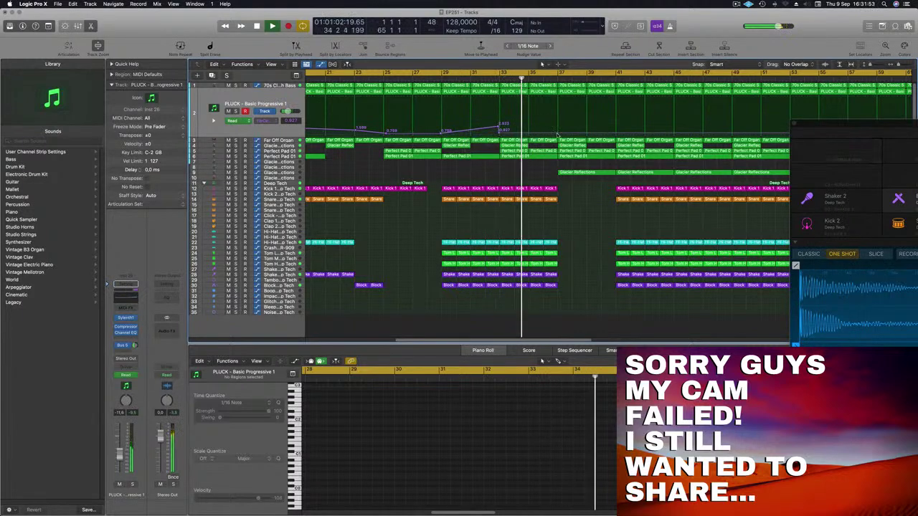
pyautogui.moveTo(556, 132); pyautogui.dragTo(558, 131)
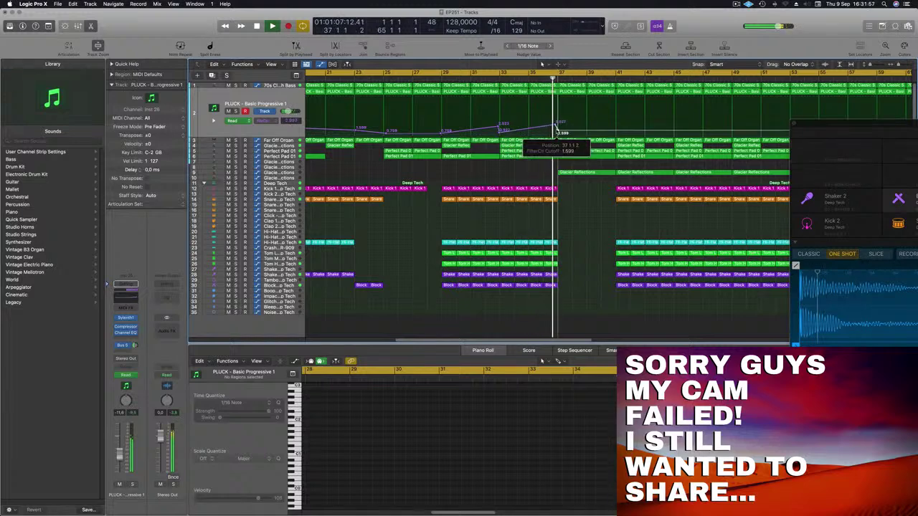
# Delete the Perfect Pad 01 region on the lower pad track in bars 37 to 40.
pyautogui.press('super+Left')
pyautogui.press('super+Left')
pyautogui.press('super+Left')
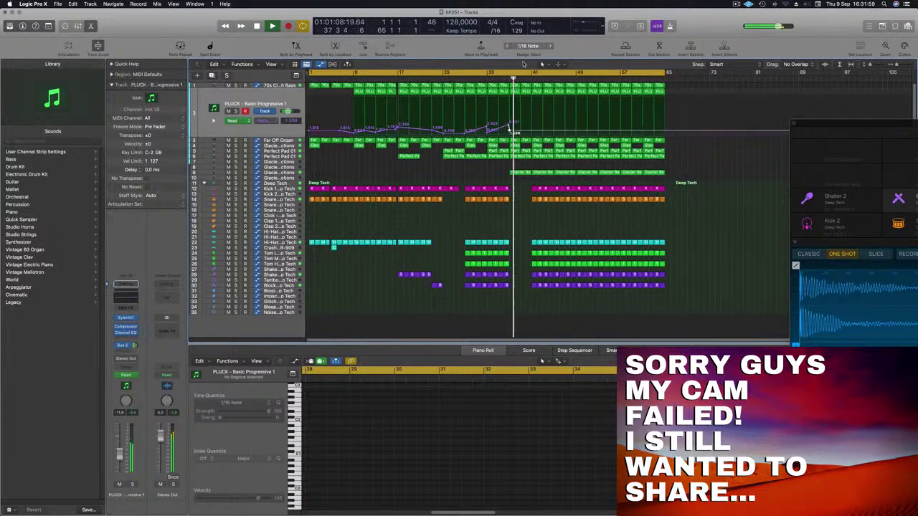
pyautogui.click(522, 157)
pyautogui.press('super+Left')
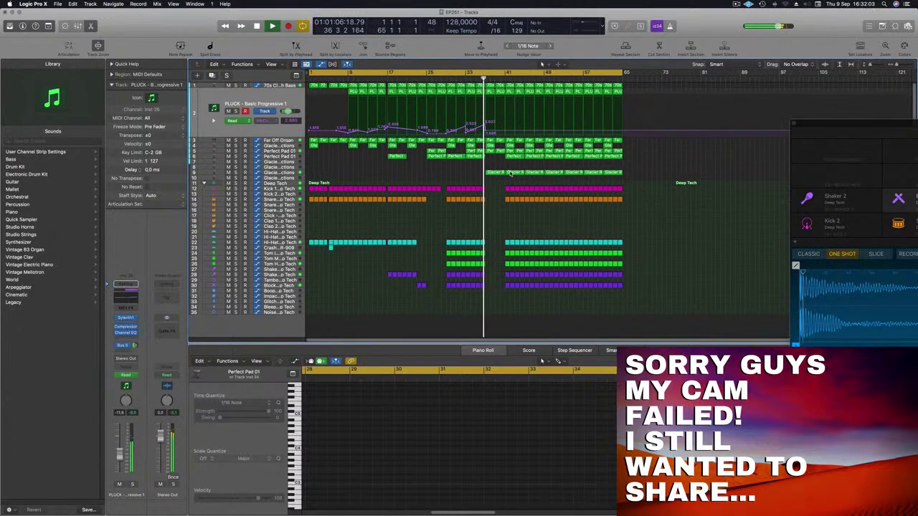
# Play through the arrangement with the Glacier Reflections region at bar 37 selected, and stop playback.
pyautogui.click(502, 172)
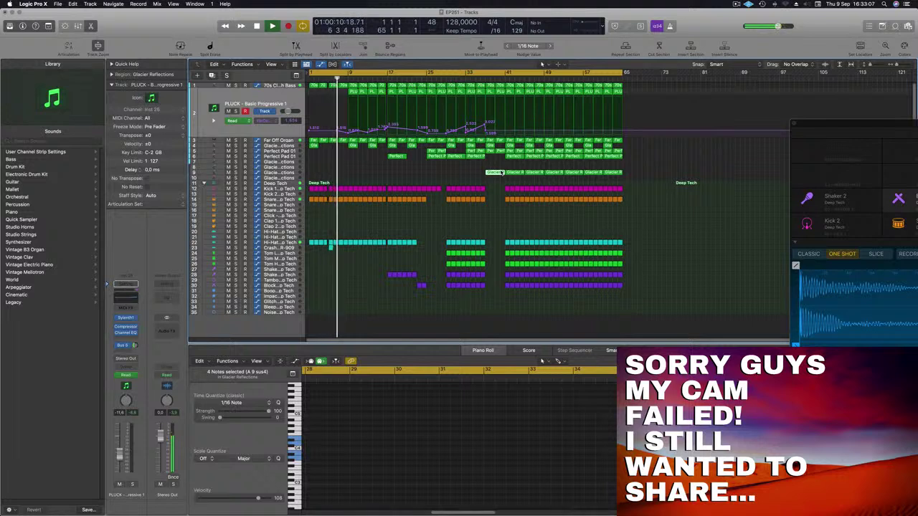
pyautogui.press('space')
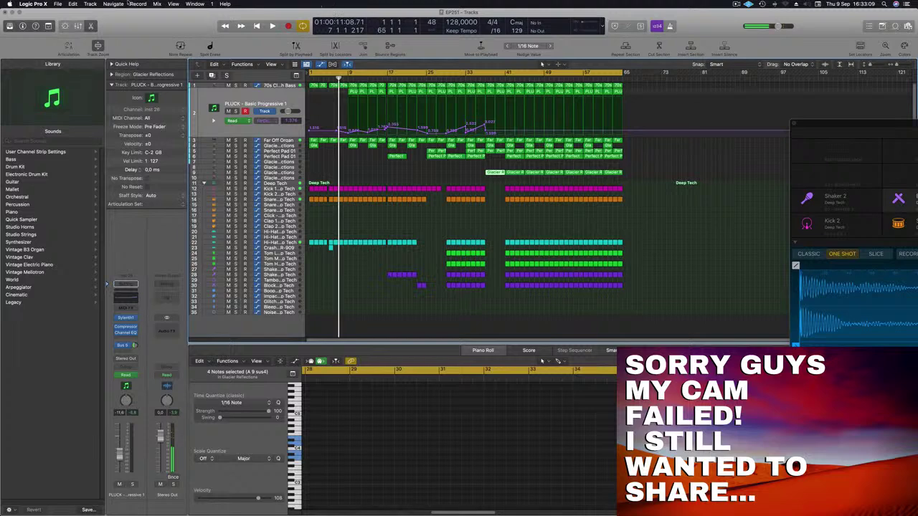
pyautogui.click(748, 4)
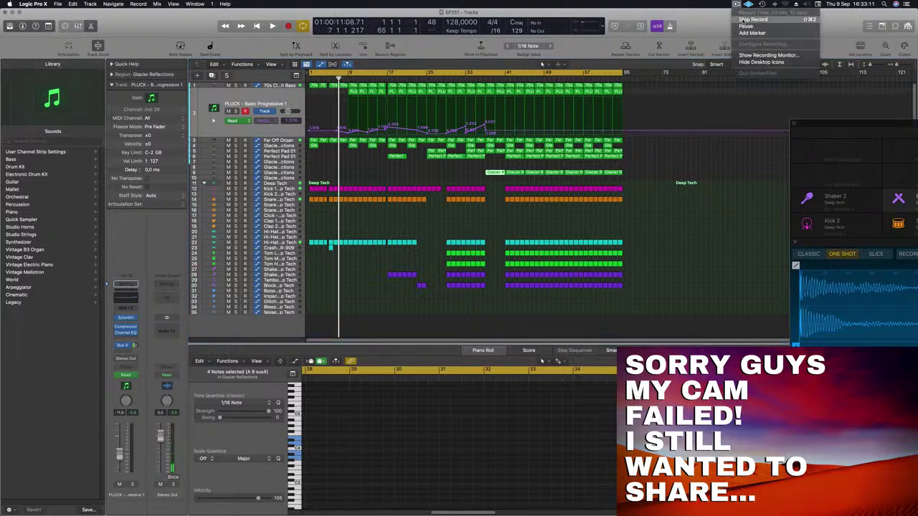